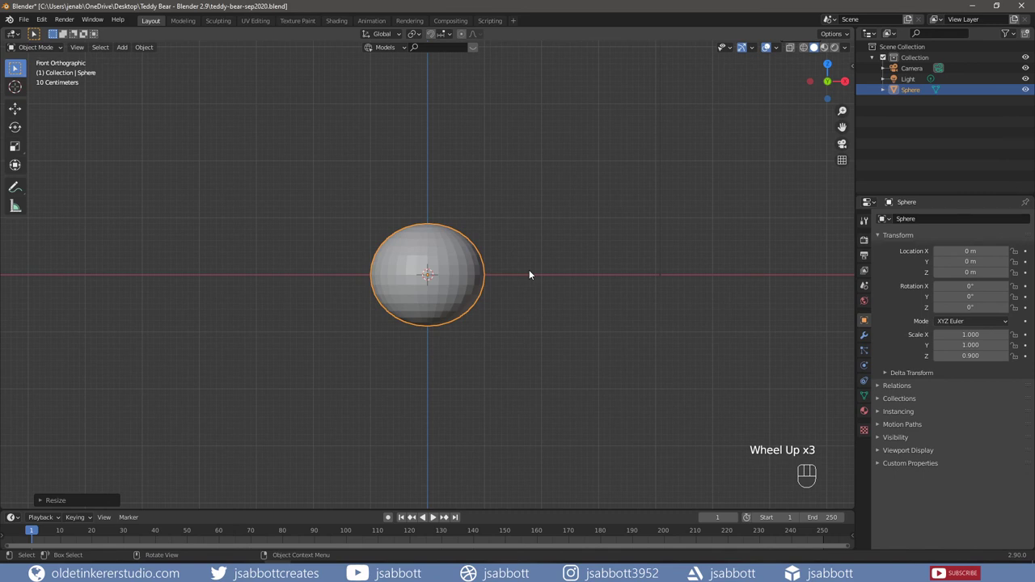
Apply the flattened sphere's scale and set its surface to smooth shading.
{"action": "key", "text": "ctrl+a"}
{"action": "left_click", "coordinate": [531, 292]}
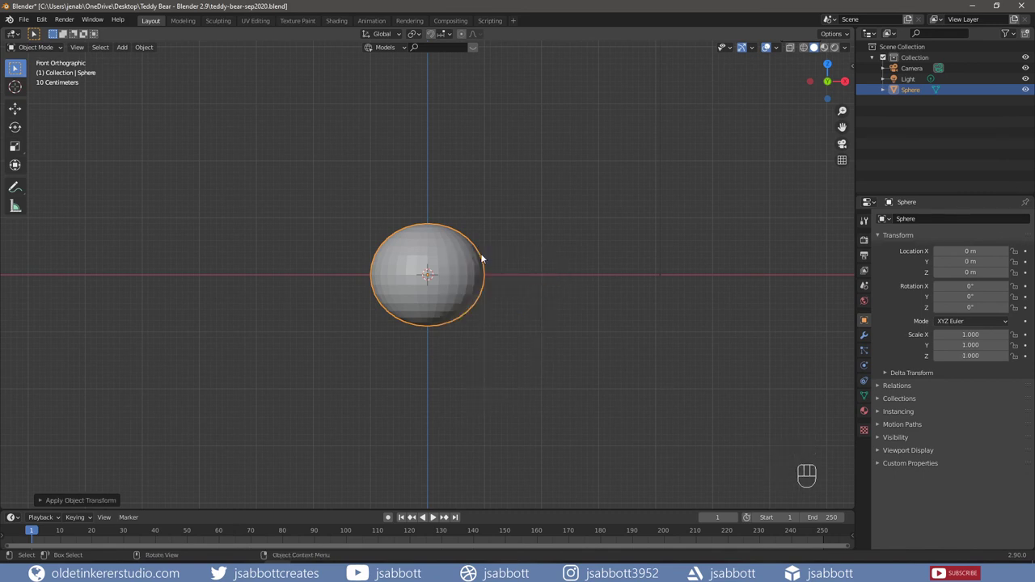
{"action": "right_click", "coordinate": [447, 256]}
{"action": "left_click", "coordinate": [447, 251]}
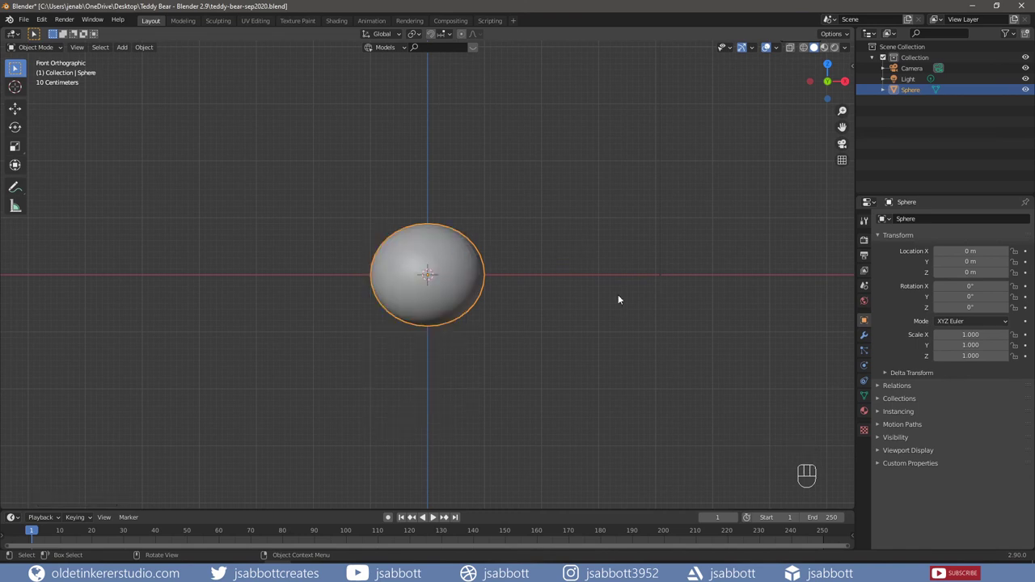
Duplicate the sphere and move the copy about 3.23 m along the X axis.
{"action": "left_click", "coordinate": [435, 248]}
{"action": "key", "text": "shift+d"}
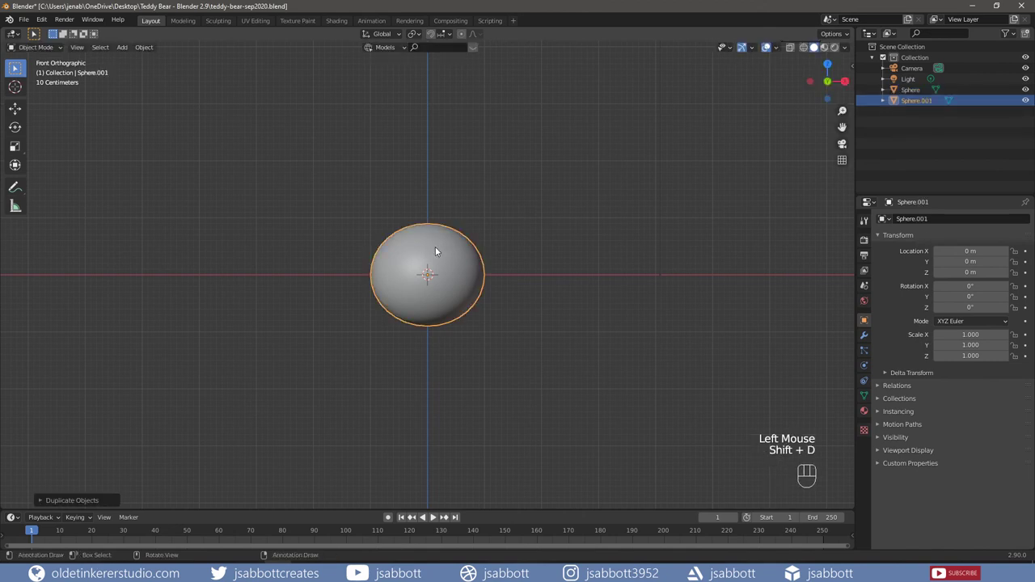
{"action": "key", "text": "g"}
{"action": "key", "text": "x"}
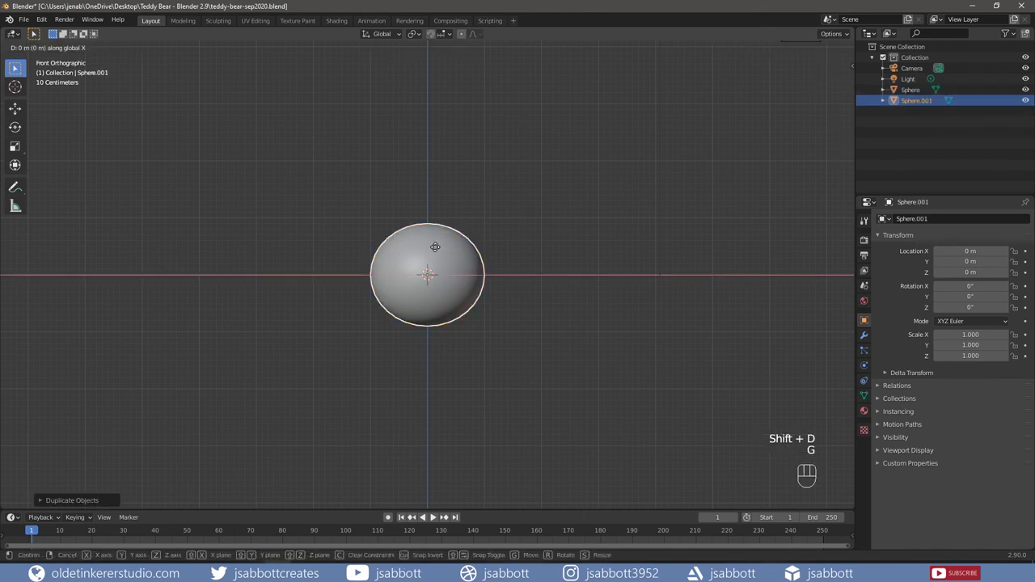
{"action": "left_click", "coordinate": [620, 258]}
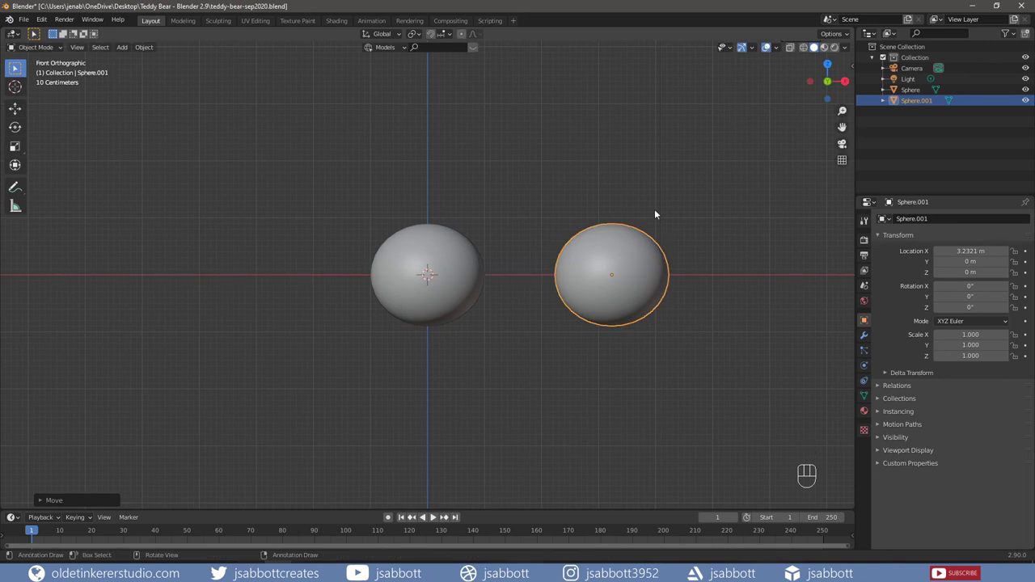
Scale the duplicated sphere uniformly to 0.4.
{"action": "key", "text": "s"}
{"action": "type", "text": "."}
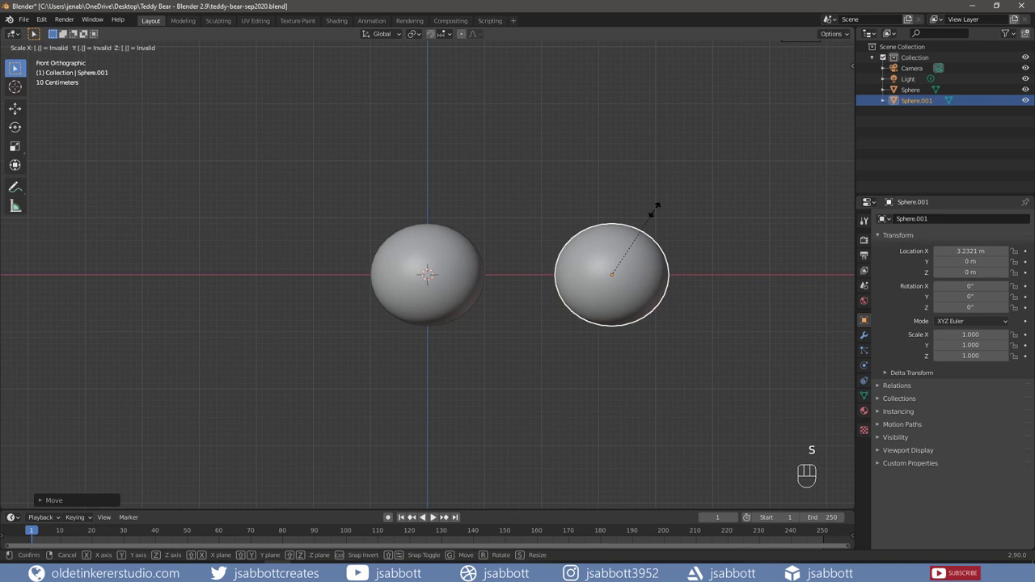
{"action": "type", "text": "4"}
{"action": "left_click", "coordinate": [654, 210]}
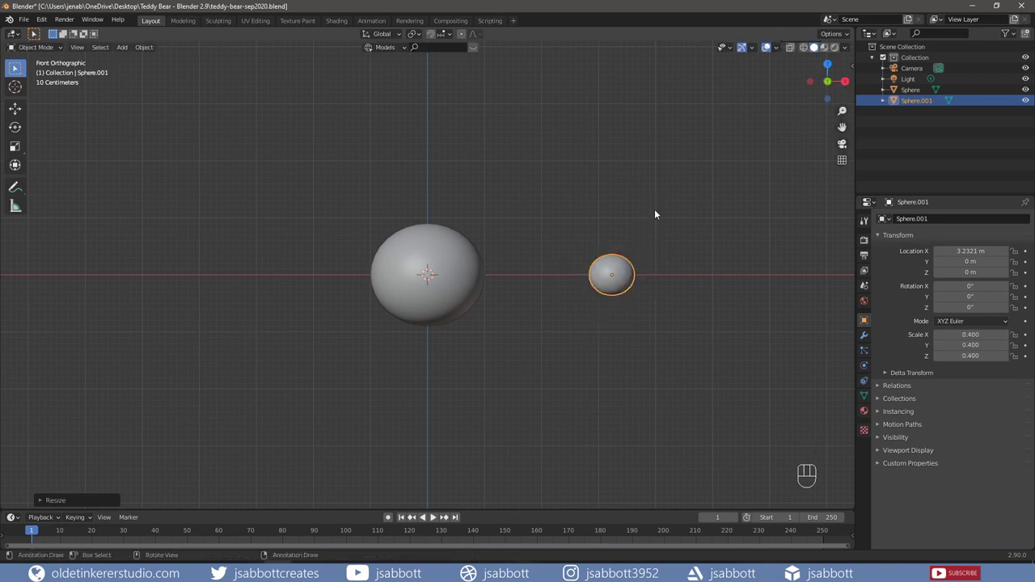
From the right view, move the small sphere along Y to about -1.53 m, in front of the large one.
{"action": "key", "text": "KP_3"}
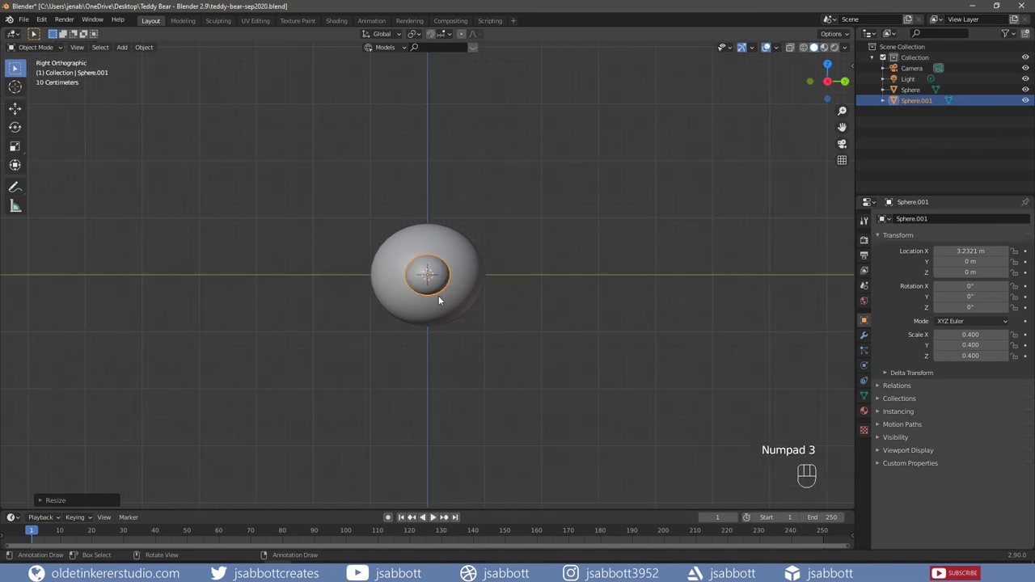
{"action": "key", "text": "g"}
{"action": "key", "text": "y"}
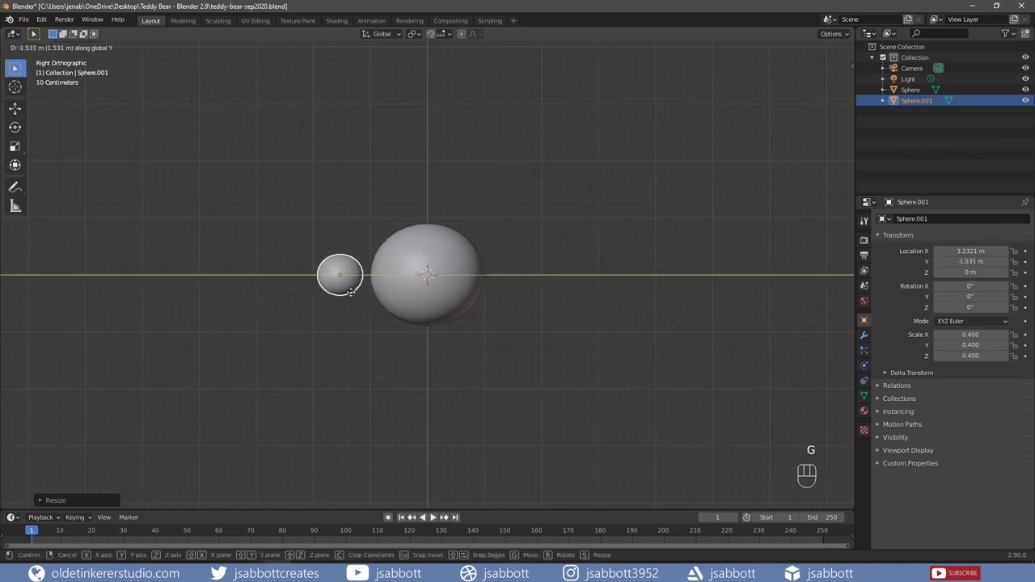
{"action": "left_click", "coordinate": [350, 292]}
From the front view, centre the small sphere at X 0 m and lower it to about -0.3 m in Z.
{"action": "key", "text": "KP_1"}
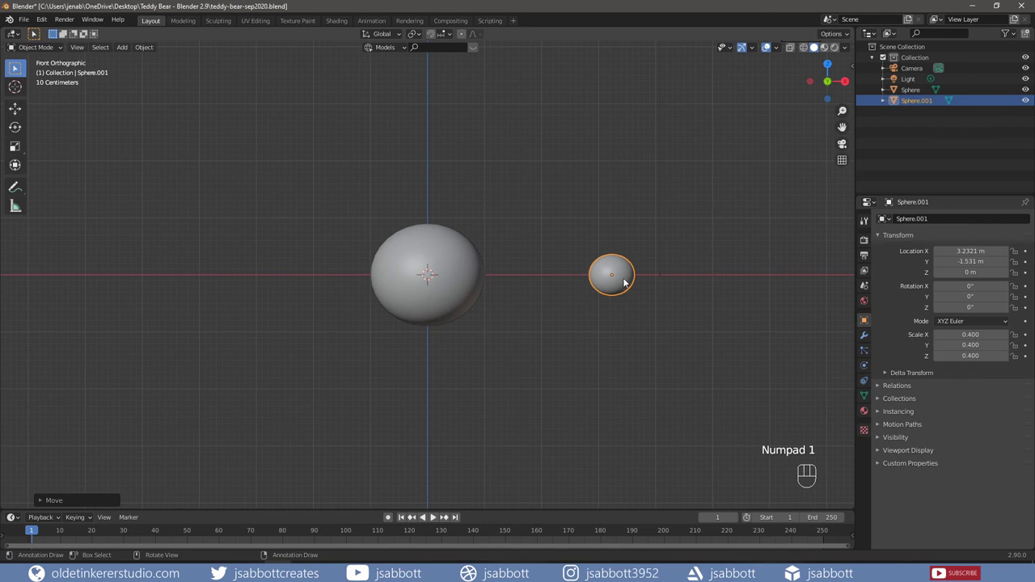
{"action": "key", "text": "g"}
{"action": "key", "text": "x"}
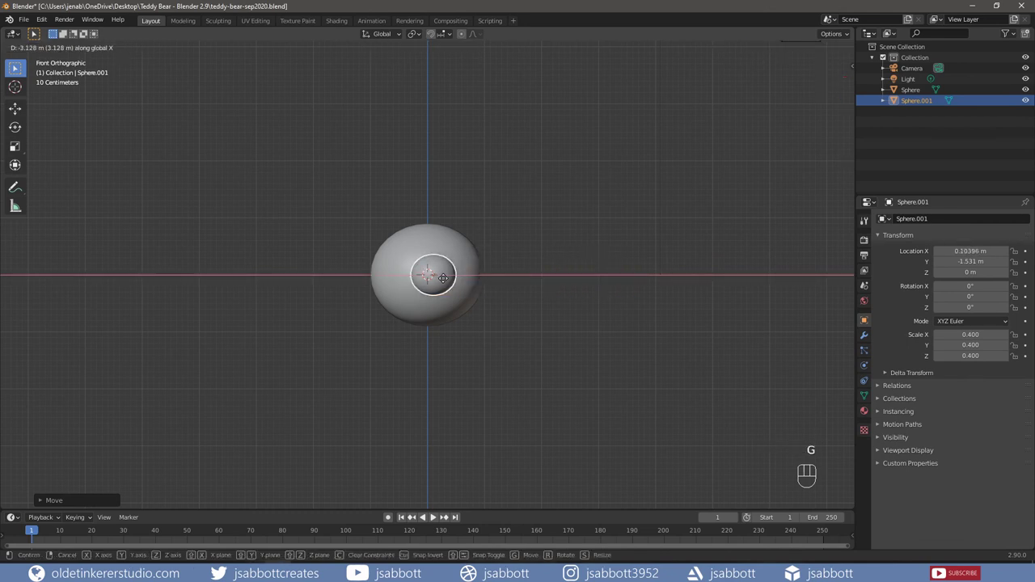
{"action": "left_click", "coordinate": [438, 278]}
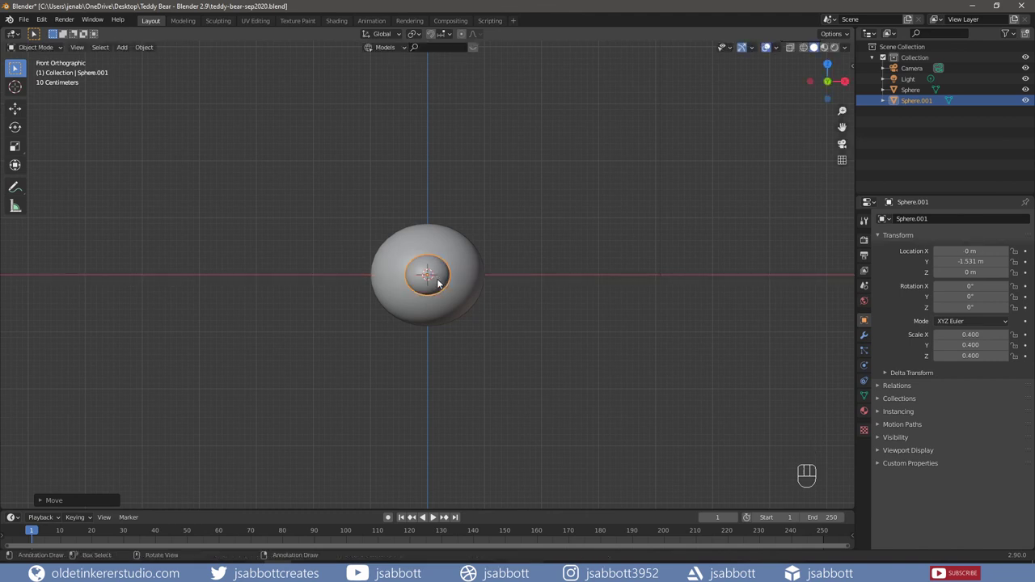
{"action": "key", "text": "g"}
{"action": "key", "text": "z"}
{"action": "left_click", "coordinate": [495, 305]}
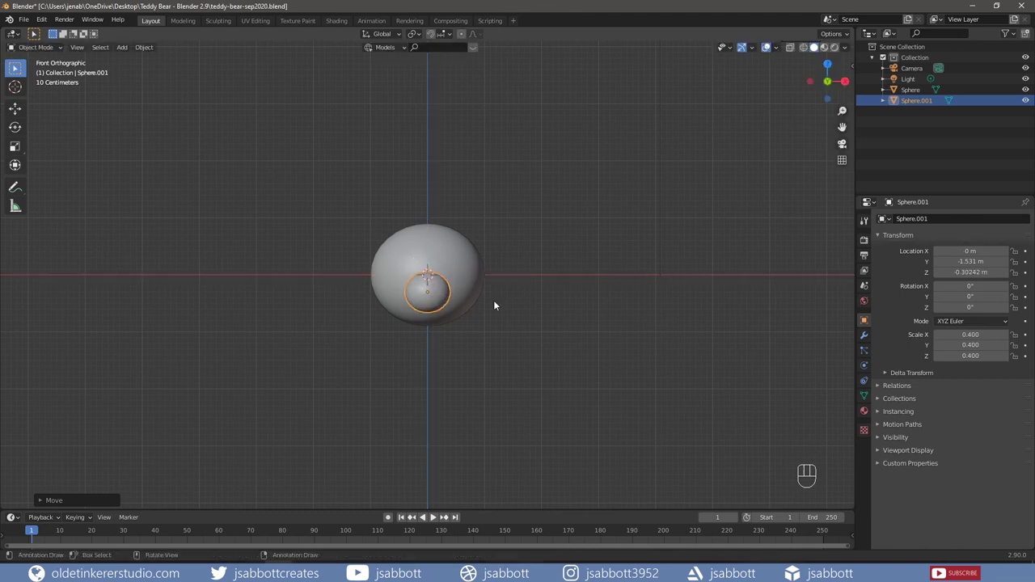
In Edit Mode, rotate the small sphere's whole mesh 90 degrees about X so its pole faces forward.
{"action": "key", "text": "Tab"}
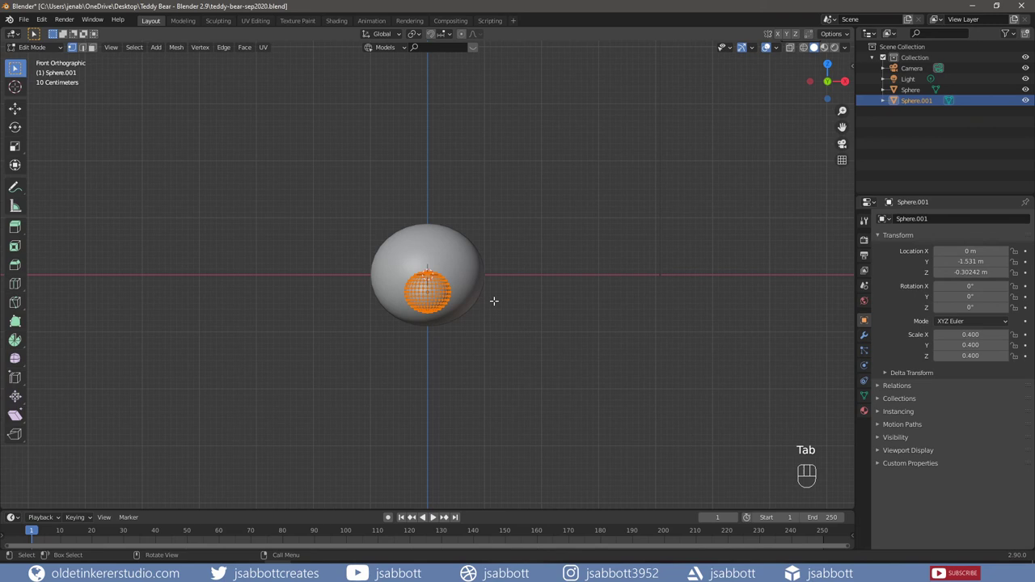
{"action": "key", "text": "r"}
{"action": "type", "text": "x"}
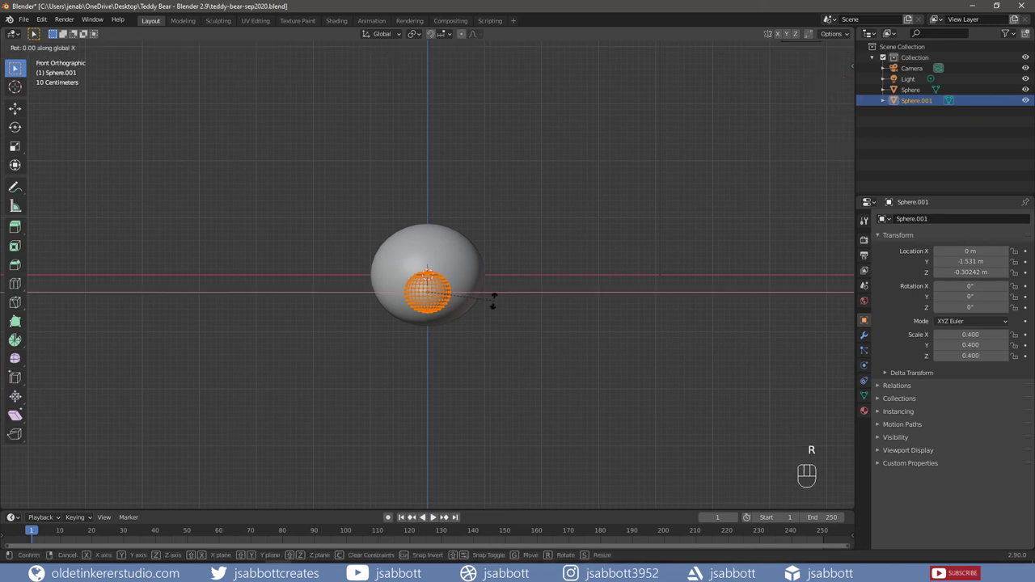
{"action": "type", "text": "90"}
{"action": "left_click", "coordinate": [493, 299]}
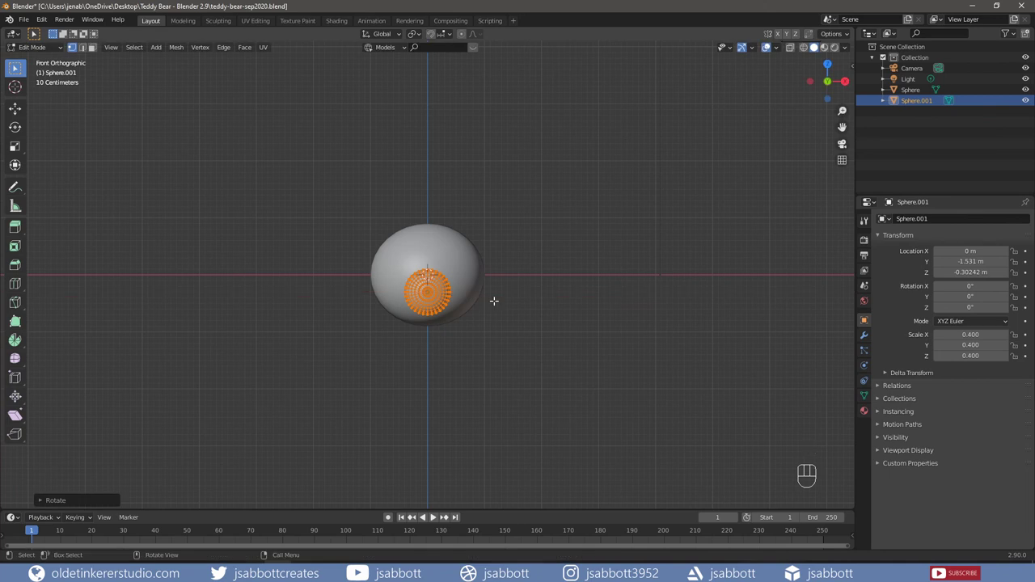
Delete the faces of the small sphere's half nearest the large sphere using wireframe, and return to Object Mode with solid shading.
{"action": "key", "text": "3"}
{"action": "key", "text": "KP_3"}
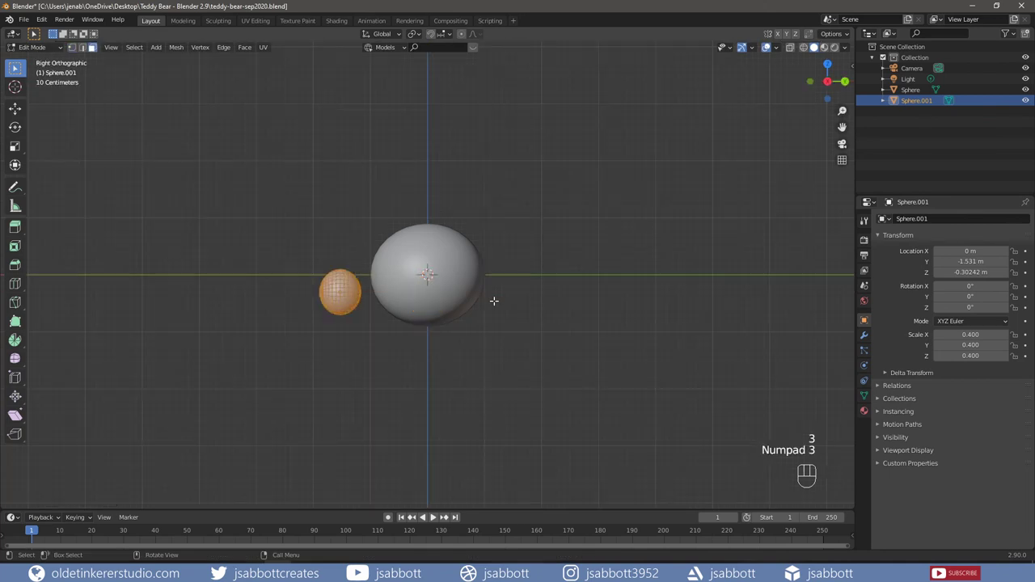
{"action": "middle_click_drag", "start_coordinate": [335, 369], "coordinate": [515, 337], "text": "shift"}
{"action": "scroll", "coordinate": [514, 337], "scroll_direction": "up", "scroll_amount": 4}
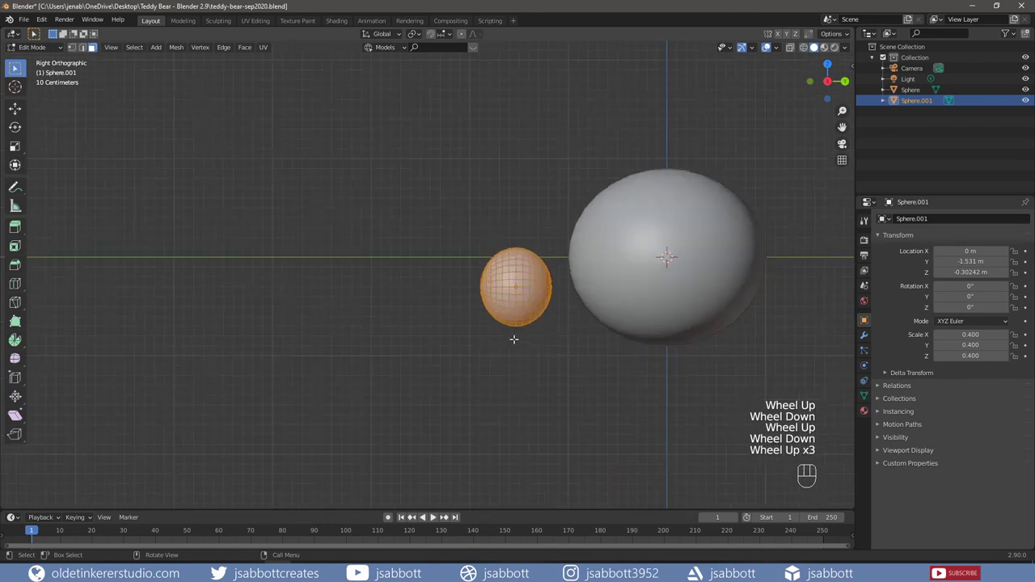
{"action": "key", "text": "z"}
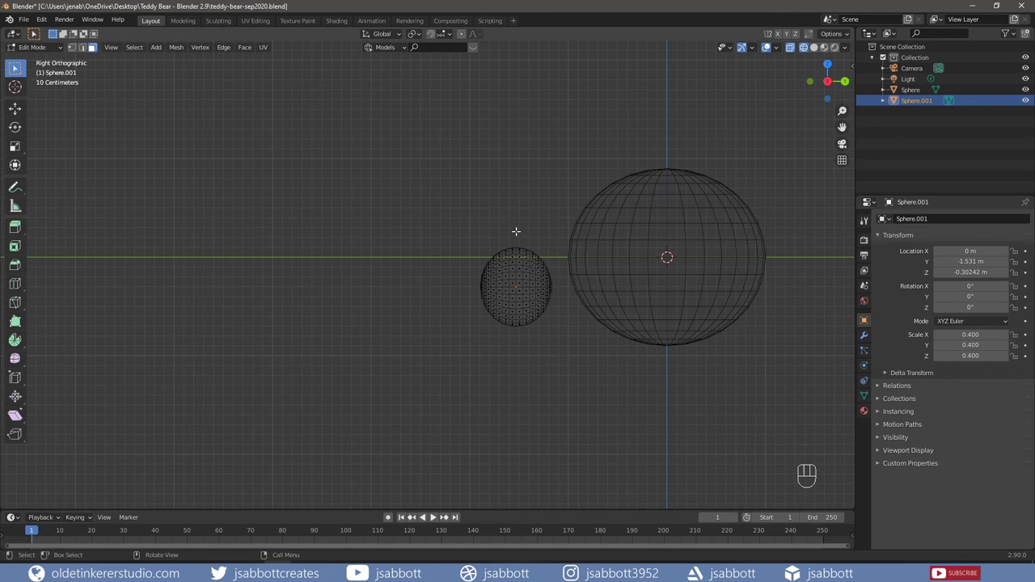
{"action": "key", "text": "b"}
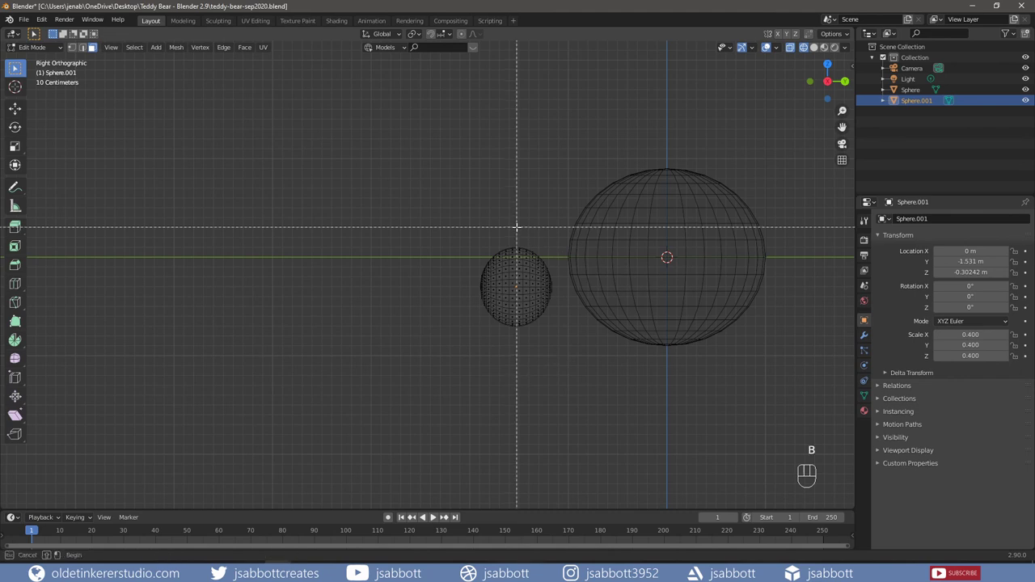
{"action": "left_click_drag", "start_coordinate": [516, 228], "coordinate": [555, 345]}
{"action": "key", "text": "x"}
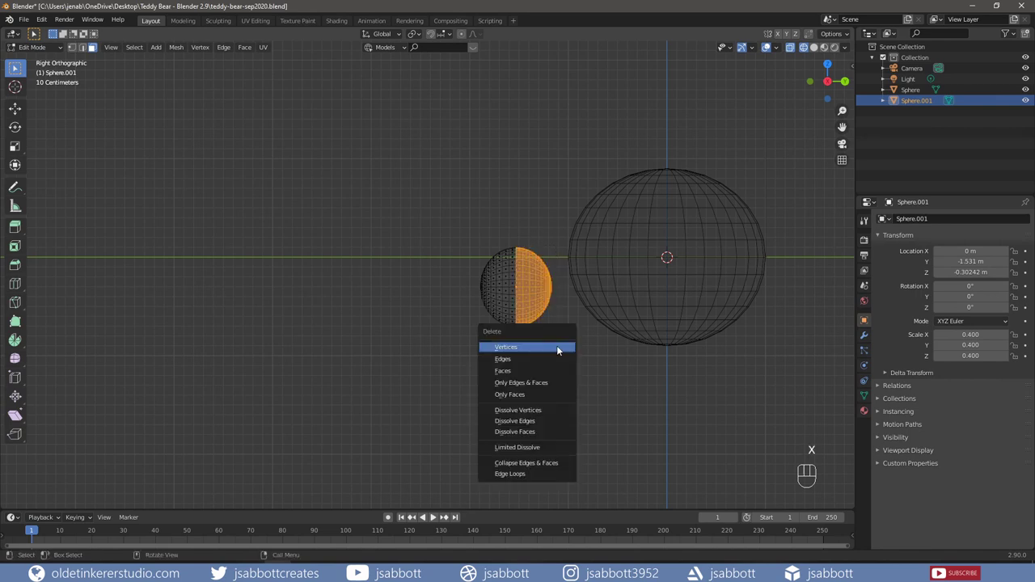
{"action": "left_click", "coordinate": [558, 370]}
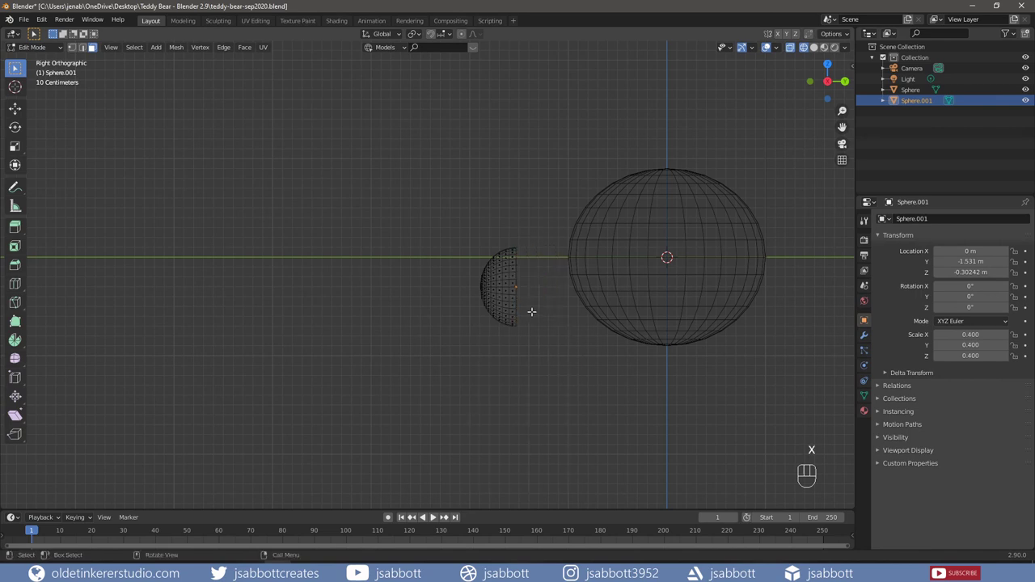
{"action": "key", "text": "Tab"}
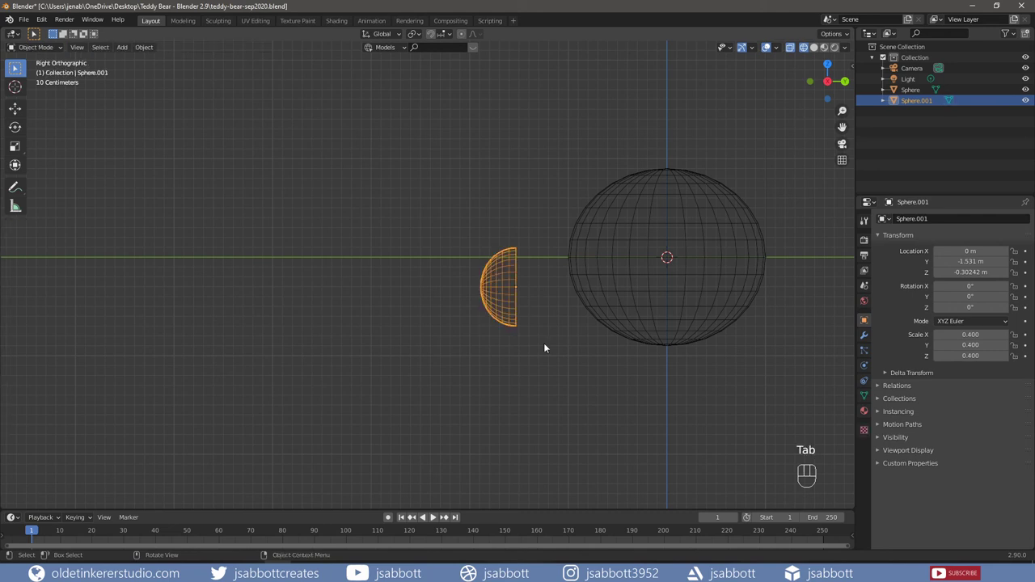
{"action": "key", "text": "z"}
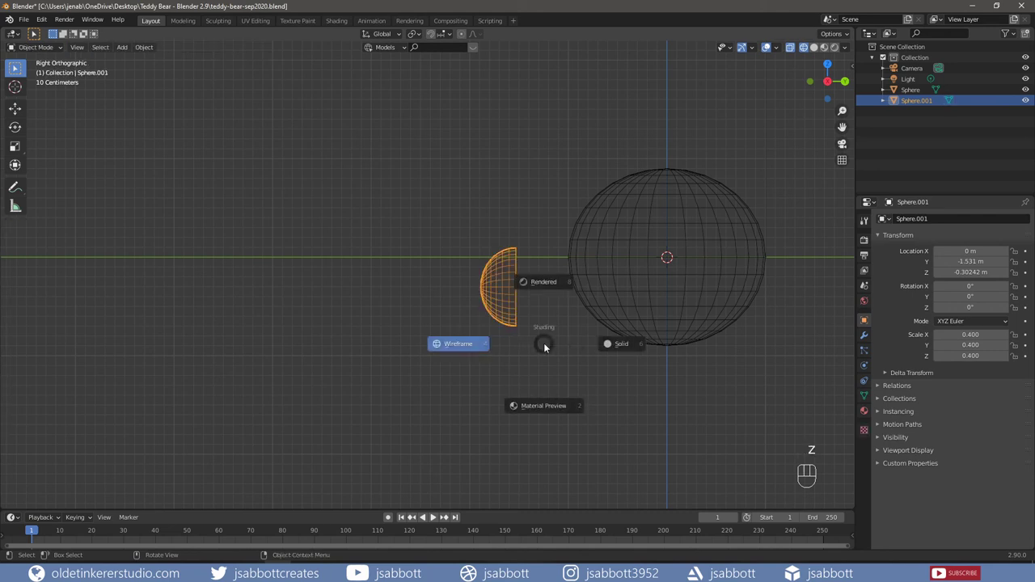
{"action": "left_click", "coordinate": [620, 346]}
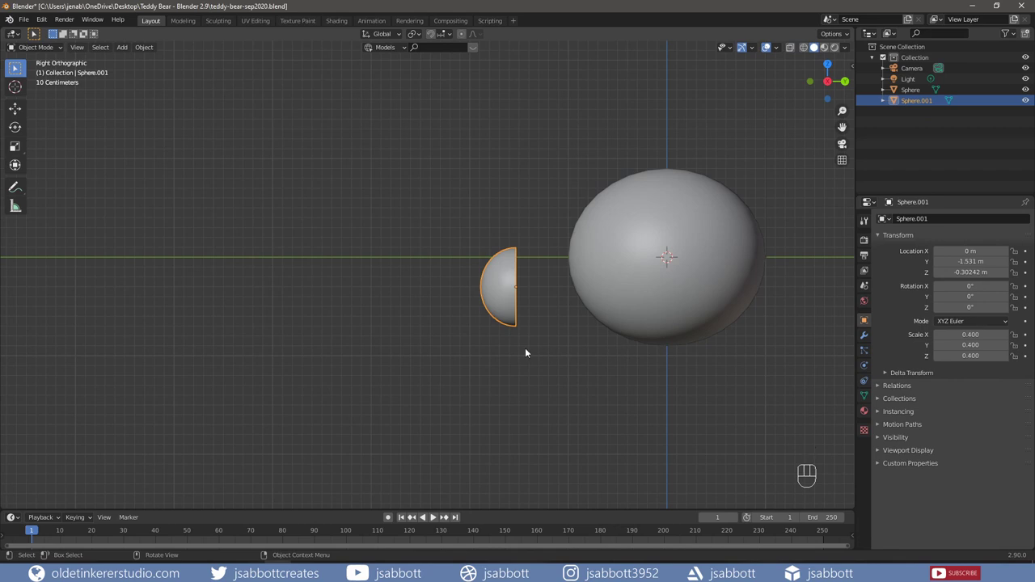
Move the half sphere along Y to about -0.92 m against the large sphere and tilt it about 20.4 degrees around X.
{"action": "key", "text": "g"}
{"action": "key", "text": "y"}
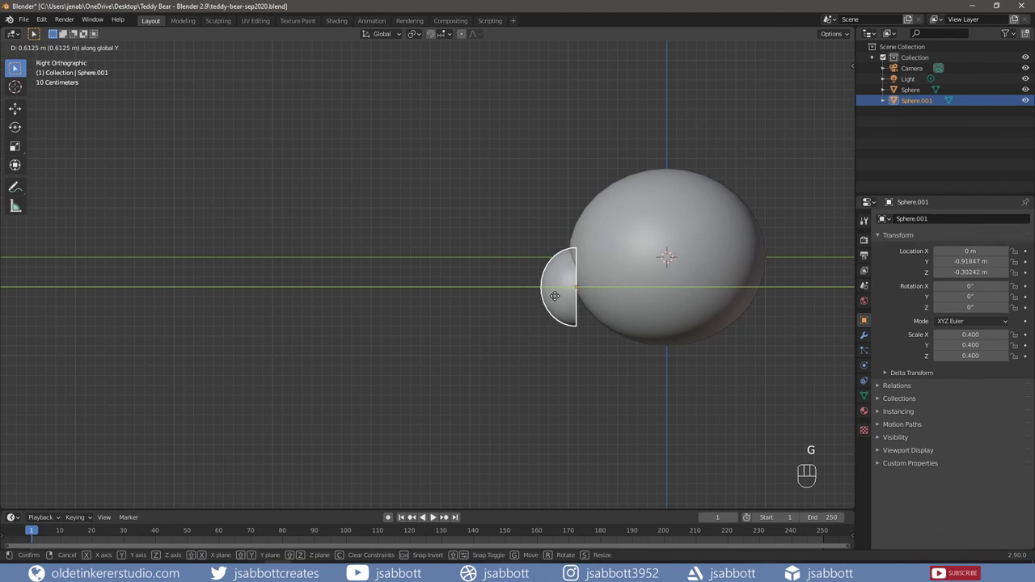
{"action": "left_click", "coordinate": [555, 296]}
{"action": "key", "text": "r"}
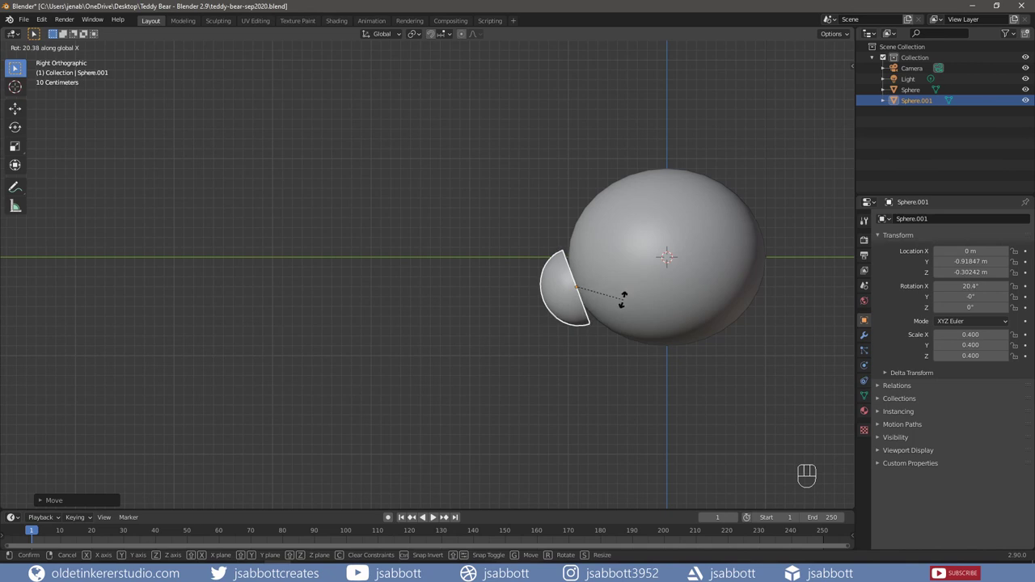
{"action": "left_click", "coordinate": [623, 299]}
Push the half sphere further into the large one, to about -0.81 m in Y, and tilt it to about 25.2 degrees around X.
{"action": "key", "text": "g"}
{"action": "key", "text": "y"}
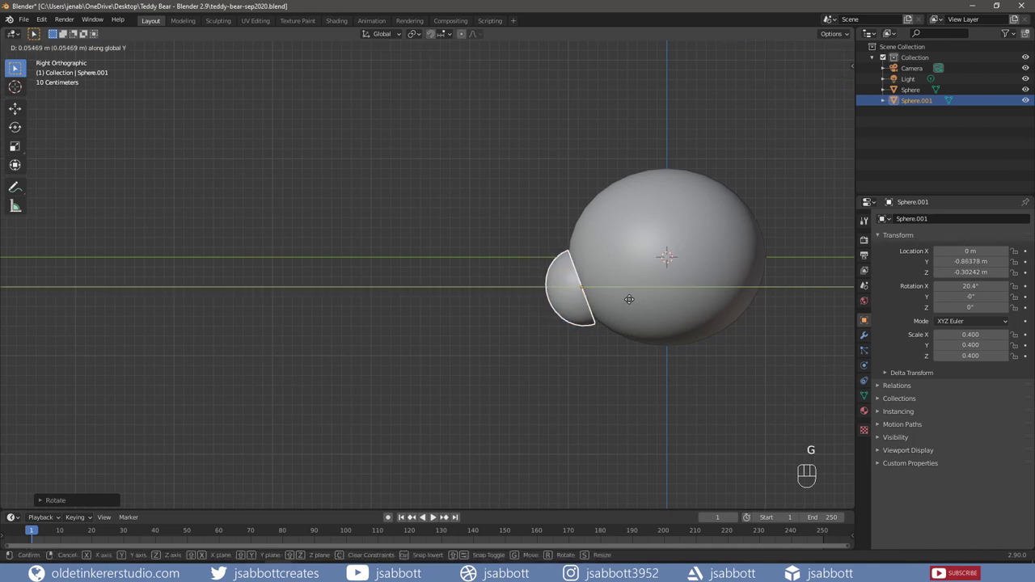
{"action": "left_click", "coordinate": [634, 297]}
{"action": "key", "text": "r"}
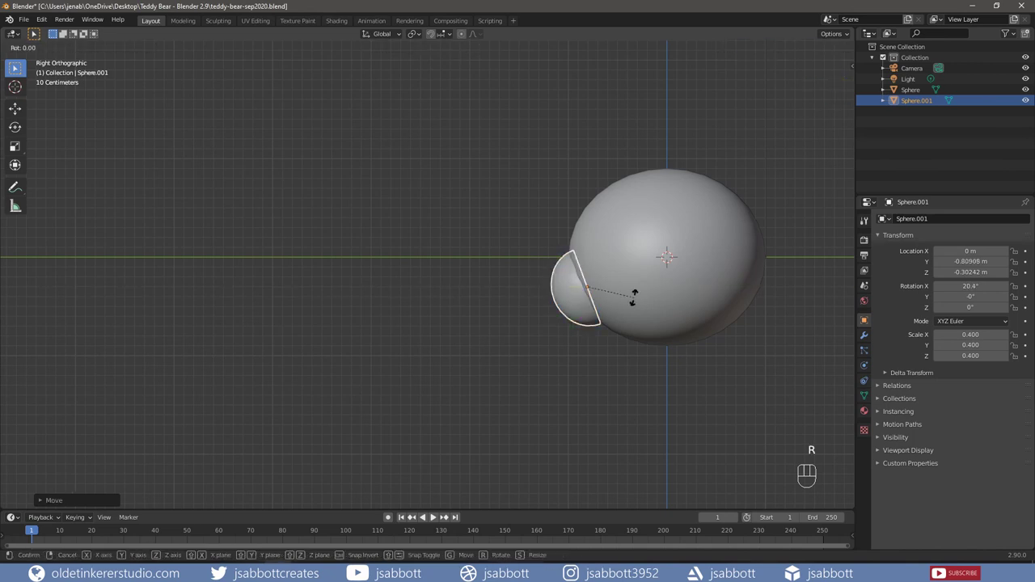
{"action": "key", "text": "x"}
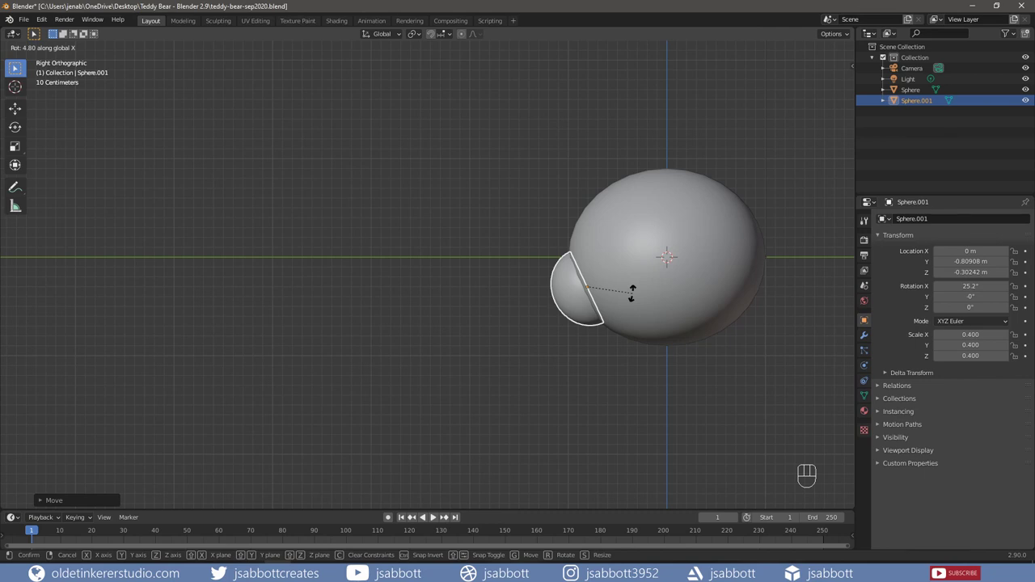
{"action": "left_click", "coordinate": [632, 293]}
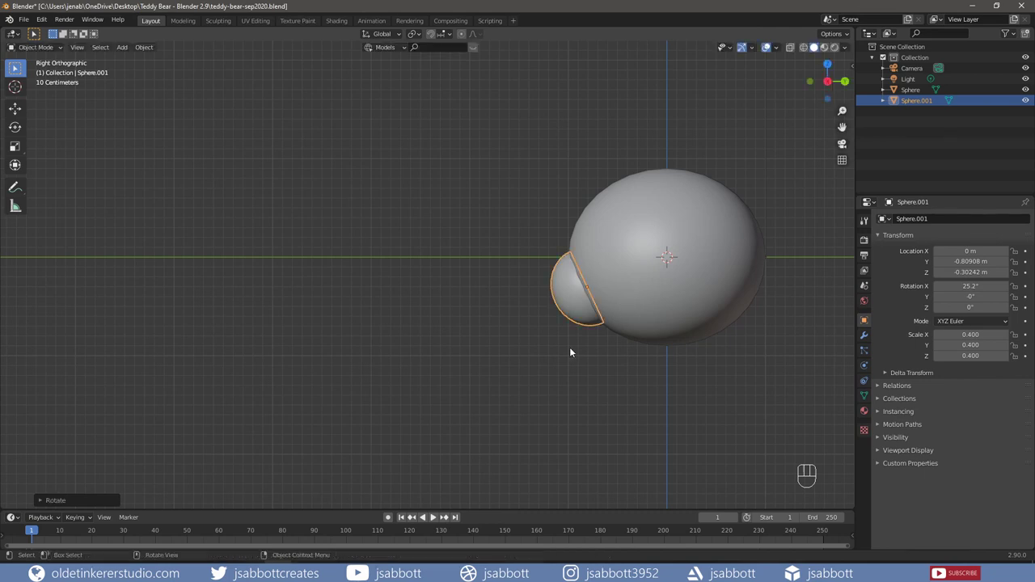
Save the file with the model in front view and reselect the small half sphere.
{"action": "key", "text": "KP_1"}
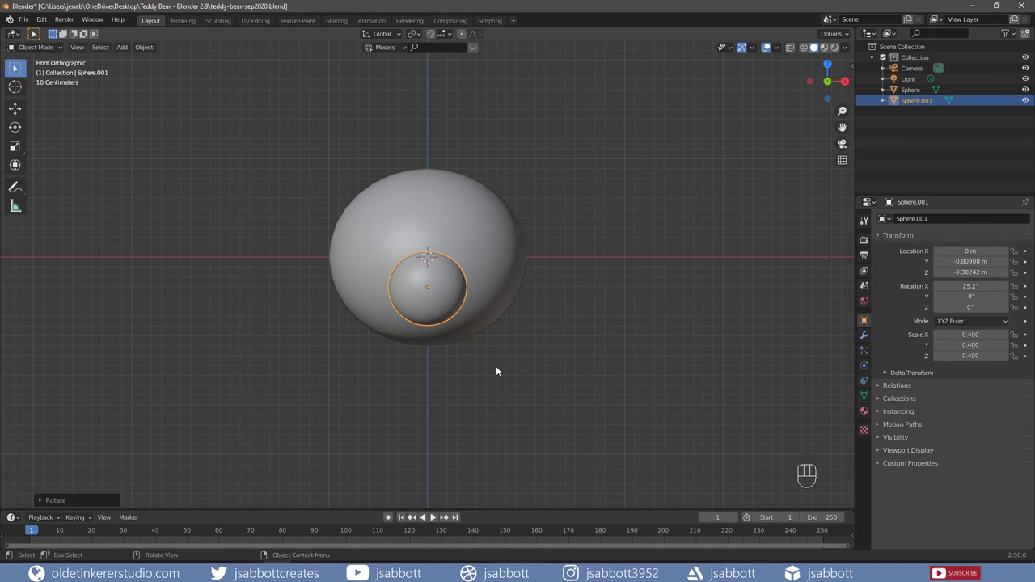
{"action": "key", "text": "ctrl+s"}
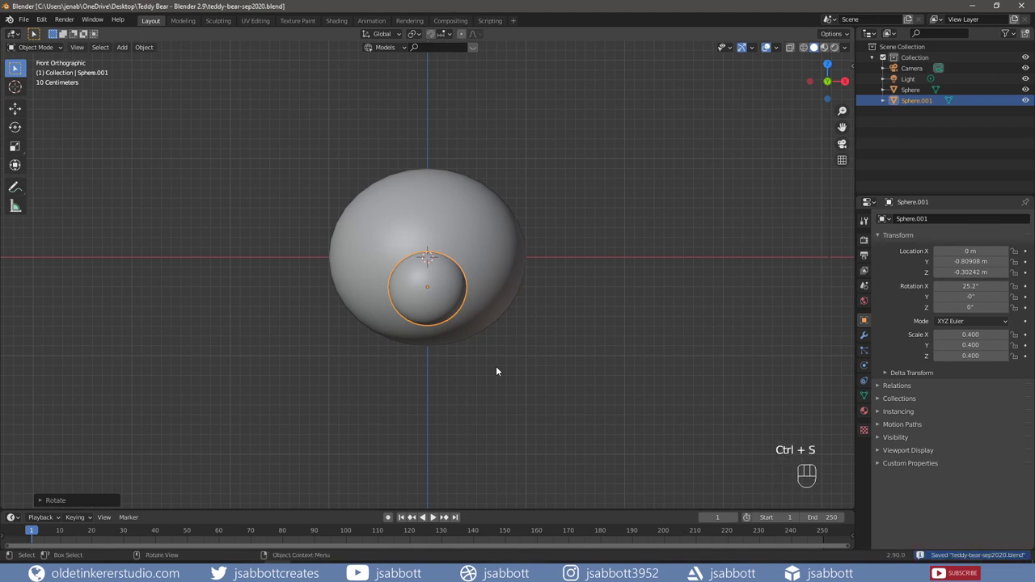
{"action": "left_click", "coordinate": [502, 375]}
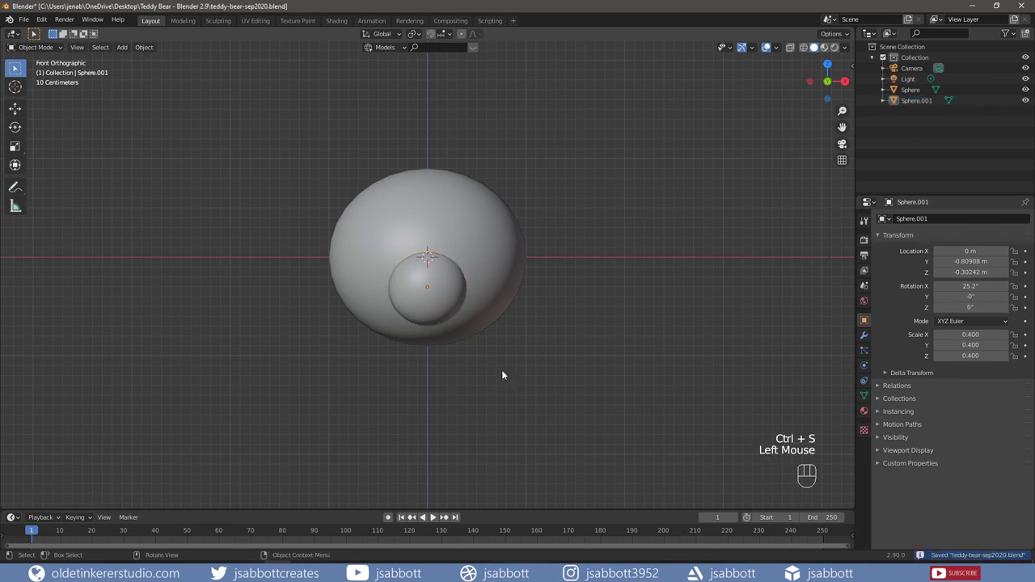
{"action": "left_click", "coordinate": [453, 296]}
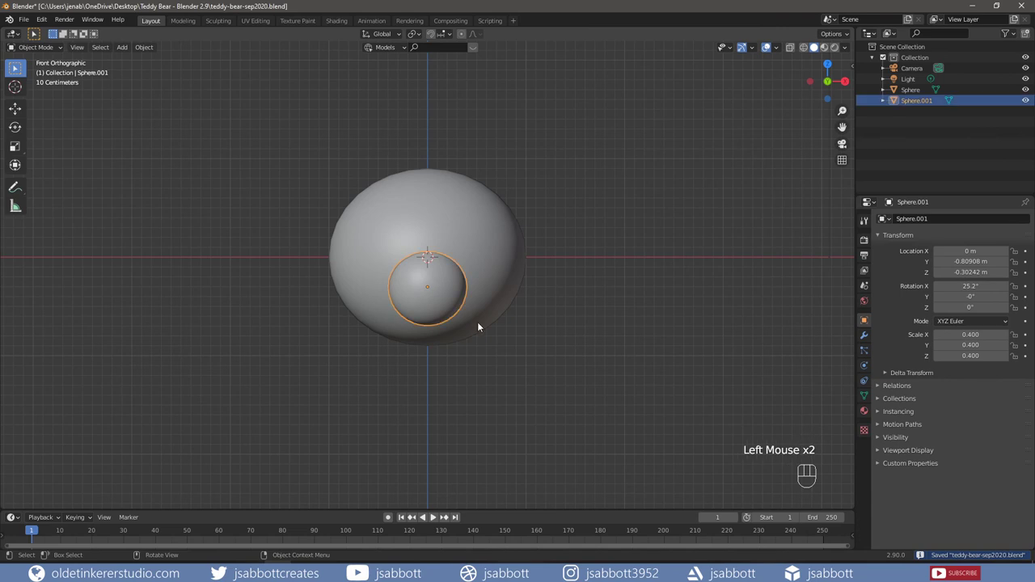
Apply the scale and rotation of the muzzle half sphere.
{"action": "key", "text": "ctrl"}
{"action": "key", "text": "ctrl+a"}
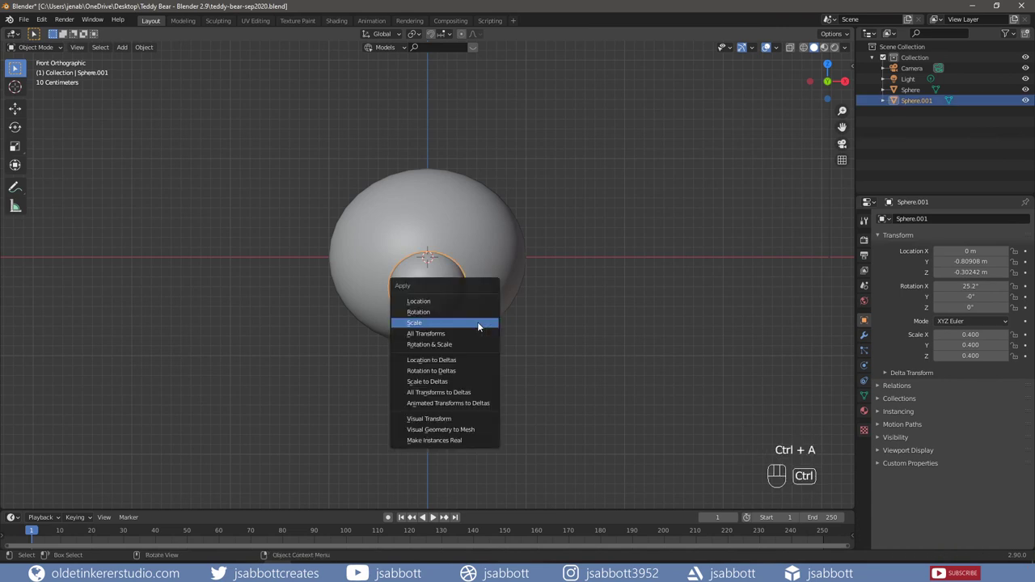
{"action": "left_click", "coordinate": [476, 322]}
{"action": "key", "text": "ctrl+a"}
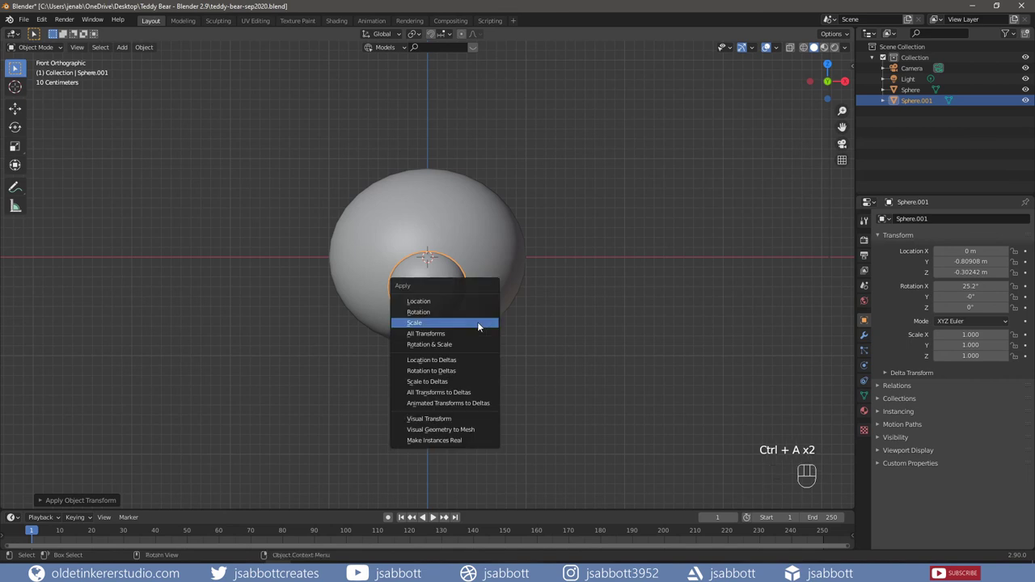
{"action": "left_click", "coordinate": [477, 314]}
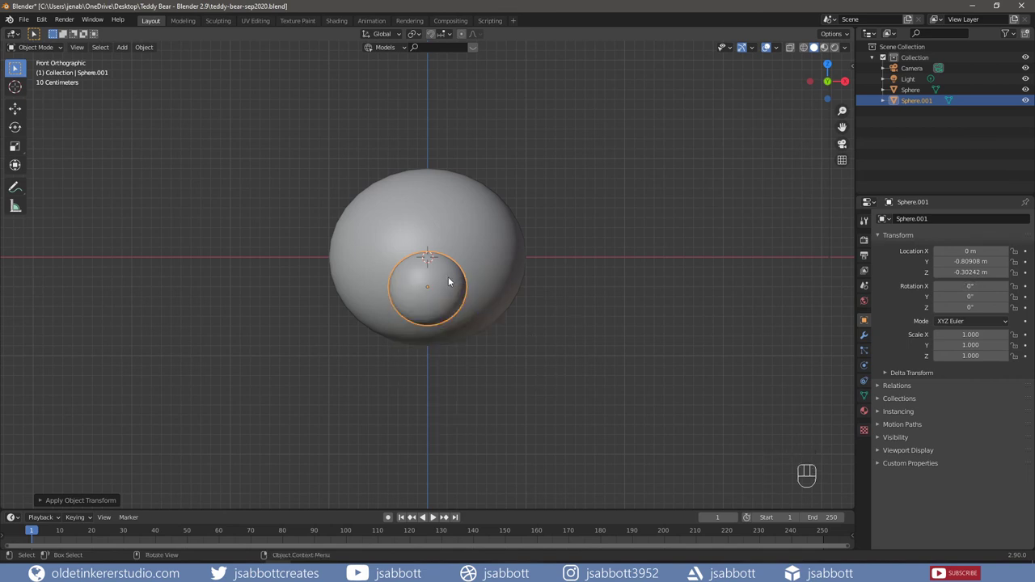
Duplicate the muzzle half sphere and move the copy along X to about 1.79 m, beside the head.
{"action": "key", "text": "shift"}
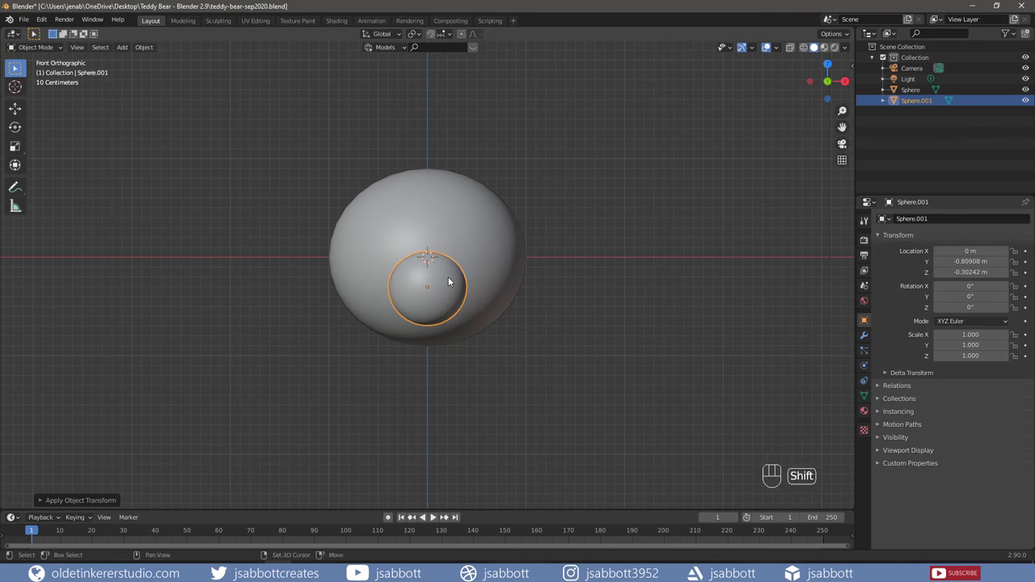
{"action": "key", "text": "shift+d"}
{"action": "right_click", "coordinate": [450, 282]}
{"action": "key", "text": "g"}
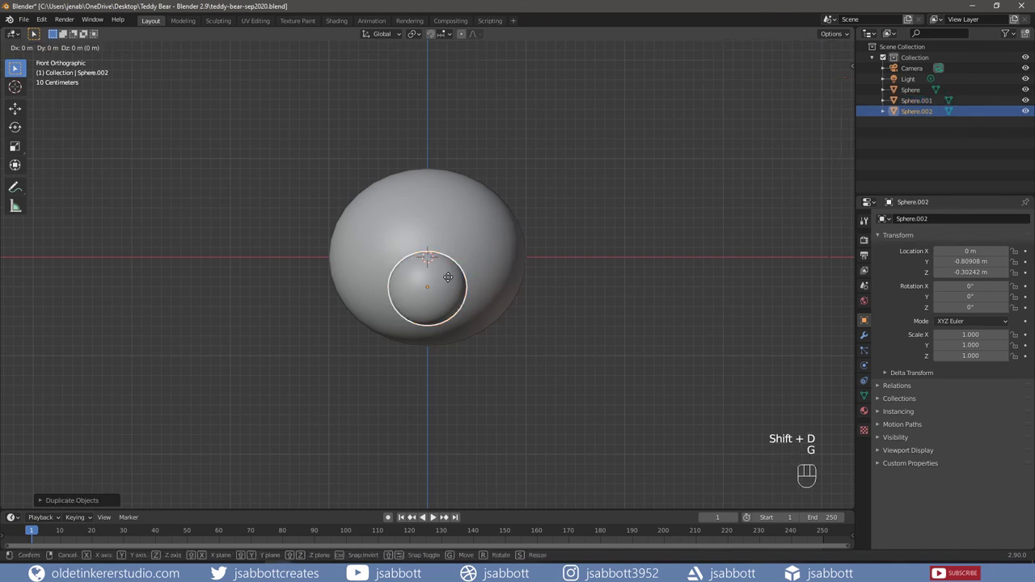
{"action": "key", "text": "x"}
{"action": "left_click", "coordinate": [625, 274]}
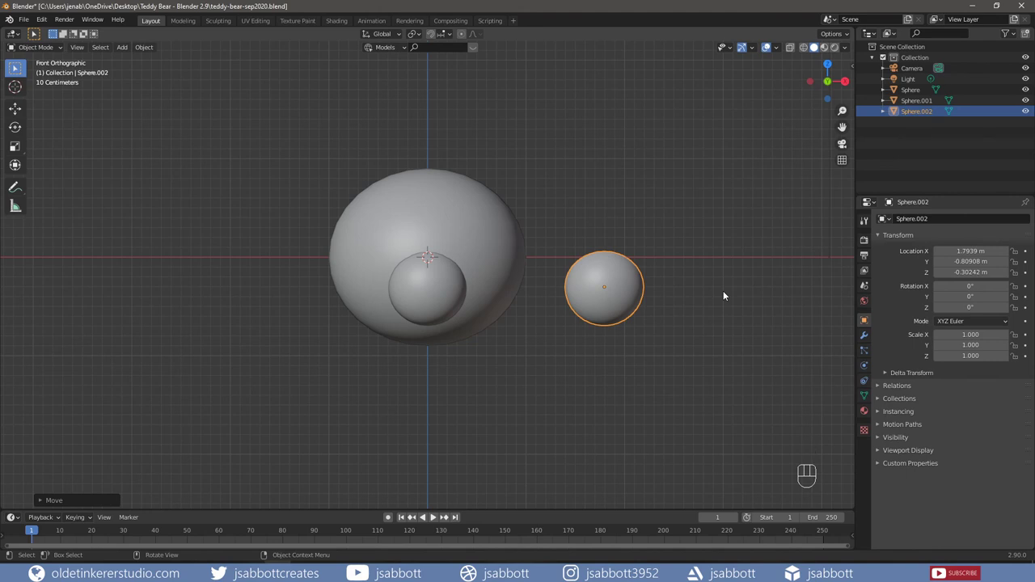
Scale the duplicated half sphere to 0.4 and move it forward along Y to about -1.09 m.
{"action": "type", "text": "s"}
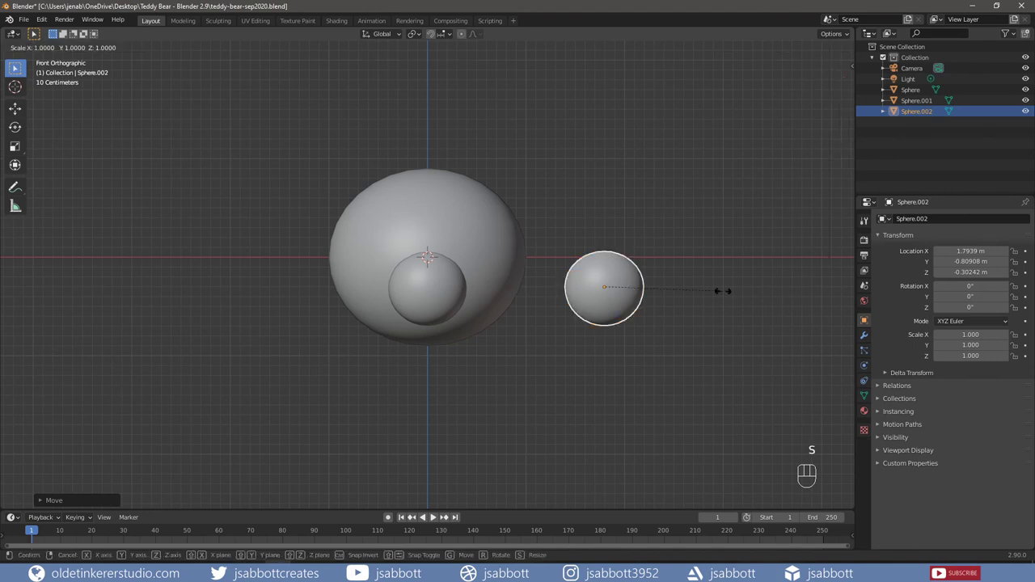
{"action": "type", "text": ".4"}
{"action": "left_click", "coordinate": [722, 291]}
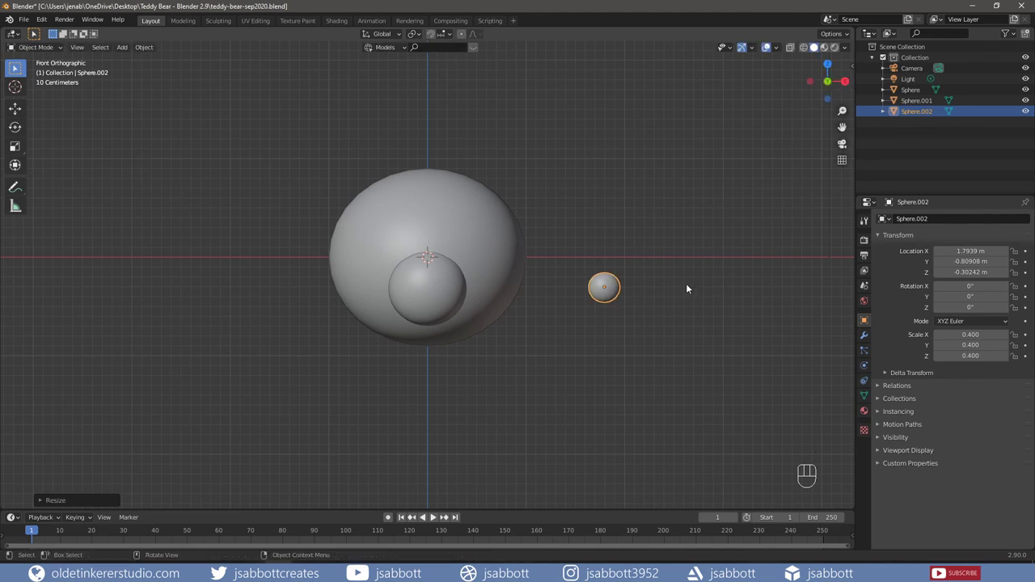
{"action": "key", "text": "KP_3"}
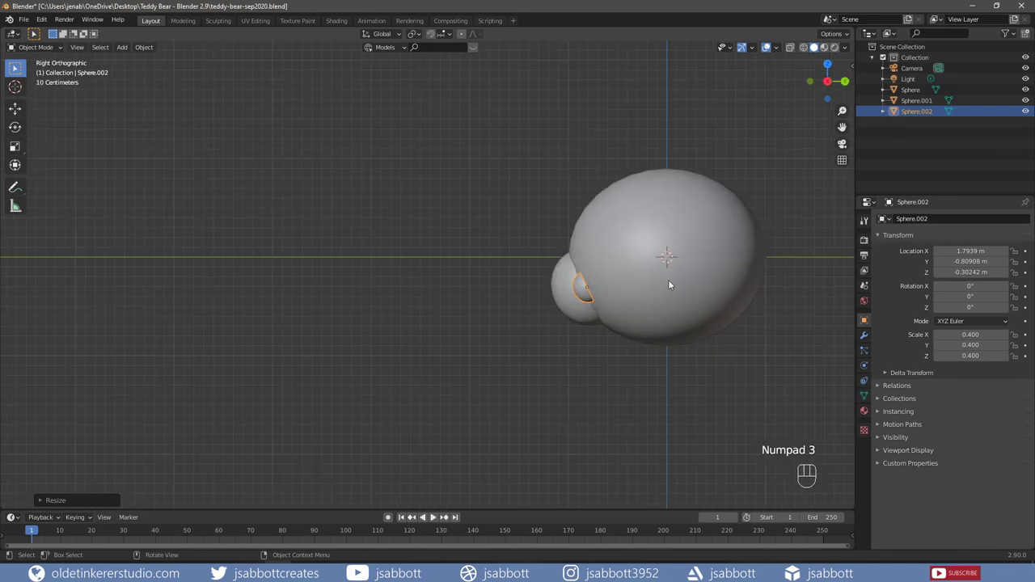
{"action": "key", "text": "g"}
{"action": "key", "text": "y"}
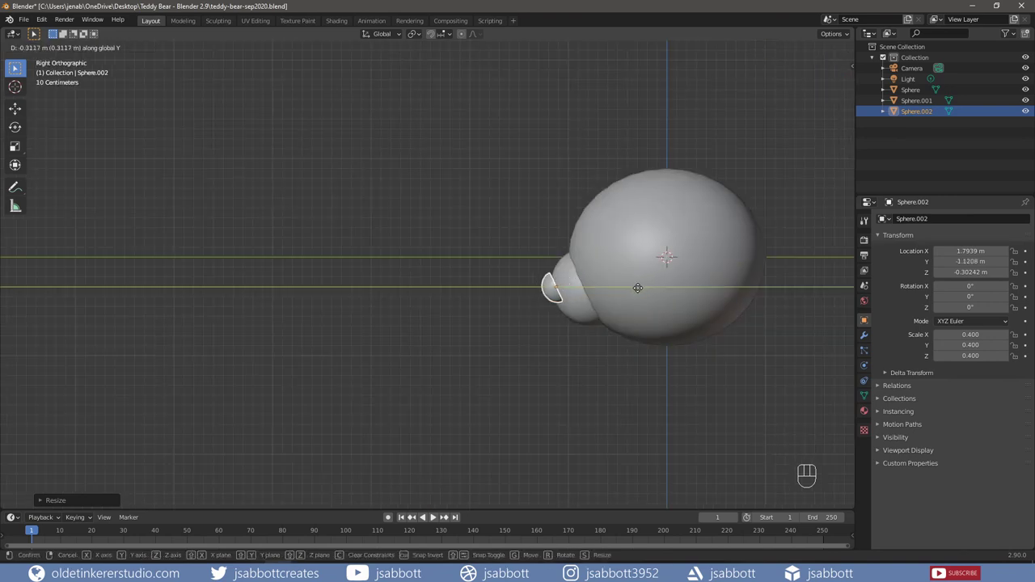
{"action": "left_click", "coordinate": [640, 287]}
Center the small nose half sphere over the muzzle at about X -0.005 m and raise it to about Z -0.14 m.
{"action": "key", "text": "KP_1"}
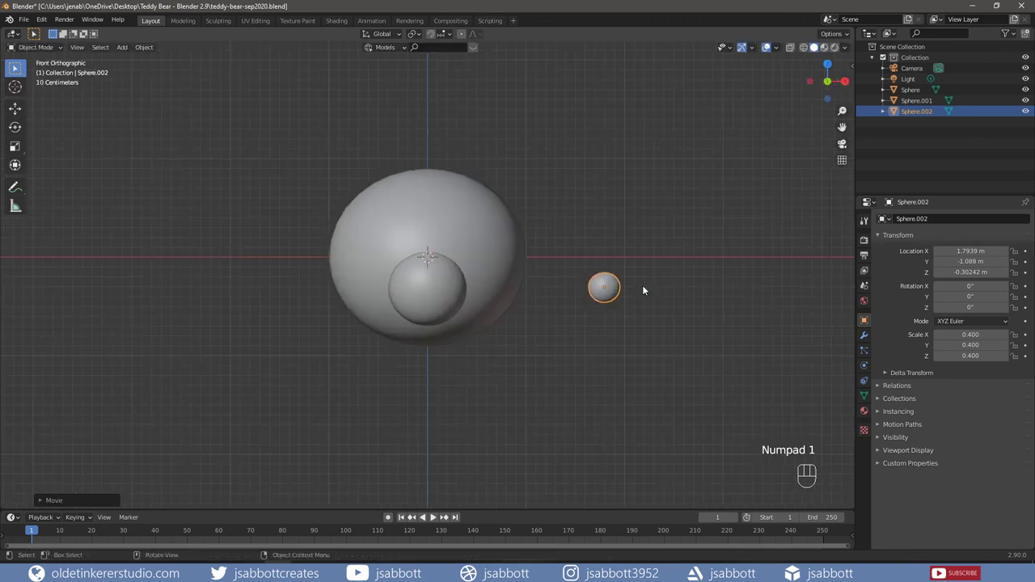
{"action": "key", "text": "g"}
{"action": "key", "text": "x"}
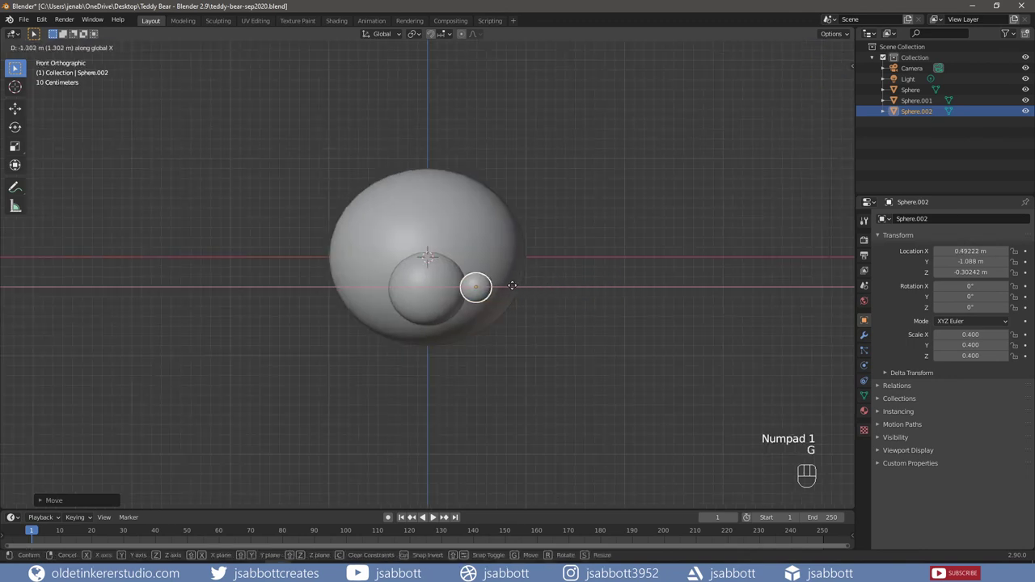
{"action": "left_click", "coordinate": [465, 283]}
{"action": "key", "text": "g"}
{"action": "key", "text": "z"}
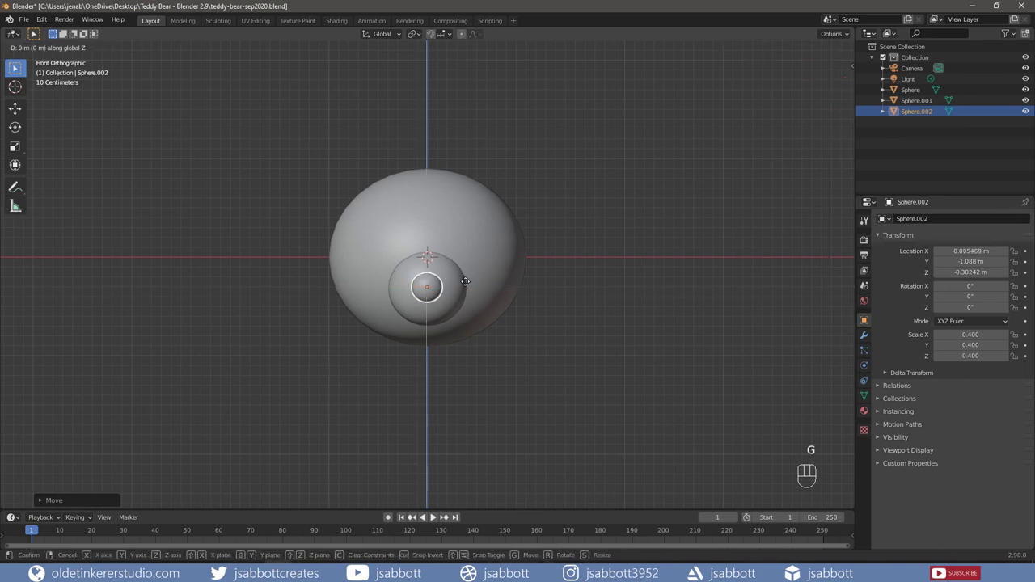
{"action": "left_click", "coordinate": [466, 264]}
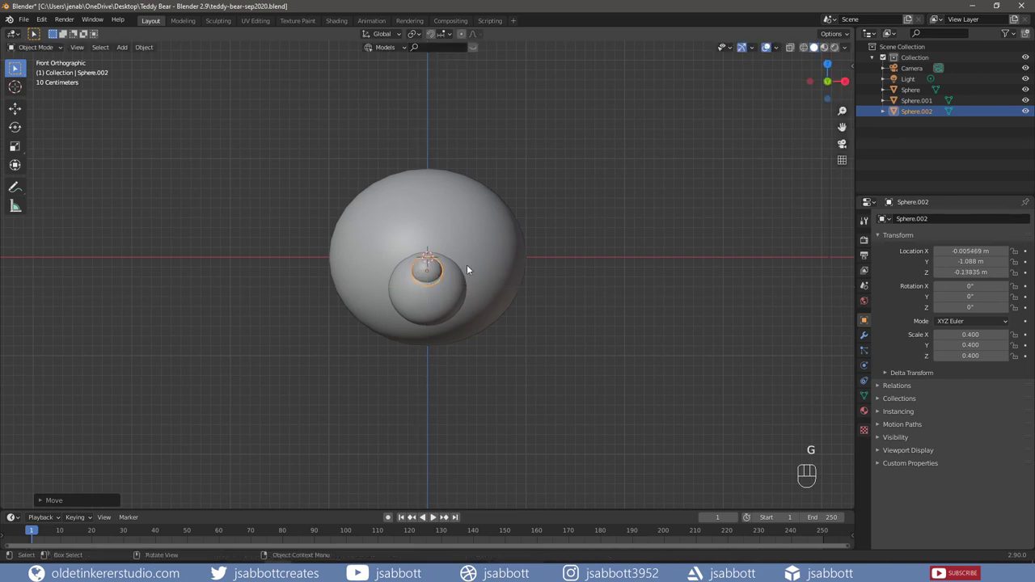
Lower the nose to about Z -0.29 m in side view and rotate it to about -23.6 degrees around X.
{"action": "key", "text": "KP_3"}
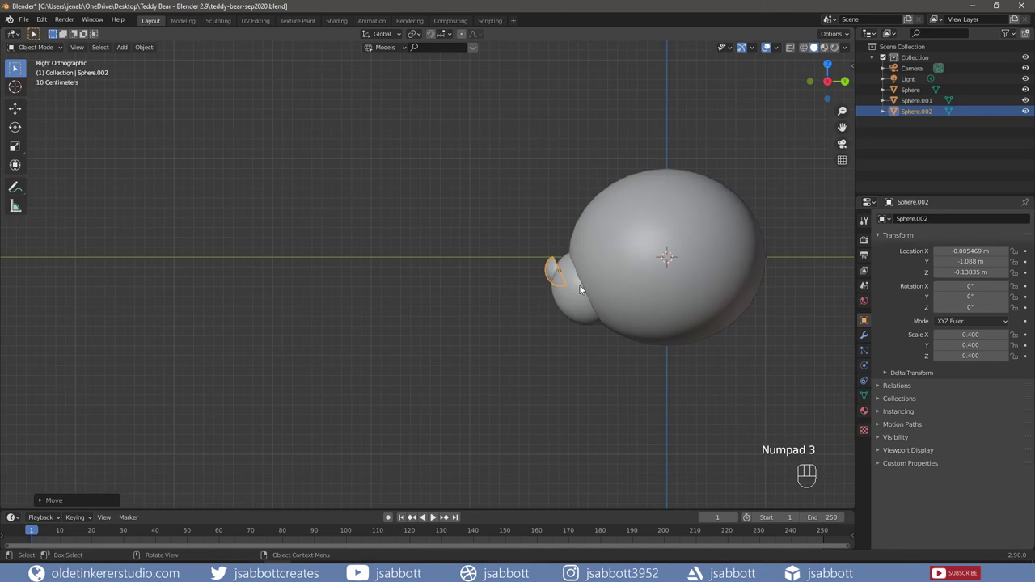
{"action": "key", "text": "g"}
{"action": "key", "text": "z"}
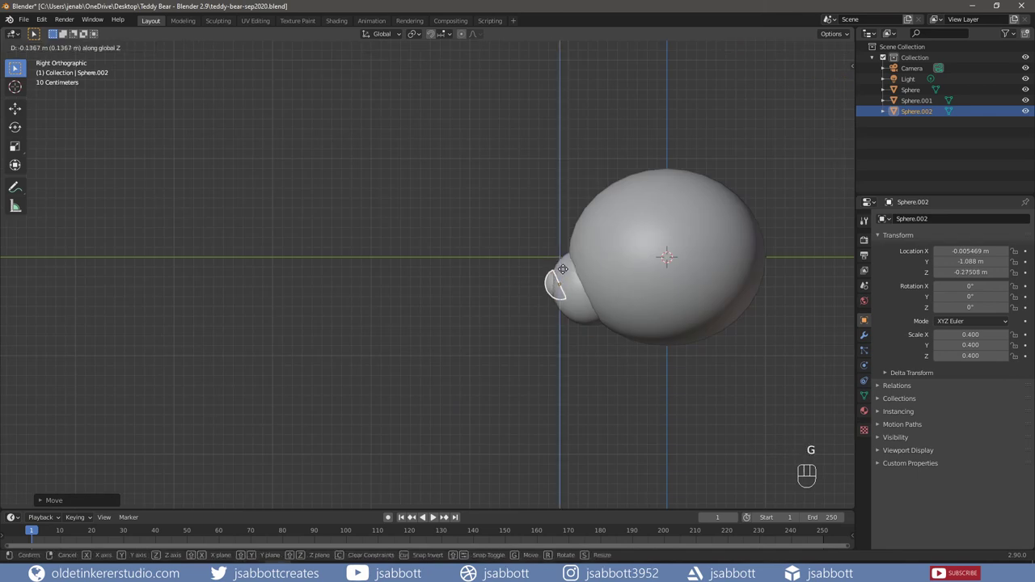
{"action": "left_click", "coordinate": [561, 273]}
{"action": "key", "text": "r"}
{"action": "key", "text": "x"}
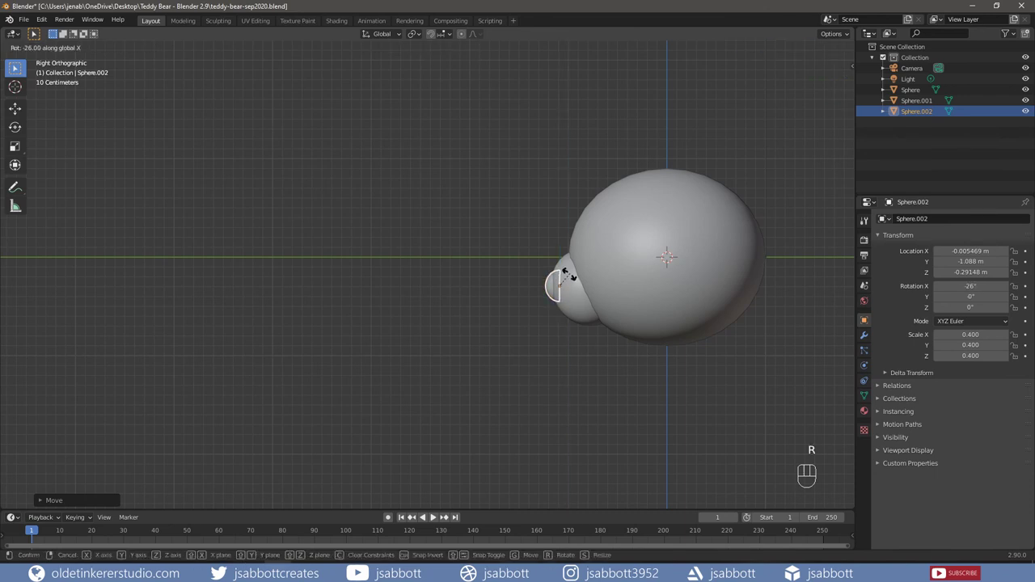
{"action": "left_click", "coordinate": [569, 273]}
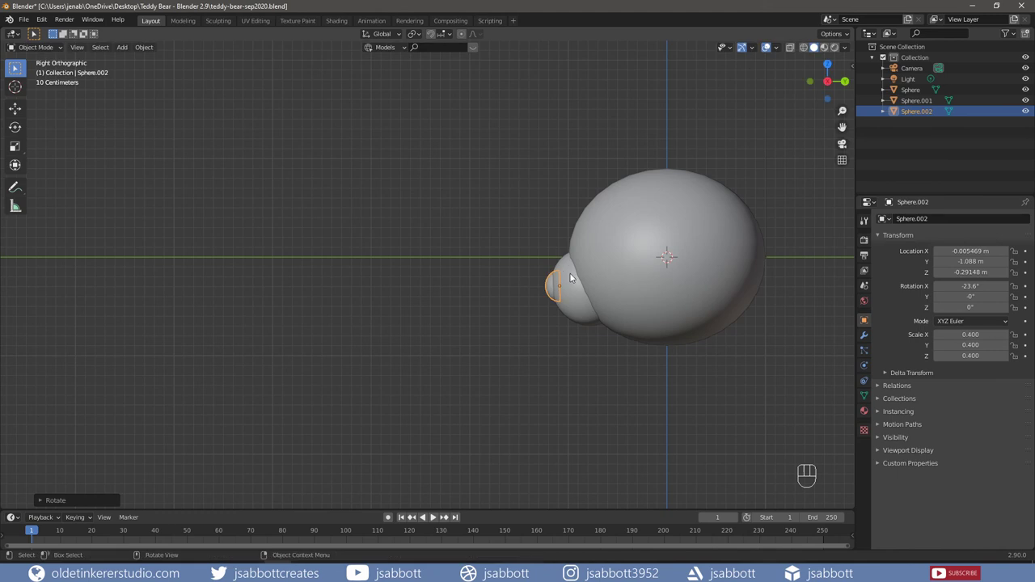
Move the nose forward to about -1.115 m in Y and raise it to about -0.19 m in Z.
{"action": "key", "text": "g"}
{"action": "key", "text": "y"}
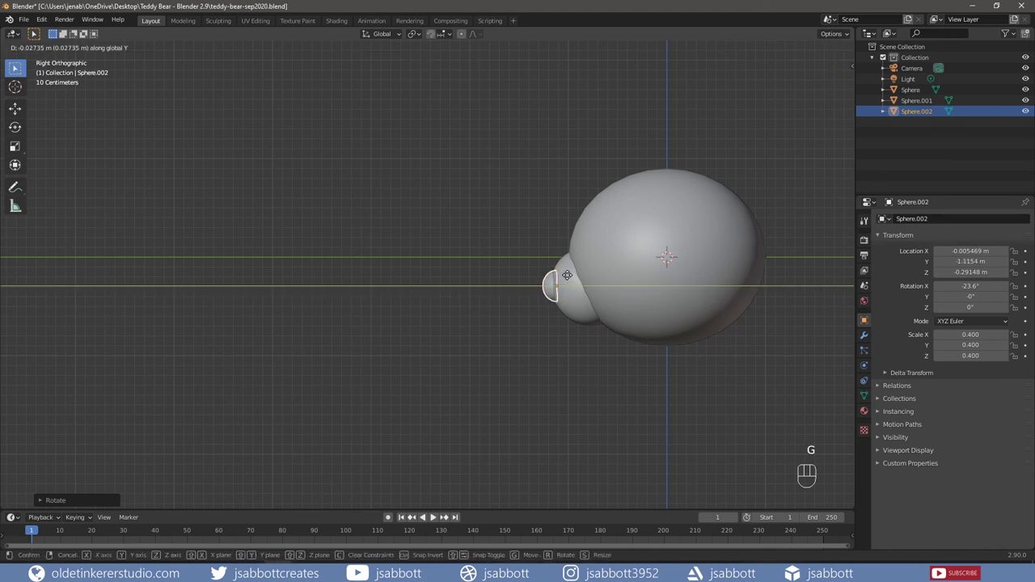
{"action": "left_click", "coordinate": [567, 274]}
{"action": "key", "text": "KP_1"}
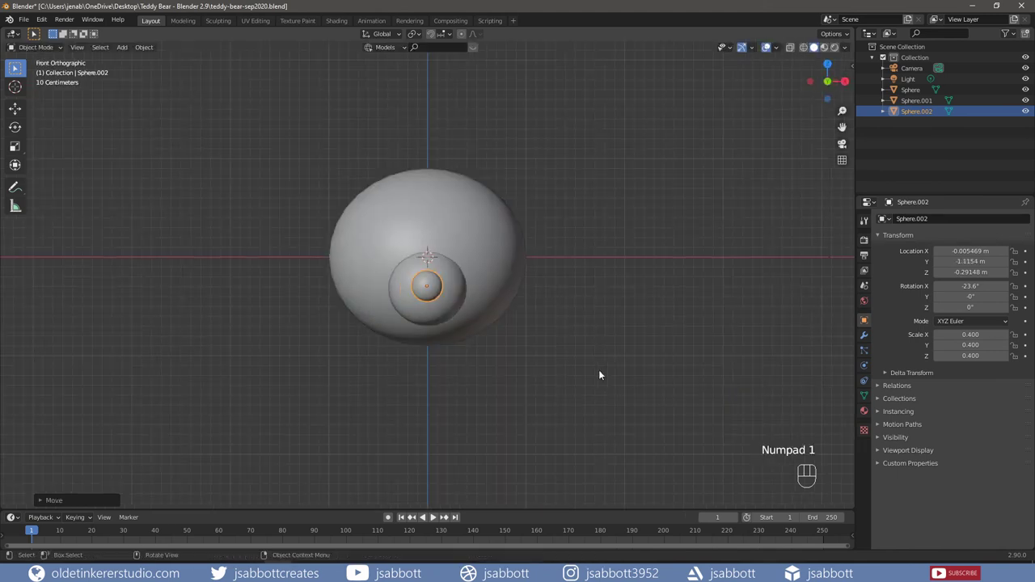
{"action": "key", "text": "g"}
{"action": "key", "text": "z"}
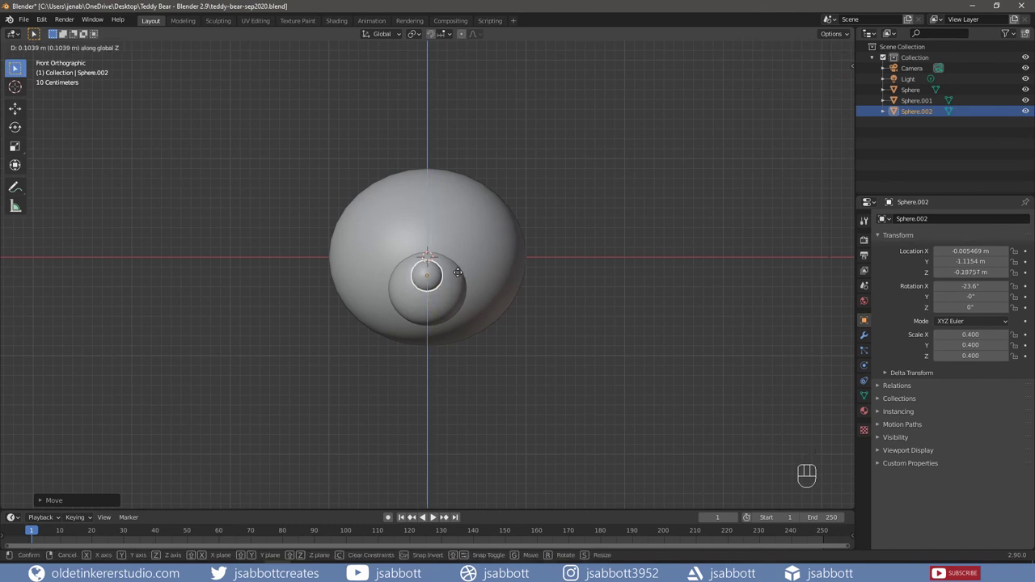
{"action": "left_click", "coordinate": [458, 272]}
Tilt the nose to about -40.1 degrees around X and shift it along Y to about -1.11 m, against the muzzle.
{"action": "key", "text": "KP_3"}
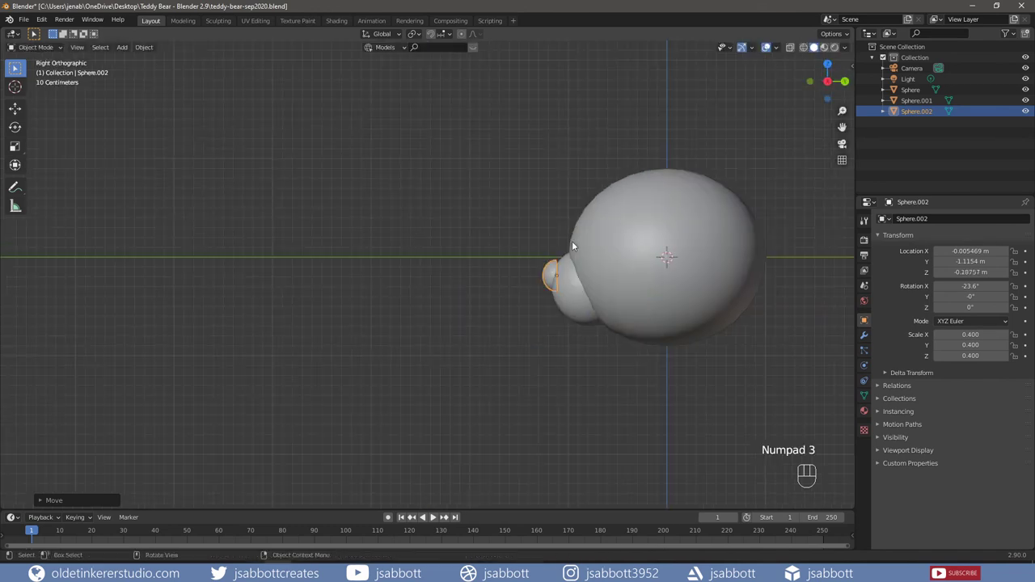
{"action": "key", "text": "r"}
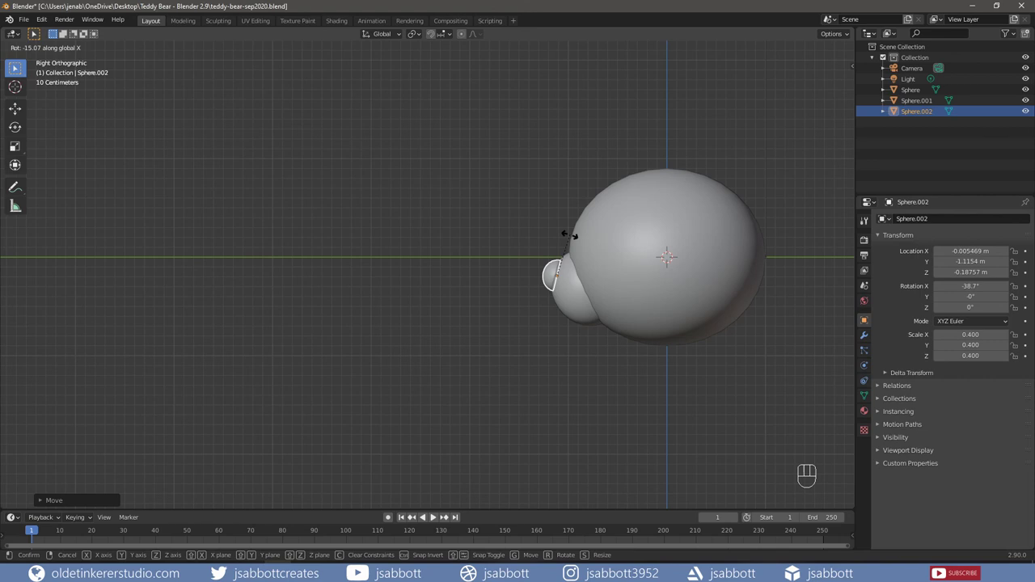
{"action": "left_click", "coordinate": [571, 240]}
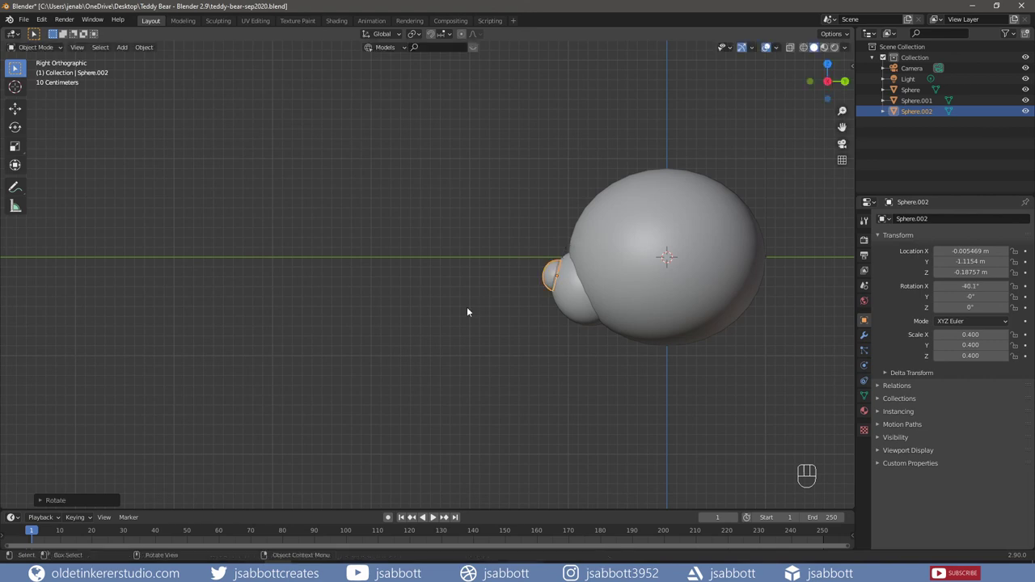
{"action": "key", "text": "g"}
{"action": "key", "text": "y"}
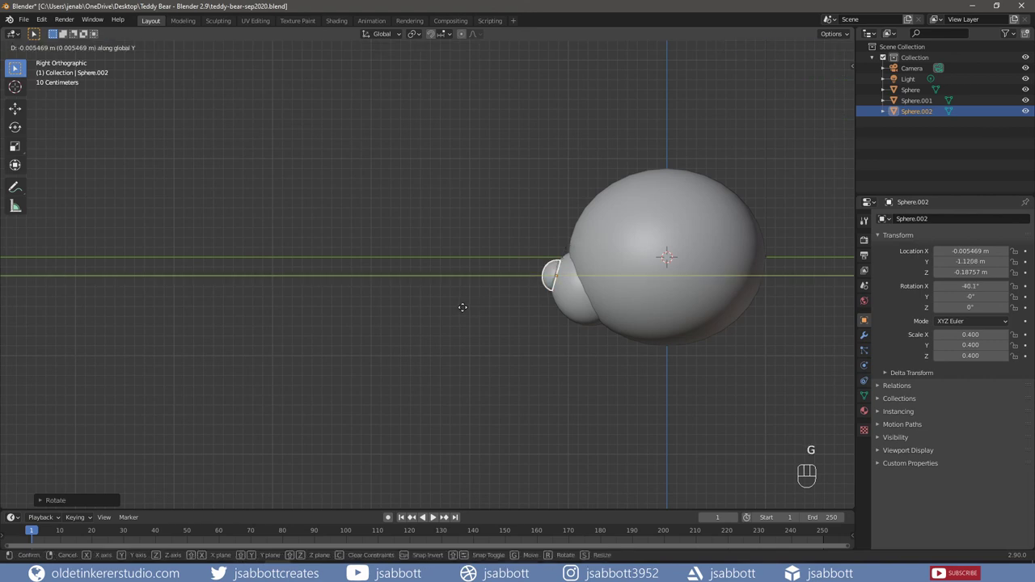
{"action": "left_click", "coordinate": [463, 307]}
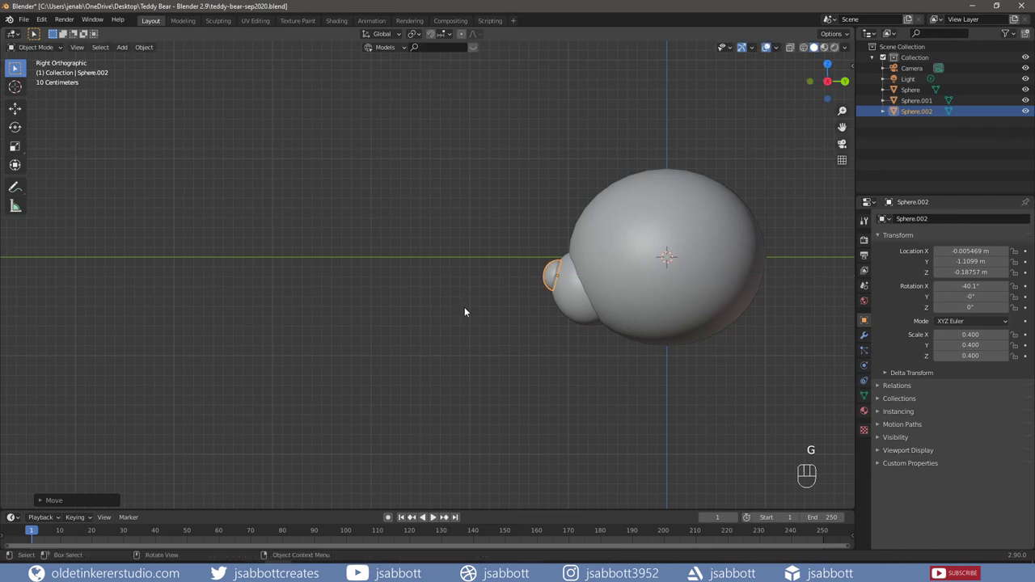
Apply the rotation and scale of the nose half sphere in front view.
{"action": "key", "text": "KP_1"}
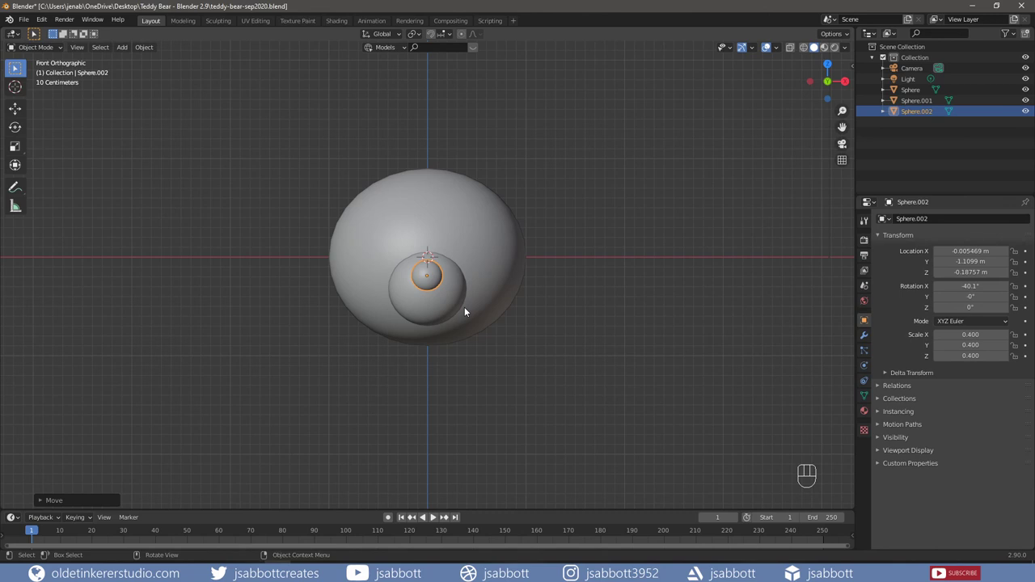
{"action": "key", "text": "ctrl+a"}
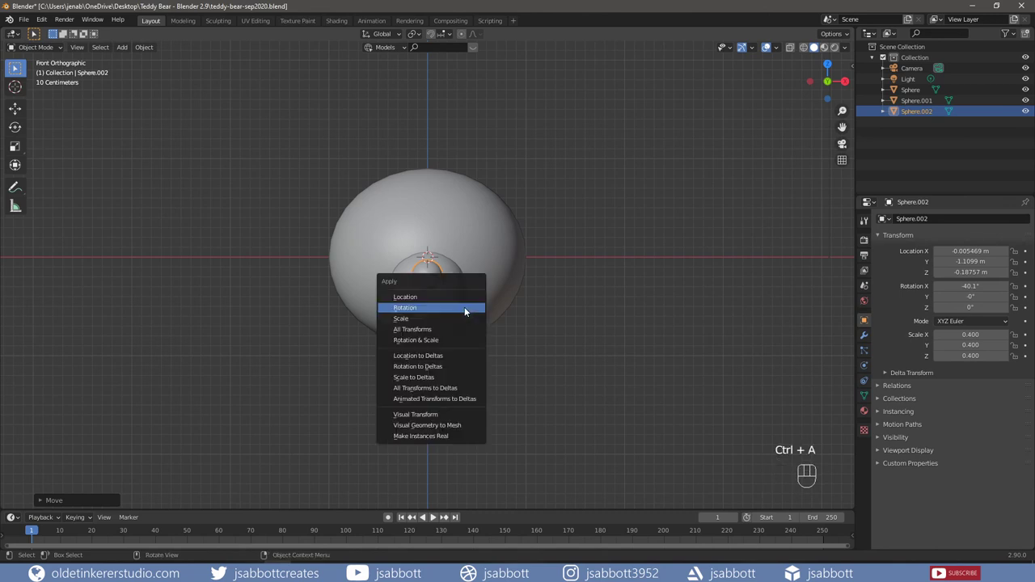
{"action": "left_click", "coordinate": [465, 308]}
{"action": "key", "text": "ctrl+a"}
{"action": "left_click", "coordinate": [464, 318]}
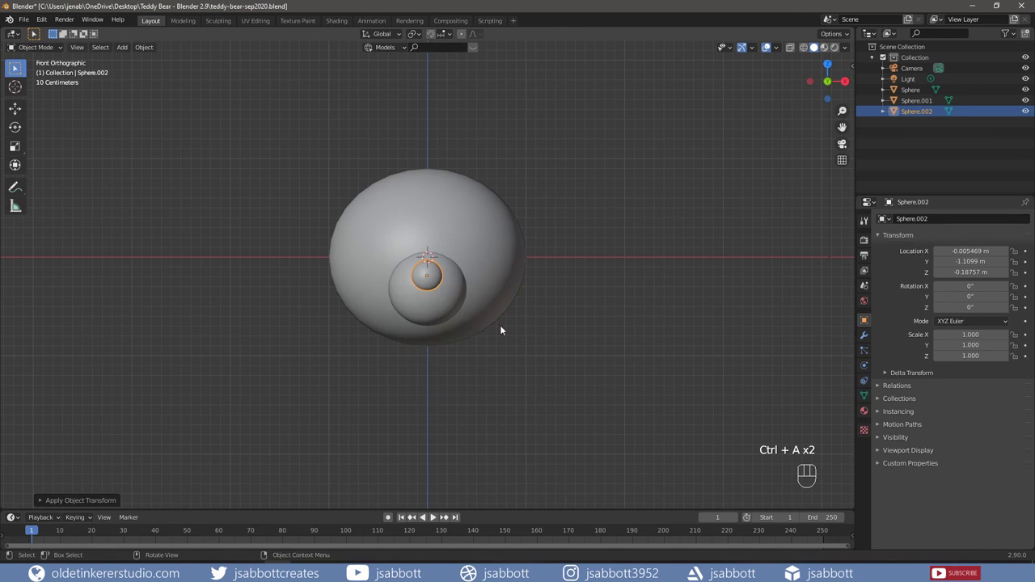
Add a UV sphere for the ear and move it along X to about 2.49 m, beside the head.
{"action": "middle_click_drag", "start_coordinate": [500, 329], "coordinate": [545, 373], "text": "shift"}
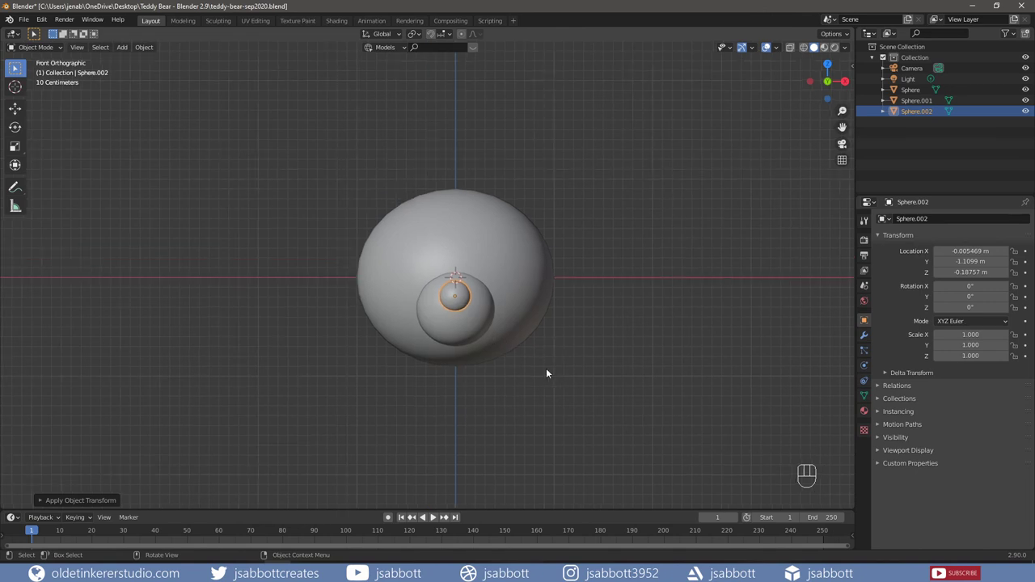
{"action": "left_click", "coordinate": [545, 373]}
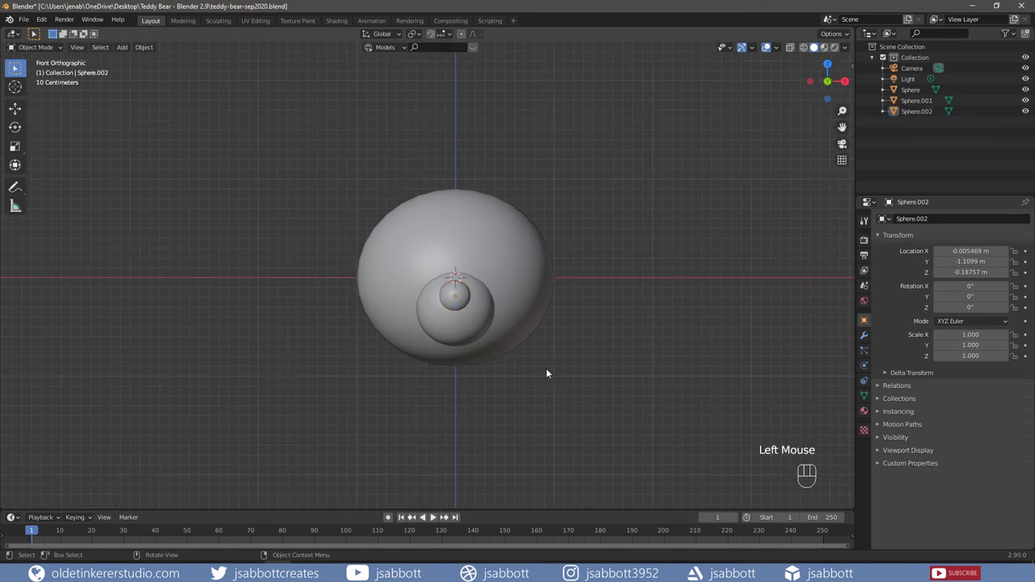
{"action": "key", "text": "shift+a"}
{"action": "mouse_move", "coordinate": [547, 373]}
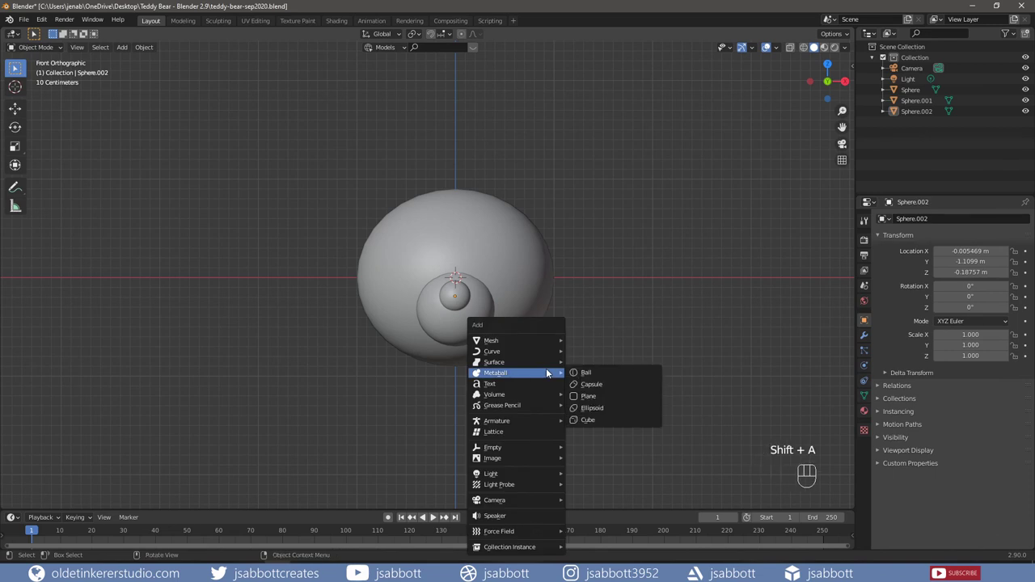
{"action": "mouse_move", "coordinate": [547, 349]}
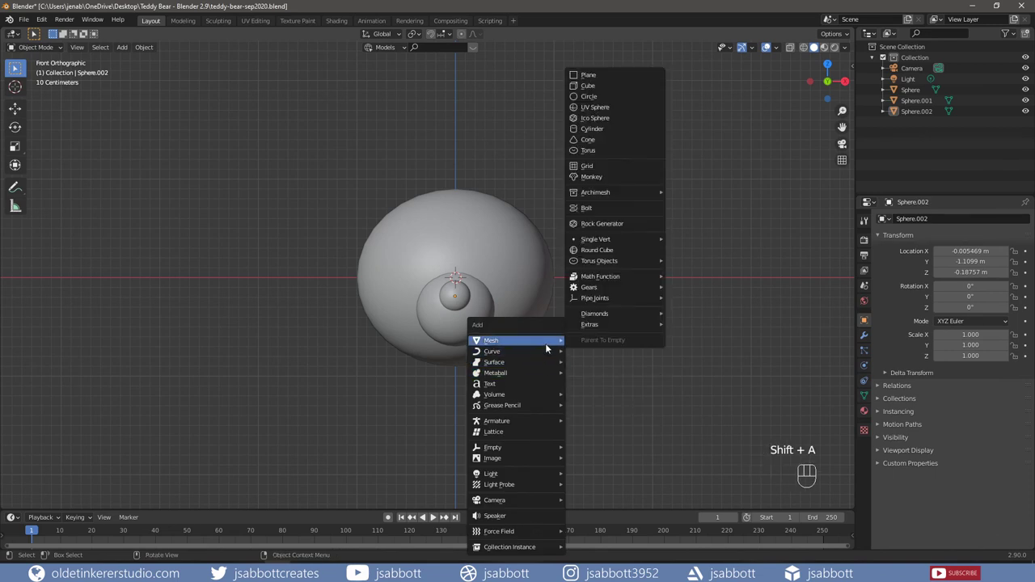
{"action": "left_click", "coordinate": [611, 108]}
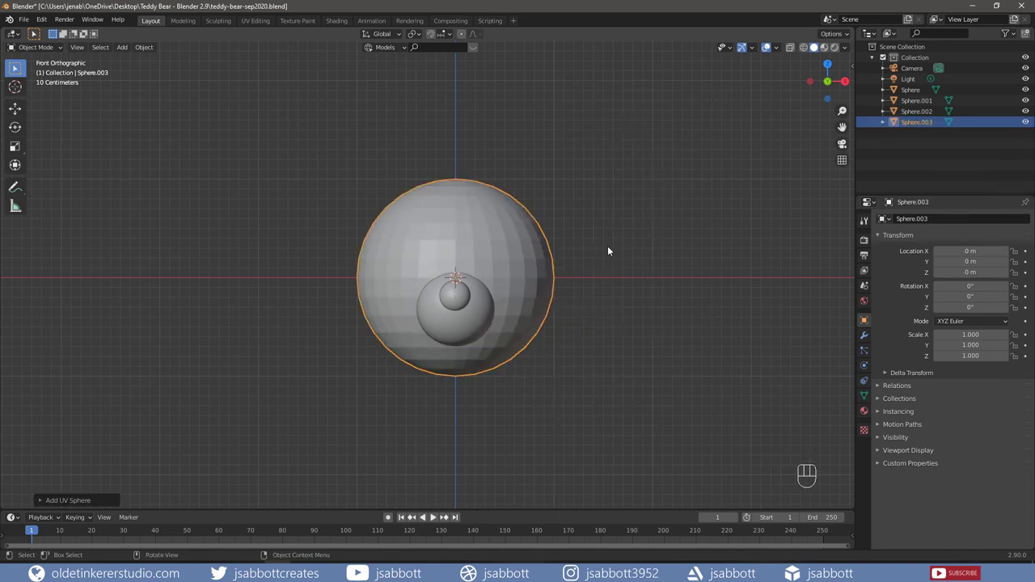
{"action": "key", "text": "g"}
{"action": "key", "text": "x"}
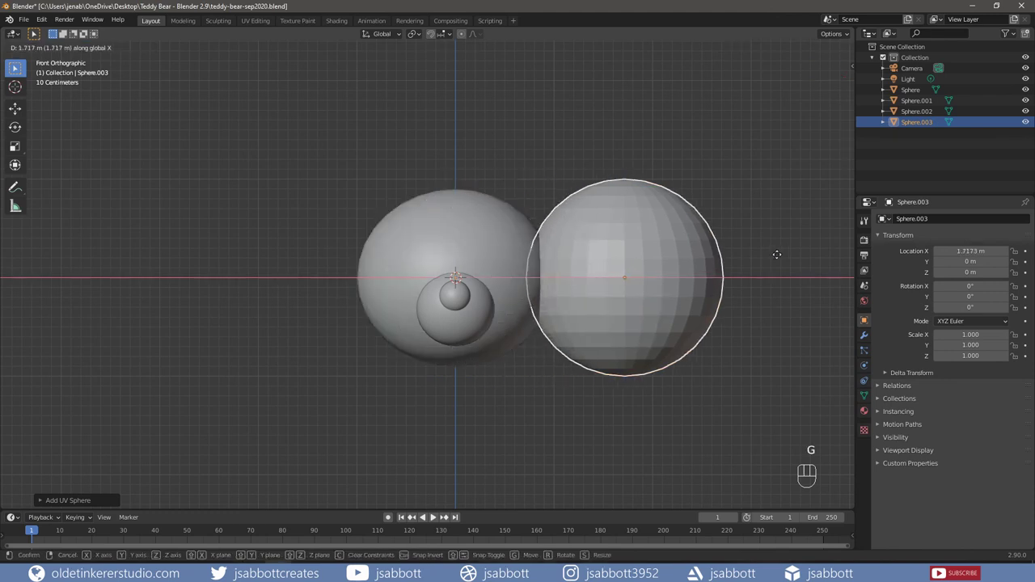
{"action": "left_click", "coordinate": [819, 242]}
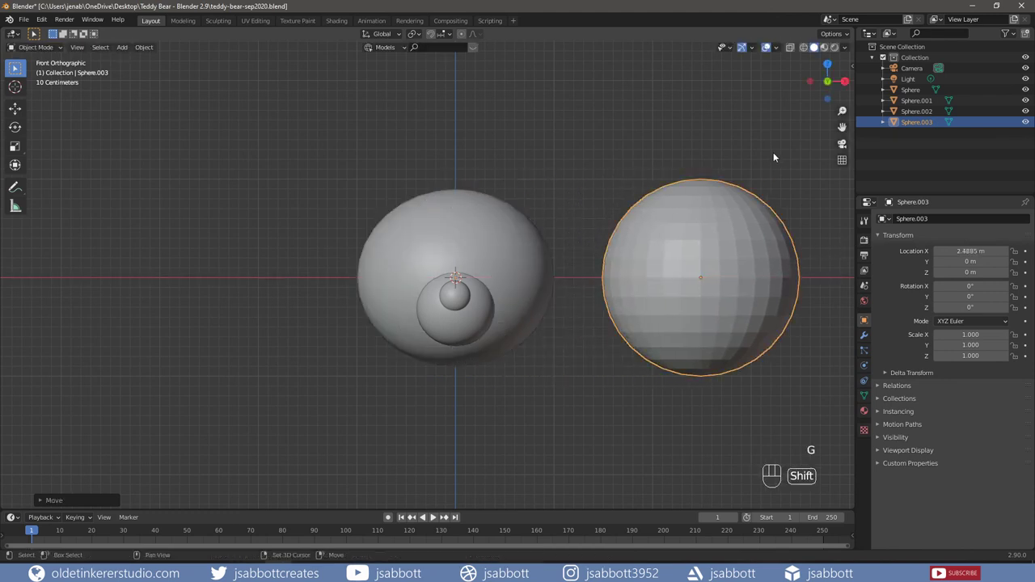
Rotate the new ear sphere 90 degrees around the X axis.
{"action": "middle_click_drag", "start_coordinate": [772, 152], "coordinate": [613, 155], "text": "shift"}
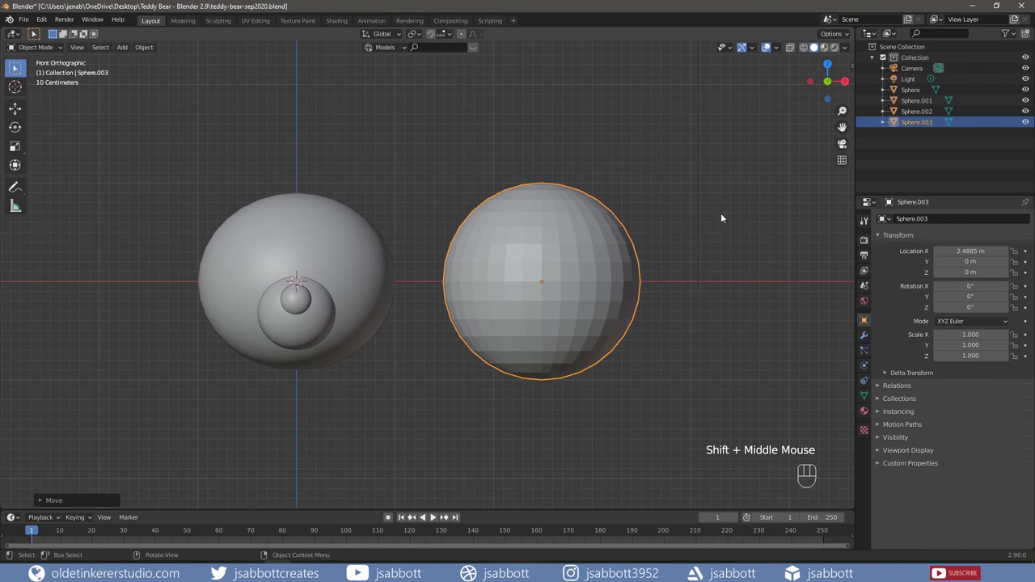
{"action": "type", "text": "rx"}
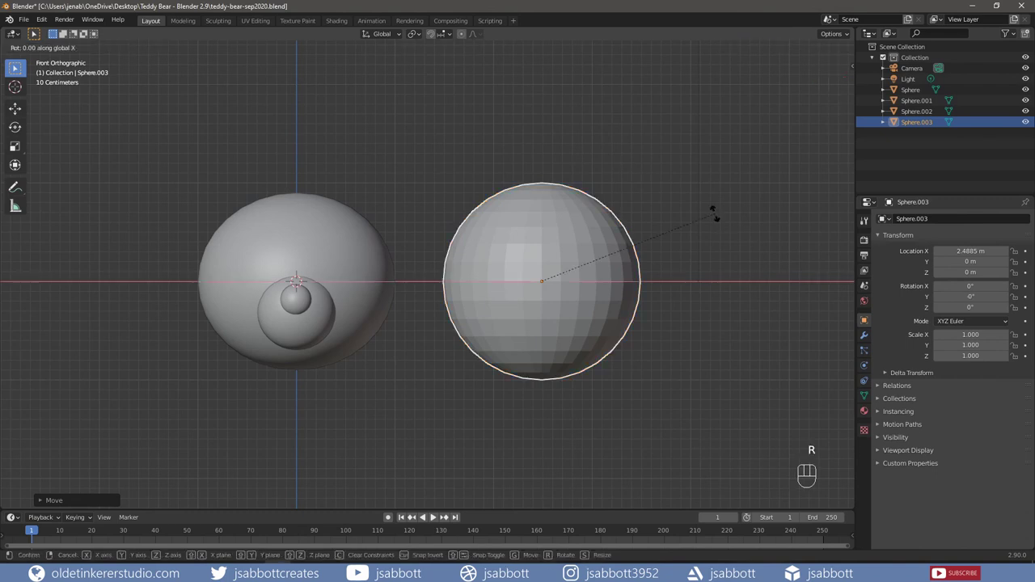
{"action": "type", "text": "90"}
{"action": "left_click", "coordinate": [715, 212]}
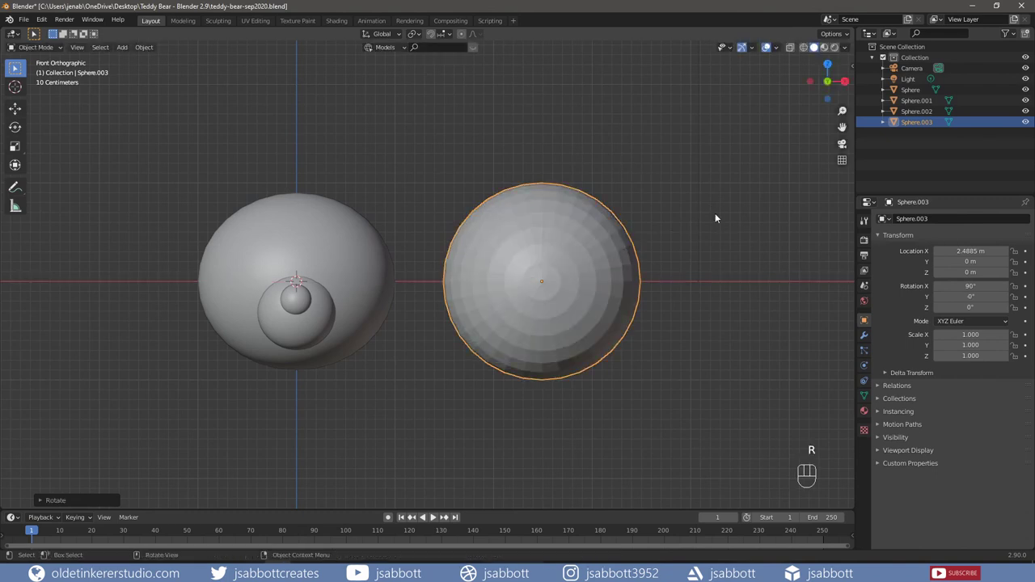
Flatten the ear sphere in side view by scaling it to 0.5 along Y.
{"action": "key", "text": "KP_3"}
{"action": "middle_click_drag", "start_coordinate": [761, 159], "coordinate": [559, 158], "text": "shift"}
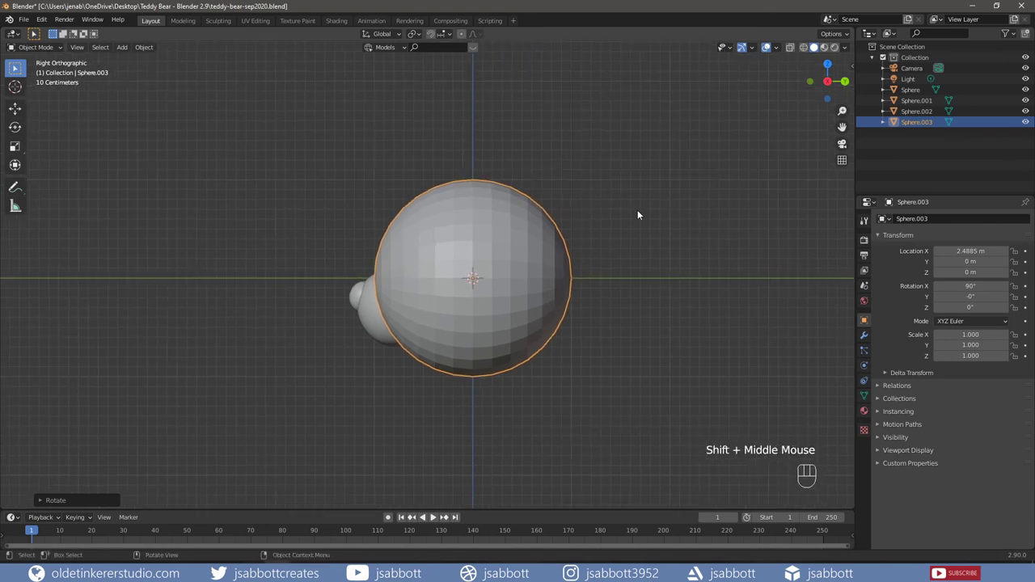
{"action": "key", "text": "s"}
{"action": "key", "text": "y"}
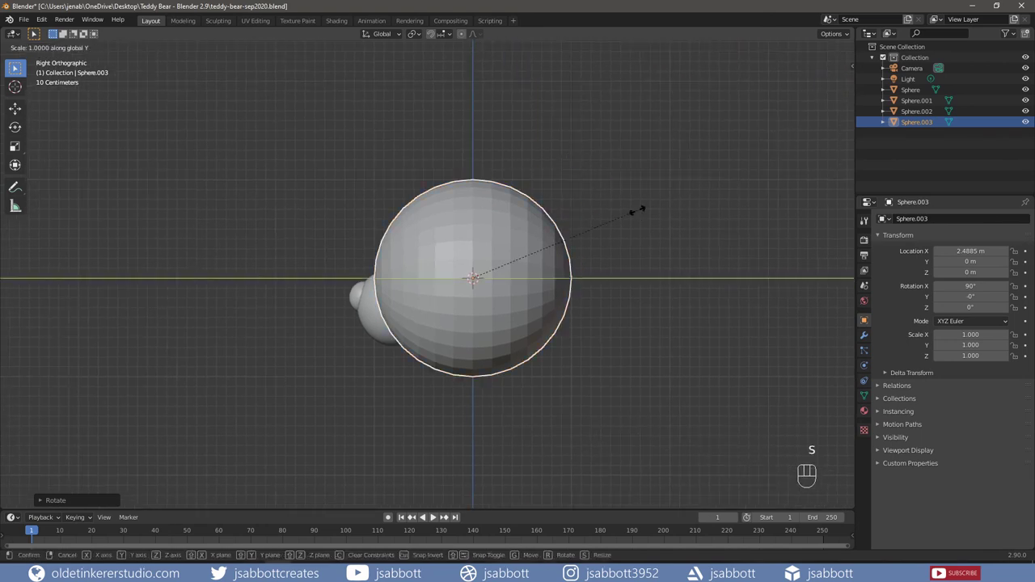
{"action": "type", "text": ".5"}
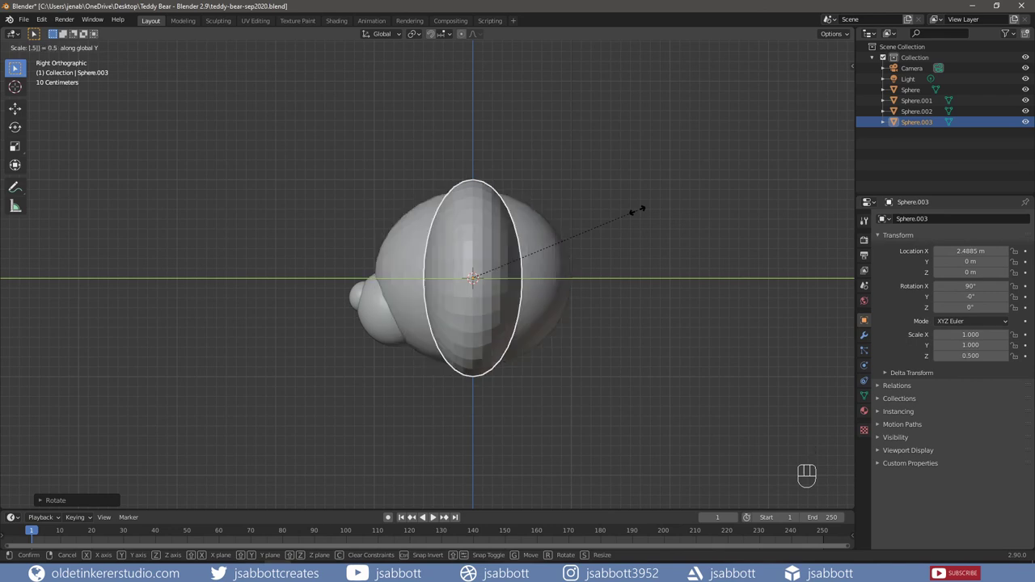
{"action": "key", "text": "Return"}
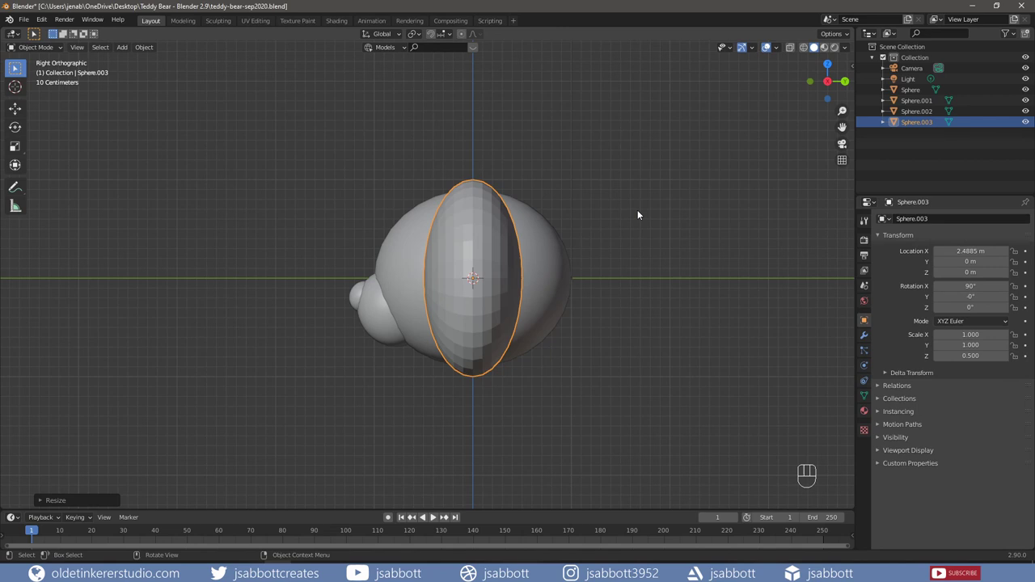
Hollow out the ear's front by moving its central pole vertex 0.5 m along Y with proportional editing on.
{"action": "key", "text": "Tab"}
{"action": "key", "text": "1"}
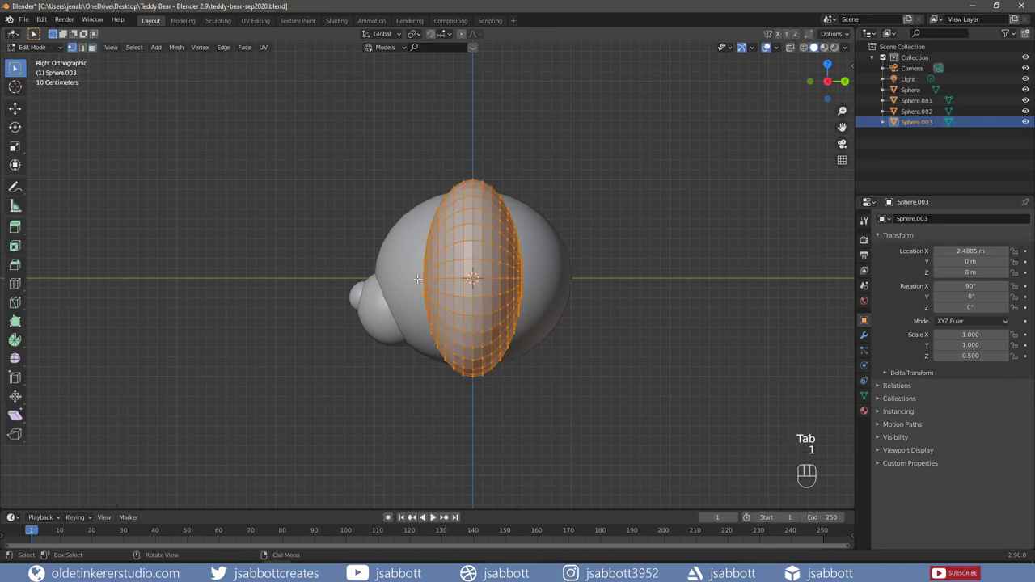
{"action": "middle_click_drag", "start_coordinate": [402, 280], "coordinate": [668, 282]}
{"action": "left_click", "coordinate": [768, 265]}
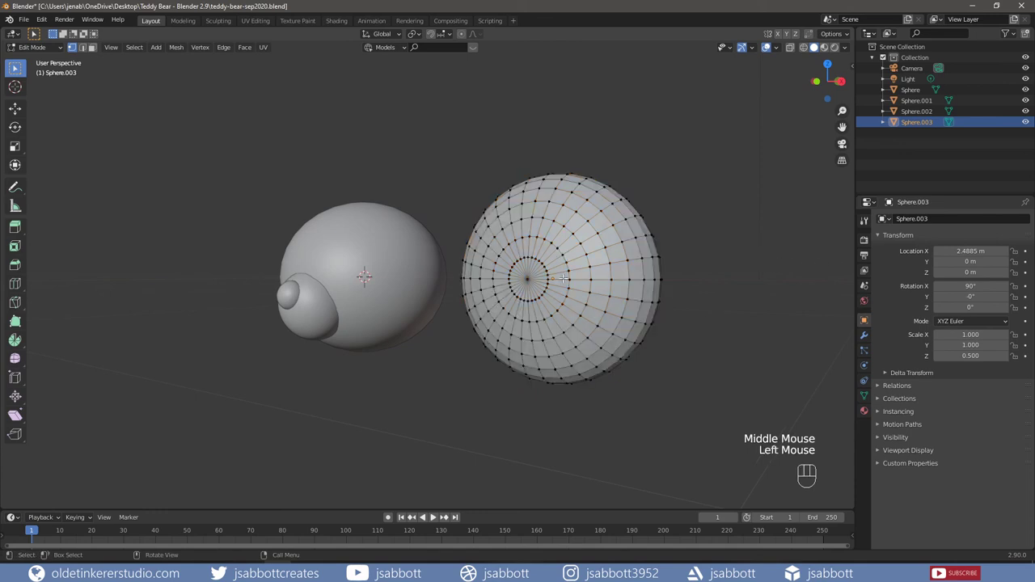
{"action": "left_click", "coordinate": [527, 279]}
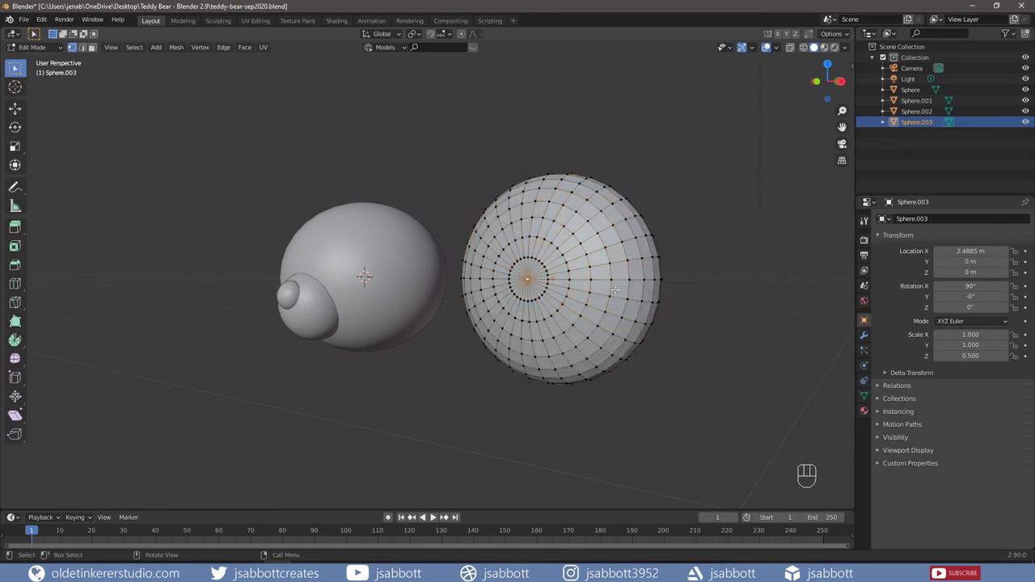
{"action": "key", "text": "o"}
{"action": "key", "text": "g"}
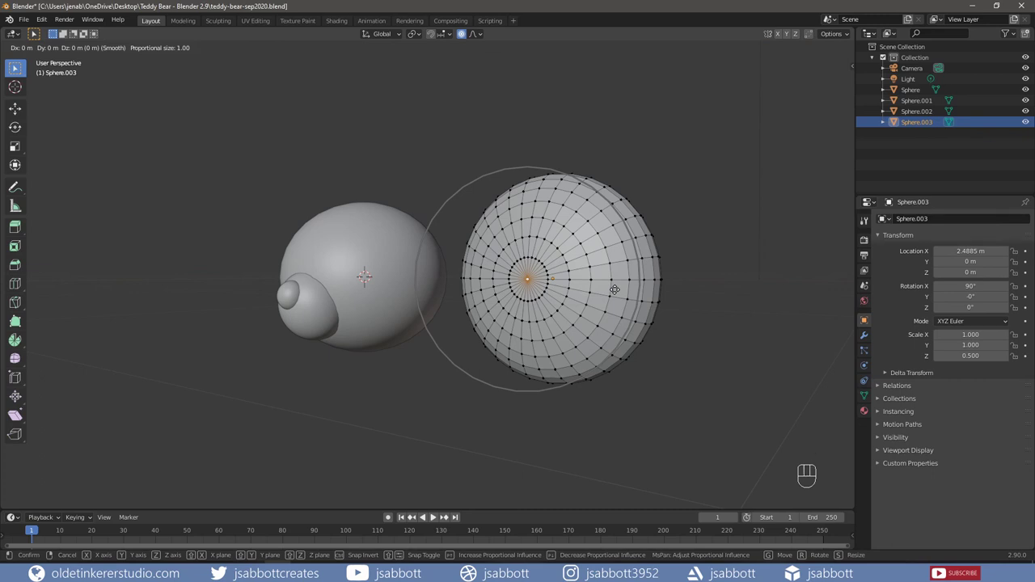
{"action": "key", "text": "y"}
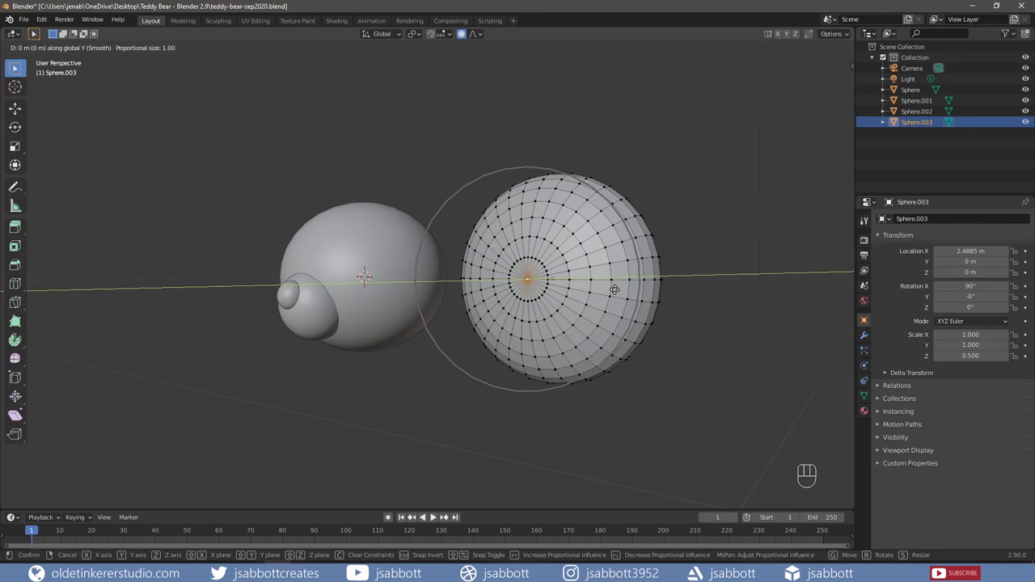
{"action": "type", "text": ".5"}
{"action": "key", "text": "Return"}
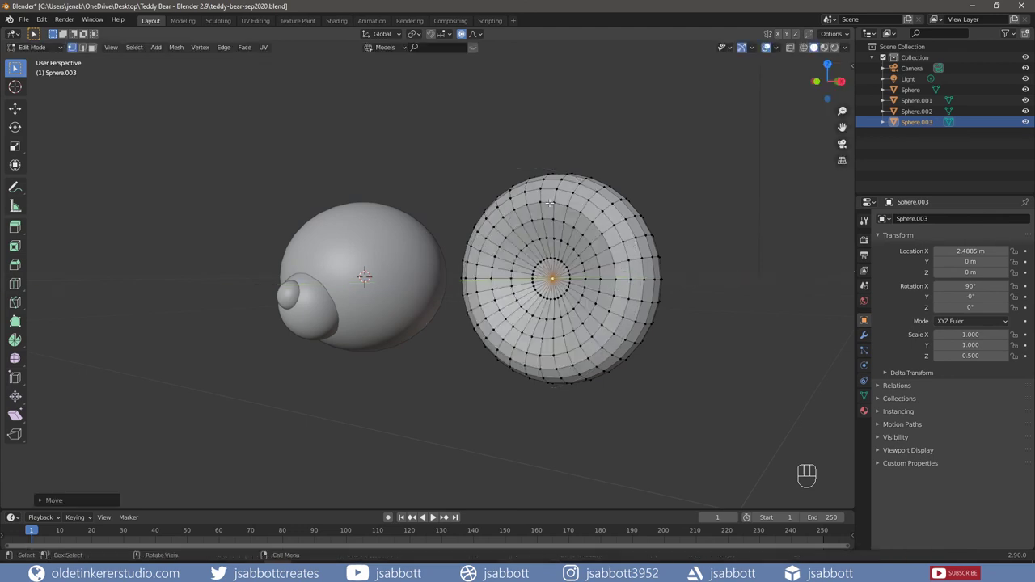
Pull a vertex on the ear's upper front rim forward along Y with proportional editing, switch that off and return to Object Mode.
{"action": "middle_click_drag", "start_coordinate": [538, 201], "coordinate": [570, 210]}
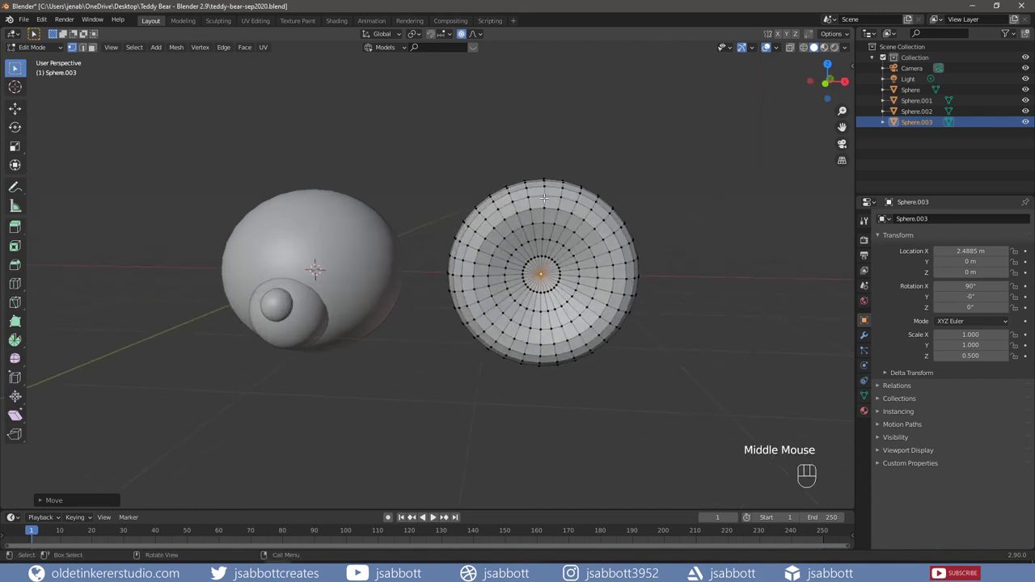
{"action": "left_click", "coordinate": [545, 198]}
{"action": "middle_click_drag", "start_coordinate": [631, 210], "coordinate": [594, 221]}
{"action": "key", "text": "g"}
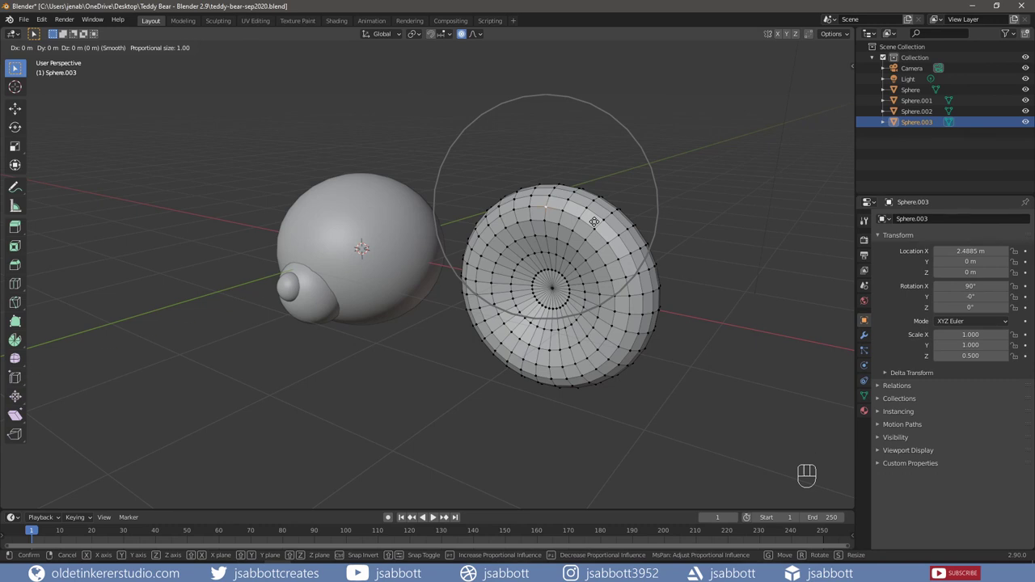
{"action": "middle_click", "coordinate": [594, 220]}
{"action": "key", "text": "g"}
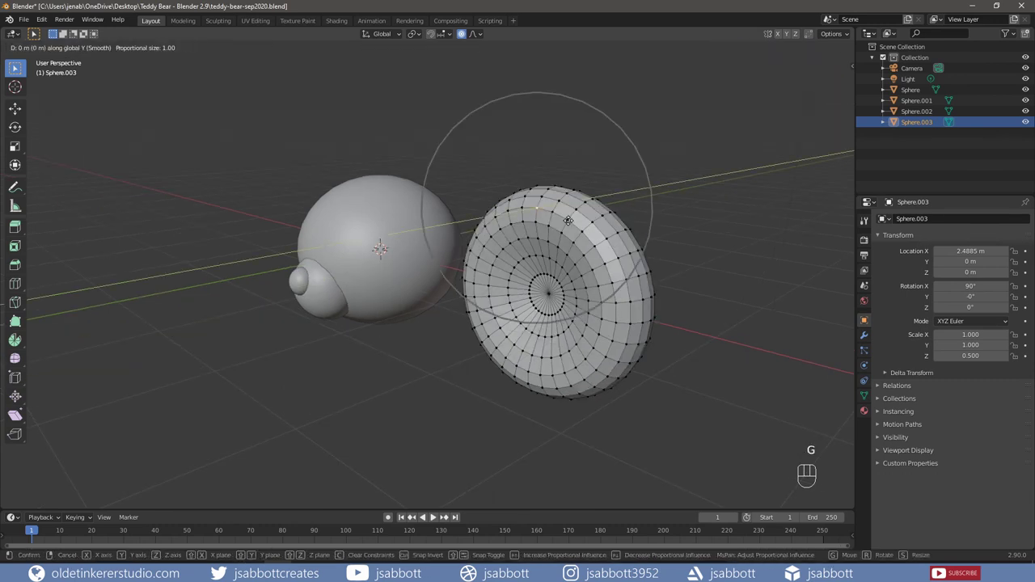
{"action": "left_click", "coordinate": [568, 221]}
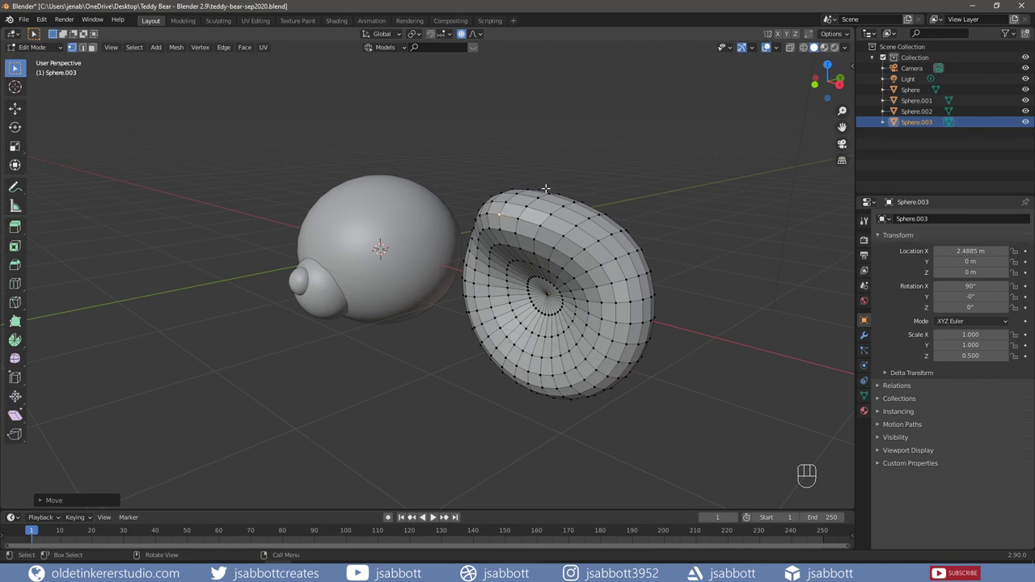
{"action": "key", "text": "o"}
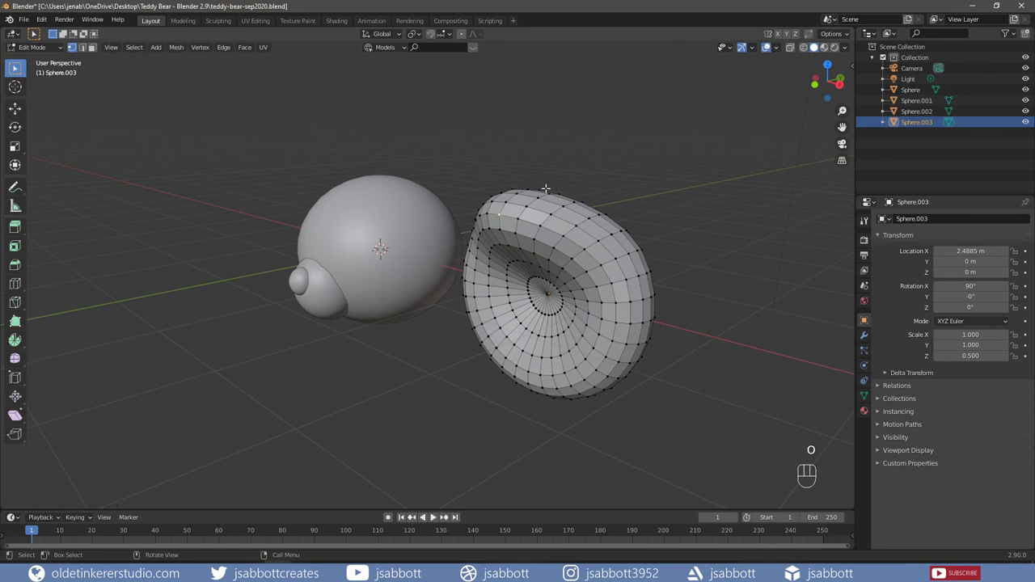
{"action": "key", "text": "Tab"}
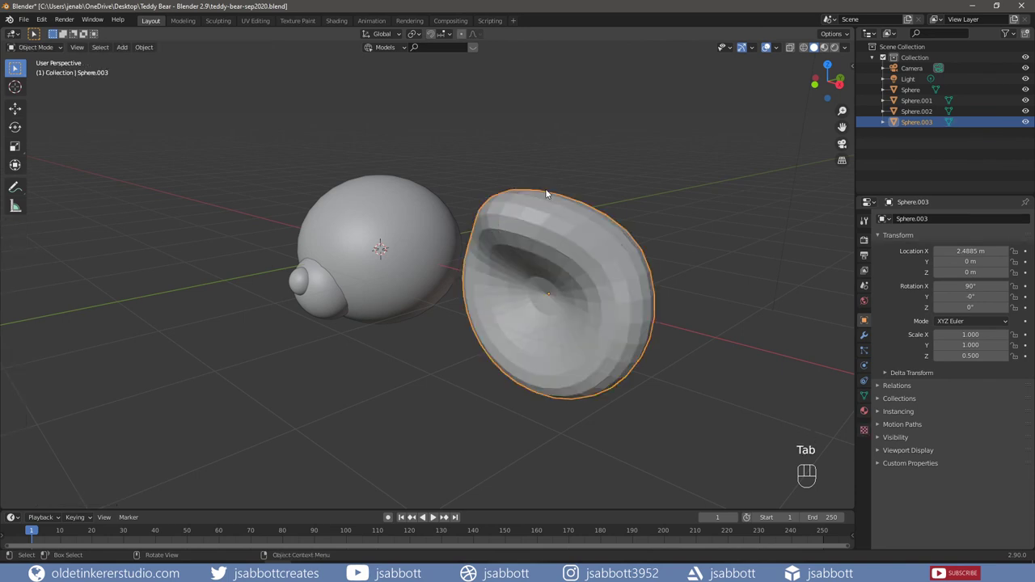
Scale the whole ear to 0.35 in front view and shade it smooth.
{"action": "key", "text": "KP_1"}
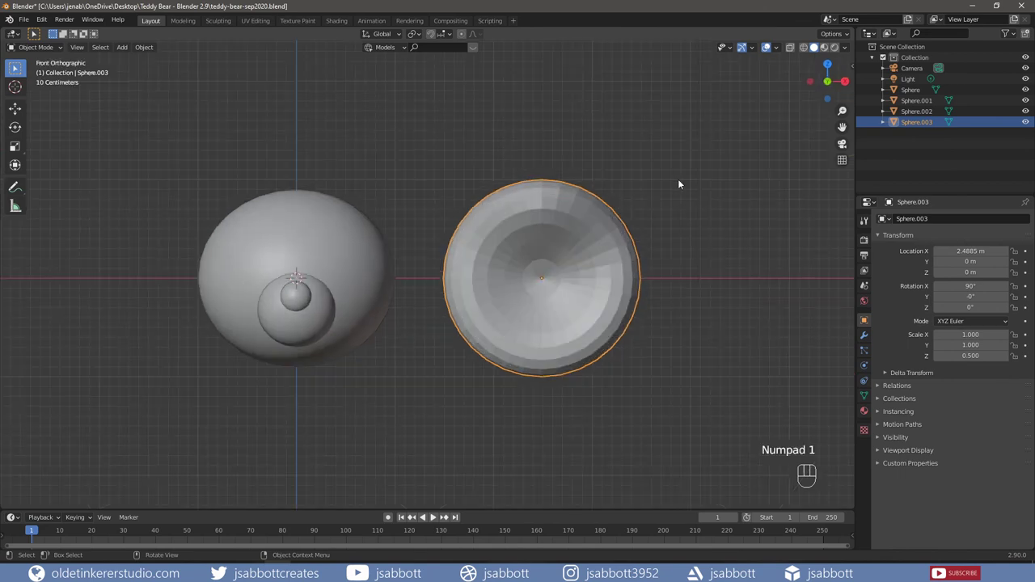
{"action": "type", "text": "s"}
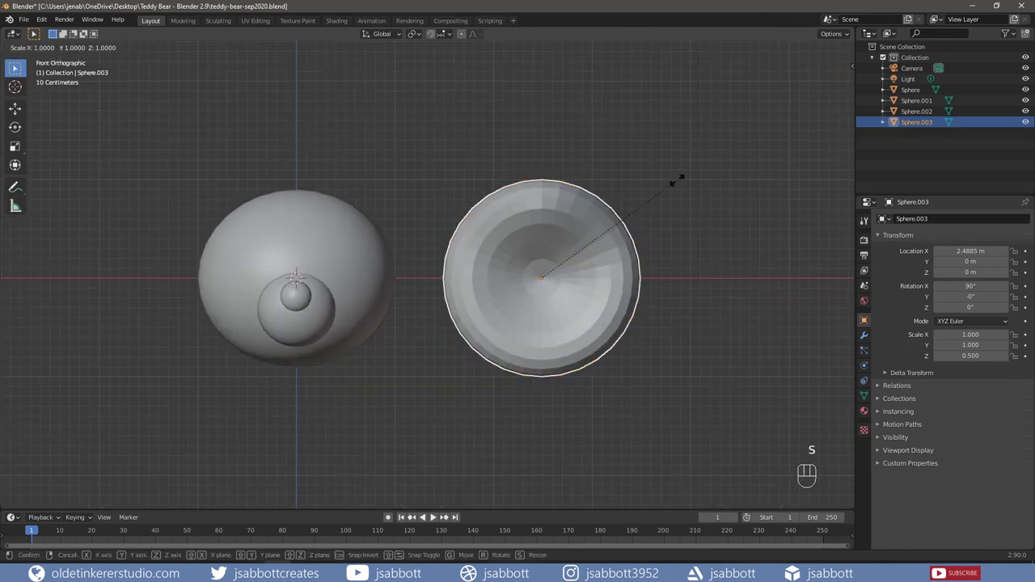
{"action": "type", "text": ".35"}
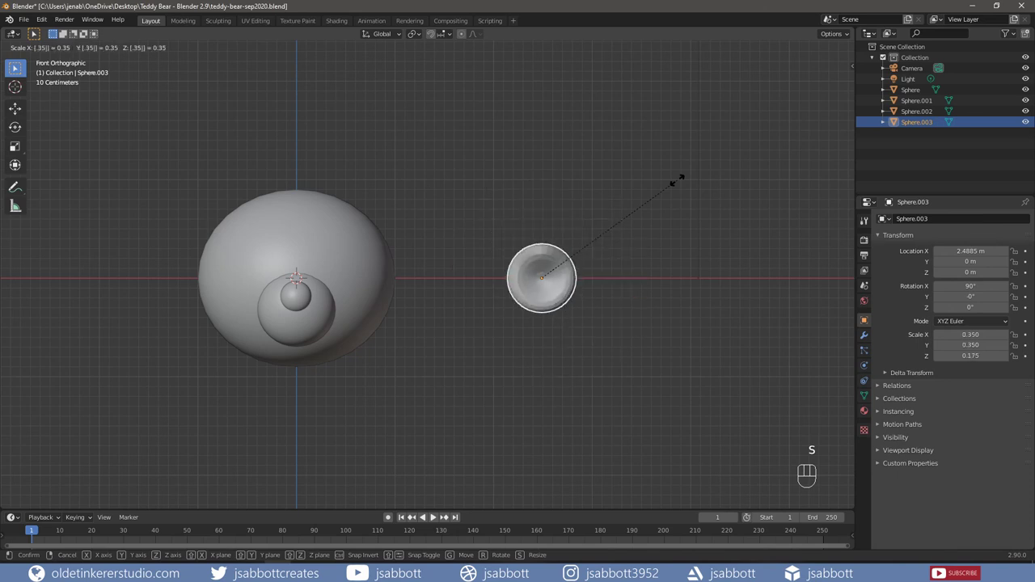
{"action": "left_click", "coordinate": [676, 180]}
{"action": "right_click", "coordinate": [543, 251]}
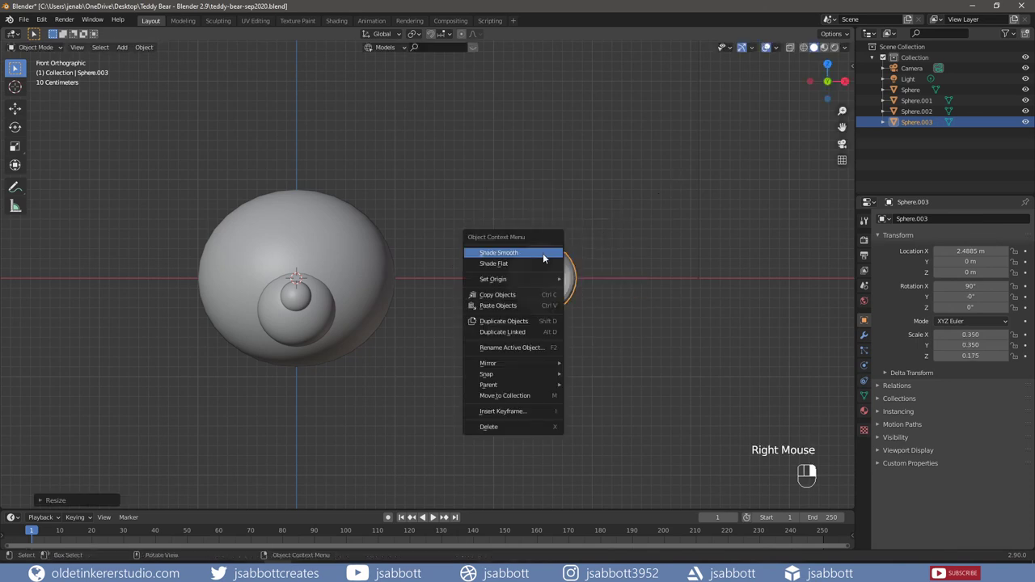
{"action": "left_click", "coordinate": [542, 258]}
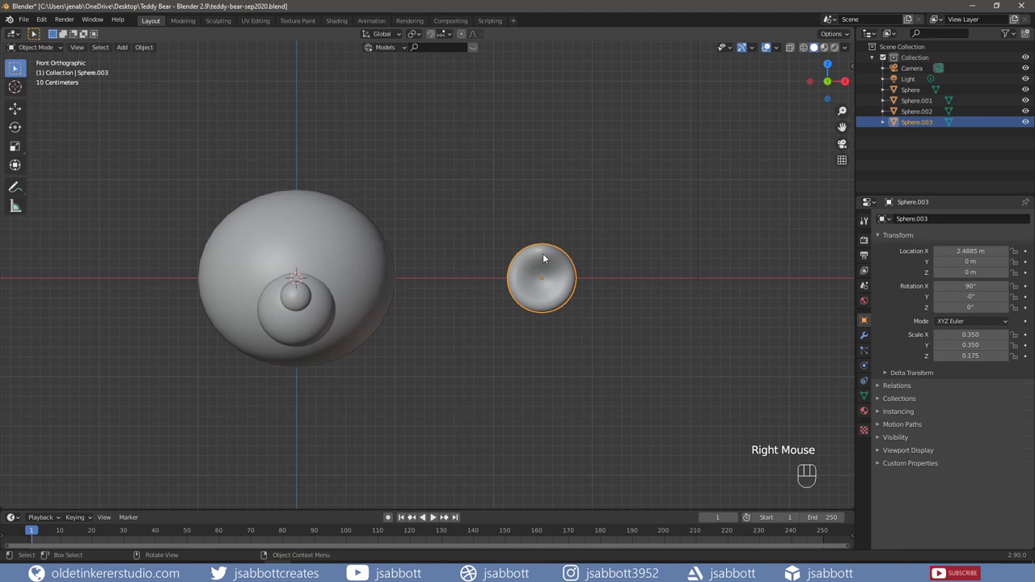
Apply the scale and rotation of the ear.
{"action": "key", "text": "ctrl+a"}
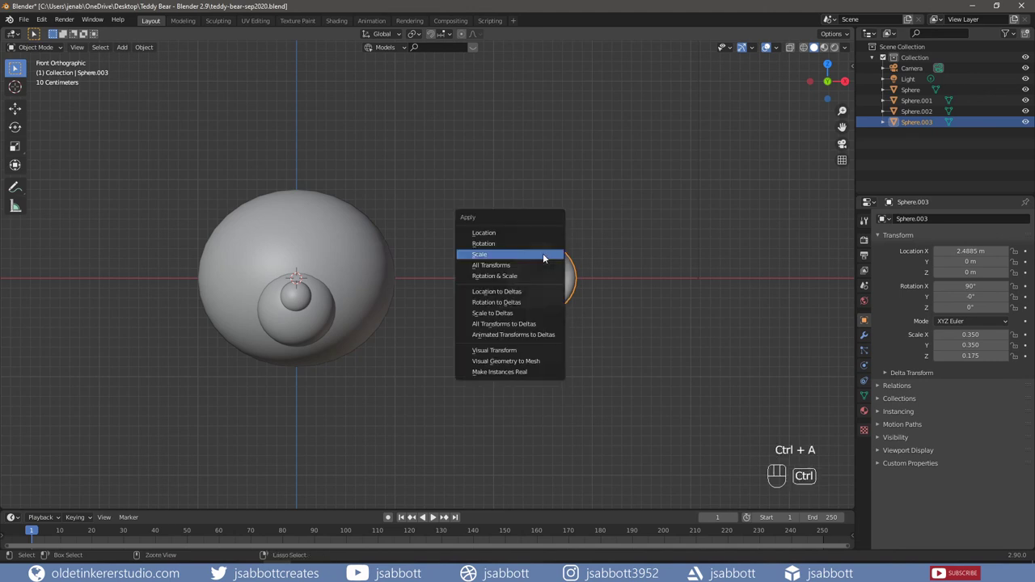
{"action": "left_click", "coordinate": [543, 253]}
{"action": "key", "text": "ctrl+a"}
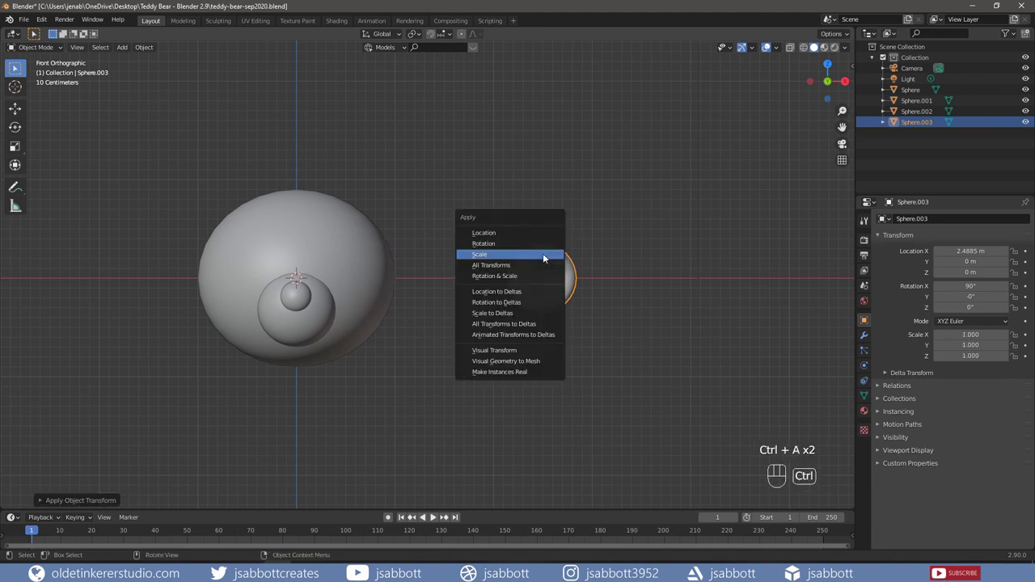
{"action": "left_click", "coordinate": [540, 244]}
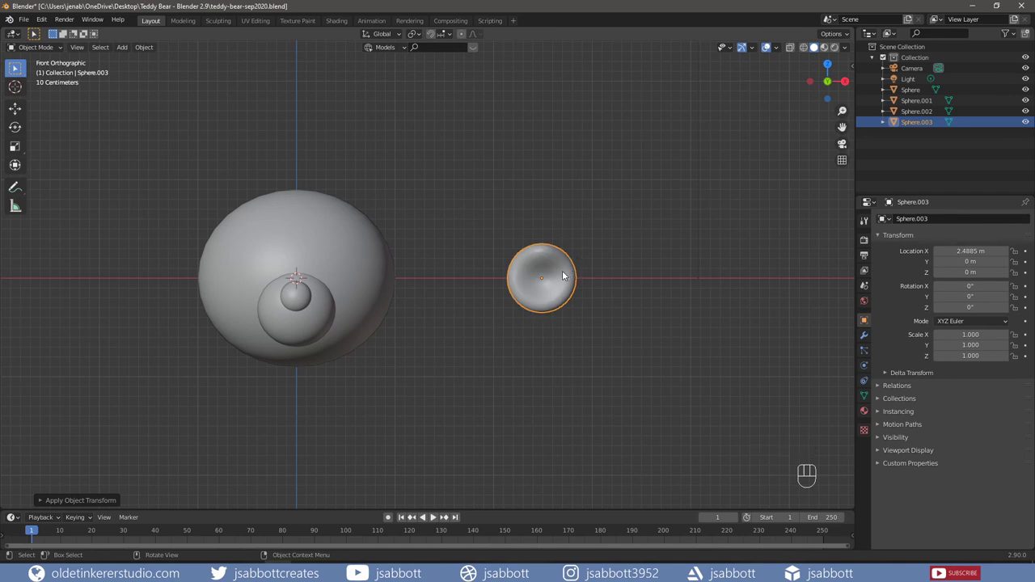
Move the ear onto the head's upper side, to about 0.92 m on X and 0.64 m on Z.
{"action": "key", "text": "g"}
{"action": "key", "text": "x"}
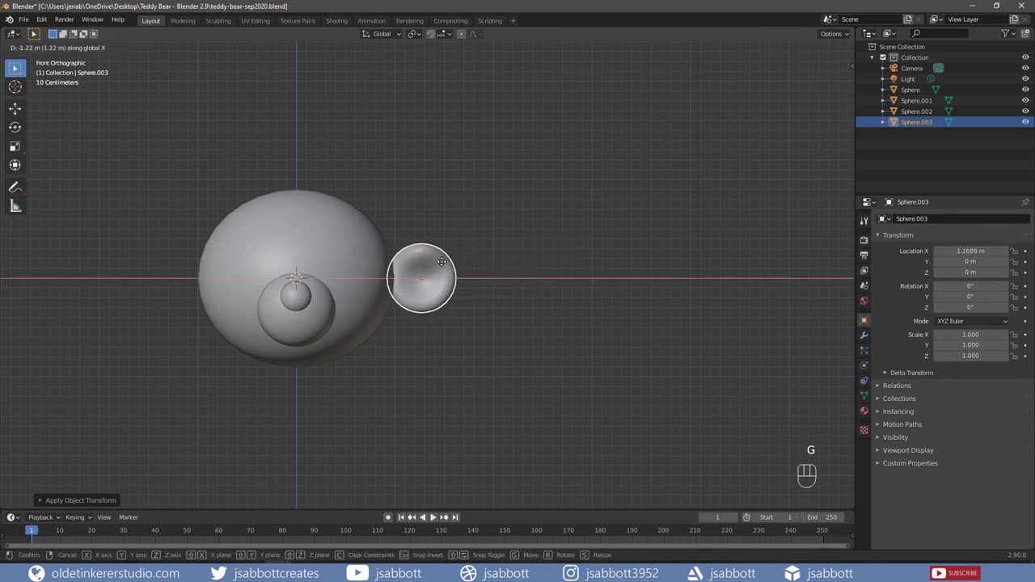
{"action": "left_click", "coordinate": [428, 266]}
{"action": "key", "text": "g"}
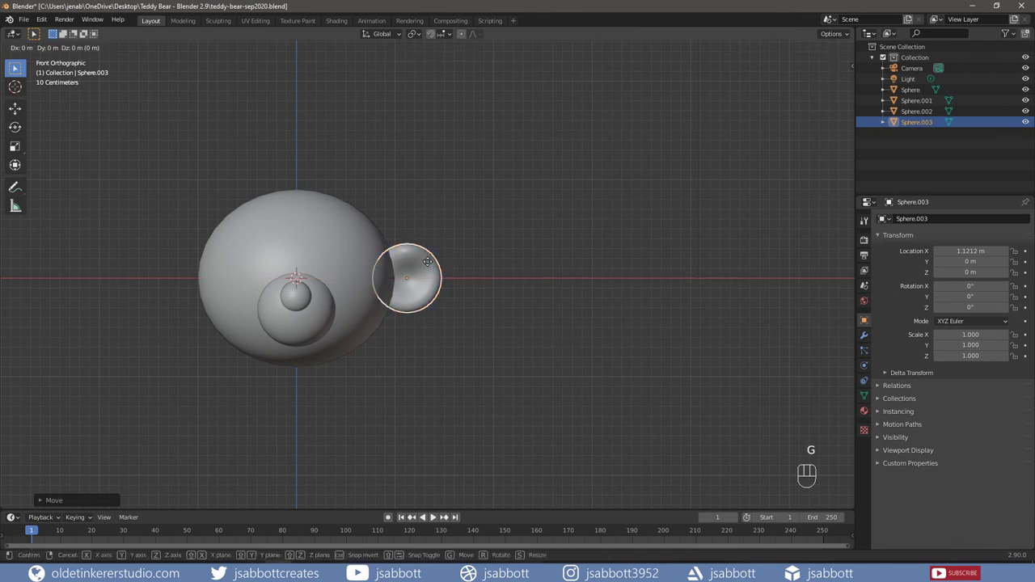
{"action": "key", "text": "z"}
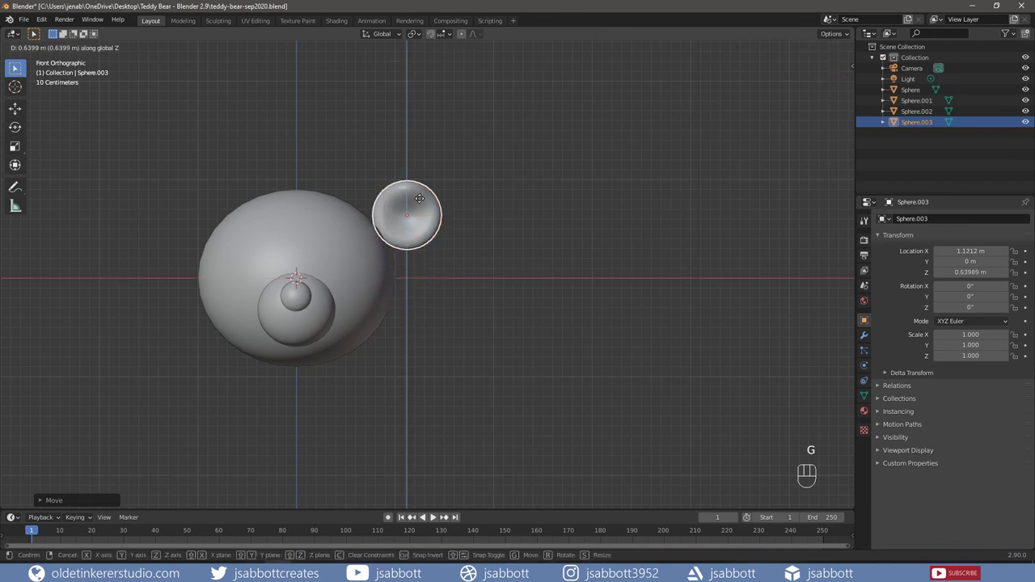
{"action": "left_click", "coordinate": [488, 224]}
{"action": "key", "text": "g"}
{"action": "key", "text": "x"}
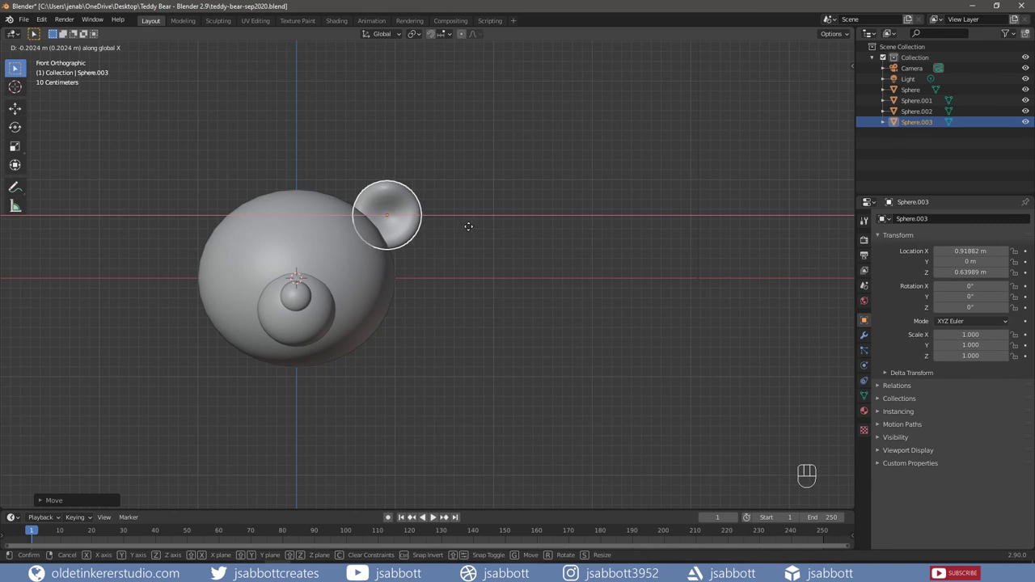
{"action": "left_click", "coordinate": [468, 226]}
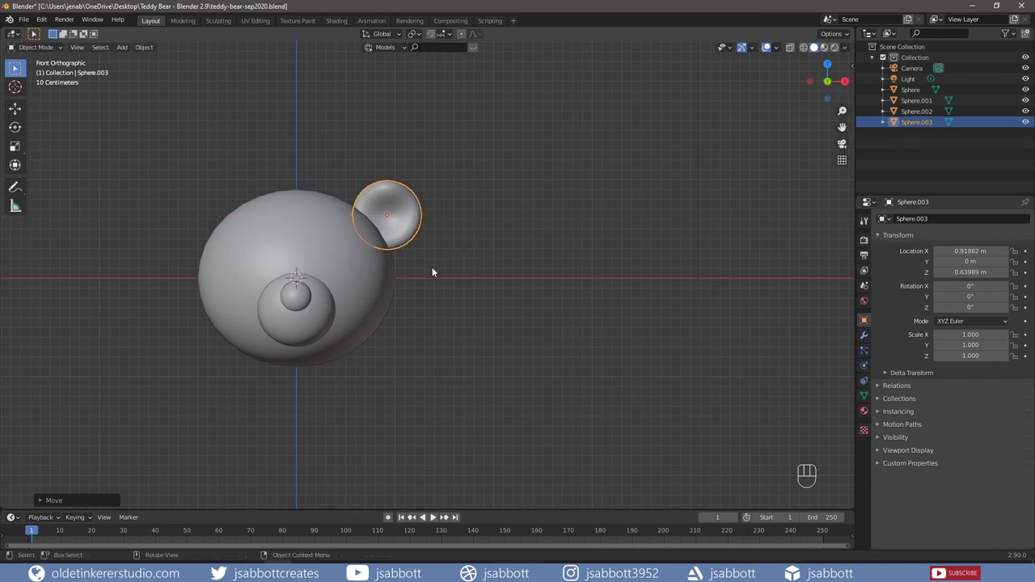
Duplicate the ear and move the copy along X to about -0.84 m on the opposite side of the head.
{"action": "middle_click_drag", "start_coordinate": [432, 270], "coordinate": [603, 280], "text": "shift"}
{"action": "key", "text": "KP_1"}
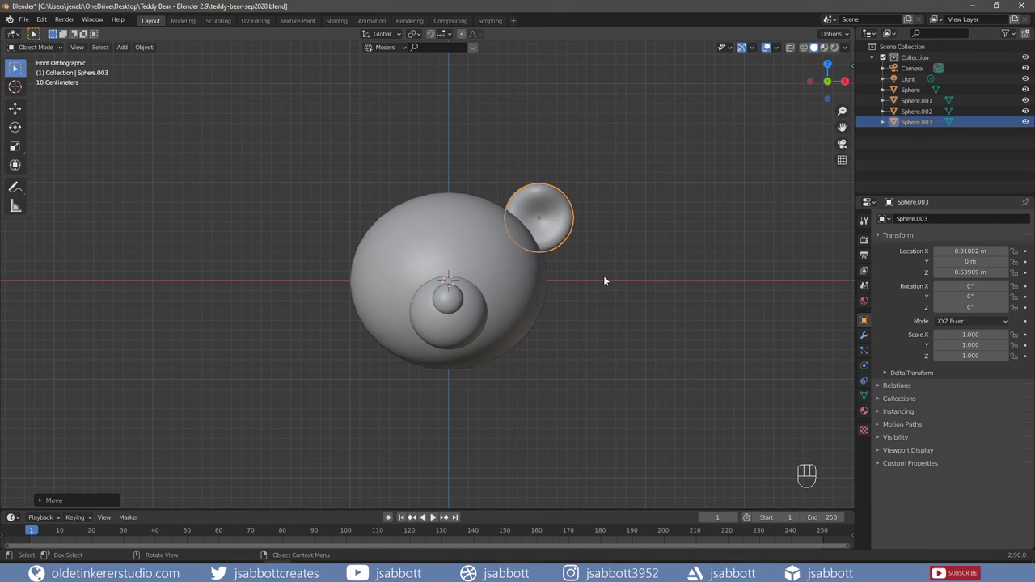
{"action": "key", "text": "shift+d"}
{"action": "right_click", "coordinate": [604, 282]}
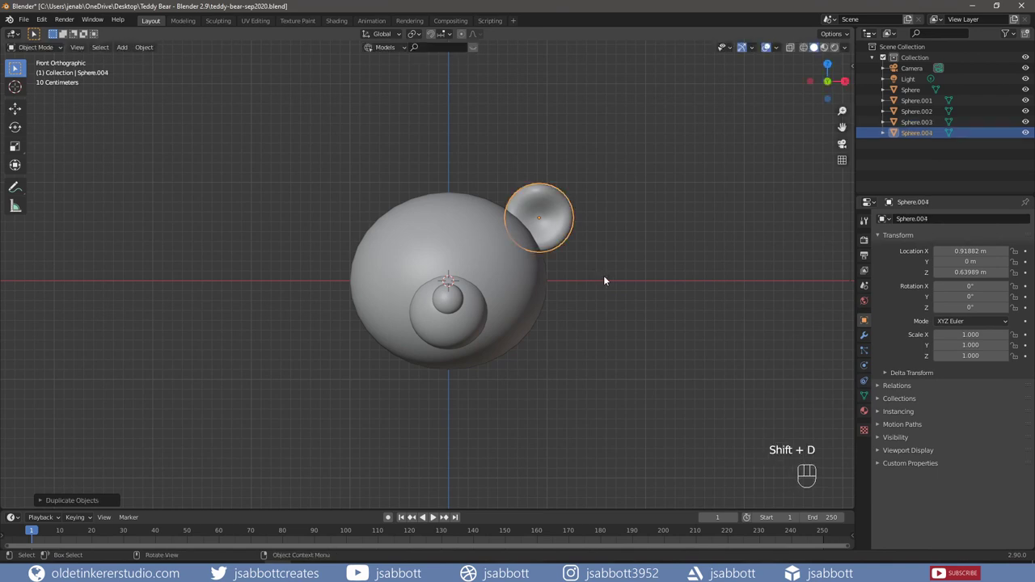
{"action": "key", "text": "g"}
{"action": "key", "text": "x"}
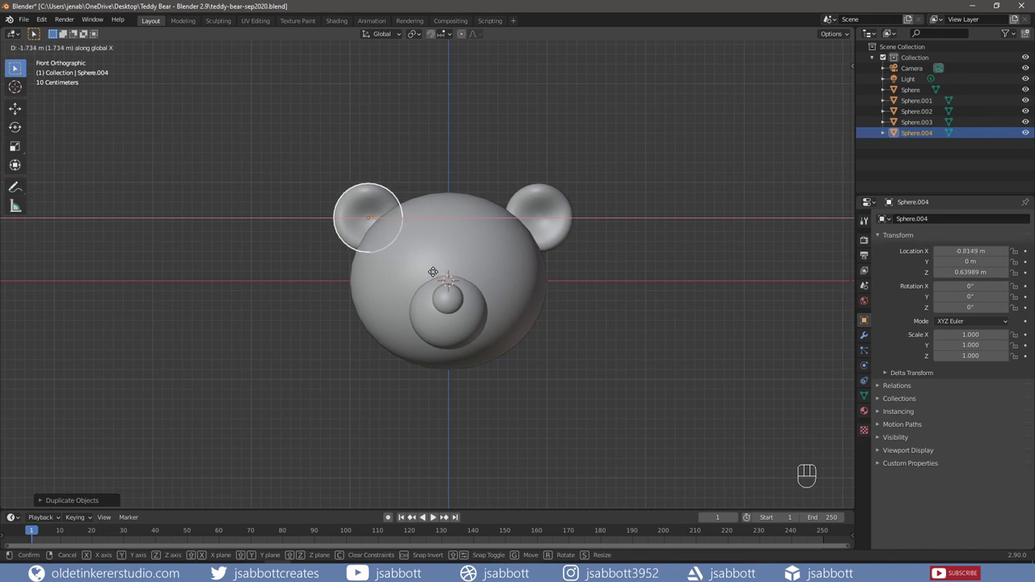
{"action": "left_click", "coordinate": [430, 277]}
{"action": "left_click", "coordinate": [578, 324]}
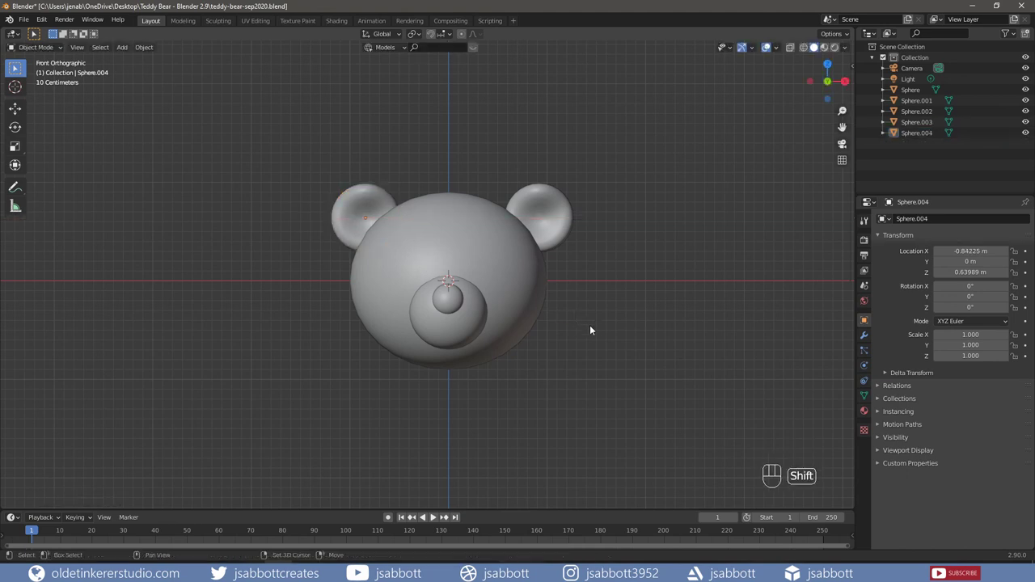
Add a UV sphere and move it along X to about 2.35 m, clear of the head.
{"action": "key", "text": "shift+a"}
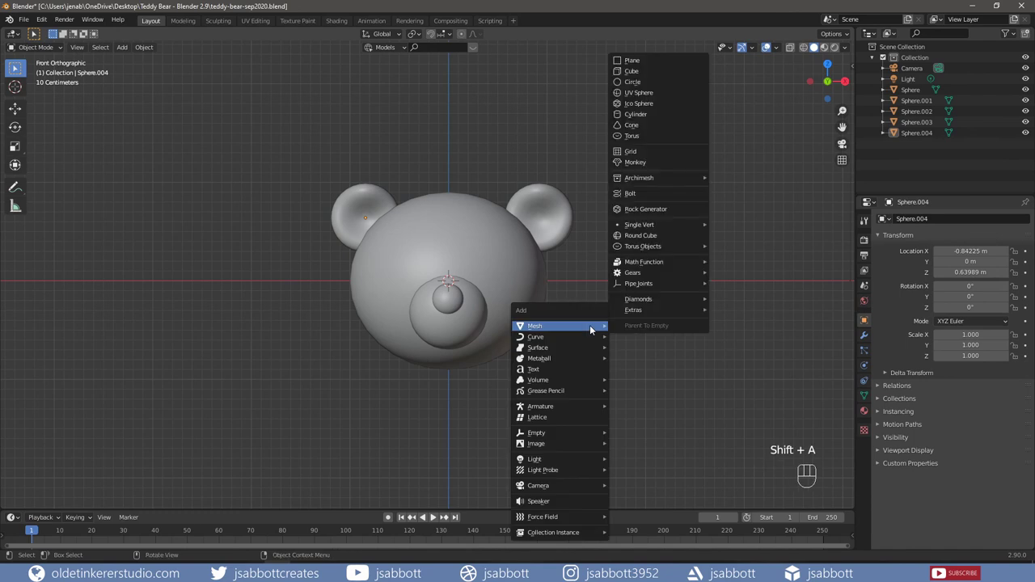
{"action": "left_click", "coordinate": [657, 94]}
{"action": "key", "text": "g"}
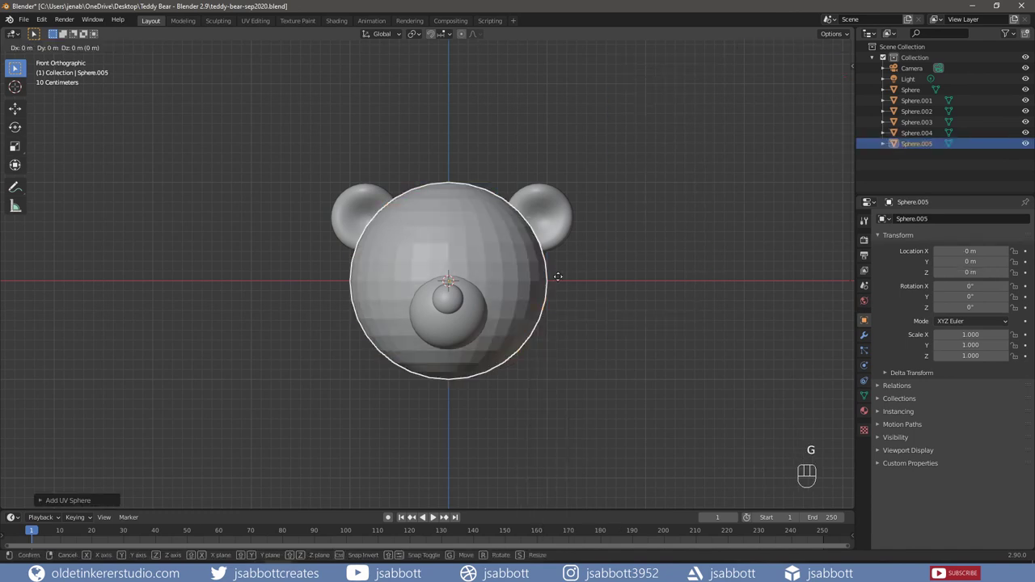
{"action": "key", "text": "x"}
{"action": "left_click", "coordinate": [787, 279]}
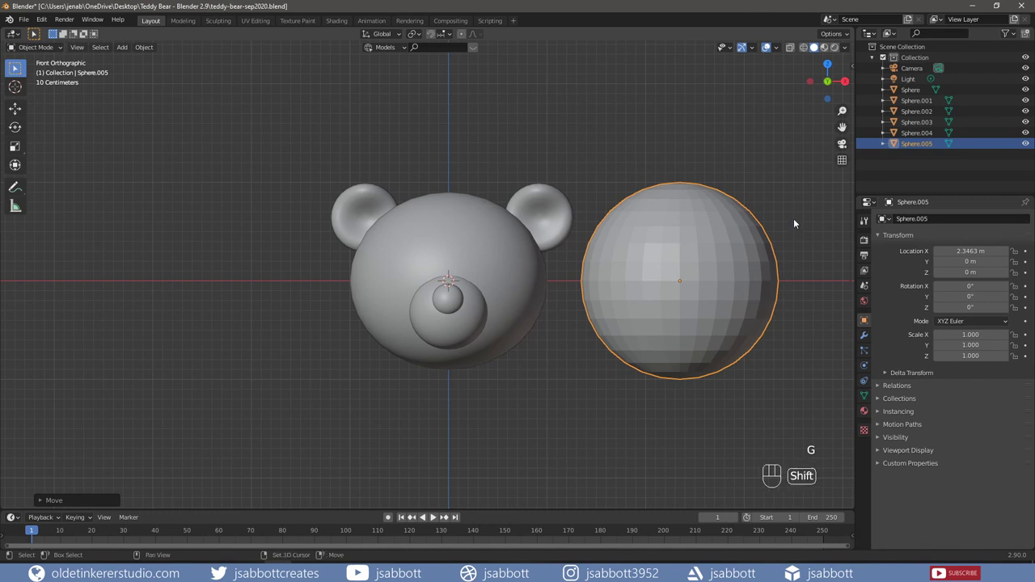
Scale the new sphere uniformly to 0.15.
{"action": "scroll", "coordinate": [793, 218], "scroll_direction": "down", "scroll_amount": 1, "text": "shift"}
{"action": "middle_click_drag", "start_coordinate": [793, 218], "coordinate": [687, 224], "text": "shift"}
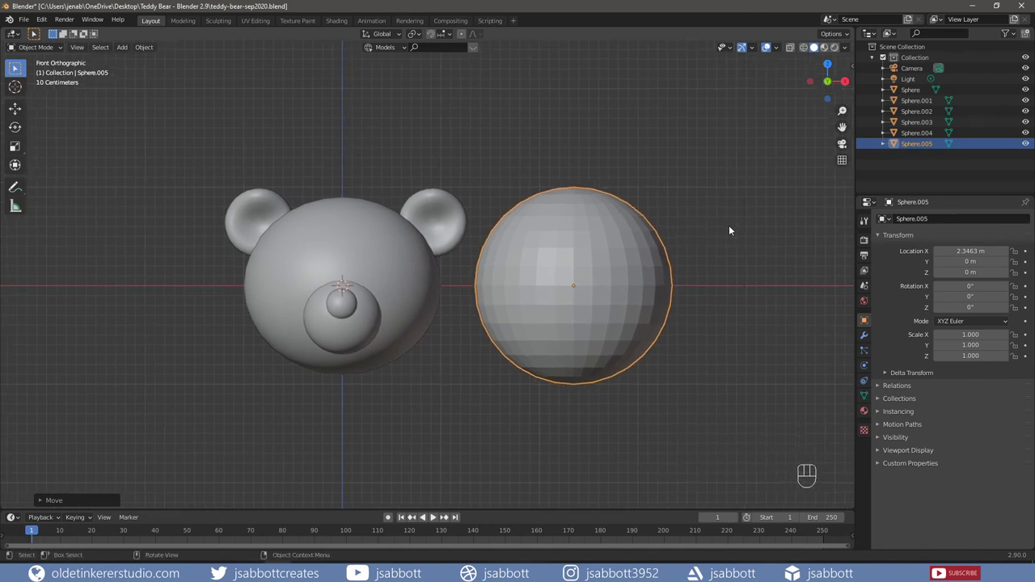
{"action": "type", "text": "s"}
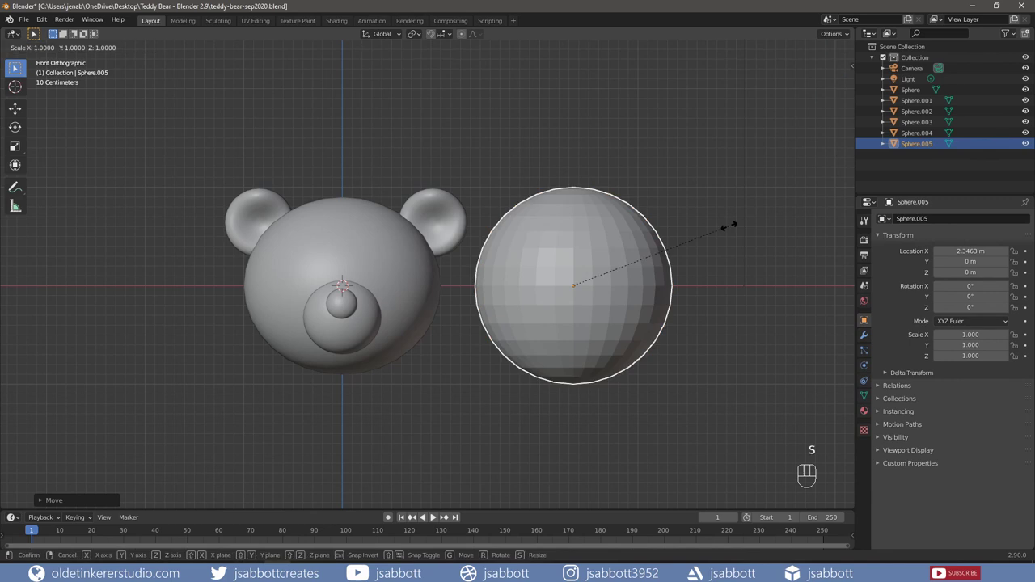
{"action": "type", "text": ".15"}
{"action": "left_click", "coordinate": [727, 227]}
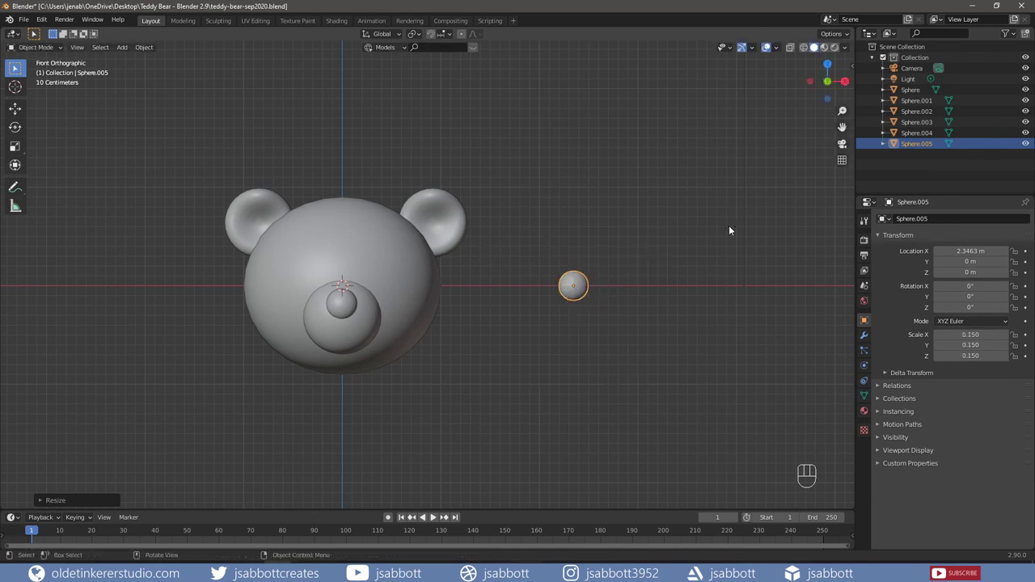
In Edit Mode with face selection, rotate the small sphere's whole mesh 90° around X.
{"action": "key", "text": "Tab"}
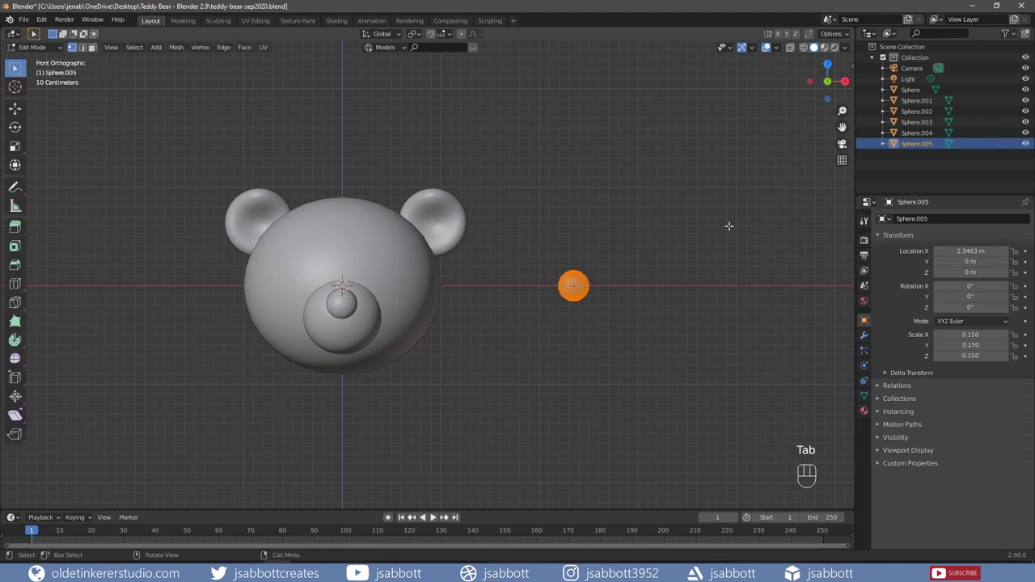
{"action": "key", "text": "3"}
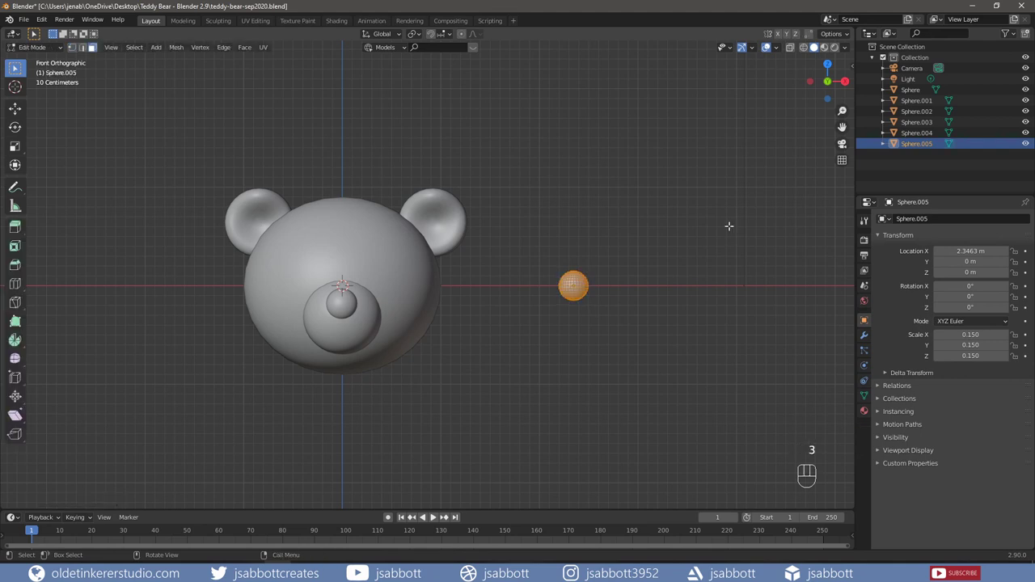
{"action": "key", "text": "r"}
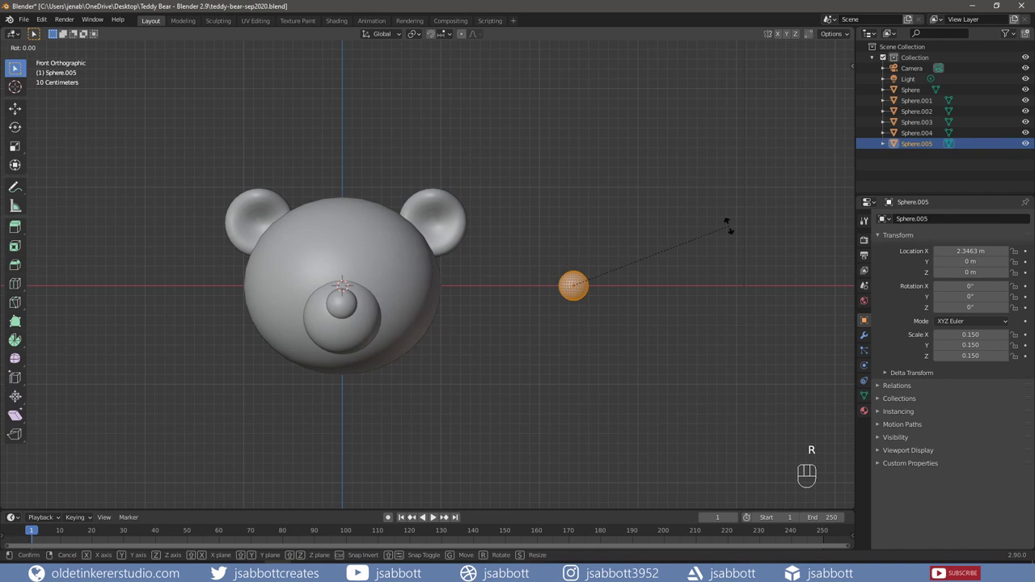
{"action": "key", "text": "x"}
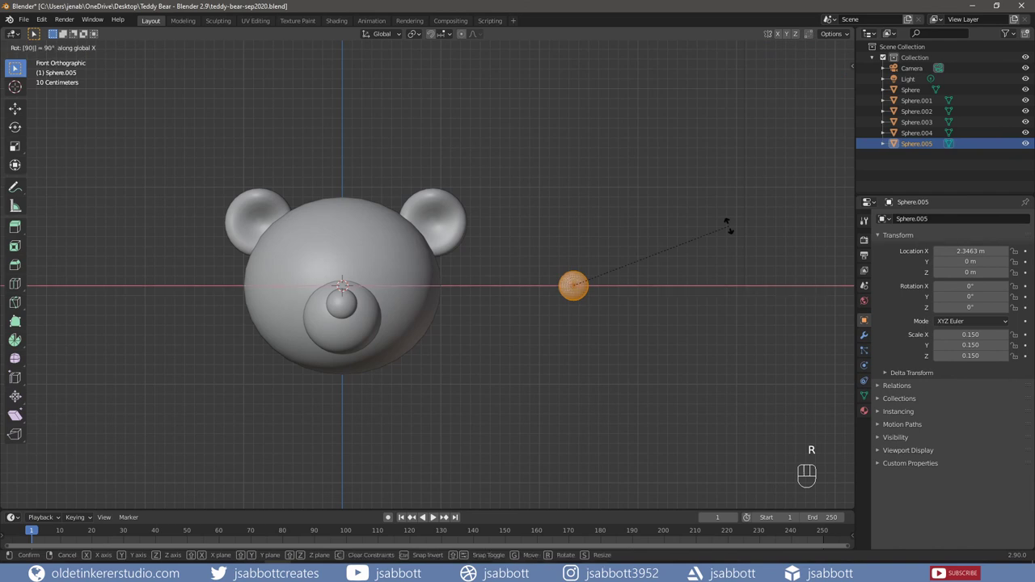
{"action": "left_click", "coordinate": [730, 224]}
In wireframe right view, box-select the small sphere's rear half and delete its faces.
{"action": "key", "text": "KP_3"}
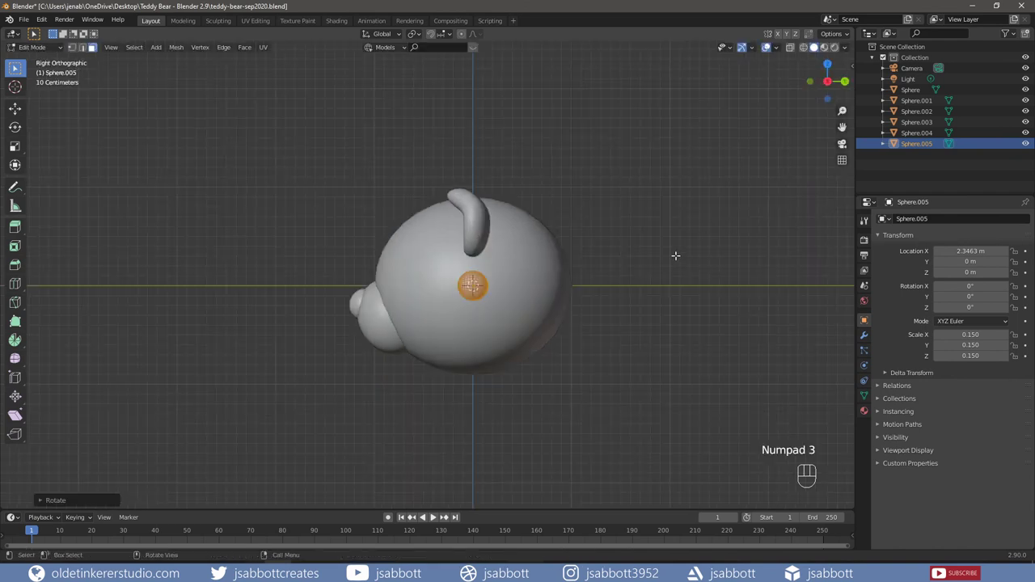
{"action": "scroll", "coordinate": [563, 288], "scroll_direction": "up", "scroll_amount": 3}
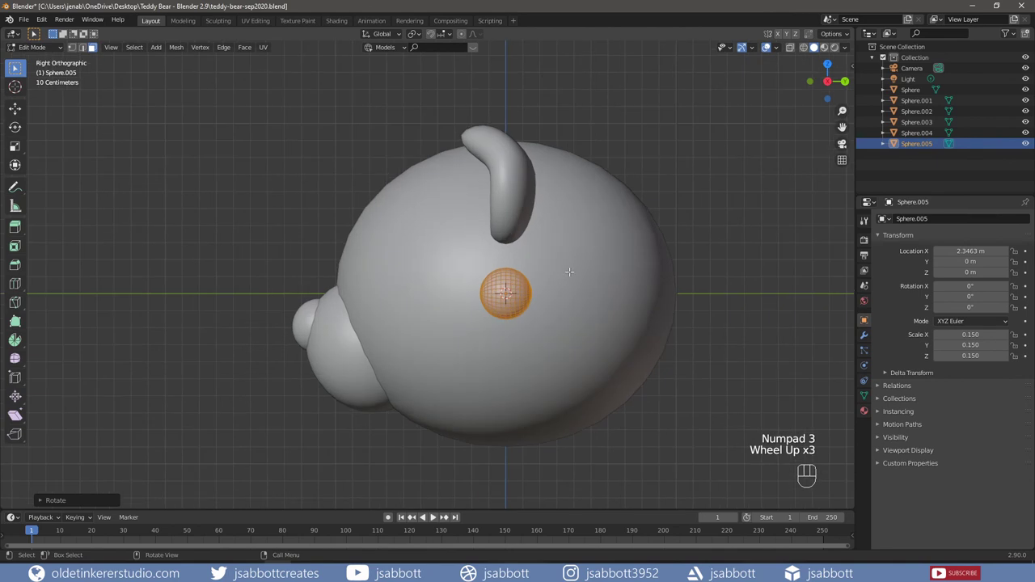
{"action": "key", "text": "z"}
{"action": "left_click", "coordinate": [485, 271]}
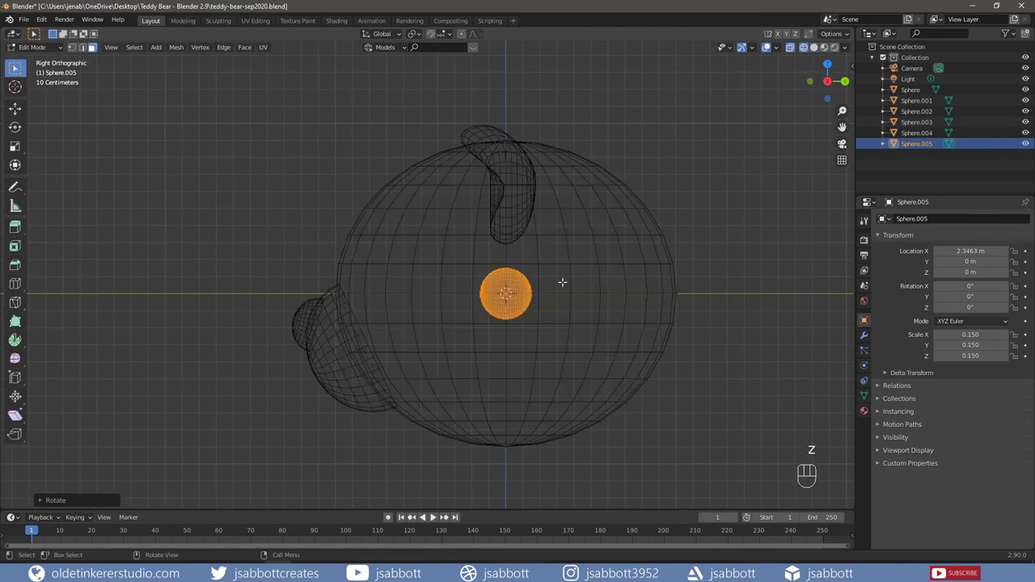
{"action": "left_click", "coordinate": [721, 252]}
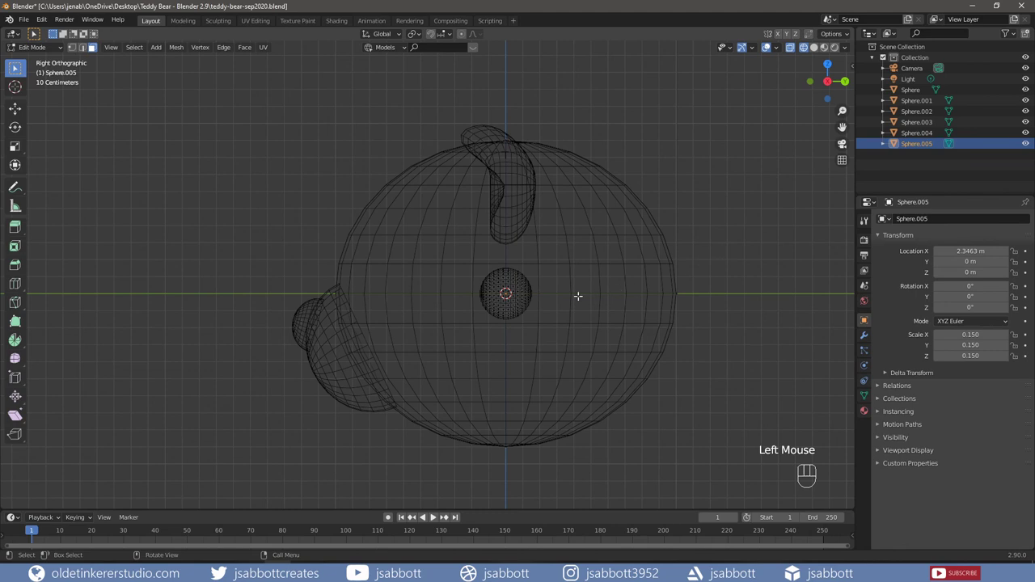
{"action": "scroll", "coordinate": [556, 307], "scroll_direction": "up", "scroll_amount": 1}
{"action": "scroll", "coordinate": [556, 307], "scroll_direction": "up", "scroll_amount": 1}
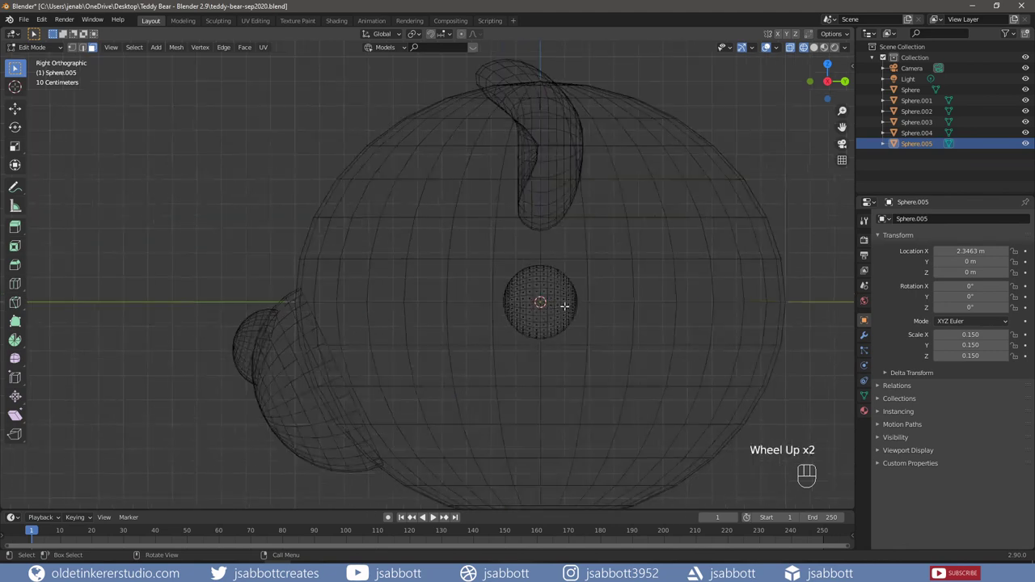
{"action": "key", "text": "b"}
{"action": "left_click_drag", "start_coordinate": [541, 261], "coordinate": [581, 345]}
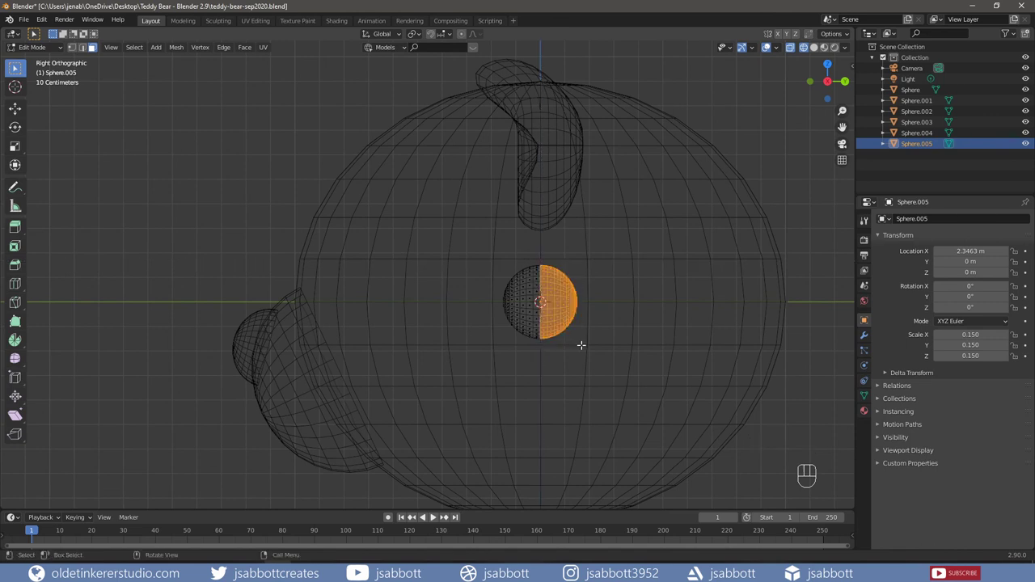
{"action": "key", "text": "x"}
{"action": "left_click", "coordinate": [581, 347]}
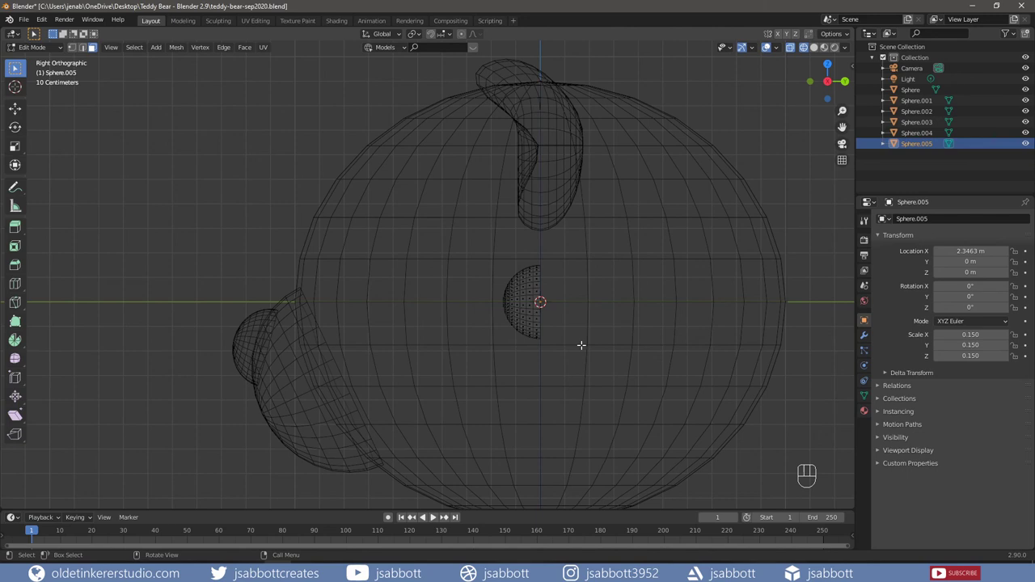
Return to Object Mode with solid shading and shade the small half-sphere smooth.
{"action": "key", "text": "Tab"}
{"action": "key", "text": "z"}
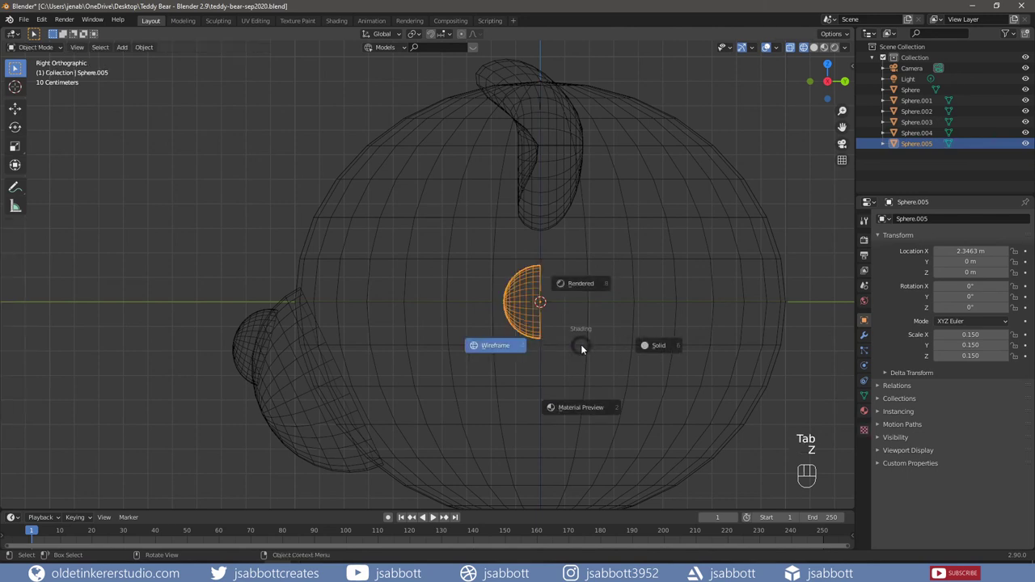
{"action": "left_click", "coordinate": [654, 345]}
{"action": "key", "text": "KP_1"}
{"action": "scroll", "coordinate": [719, 295], "scroll_direction": "down", "scroll_amount": 1}
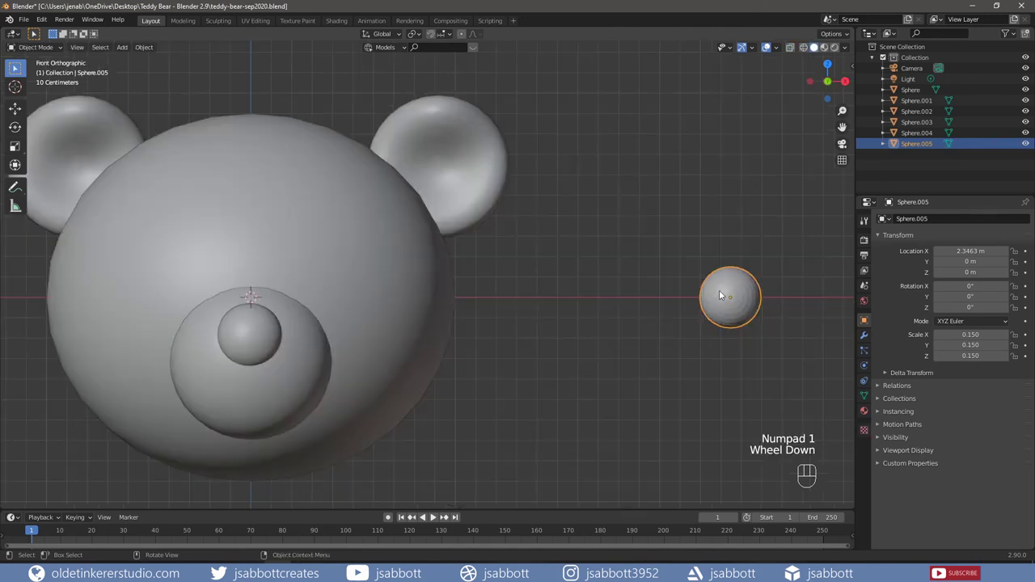
{"action": "right_click", "coordinate": [722, 277]}
{"action": "left_click", "coordinate": [722, 276]}
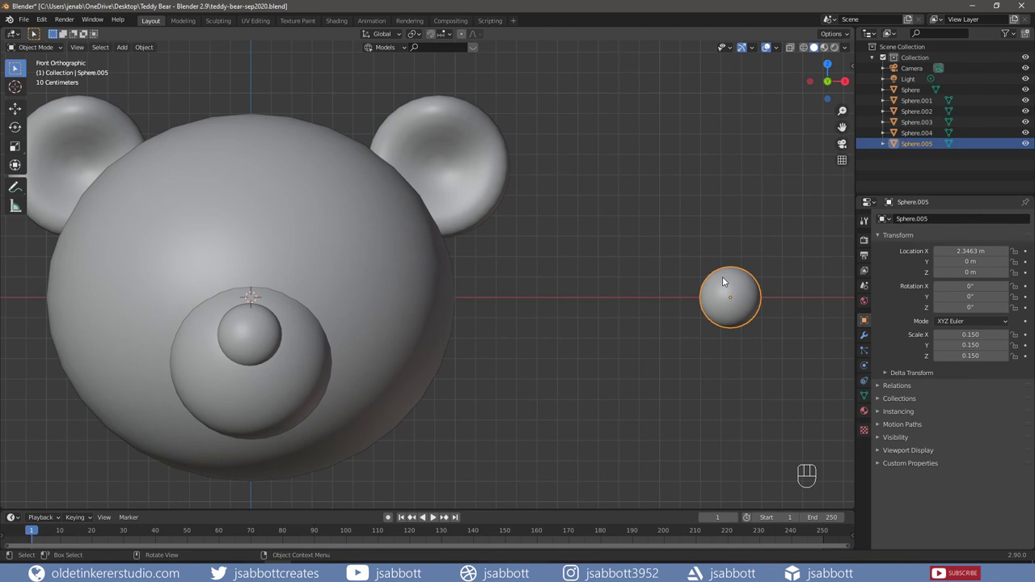
Apply the object transforms of the small half-sphere.
{"action": "key", "text": "ctrl+a"}
{"action": "left_click", "coordinate": [721, 277]}
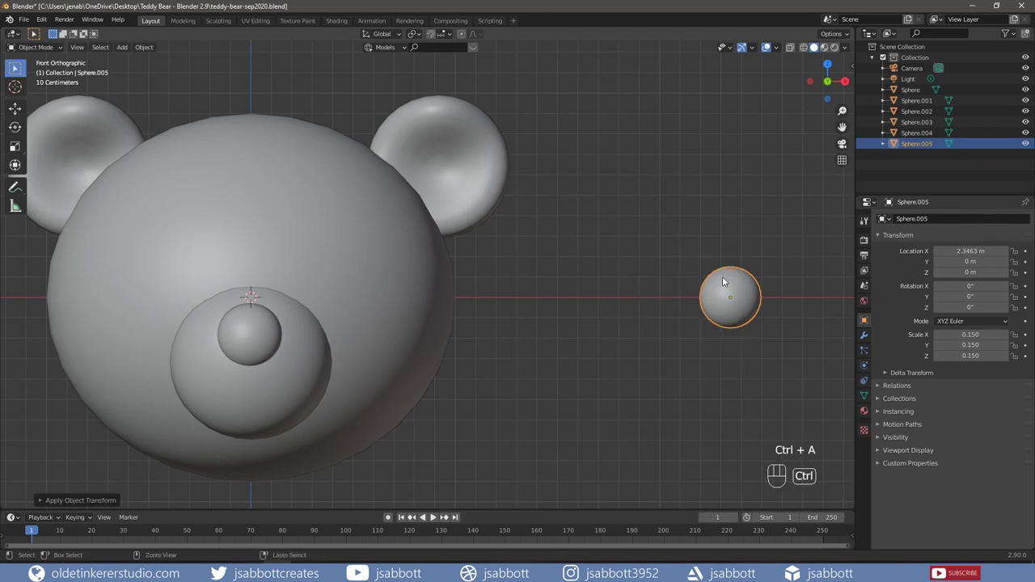
{"action": "key", "text": "ctrl+a"}
{"action": "left_click", "coordinate": [717, 286]}
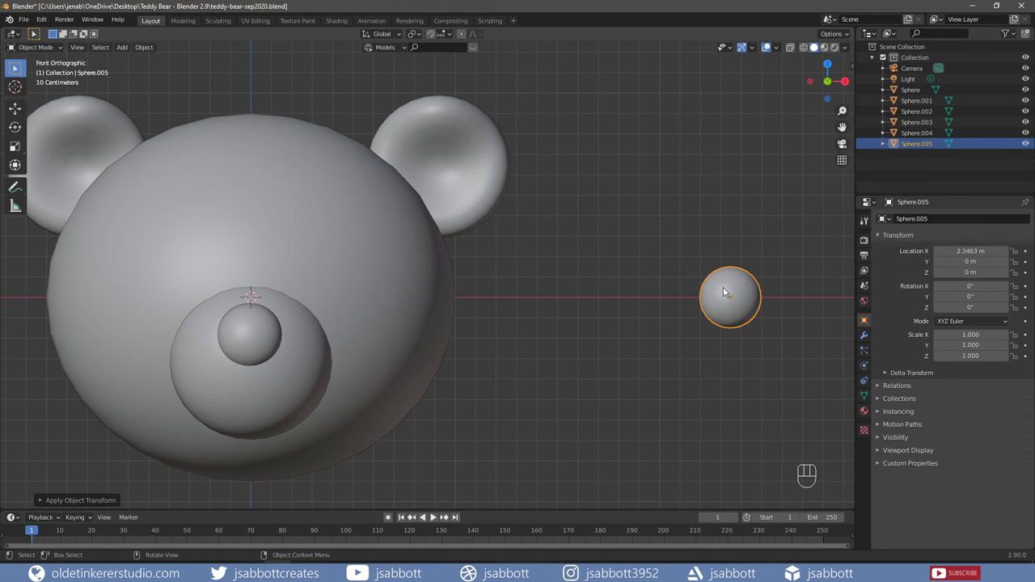
In right view, move the half-sphere forward along Y to about -1 m, level with the front of the face.
{"action": "key", "text": "KP_3"}
{"action": "key", "text": "g"}
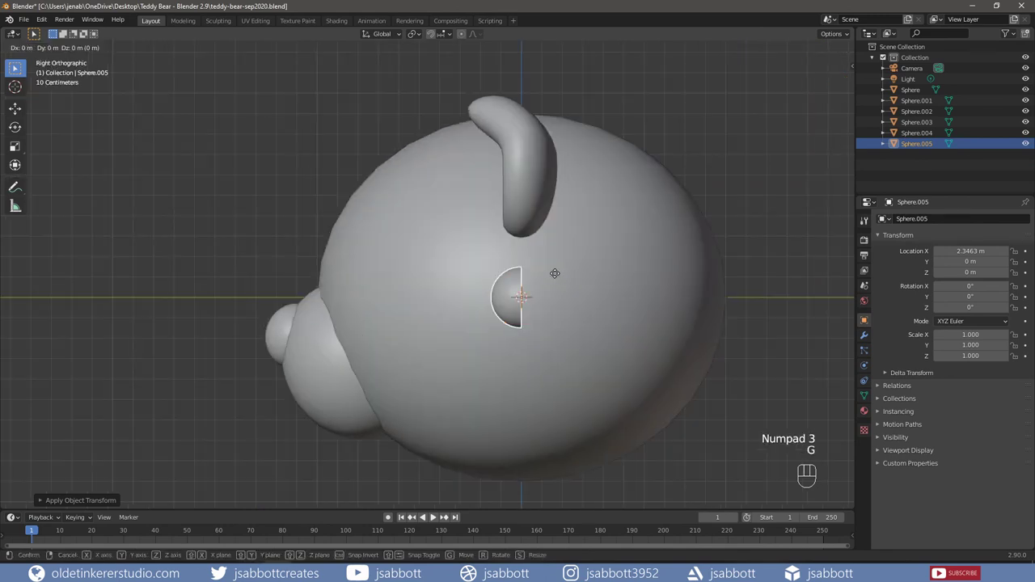
{"action": "key", "text": "y"}
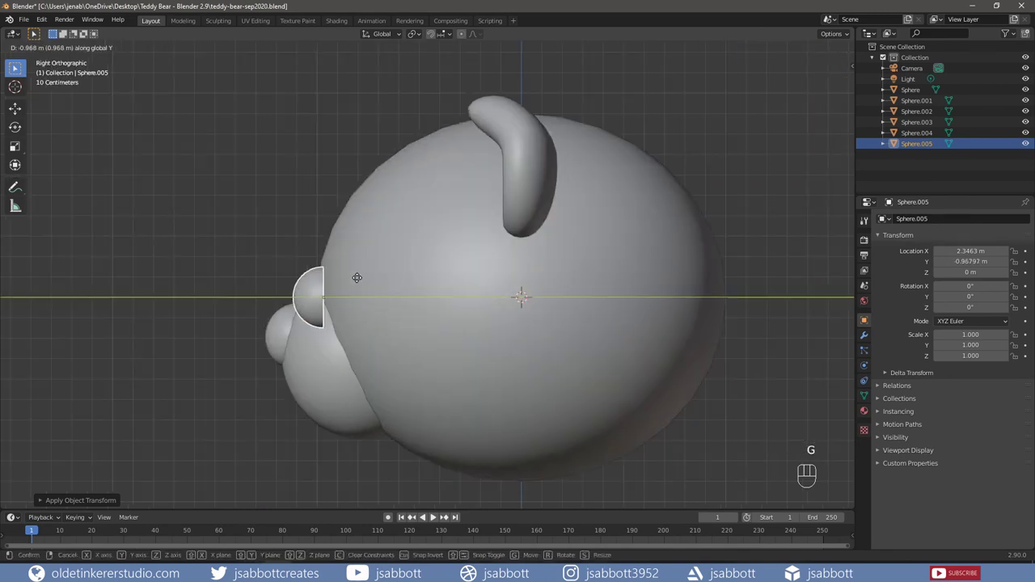
{"action": "left_click", "coordinate": [421, 275]}
In front view, move the small half-sphere to about 0.26 m on X and 0.3 m on Z, placing it as an eye.
{"action": "key", "text": "KP_1"}
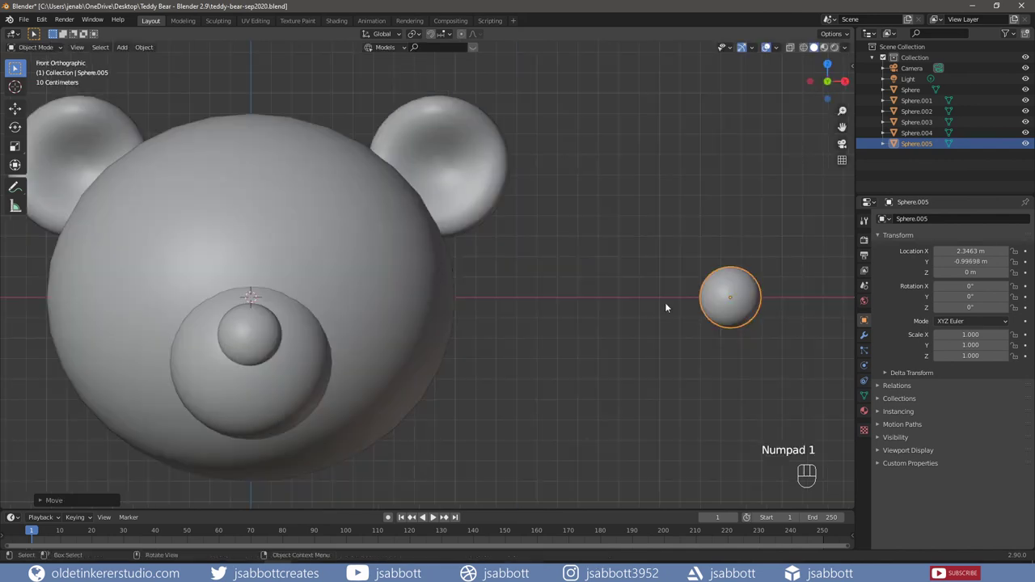
{"action": "key", "text": "g"}
{"action": "key", "text": "x"}
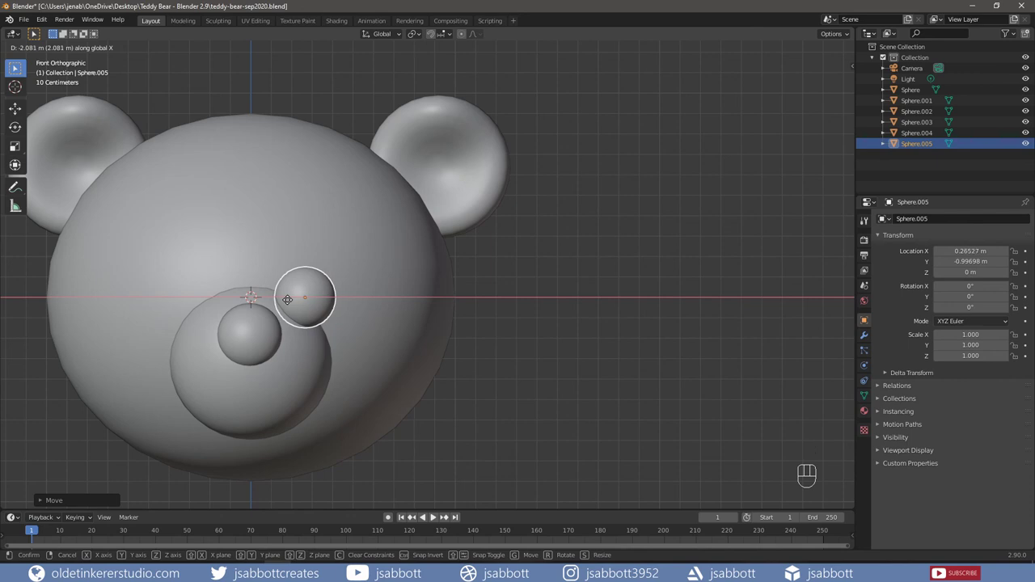
{"action": "left_click", "coordinate": [285, 299]}
{"action": "middle_click_drag", "start_coordinate": [323, 314], "coordinate": [453, 283], "text": "shift"}
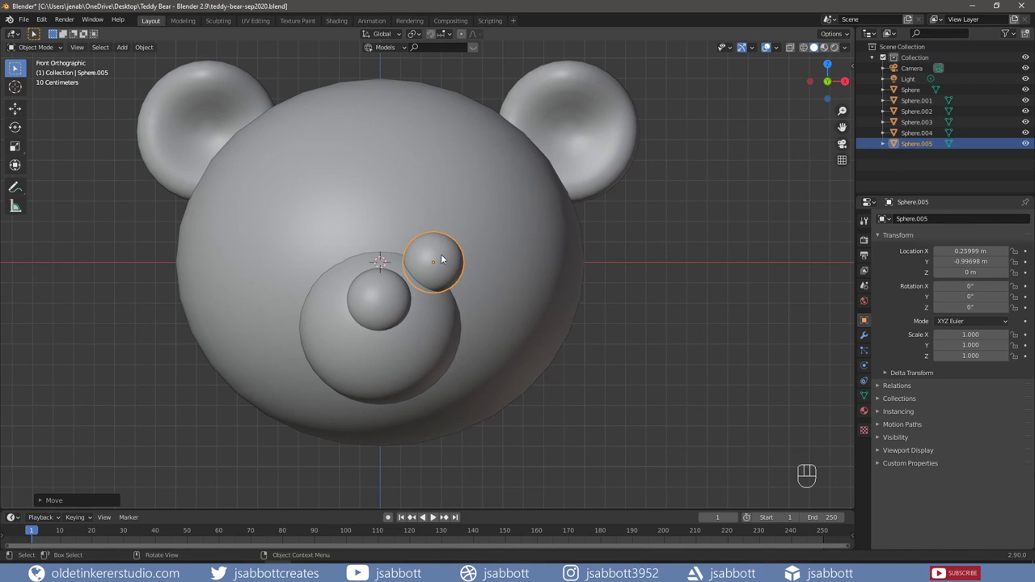
{"action": "key", "text": "g"}
{"action": "key", "text": "z"}
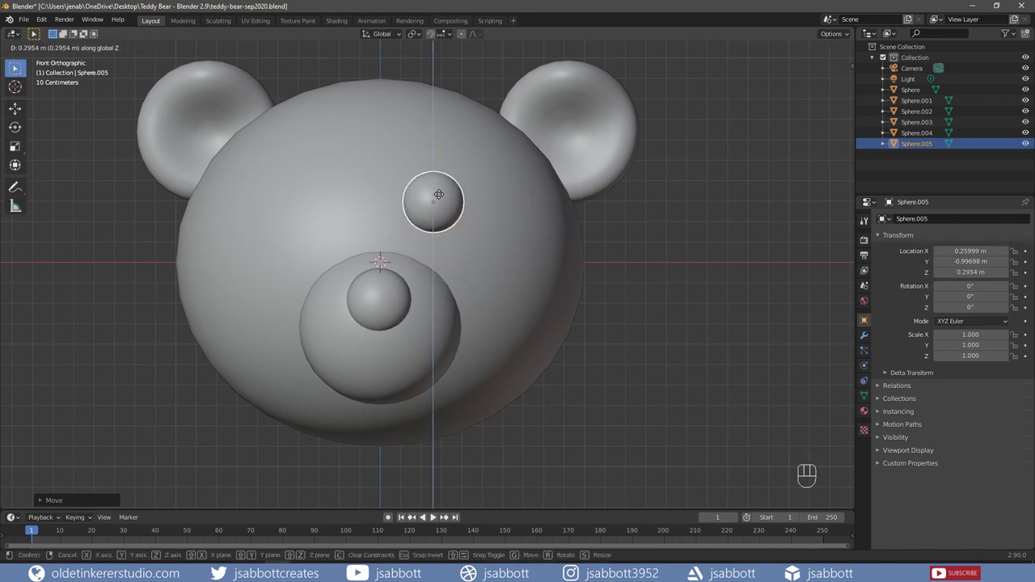
{"action": "left_click", "coordinate": [438, 197]}
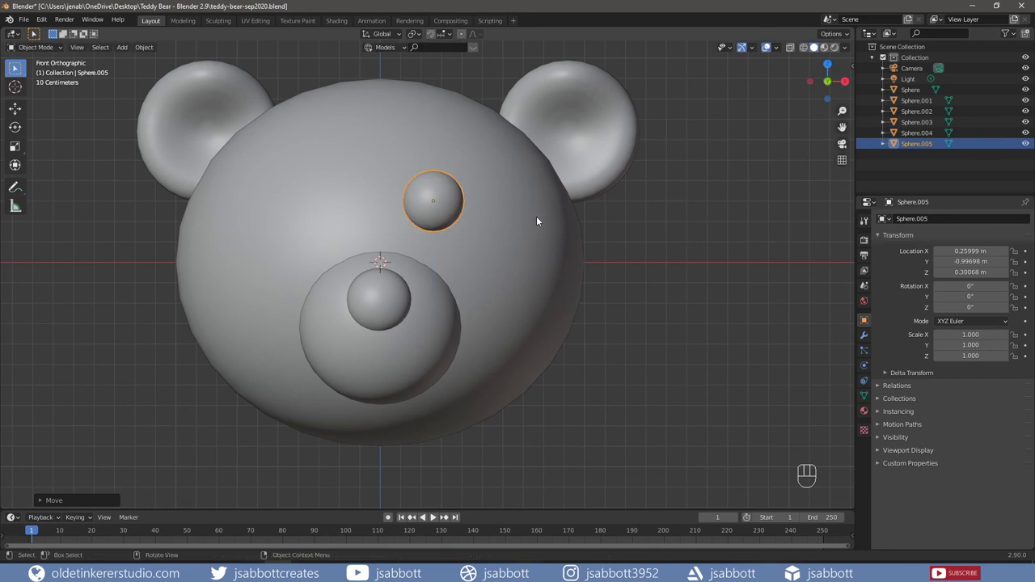
In right view, move the eye along Y to about -0.96 m and rotate it about -21.9° around X to match the face's slope.
{"action": "middle_click_drag", "start_coordinate": [536, 220], "coordinate": [441, 239]}
{"action": "key", "text": "KP_3"}
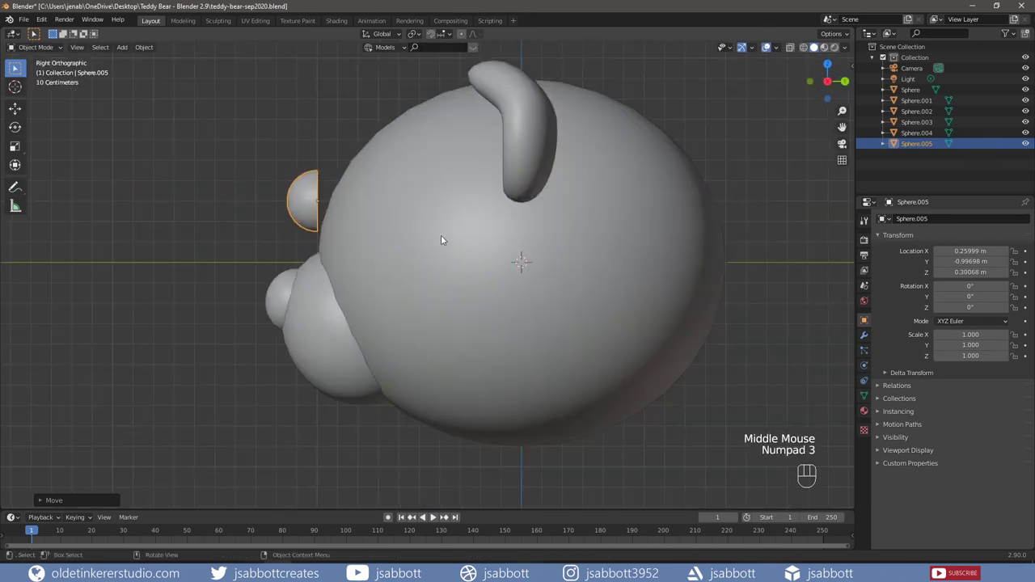
{"action": "key", "text": "g"}
{"action": "key", "text": "y"}
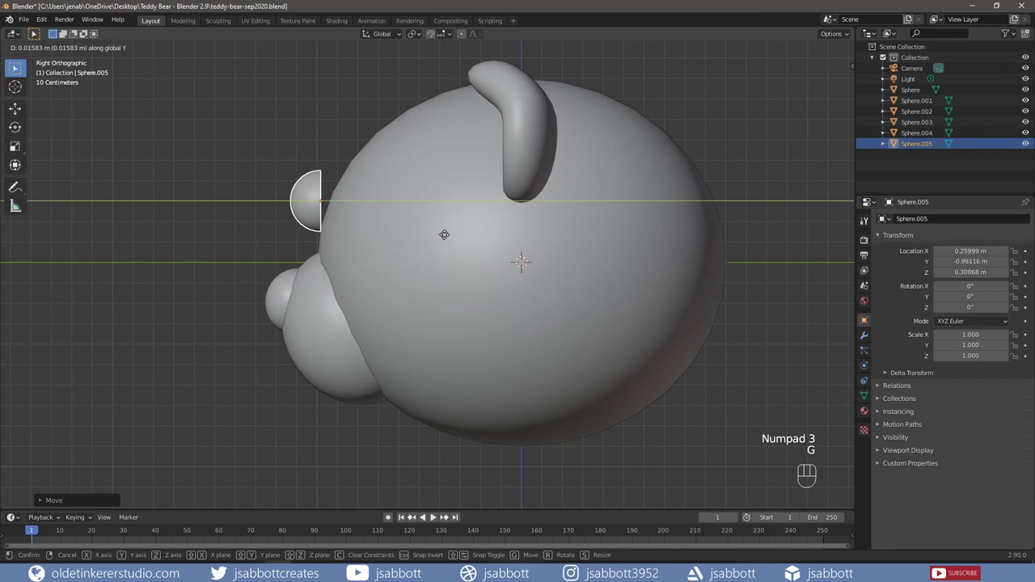
{"action": "left_click", "coordinate": [450, 235]}
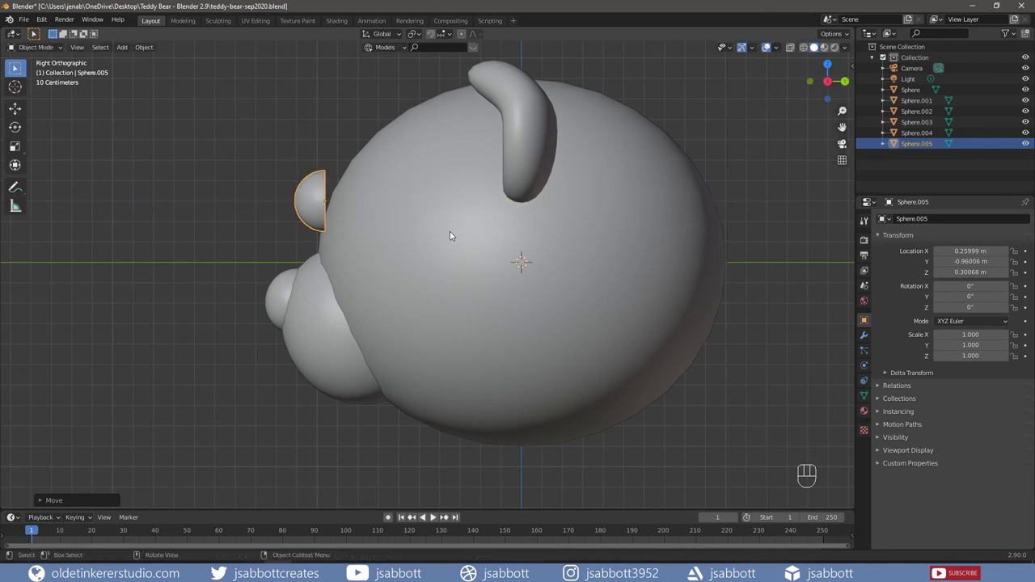
{"action": "key", "text": "r"}
{"action": "key", "text": "x"}
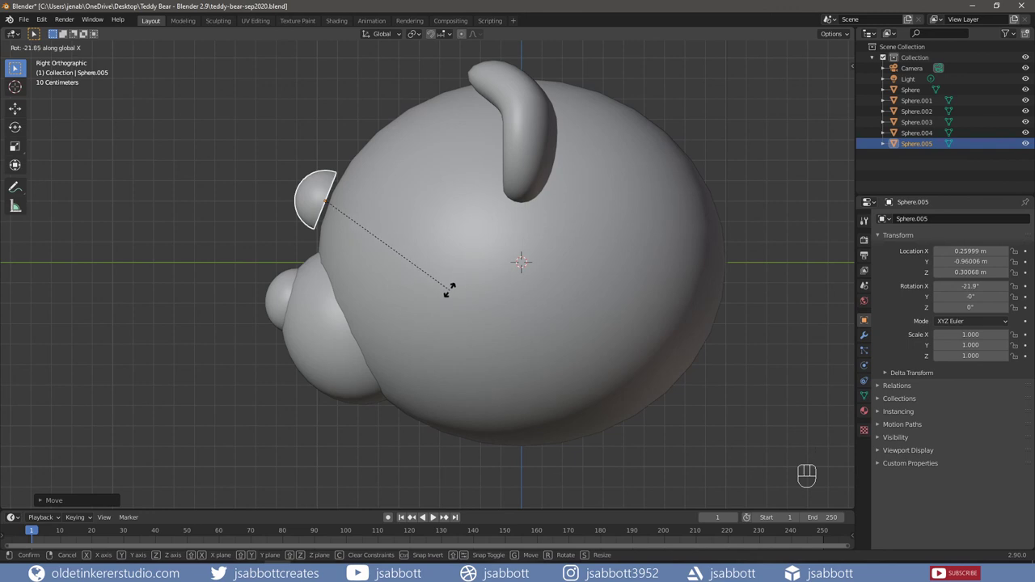
{"action": "left_click", "coordinate": [450, 293]}
Move the tilted eye back along Y to about -0.87 m so its flat side sinks into the head.
{"action": "key", "text": "g"}
{"action": "key", "text": "y"}
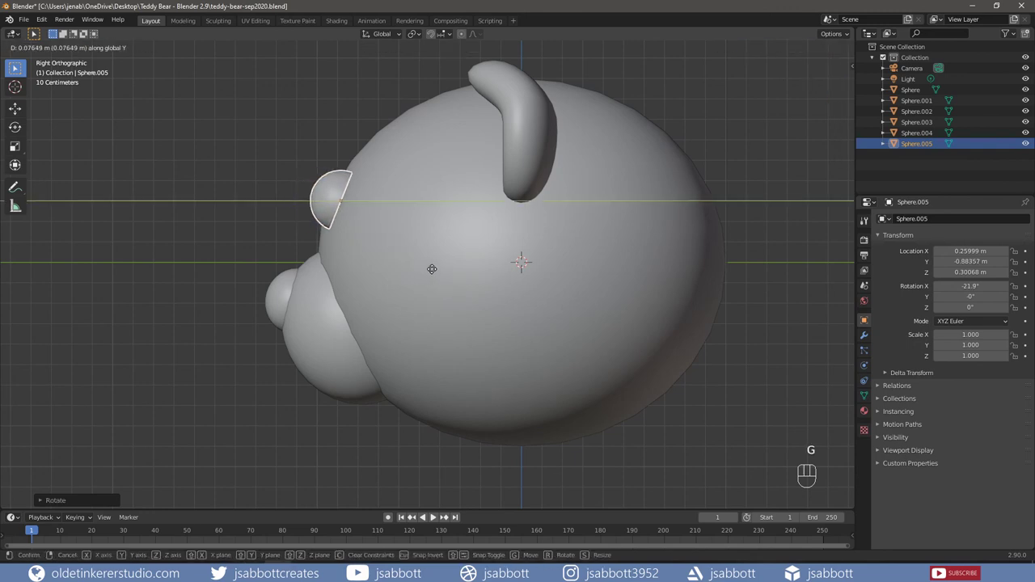
{"action": "left_click", "coordinate": [432, 269]}
{"action": "middle_click_drag", "start_coordinate": [378, 262], "coordinate": [406, 277]}
{"action": "key", "text": "KP_3"}
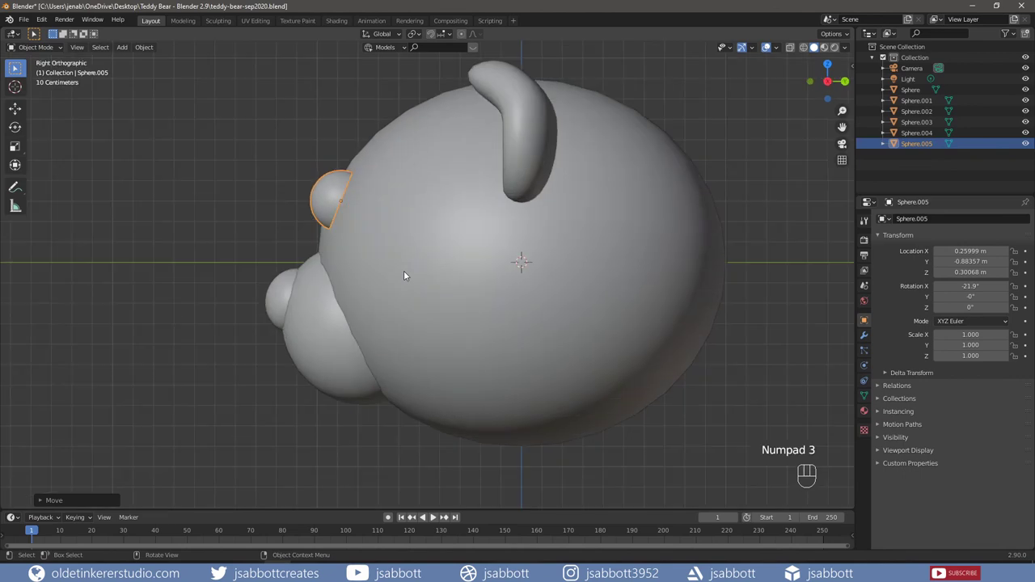
{"action": "key", "text": "g"}
{"action": "key", "text": "y"}
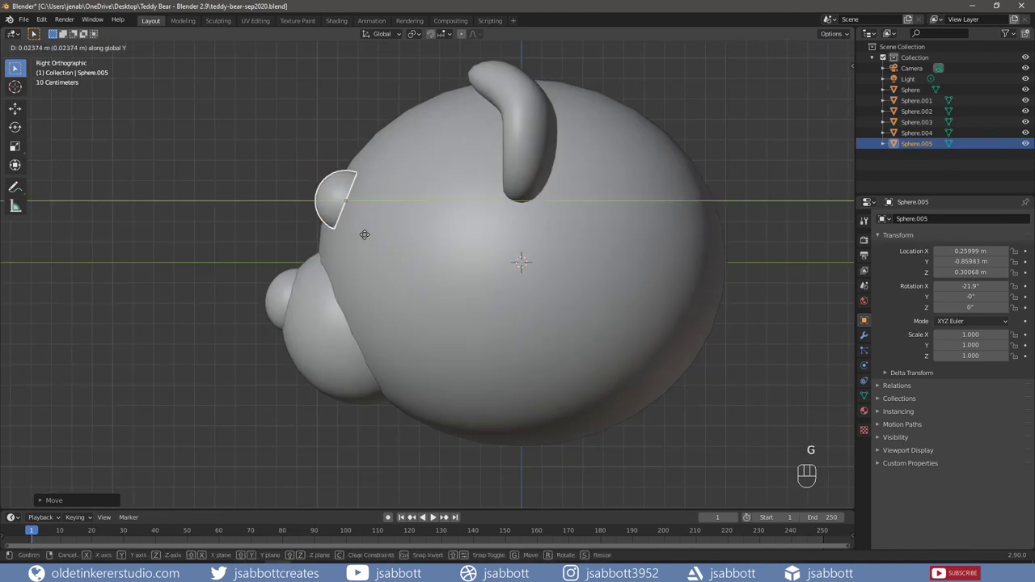
{"action": "left_click", "coordinate": [363, 235]}
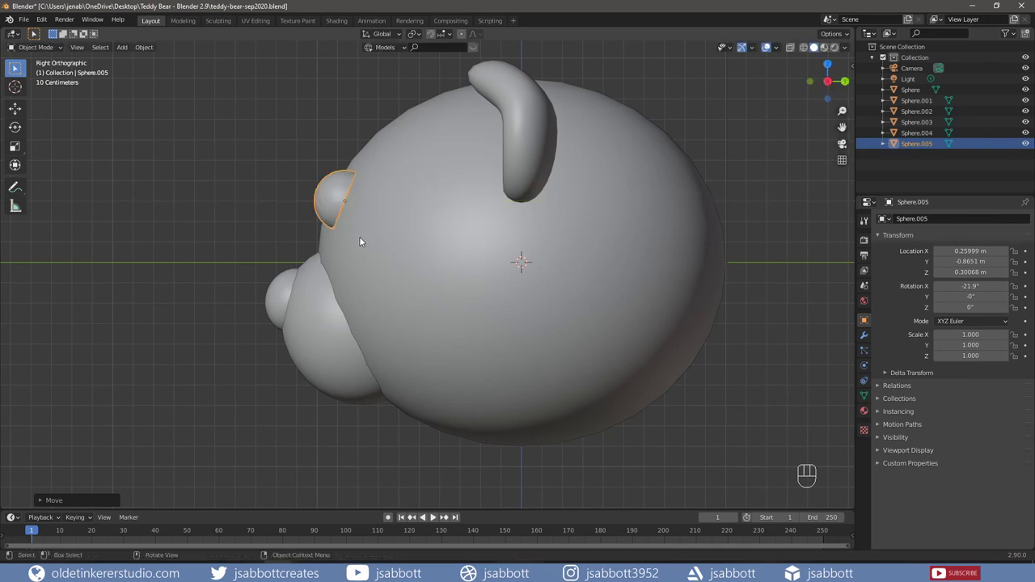
In front view, duplicate the eye and move the copy along X to about -0.3 m, on the other side of the face.
{"action": "key", "text": "KP_1"}
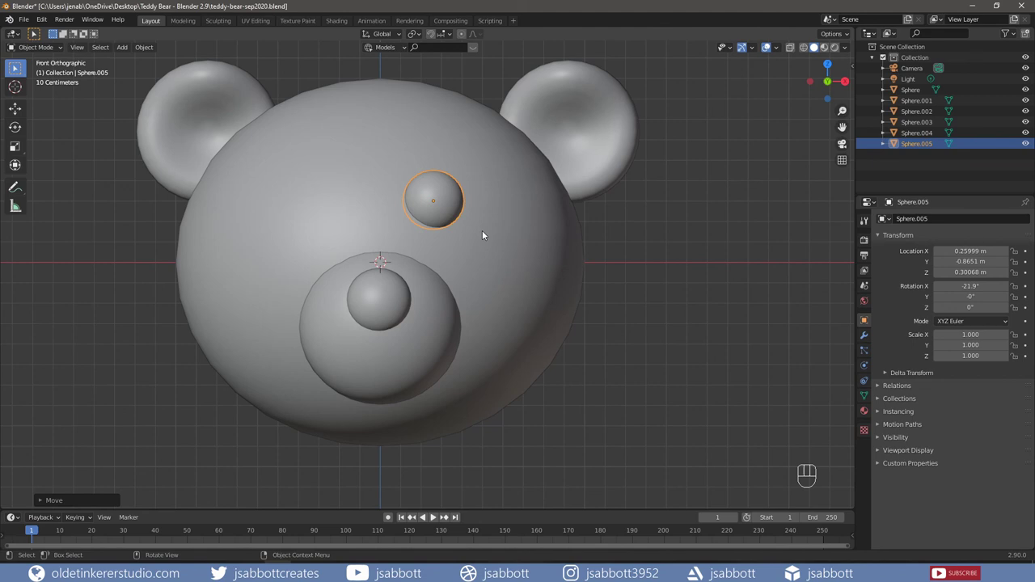
{"action": "key", "text": "shift+d"}
{"action": "key", "text": "g"}
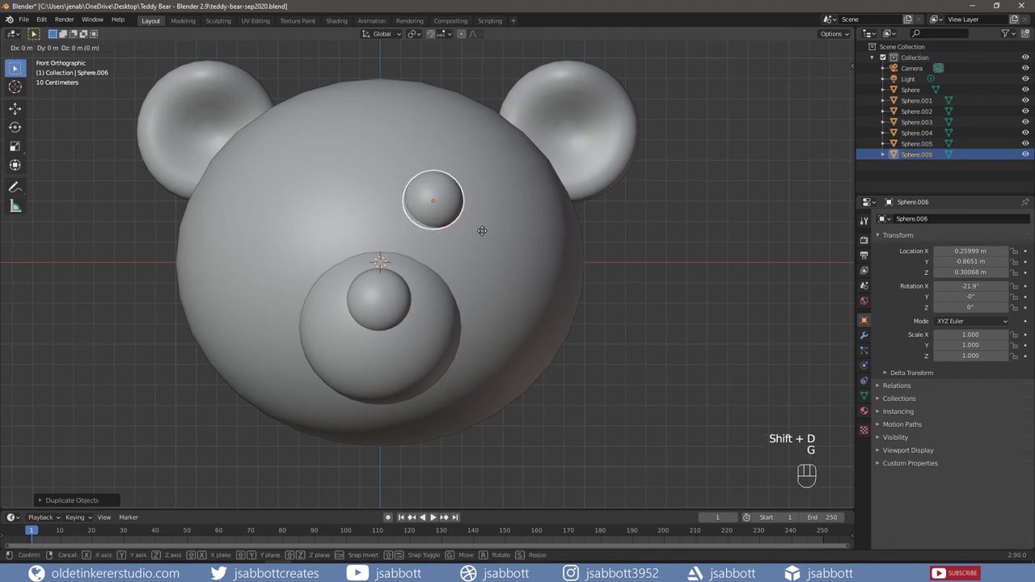
{"action": "key", "text": "x"}
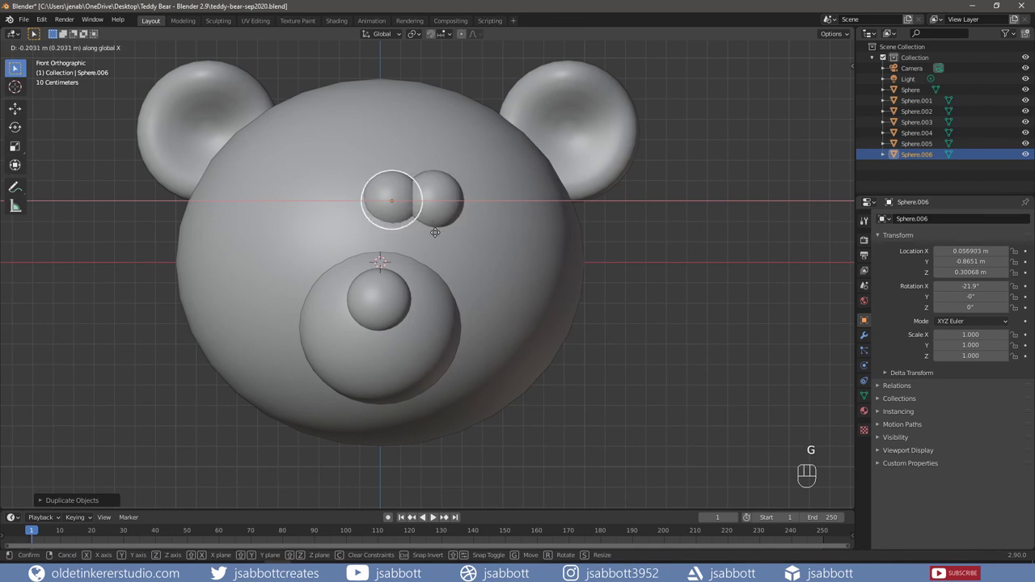
{"action": "left_click", "coordinate": [368, 235]}
{"action": "middle_click_drag", "start_coordinate": [323, 263], "coordinate": [420, 274]}
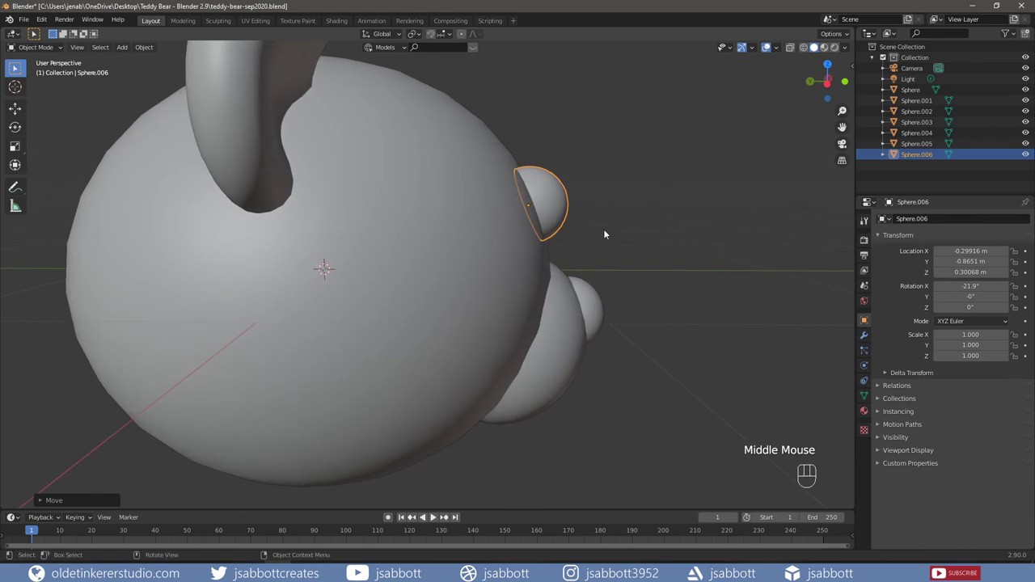
Try to rotate the duplicated eye about -3° around the Y axis, and undo the rotation.
{"action": "middle_click_drag", "start_coordinate": [603, 229], "coordinate": [567, 234]}
{"action": "key", "text": "r"}
{"action": "key", "text": "y"}
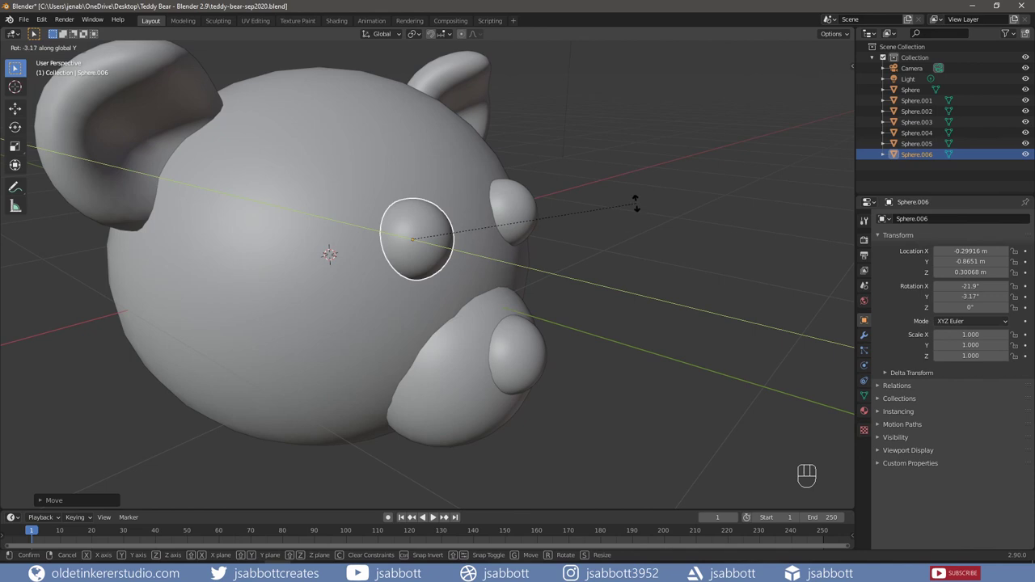
{"action": "left_click", "coordinate": [374, 236]}
{"action": "middle_click_drag", "start_coordinate": [375, 236], "coordinate": [424, 227]}
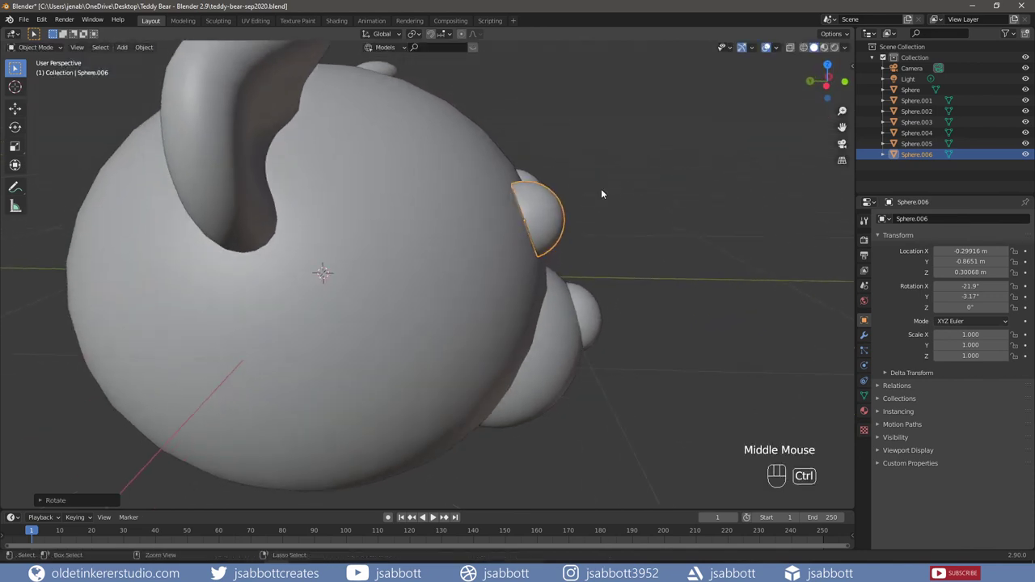
{"action": "key", "text": "ctrl+z"}
Rotate the duplicated eye around the global Y axis to about -37.4° so its flat side follows the head.
{"action": "key", "text": "r"}
{"action": "key", "text": "y"}
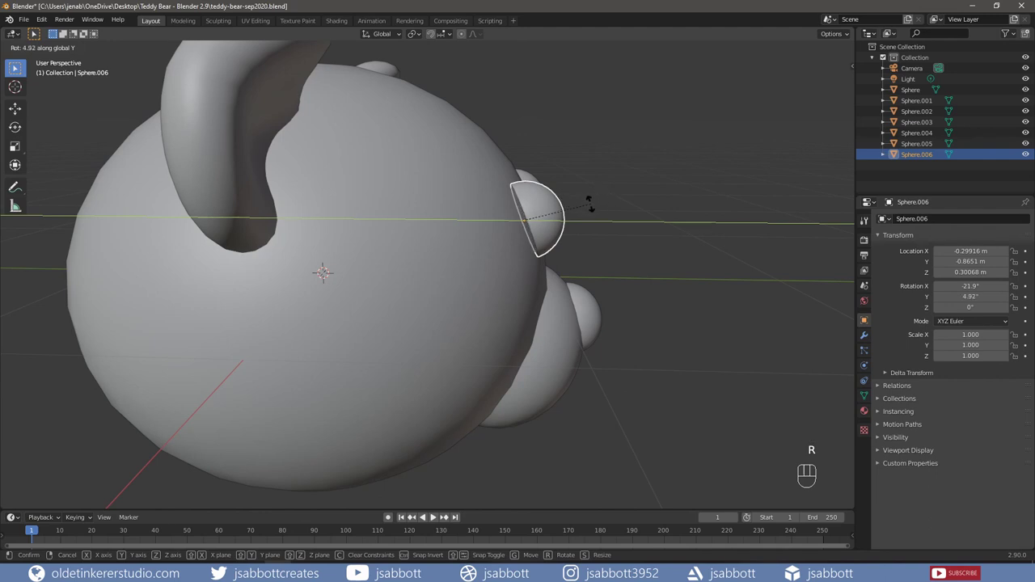
{"action": "left_click", "coordinate": [544, 218]}
{"action": "middle_click_drag", "start_coordinate": [623, 211], "coordinate": [630, 188]}
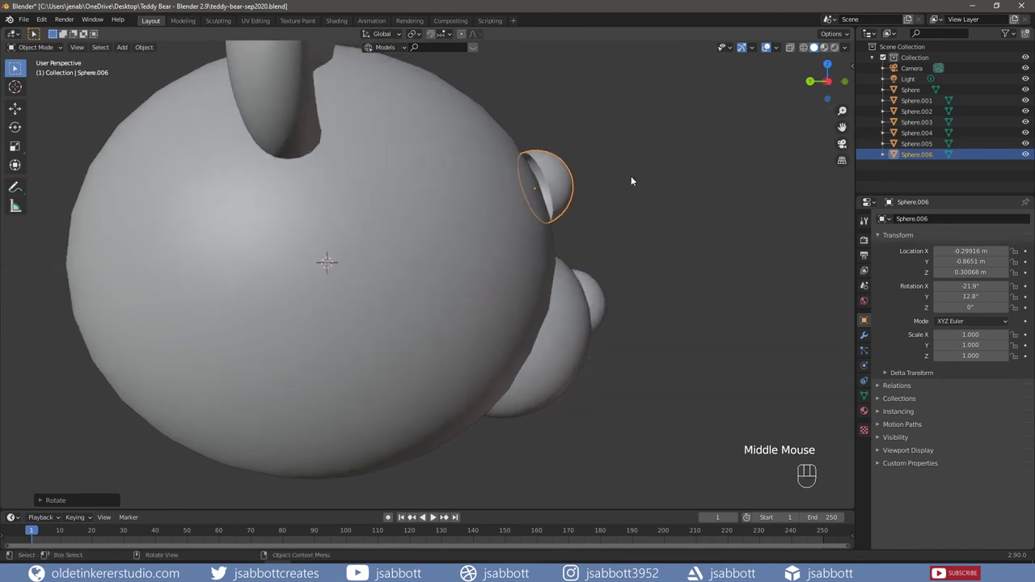
{"action": "key", "text": "r"}
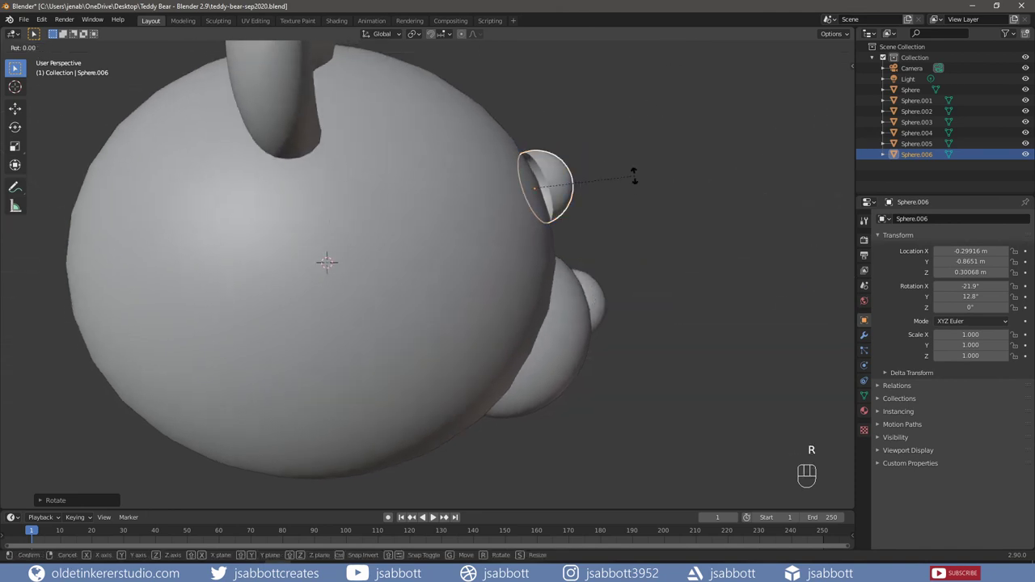
{"action": "key", "text": "y"}
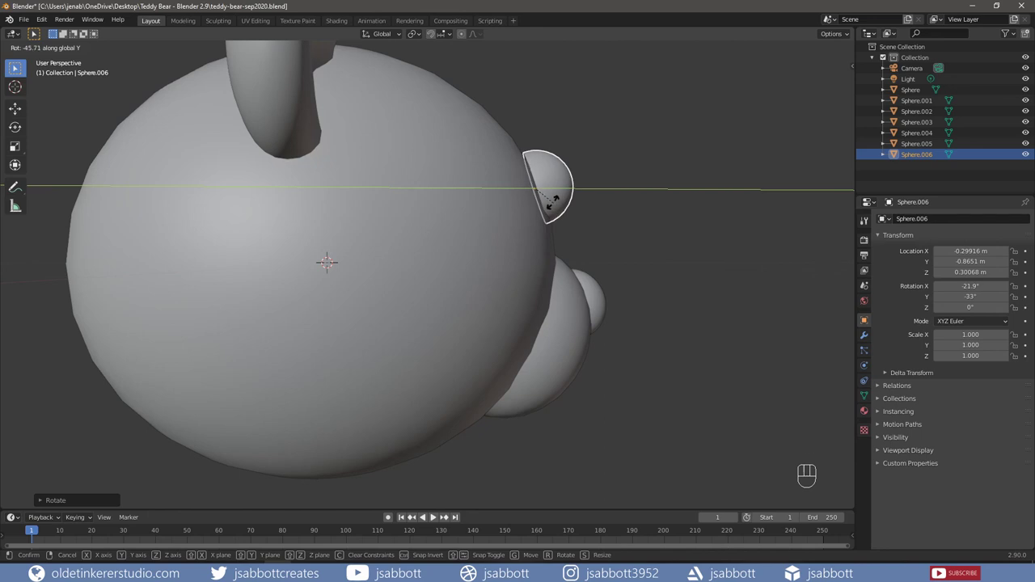
{"action": "left_click", "coordinate": [553, 201]}
Move the duplicated eye back along Y to about -0.85 m, into the head.
{"action": "key", "text": "g"}
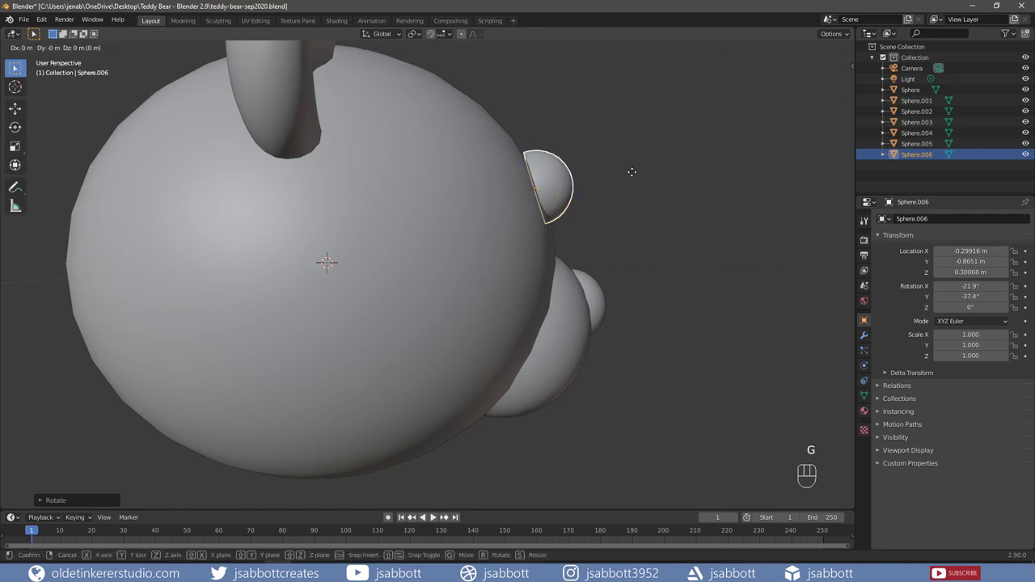
{"action": "key", "text": "y"}
{"action": "left_click", "coordinate": [634, 177]}
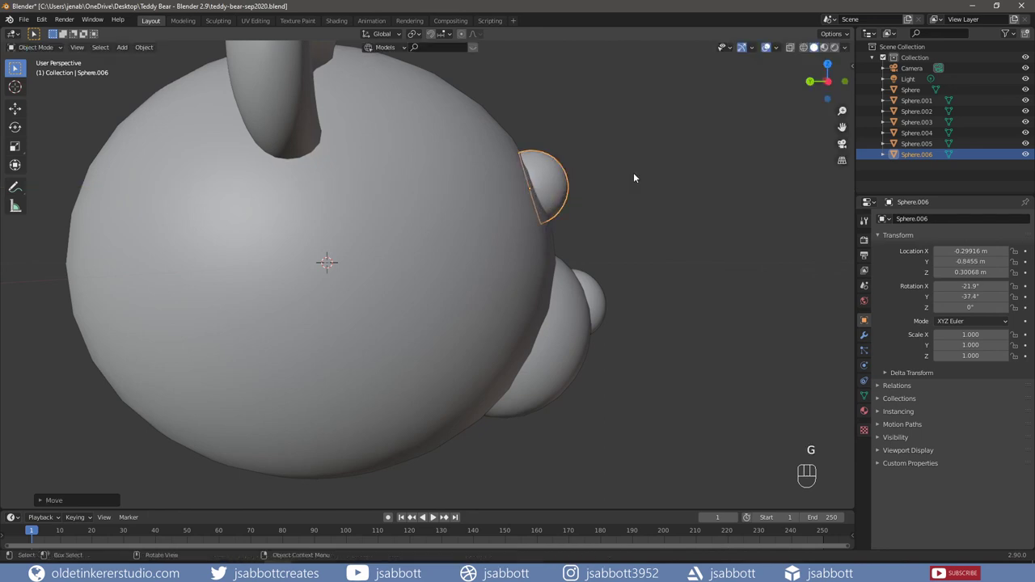
{"action": "middle_click_drag", "start_coordinate": [665, 171], "coordinate": [473, 185]}
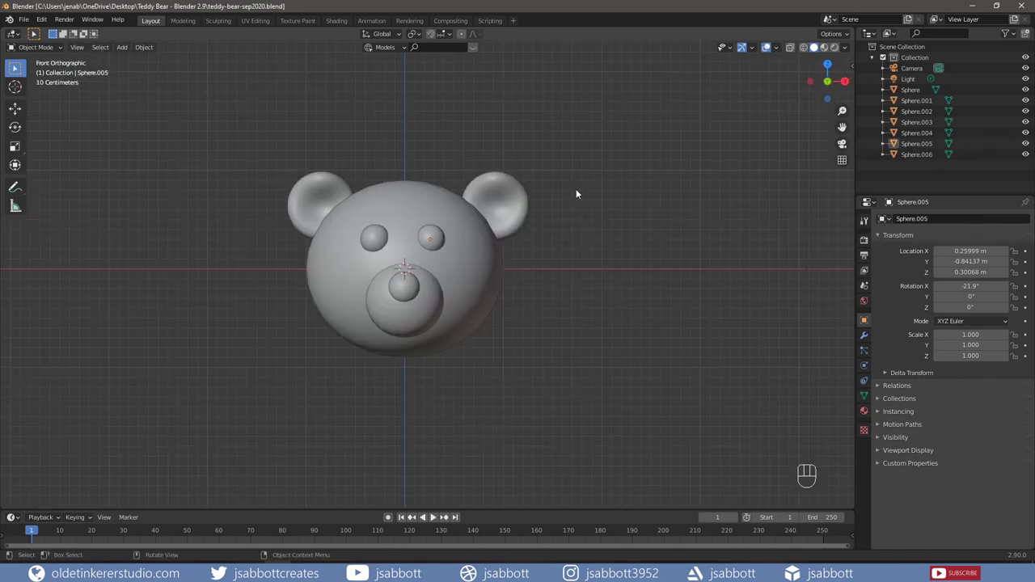
Select all objects, add a Subdivision Surface modifier with viewport level 2 to the active eye, and apply it.
{"action": "key", "text": "a"}
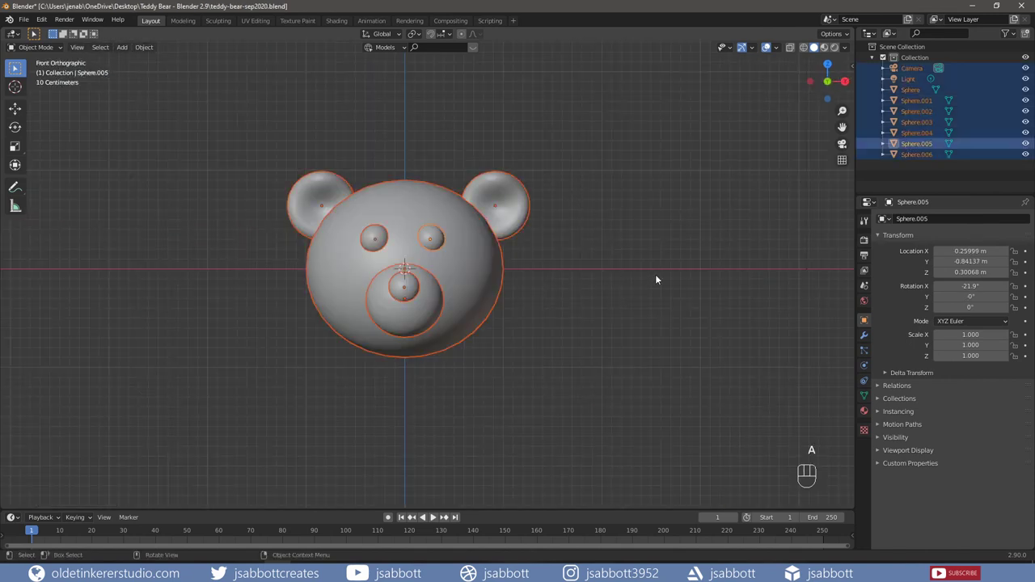
{"action": "left_click", "coordinate": [863, 335]}
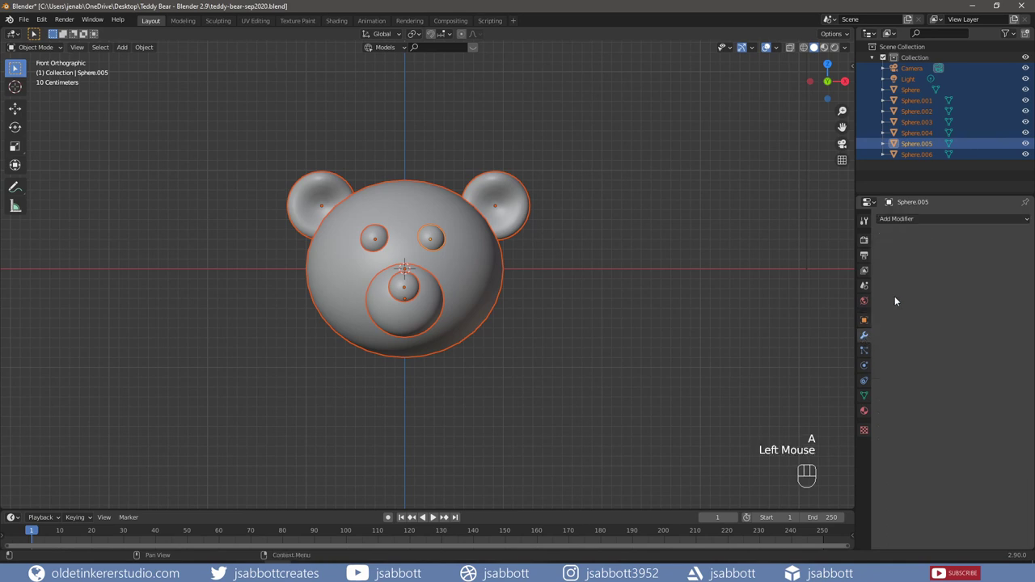
{"action": "left_click", "coordinate": [924, 218]}
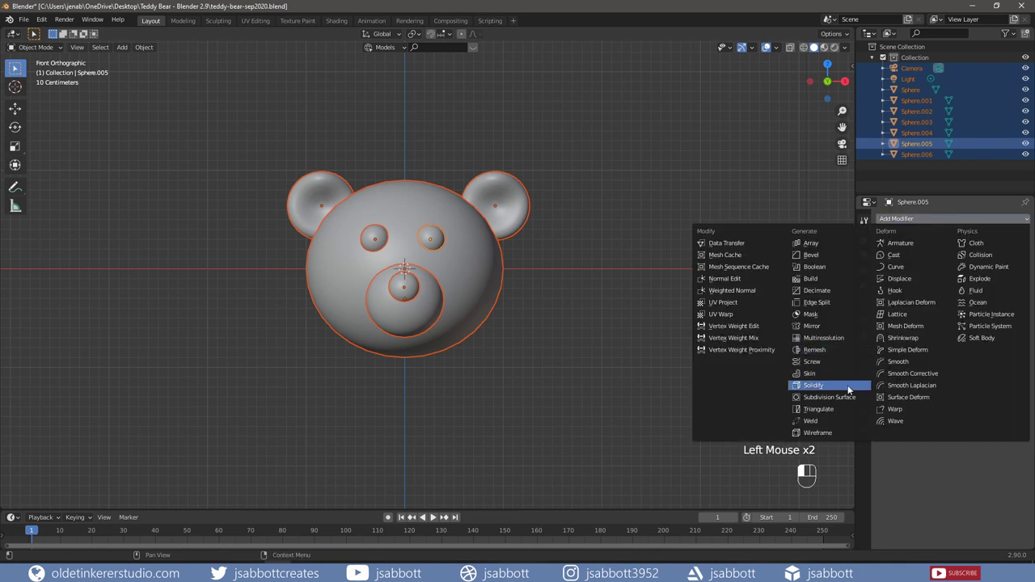
{"action": "left_click", "coordinate": [828, 397]}
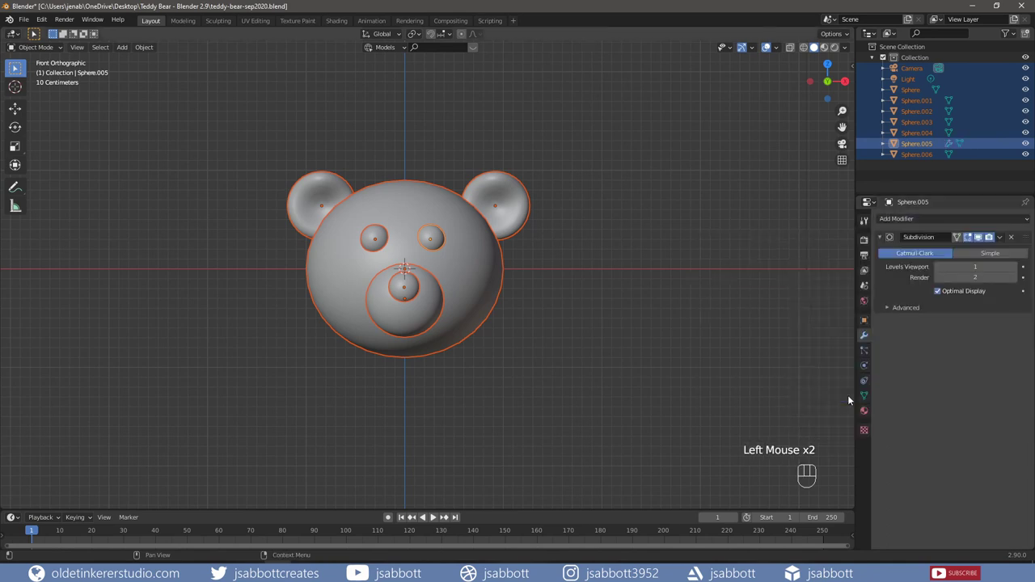
{"action": "left_click", "coordinate": [1015, 272]}
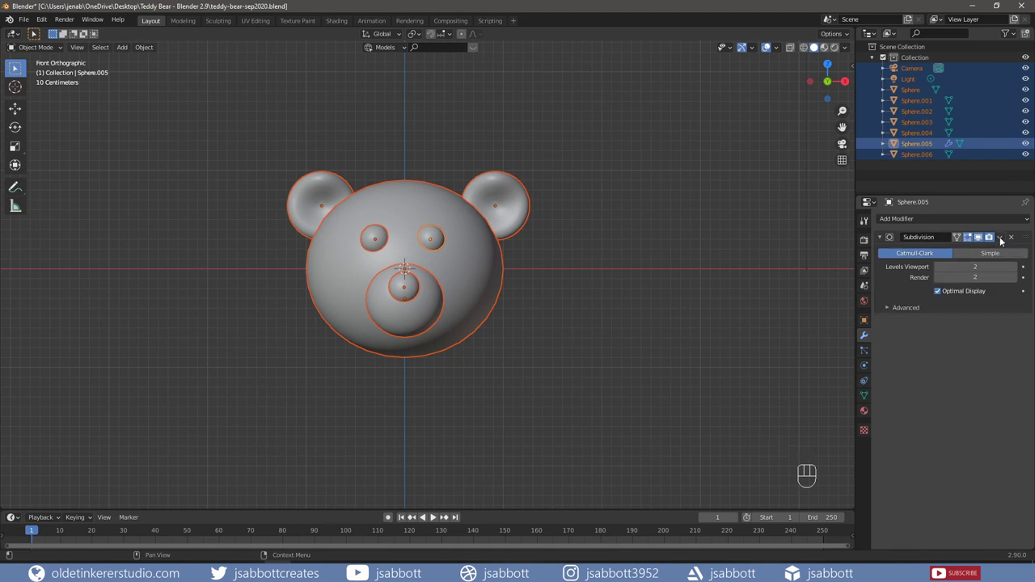
{"action": "left_click", "coordinate": [1000, 238]}
{"action": "left_click", "coordinate": [959, 254]}
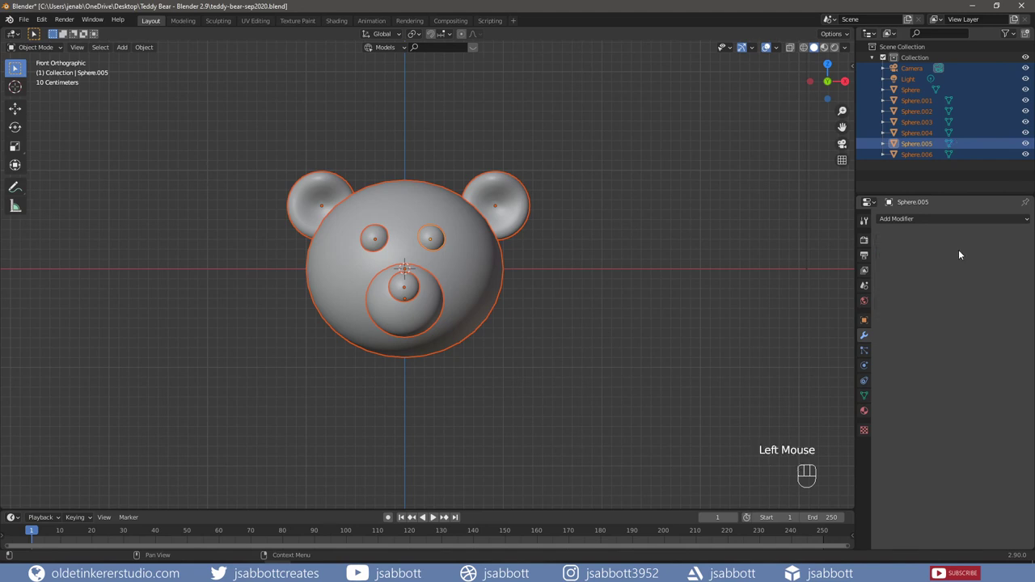
Deselect everything and add a new UV sphere at the 3D cursor.
{"action": "scroll", "coordinate": [620, 322], "scroll_direction": "down", "scroll_amount": 3}
{"action": "left_click", "coordinate": [619, 321]}
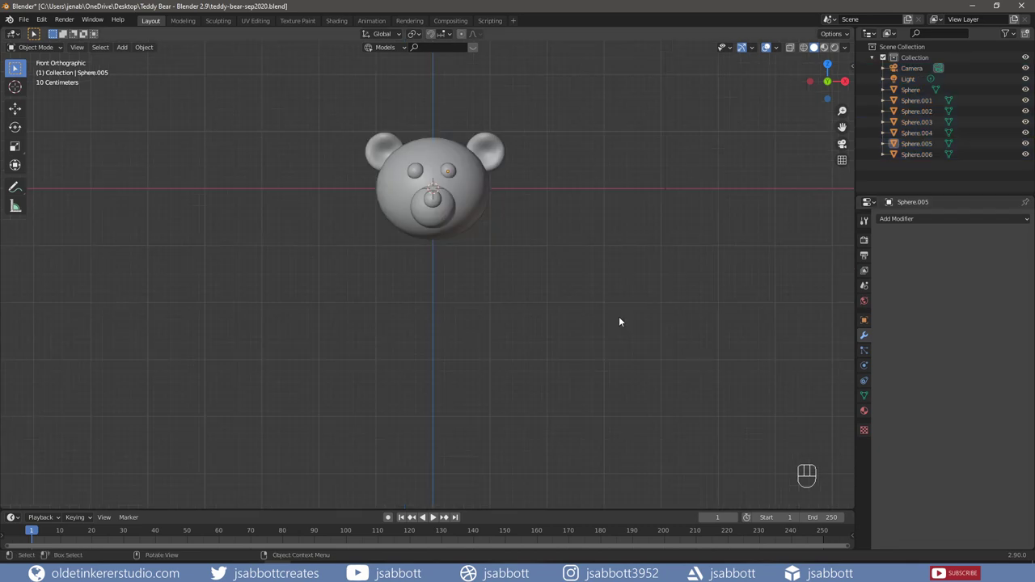
{"action": "key", "text": "shift+a"}
{"action": "mouse_move", "coordinate": [619, 316]}
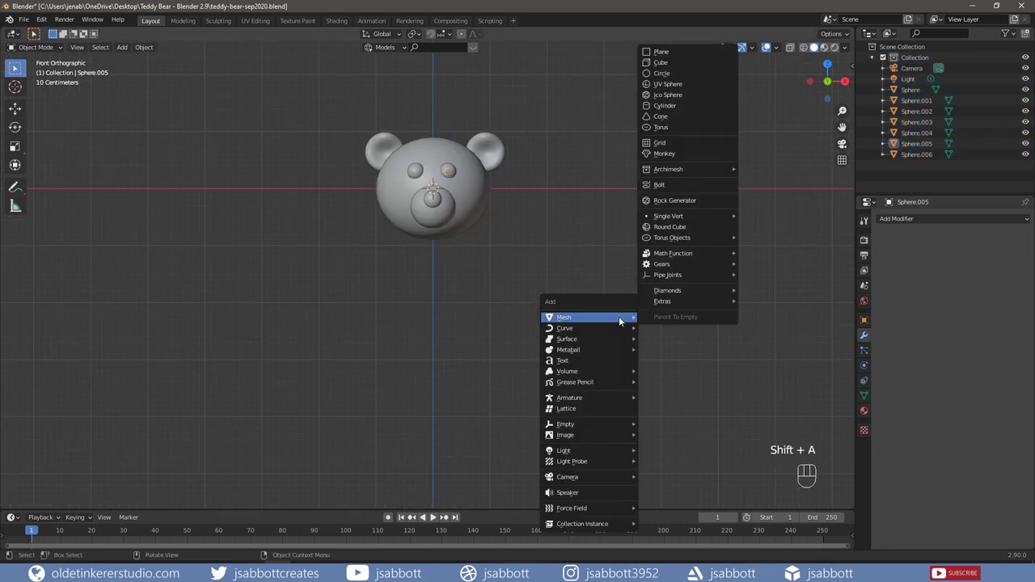
{"action": "left_click", "coordinate": [691, 85]}
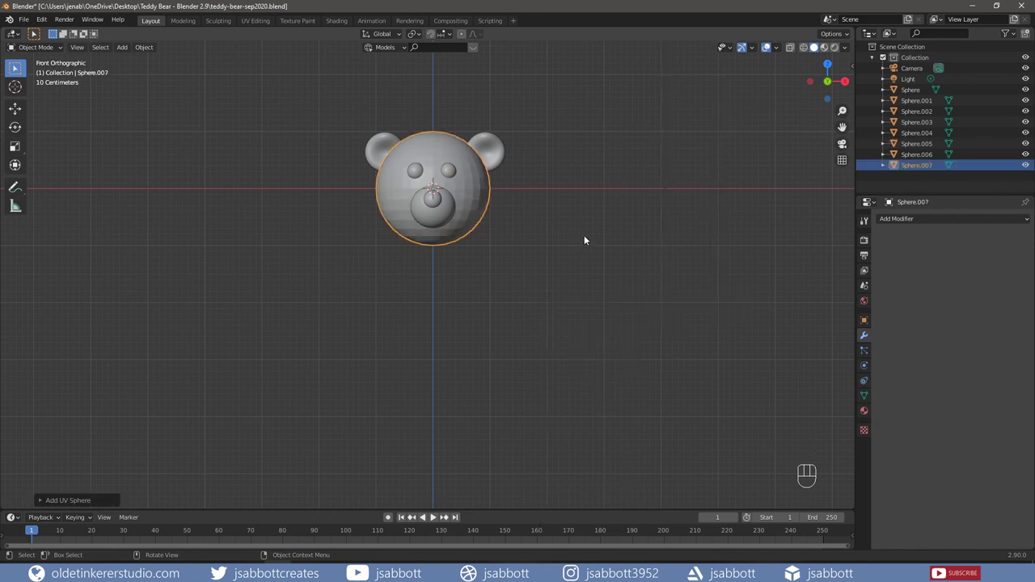
Move the new sphere straight down along Z by about 2.46 m, below the head.
{"action": "key", "text": "g"}
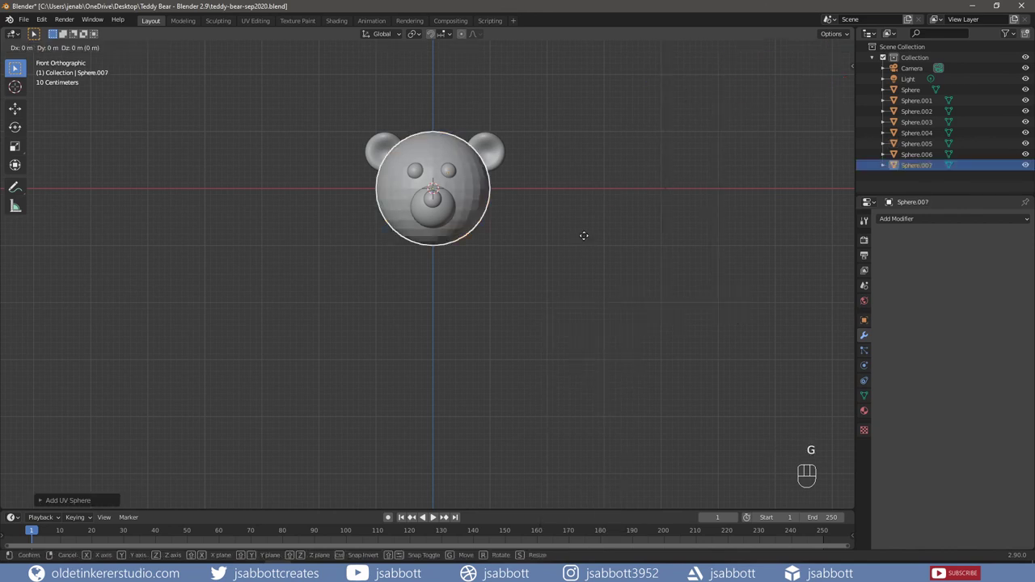
{"action": "key", "text": "z"}
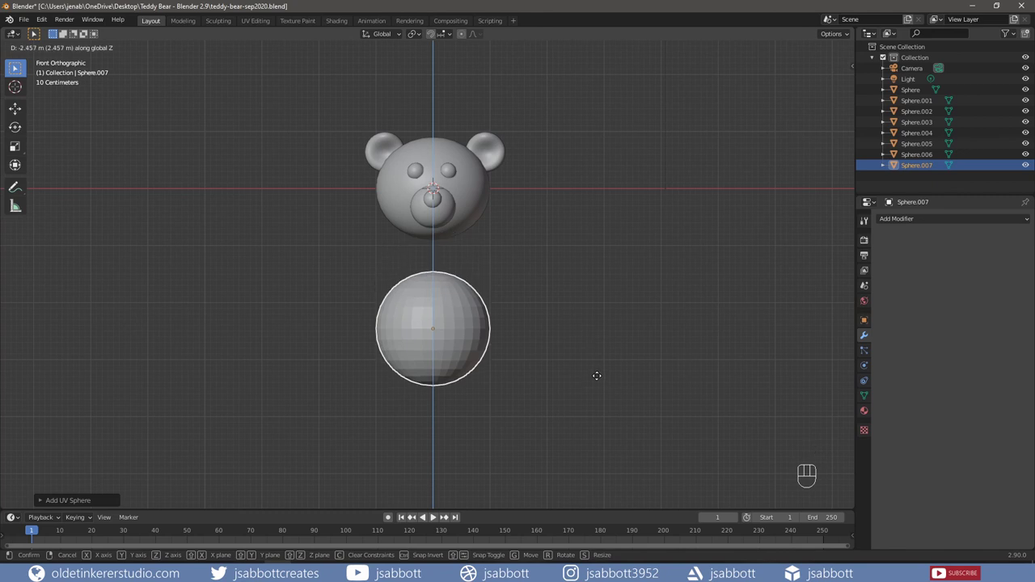
{"action": "left_click", "coordinate": [596, 375]}
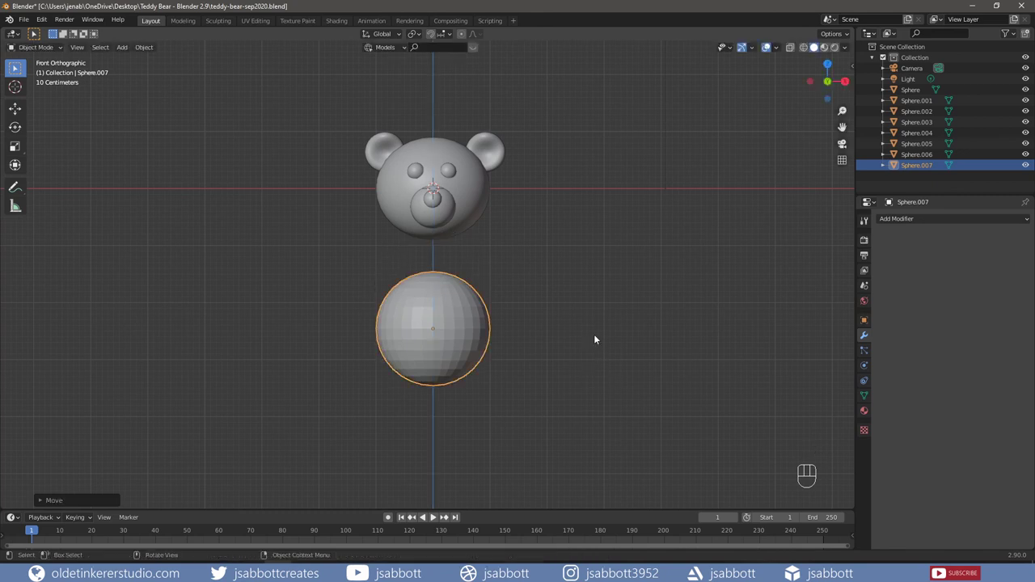
Flatten the body sphere's underside by scaling its bottom vertex to 0.3 with smooth proportional editing at size 2.14.
{"action": "key", "text": "Tab"}
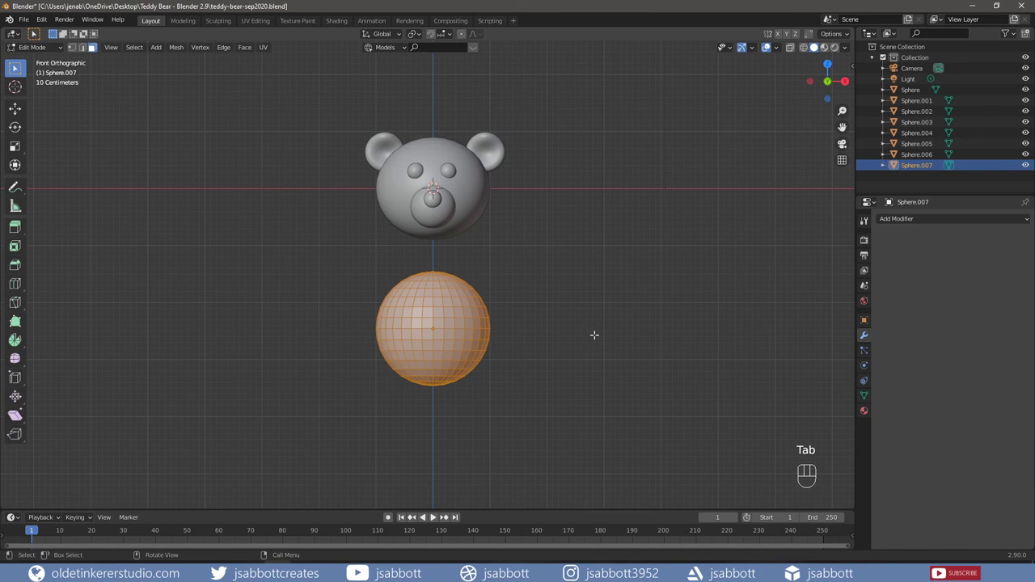
{"action": "middle_click_drag", "start_coordinate": [506, 411], "coordinate": [493, 349]}
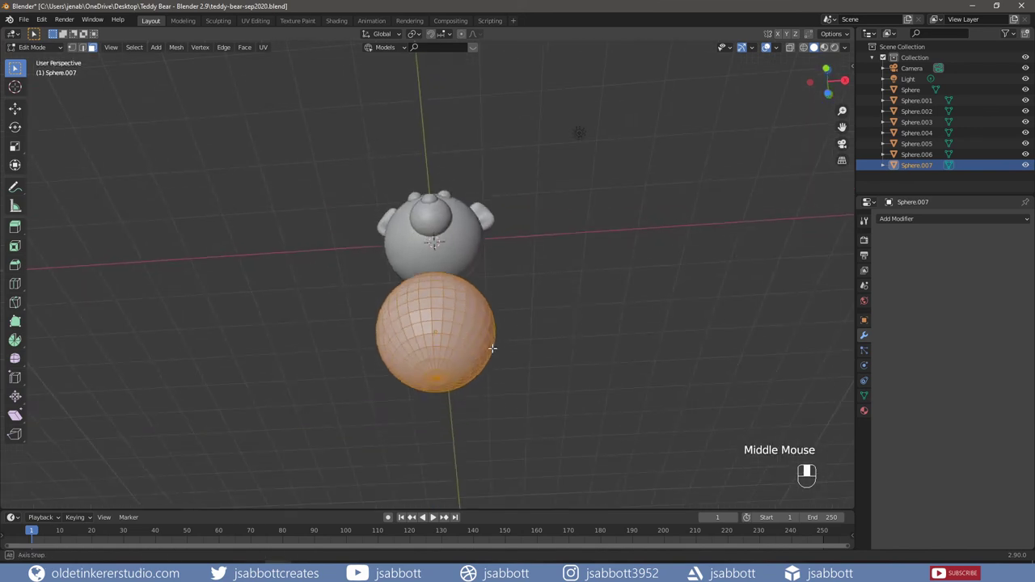
{"action": "key", "text": "1"}
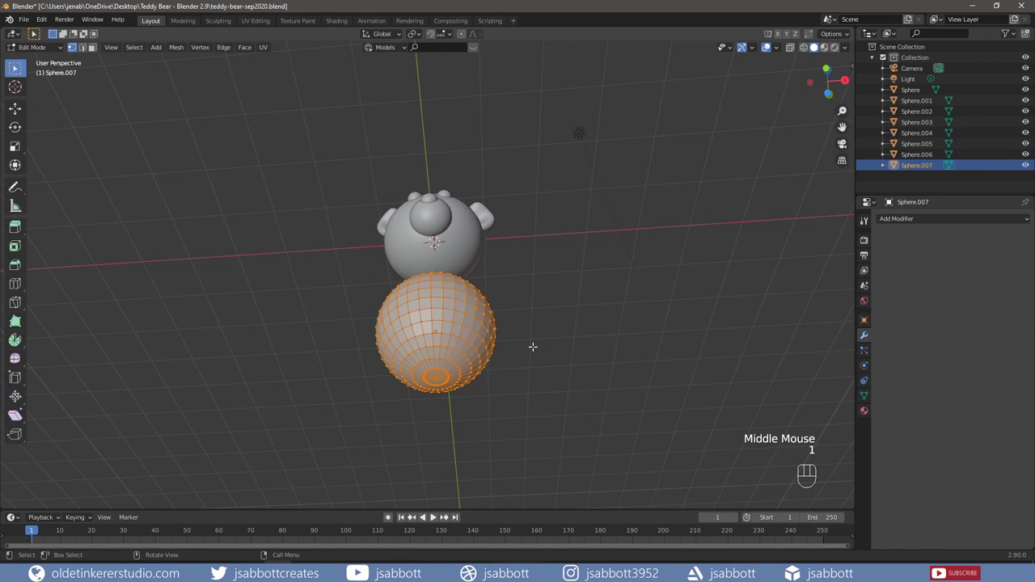
{"action": "left_click", "coordinate": [435, 378]}
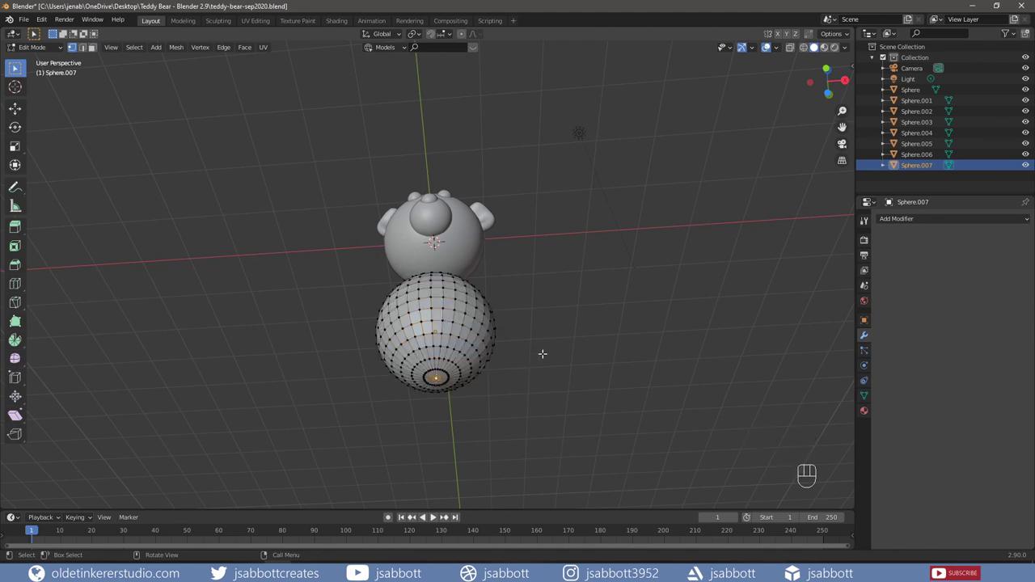
{"action": "key", "text": "o"}
{"action": "middle_click_drag", "start_coordinate": [543, 353], "coordinate": [542, 394]}
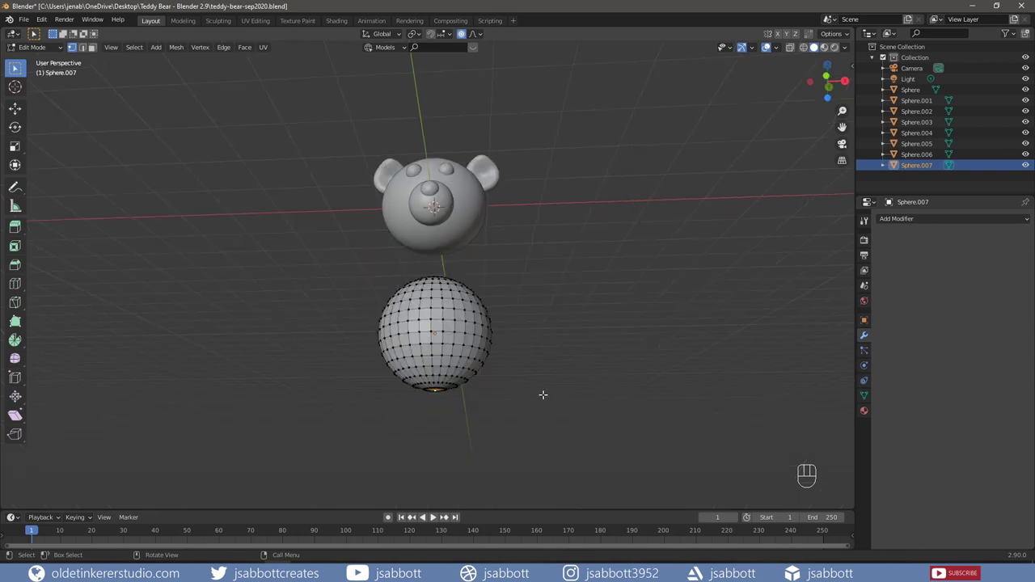
{"action": "key", "text": "g"}
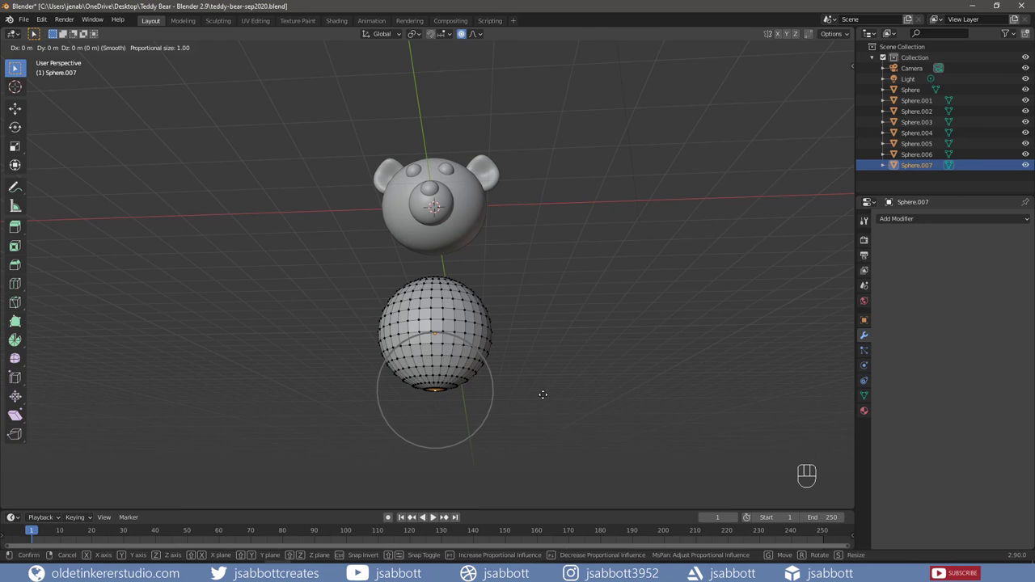
{"action": "key", "text": "z"}
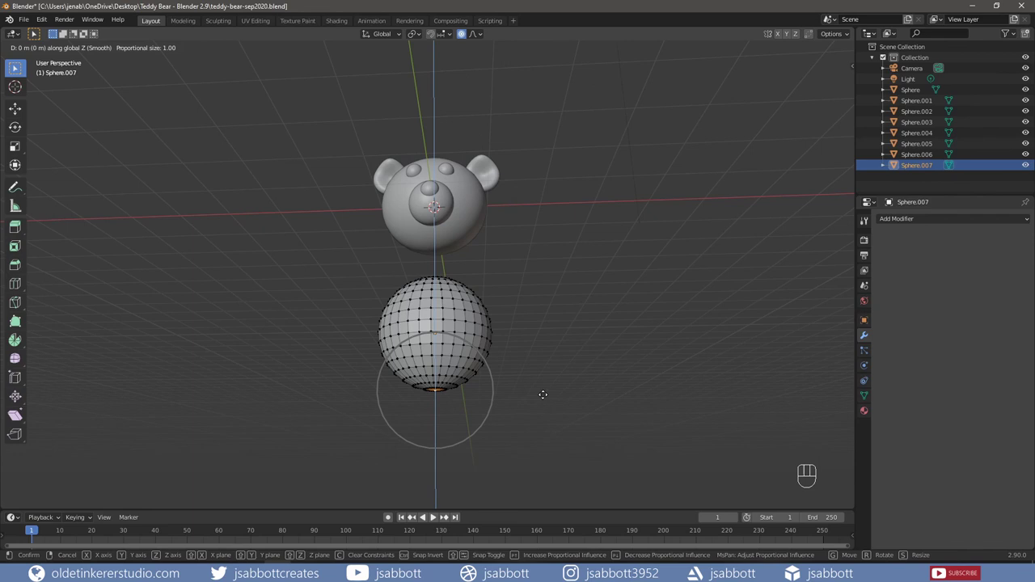
{"action": "scroll", "coordinate": [542, 395], "scroll_direction": "down", "scroll_amount": 6}
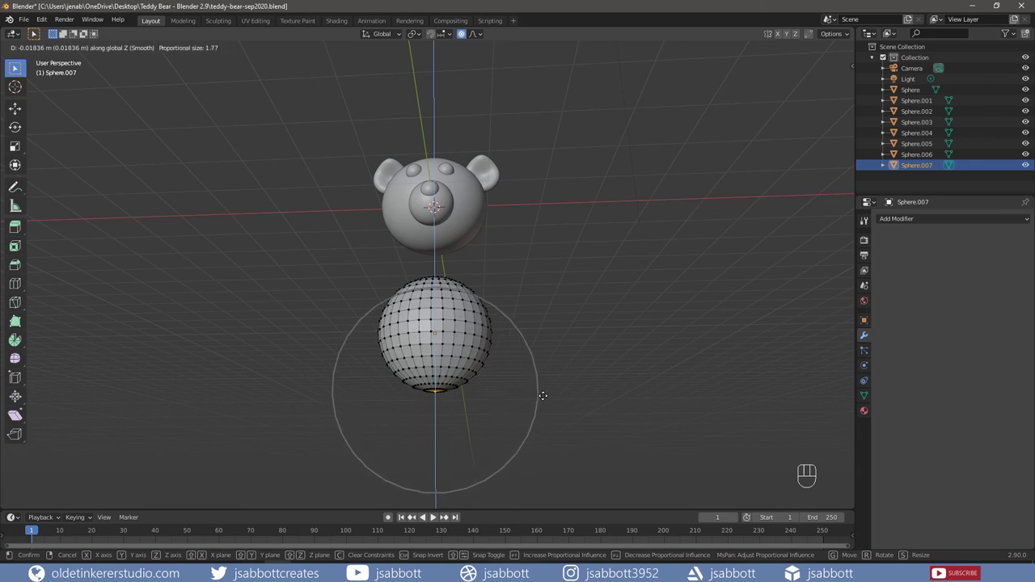
{"action": "scroll", "coordinate": [543, 394], "scroll_direction": "down", "scroll_amount": 1}
{"action": "scroll", "coordinate": [543, 396], "scroll_direction": "down", "scroll_amount": 1}
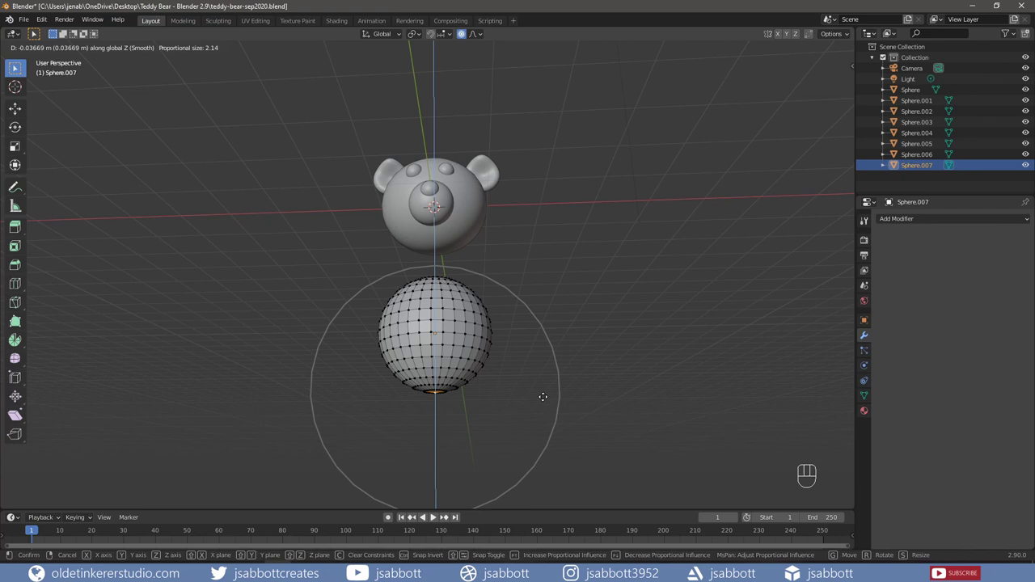
{"action": "type", "text": "s"}
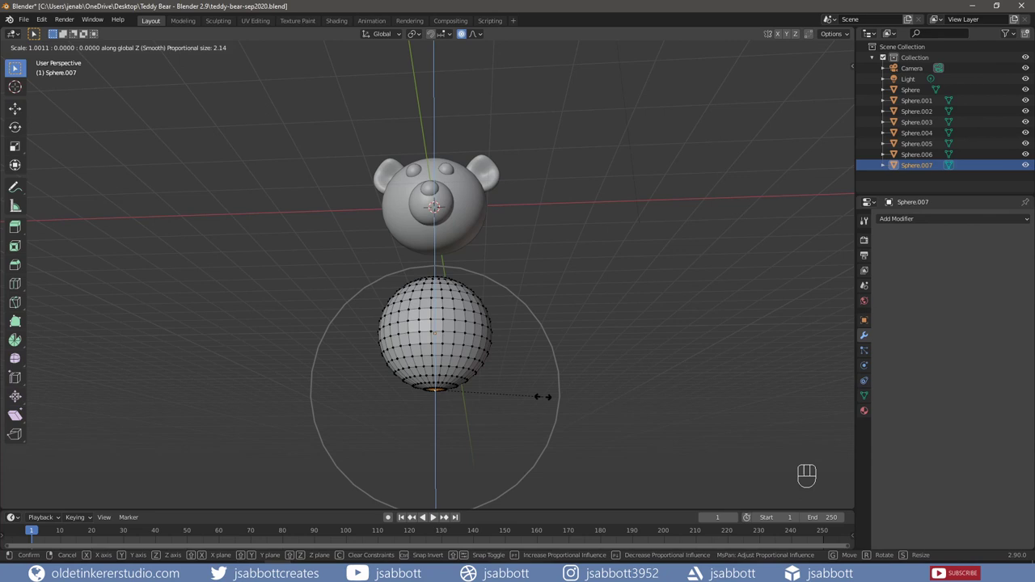
{"action": "type", "text": ".3"}
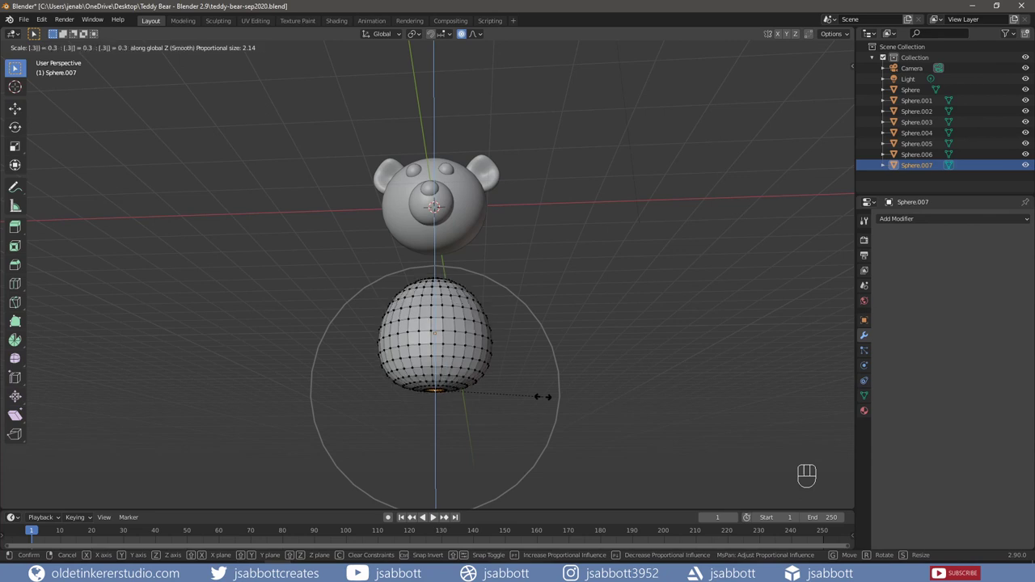
{"action": "key", "text": "Return"}
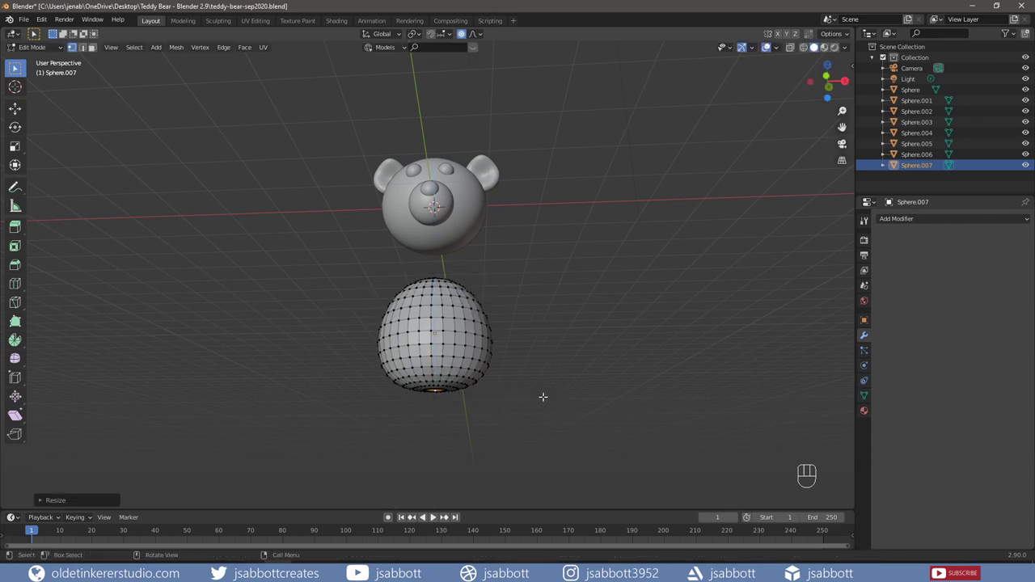
{"action": "middle_click_drag", "start_coordinate": [542, 396], "coordinate": [558, 306]}
{"action": "key", "text": "Tab"}
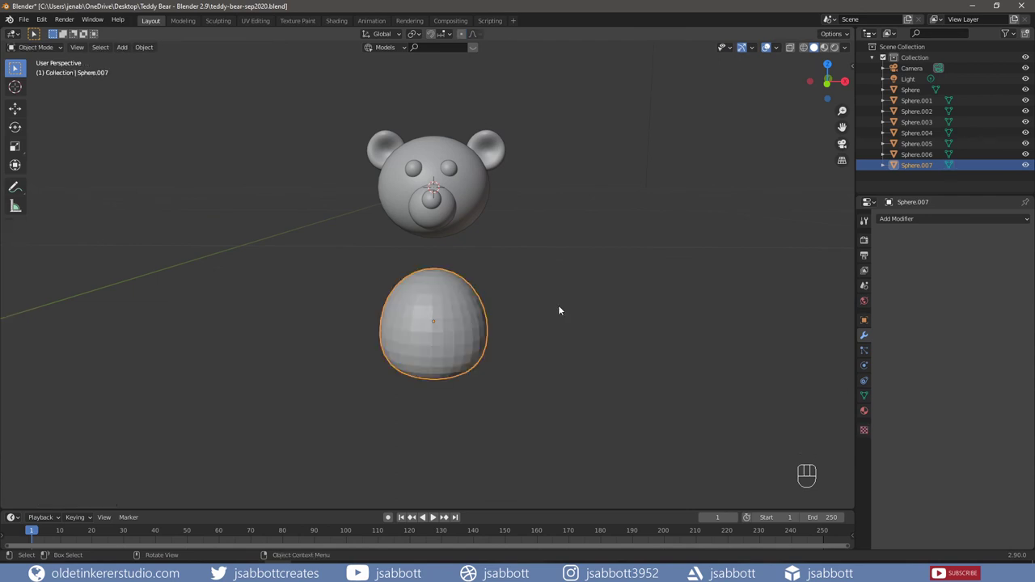
Scale the whole body up uniformly so it is wider than the head.
{"action": "key", "text": "s"}
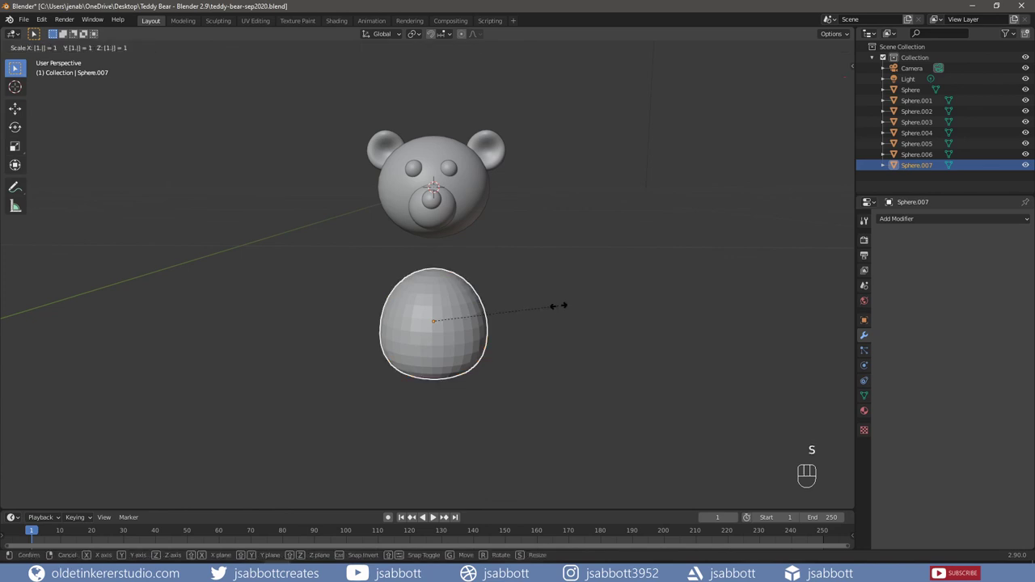
{"action": "left_click", "coordinate": [558, 306]}
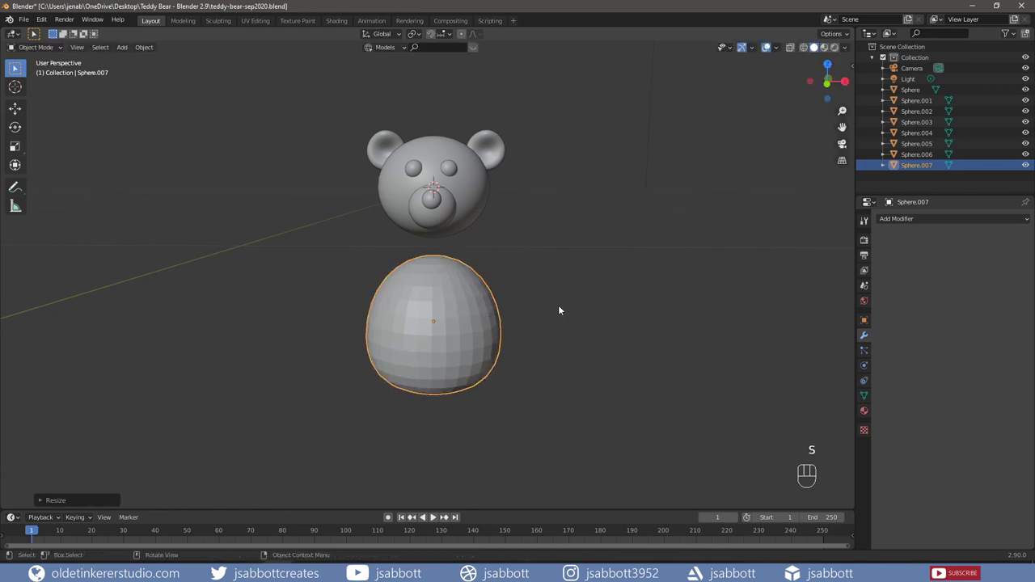
{"action": "key", "text": "KP_1"}
Shade the body smooth and apply its scale.
{"action": "right_click", "coordinate": [472, 292]}
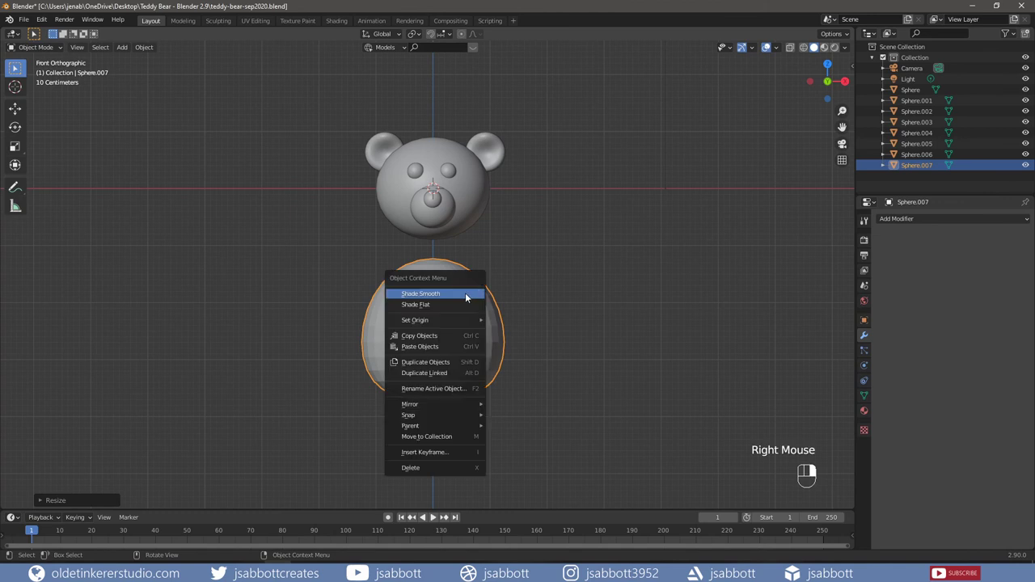
{"action": "left_click", "coordinate": [465, 295]}
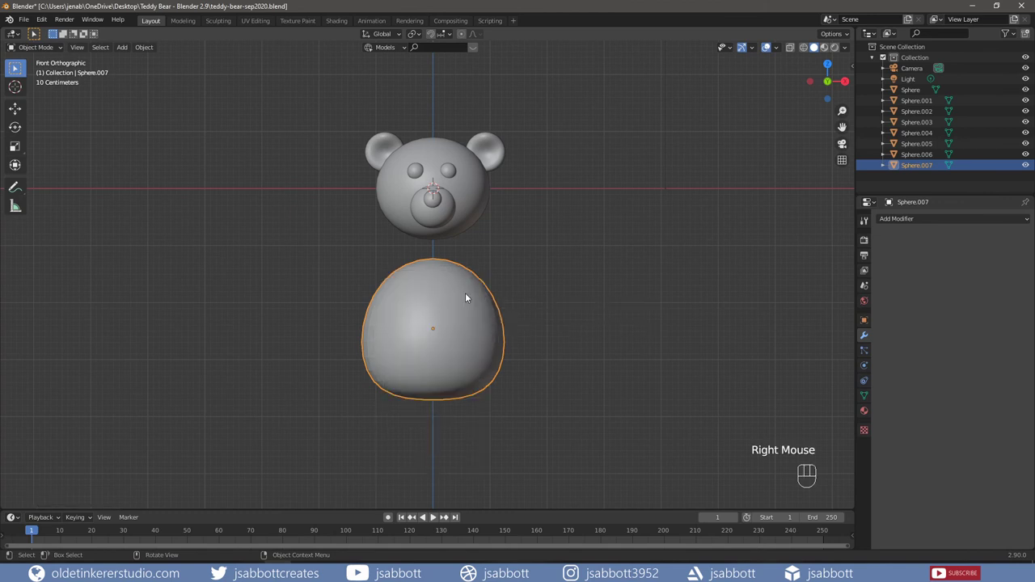
{"action": "key", "text": "ctrl+a"}
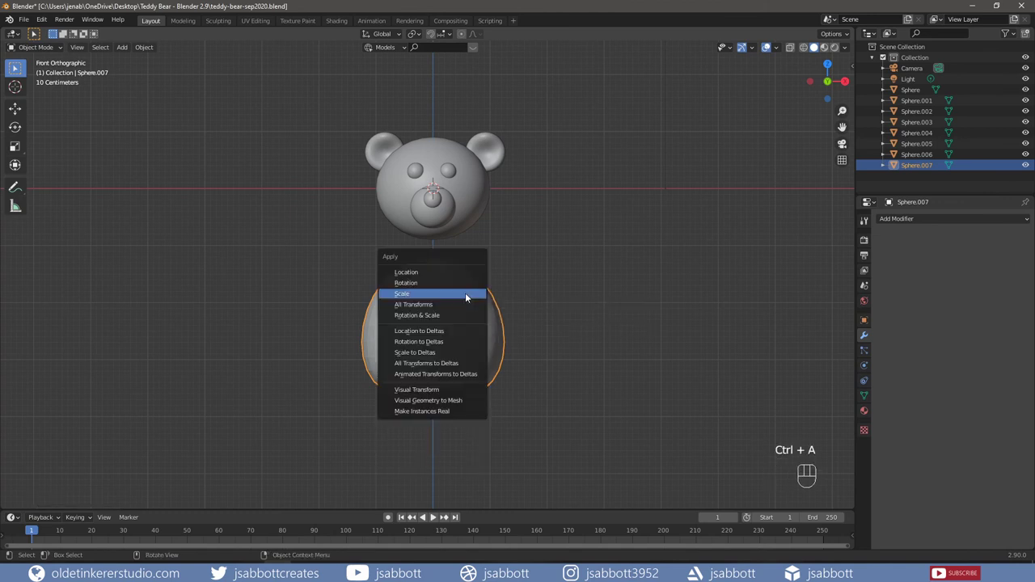
{"action": "left_click", "coordinate": [465, 294]}
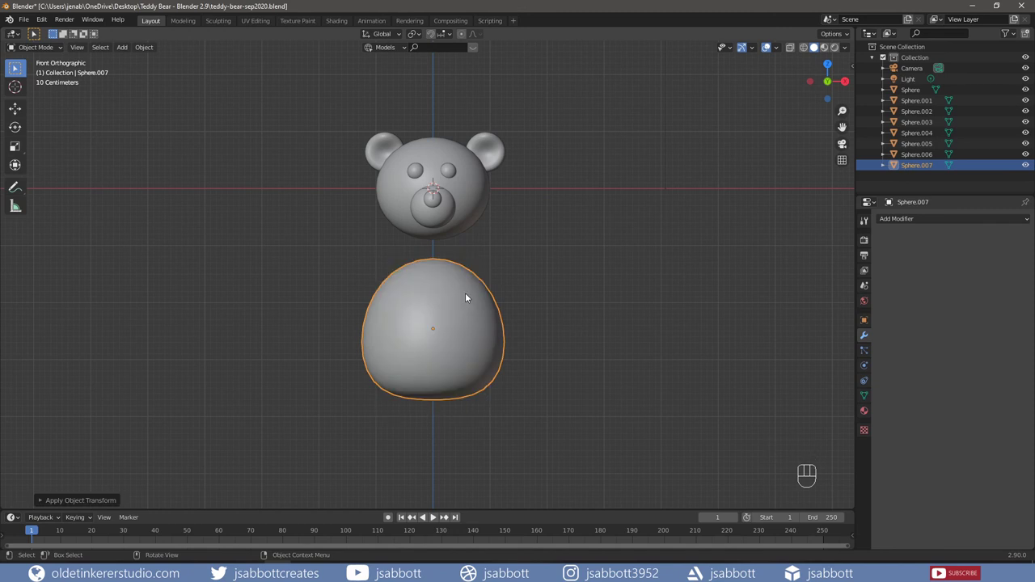
Move the body up along Z by about 0.47 m so it meets the underside of the head.
{"action": "key", "text": "KP_3"}
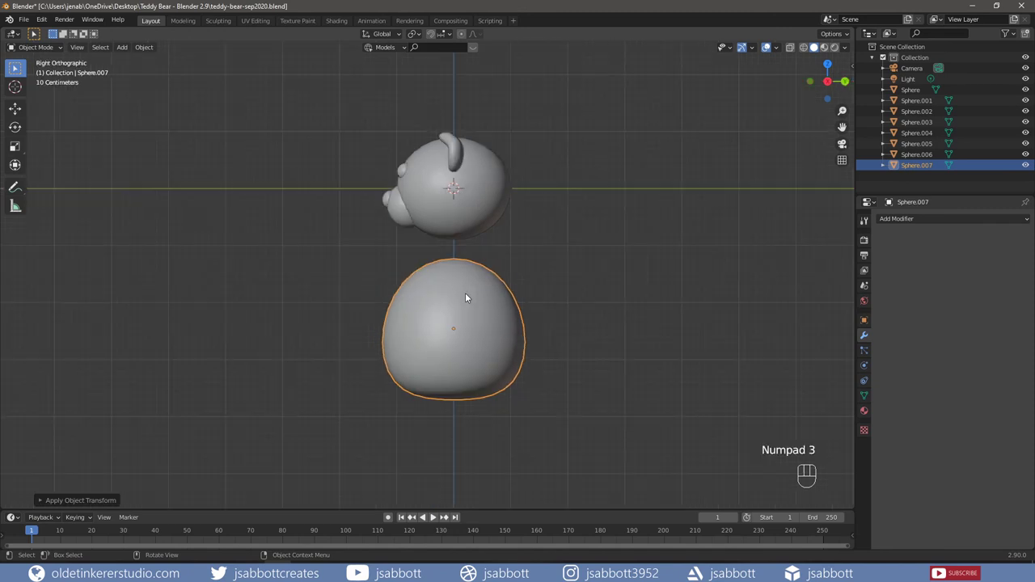
{"action": "key", "text": "g"}
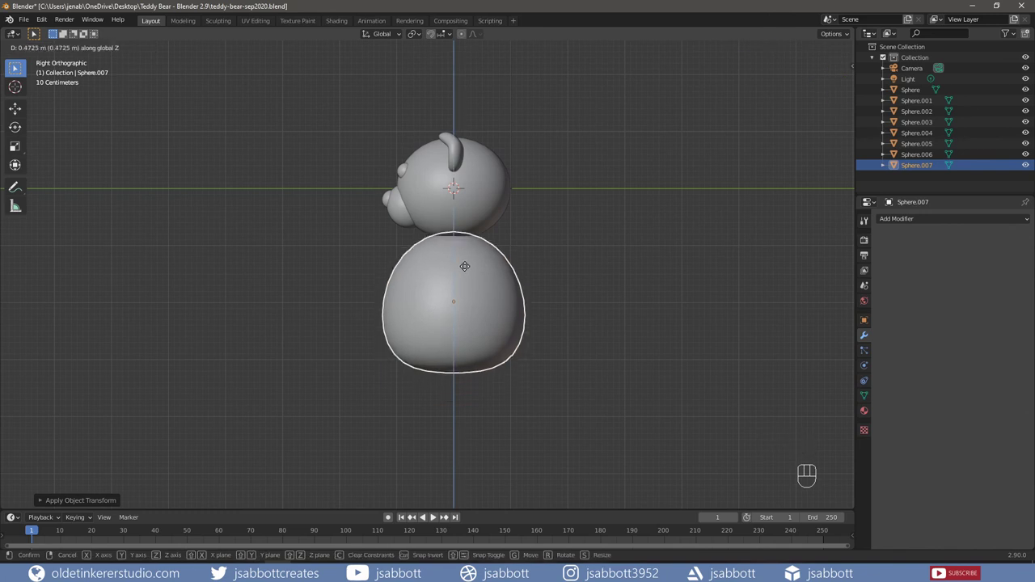
{"action": "left_click", "coordinate": [464, 266]}
{"action": "middle_click_drag", "start_coordinate": [307, 311], "coordinate": [430, 307]}
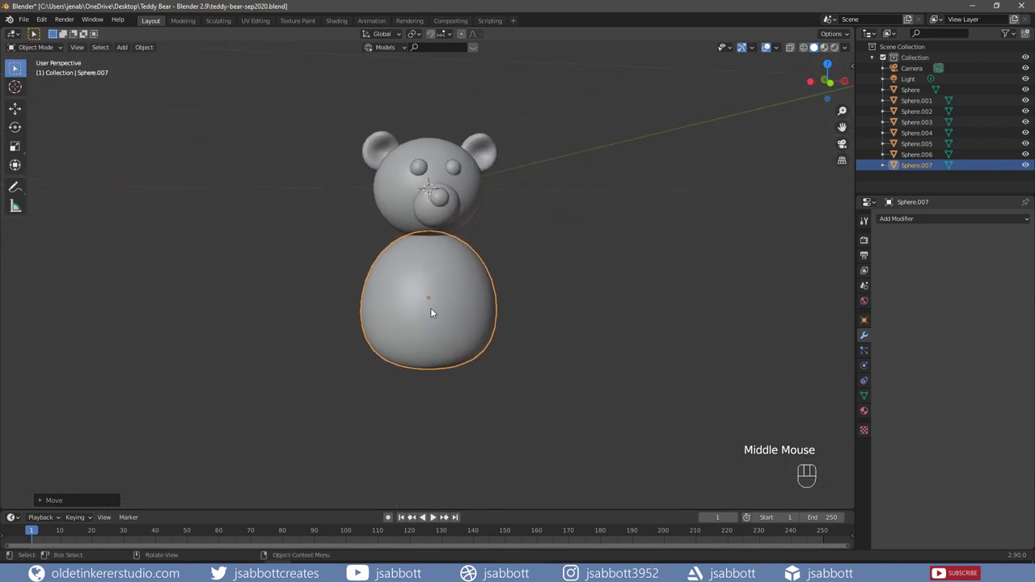
Add another UV sphere and move it along X to a free spot beside the head.
{"action": "key", "text": "KP_1"}
{"action": "left_click", "coordinate": [566, 294]}
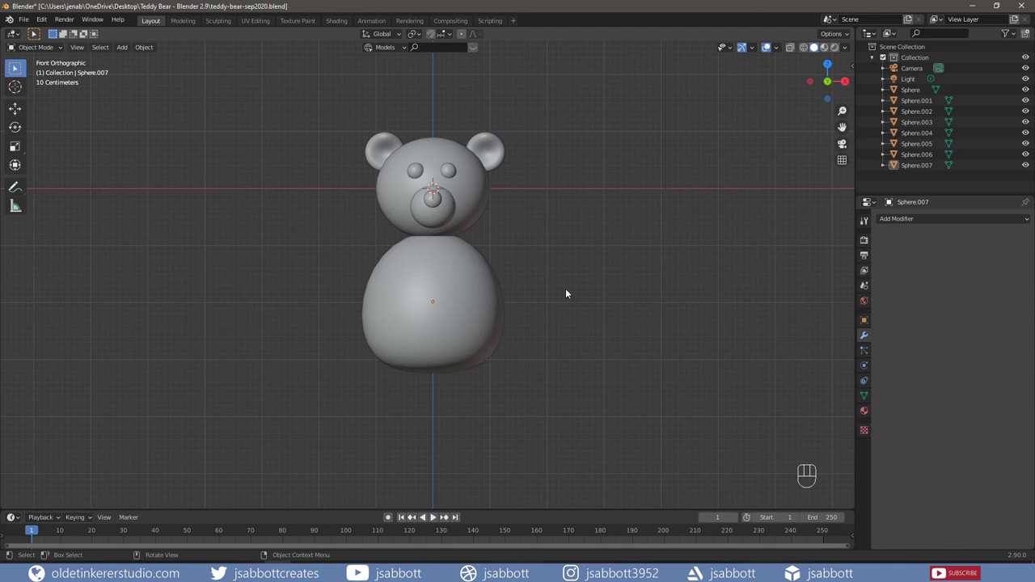
{"action": "key", "text": "shift+a"}
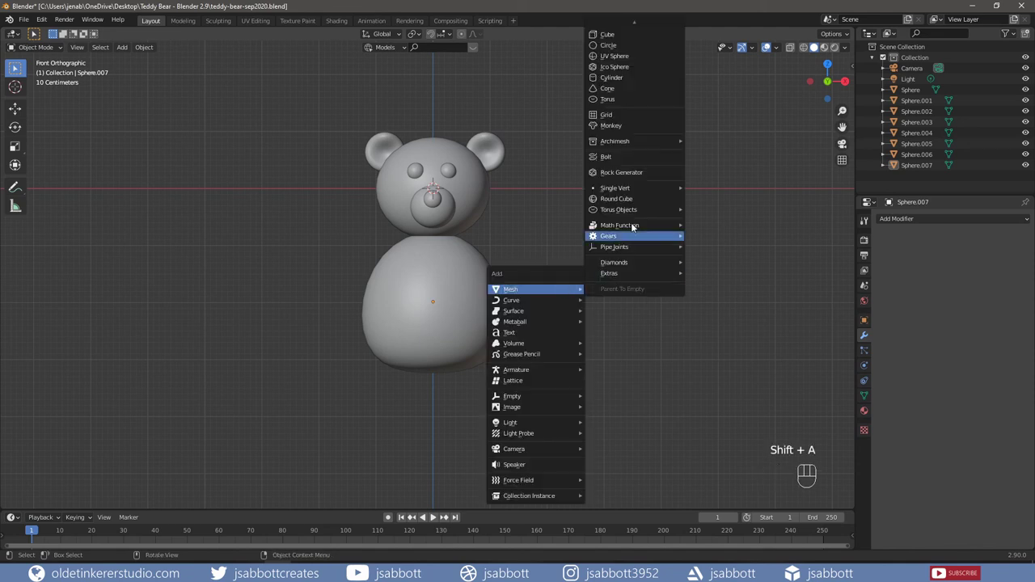
{"action": "left_click", "coordinate": [640, 56]}
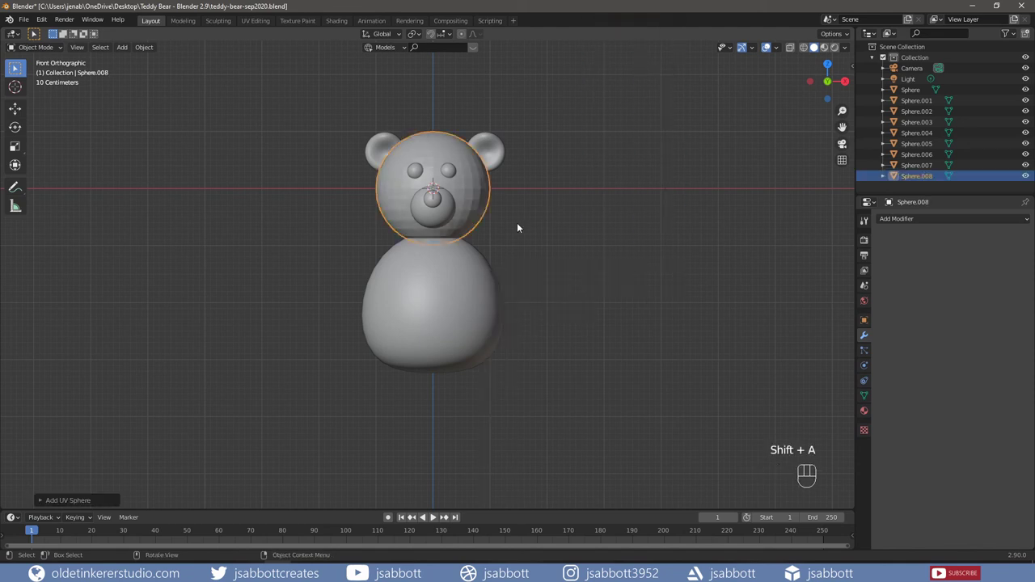
{"action": "key", "text": "g"}
{"action": "left_click", "coordinate": [685, 226]}
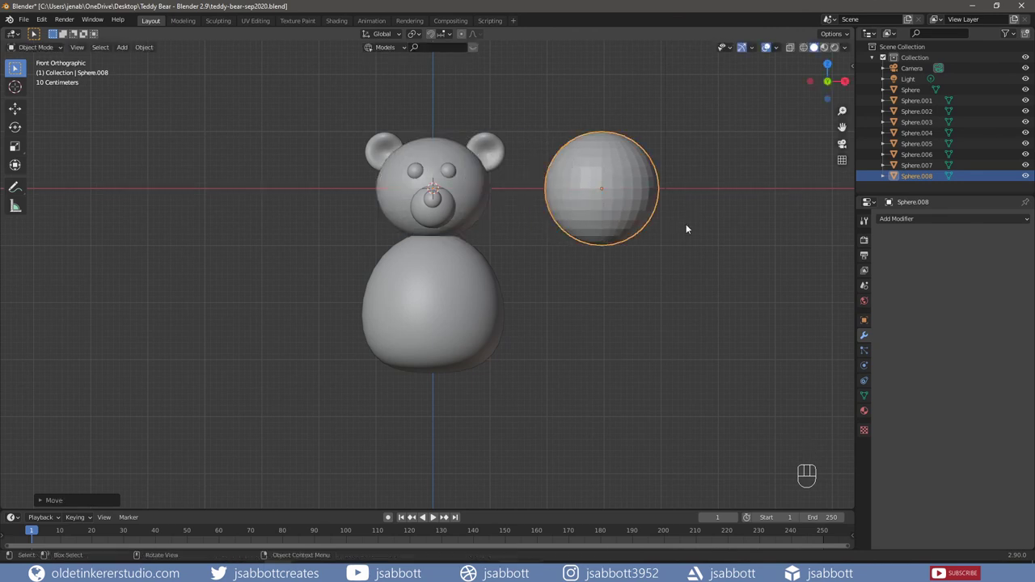
Edit the new sphere's mesh in wireframe view and select only the faces of its lower half.
{"action": "key", "text": "Tab"}
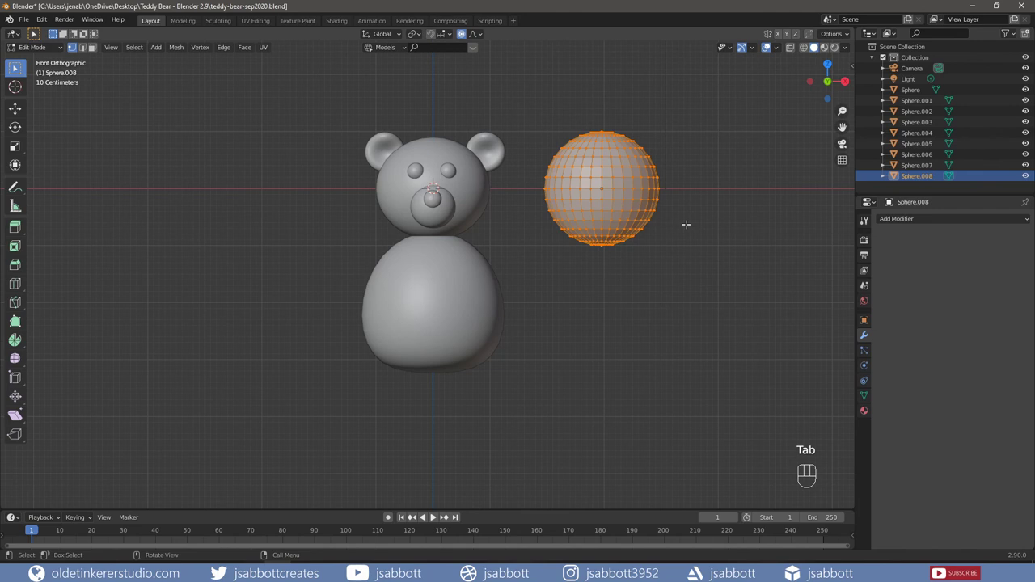
{"action": "key", "text": "z"}
{"action": "left_click", "coordinate": [607, 226]}
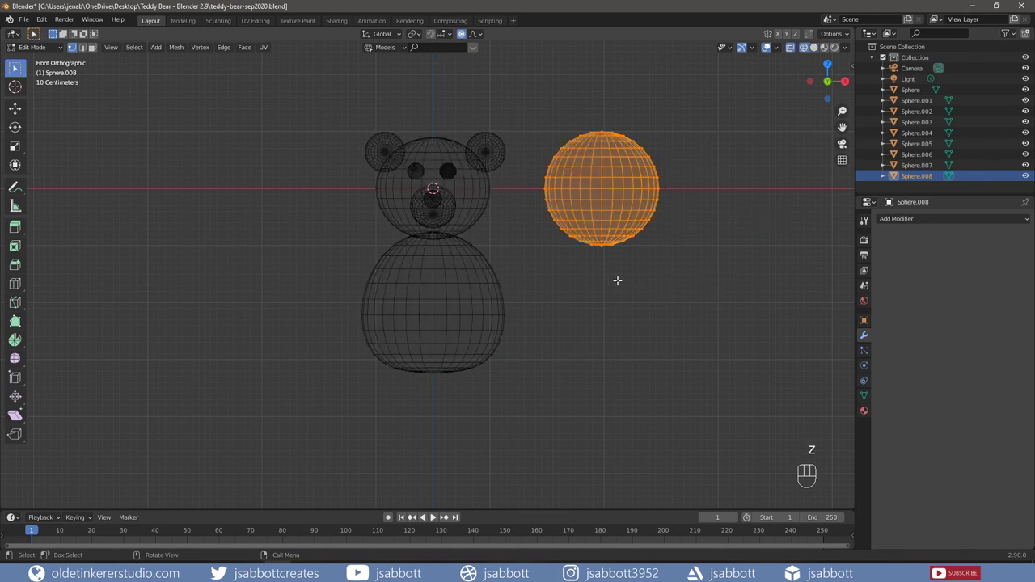
{"action": "key", "text": "3"}
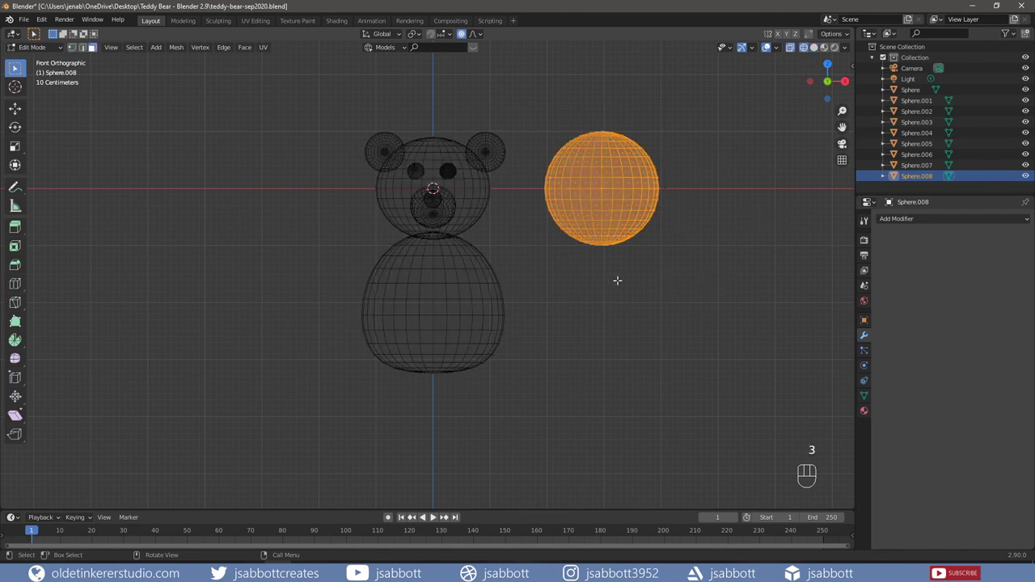
{"action": "left_click", "coordinate": [617, 281]}
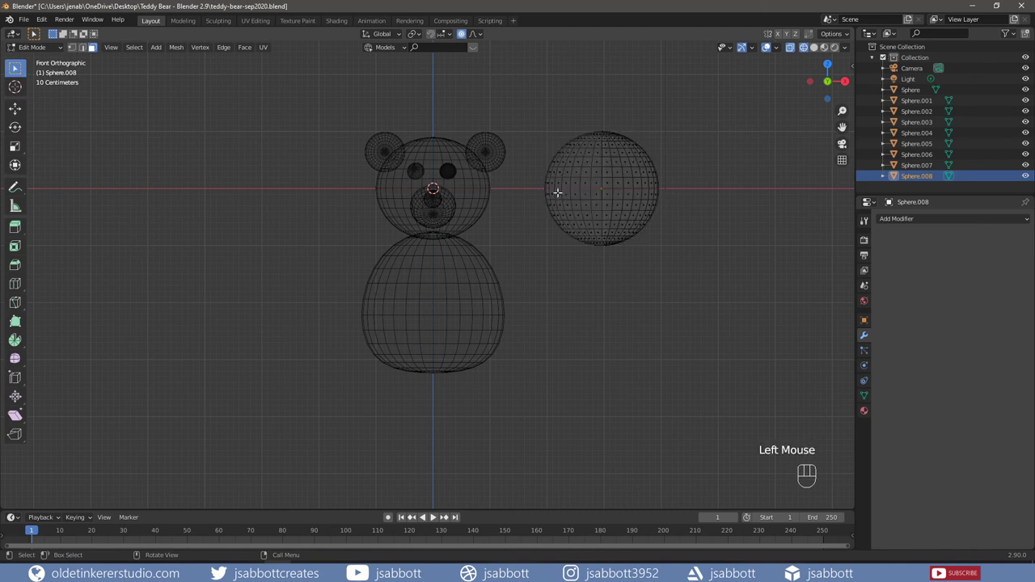
{"action": "key", "text": "b"}
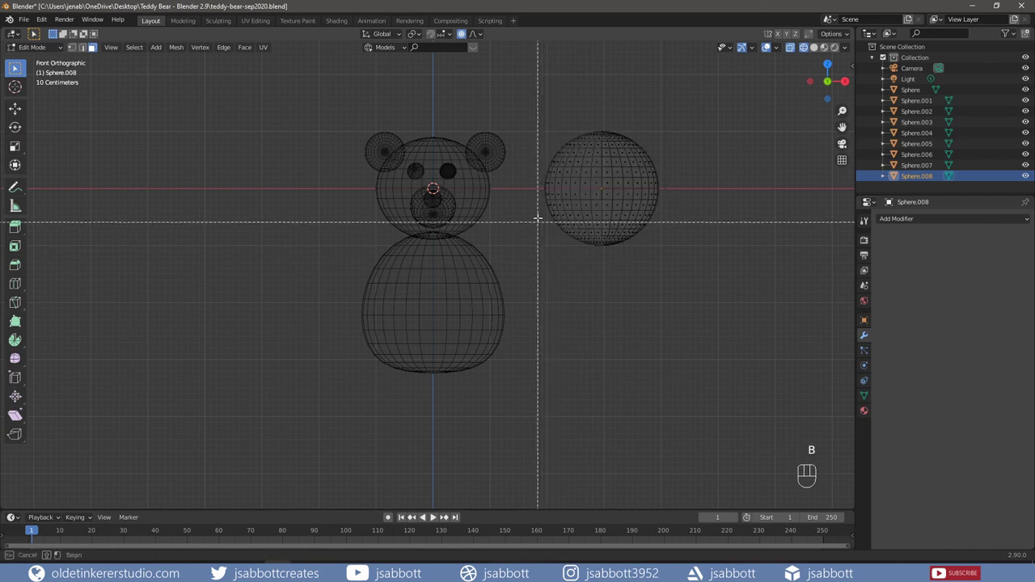
{"action": "left_click_drag", "start_coordinate": [536, 202], "coordinate": [658, 258]}
{"action": "middle_click_drag", "start_coordinate": [658, 259], "coordinate": [567, 282], "text": "shift"}
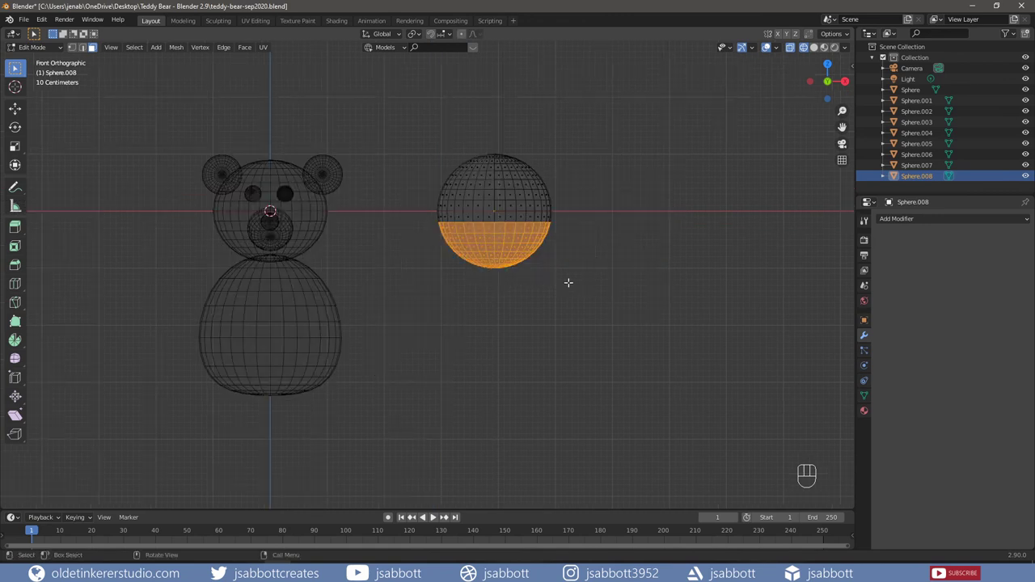
Pull the selected lower faces down along Z with smooth proportional editing at size 1.77, stretching the sphere to about twice its height.
{"action": "key", "text": "o"}
{"action": "key", "text": "g"}
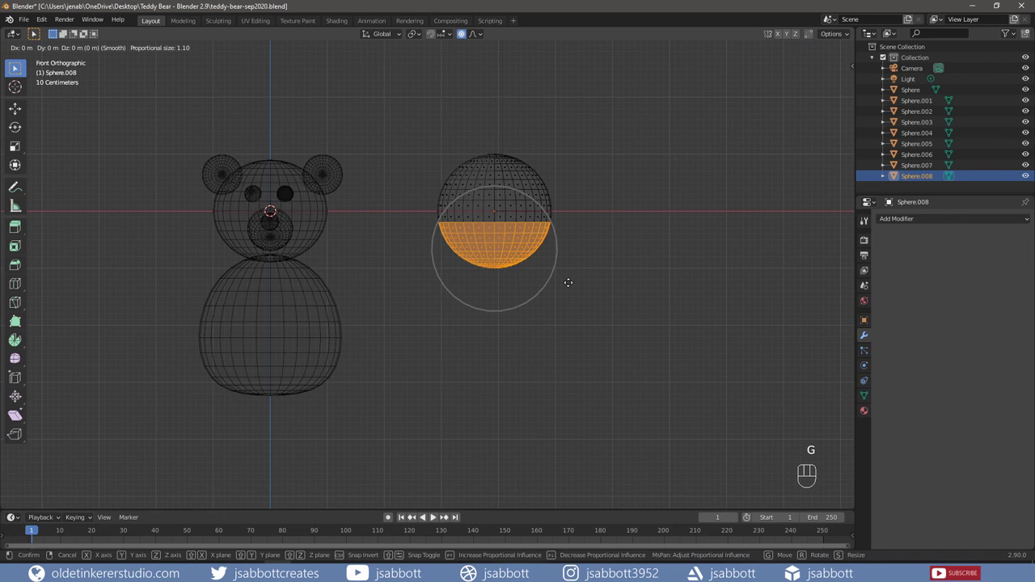
{"action": "key", "text": "z"}
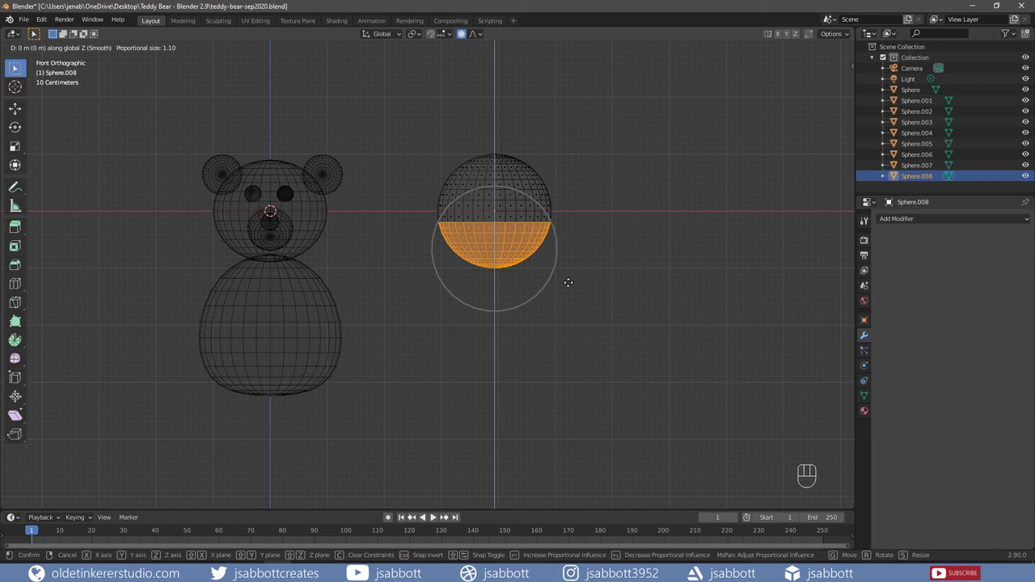
{"action": "scroll", "coordinate": [568, 282], "scroll_direction": "down", "scroll_amount": 3}
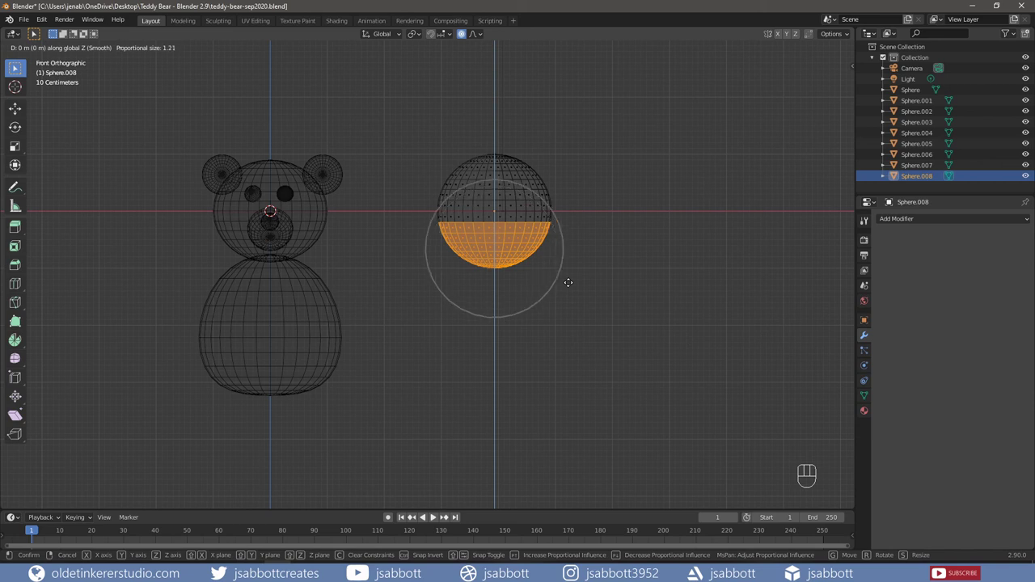
{"action": "scroll", "coordinate": [569, 282], "scroll_direction": "down", "scroll_amount": 1}
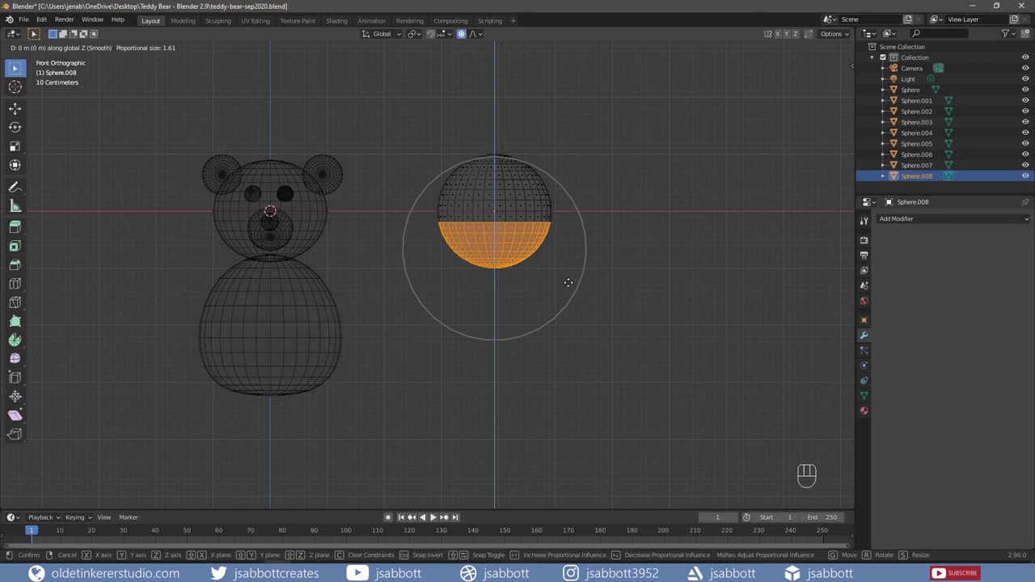
{"action": "scroll", "coordinate": [568, 282], "scroll_direction": "down", "scroll_amount": 1}
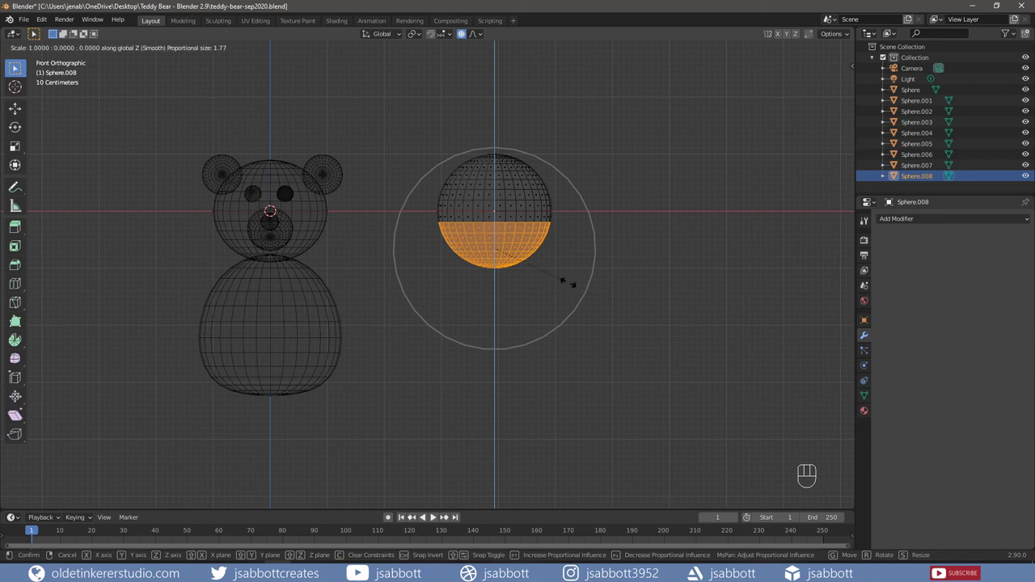
{"action": "key", "text": "ctrl+z"}
{"action": "key", "text": "g"}
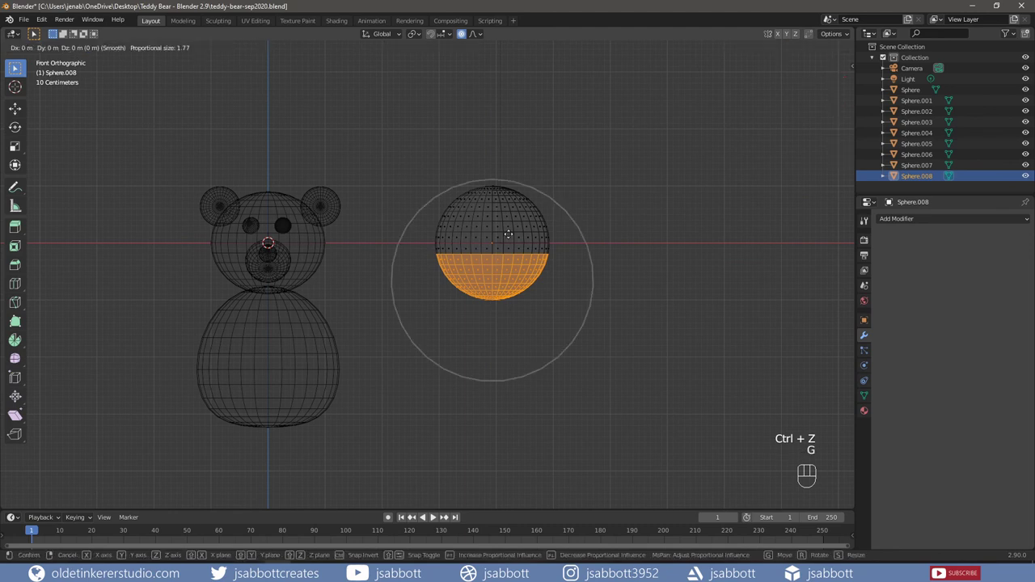
{"action": "key", "text": "z"}
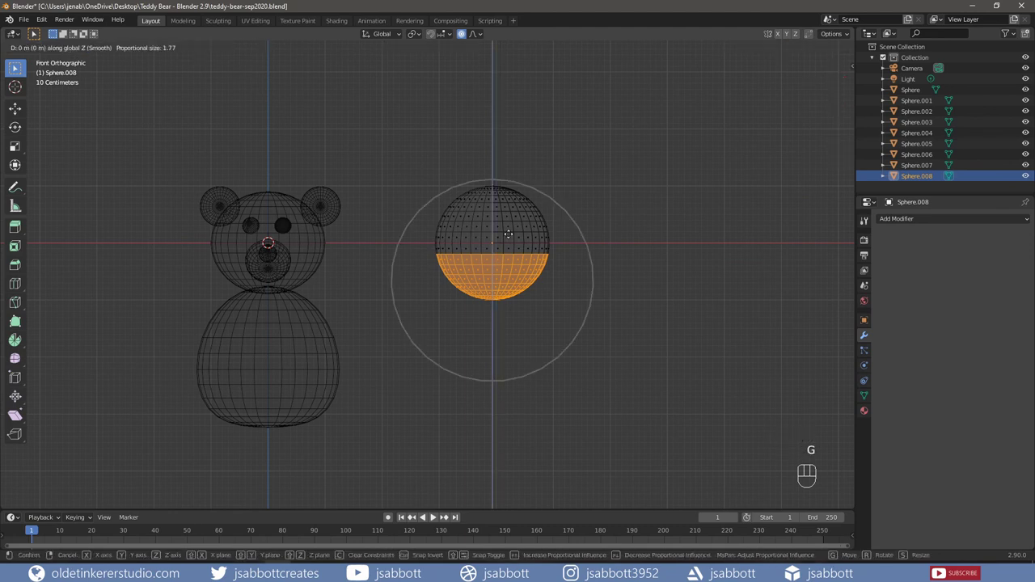
{"action": "left_click", "coordinate": [508, 235]}
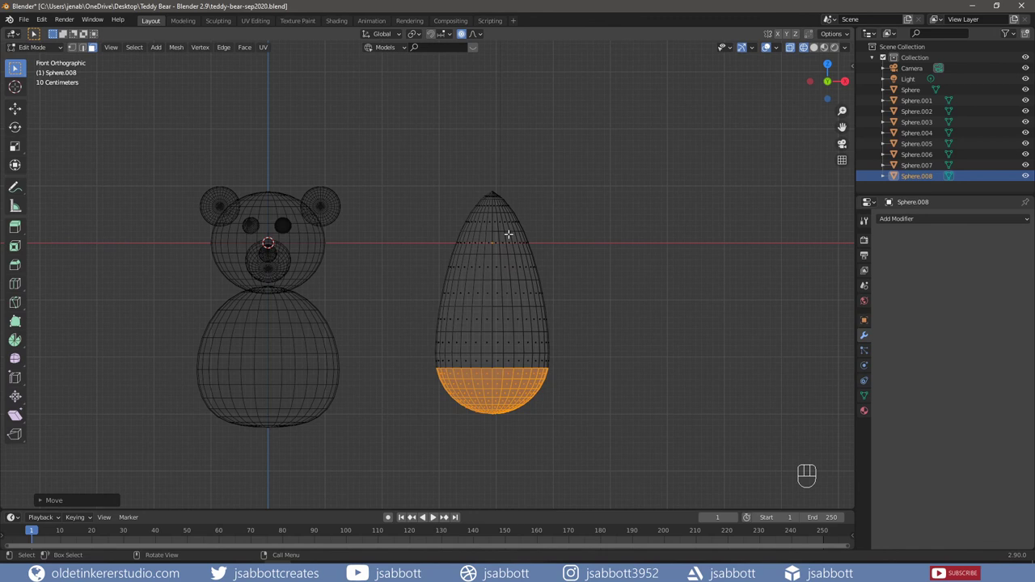
Select only the faces at the pointed top of the stretched sphere and move them with the proportional size reduced to 0.75.
{"action": "left_click", "coordinate": [453, 169]}
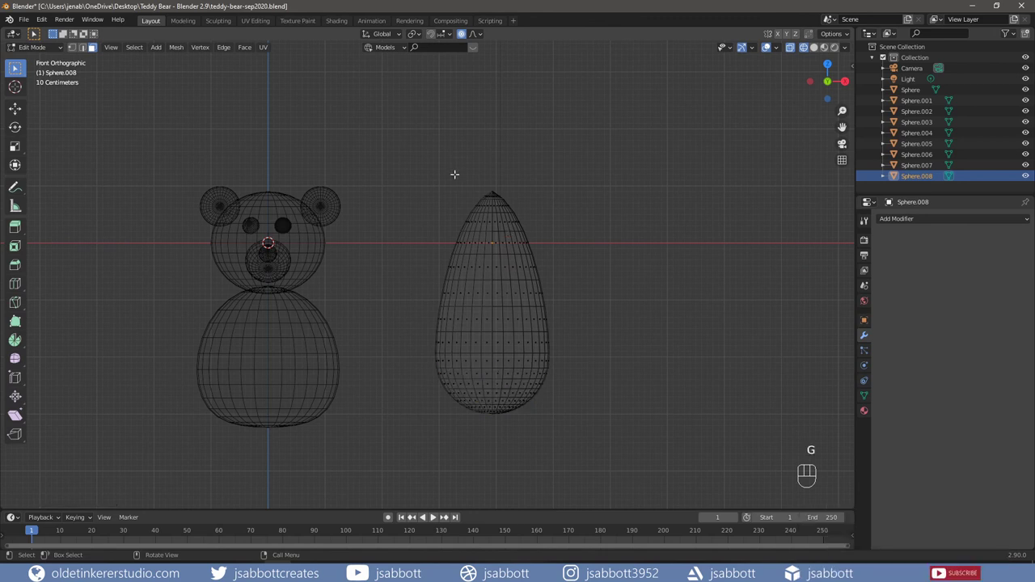
{"action": "key", "text": "g"}
{"action": "left_click", "coordinate": [437, 166]}
{"action": "key", "text": "b"}
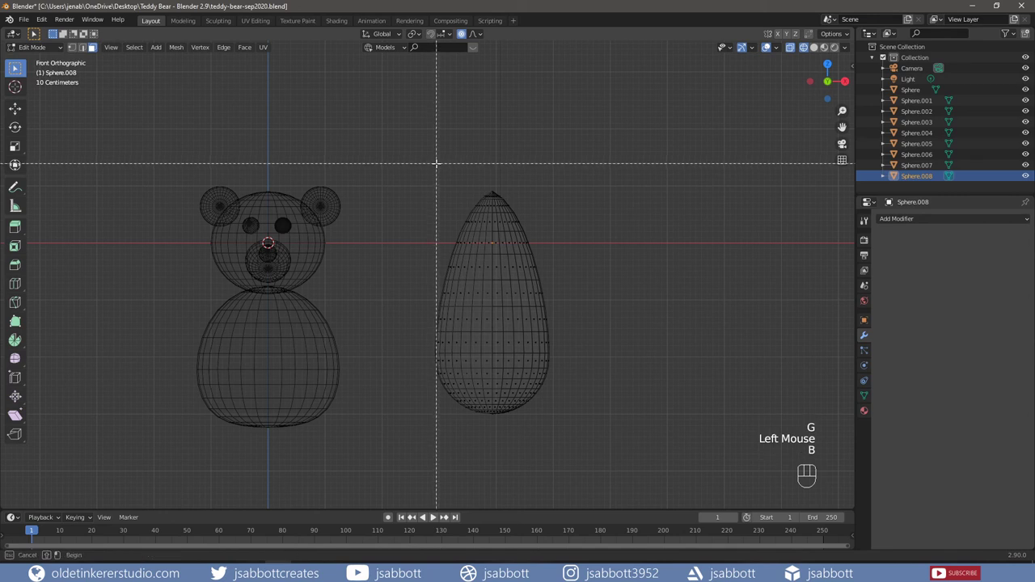
{"action": "left_click_drag", "start_coordinate": [436, 164], "coordinate": [532, 227]}
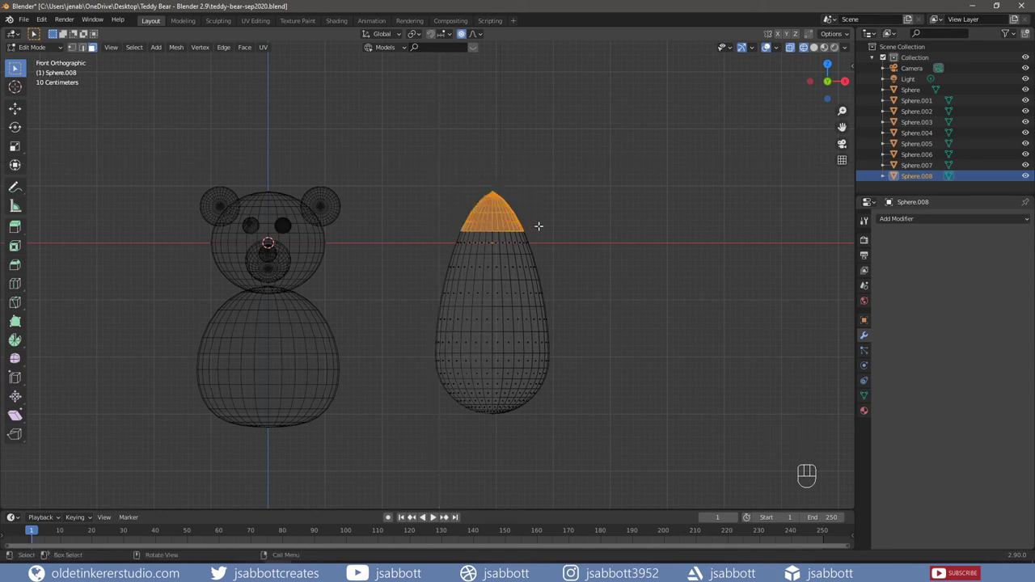
{"action": "key", "text": "g"}
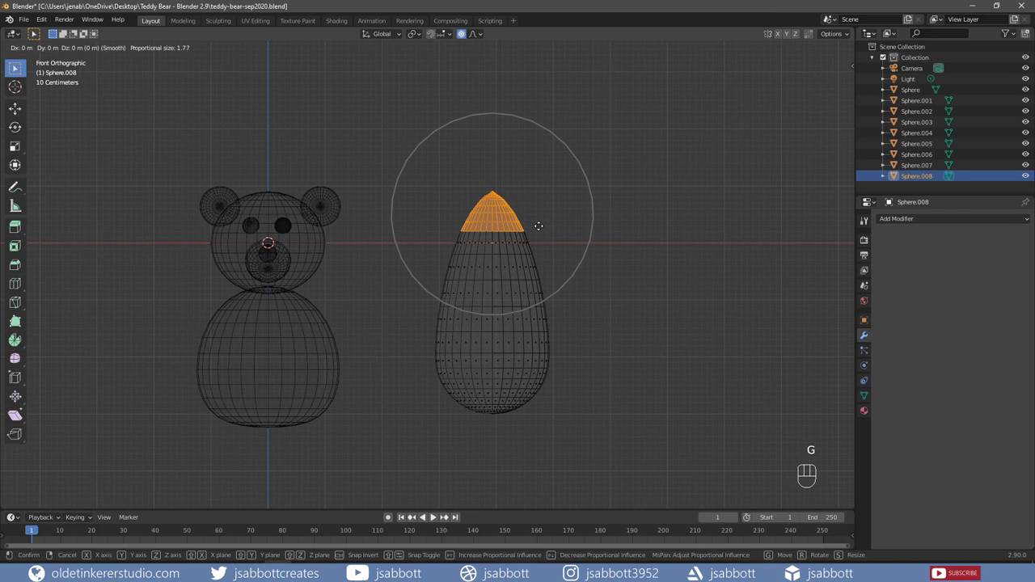
{"action": "scroll", "coordinate": [538, 226], "scroll_direction": "down", "scroll_amount": 1}
{"action": "scroll", "coordinate": [539, 225], "scroll_direction": "up", "scroll_amount": 1}
{"action": "scroll", "coordinate": [538, 225], "scroll_direction": "up", "scroll_amount": 1}
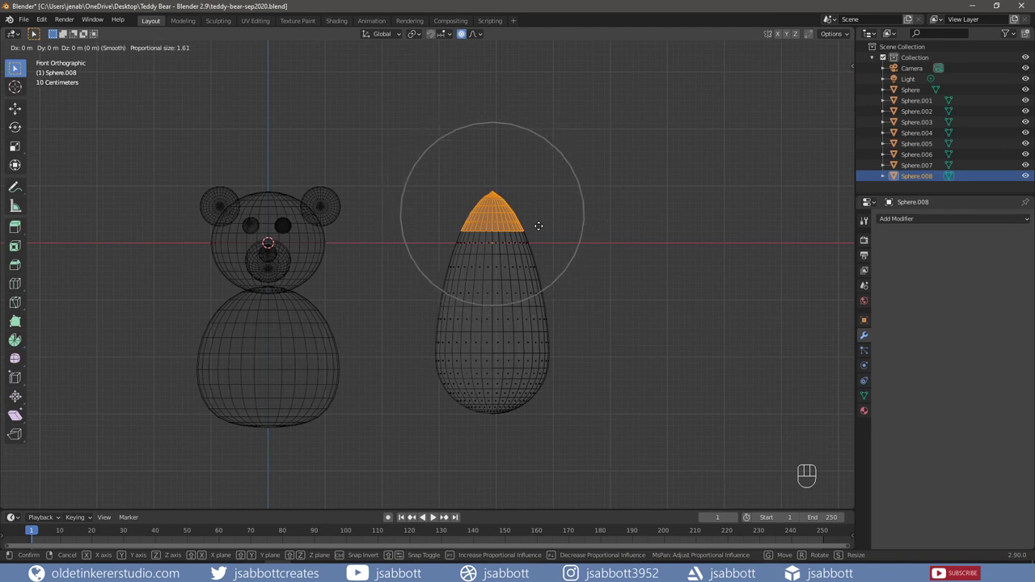
{"action": "scroll", "coordinate": [538, 226], "scroll_direction": "up", "scroll_amount": 3}
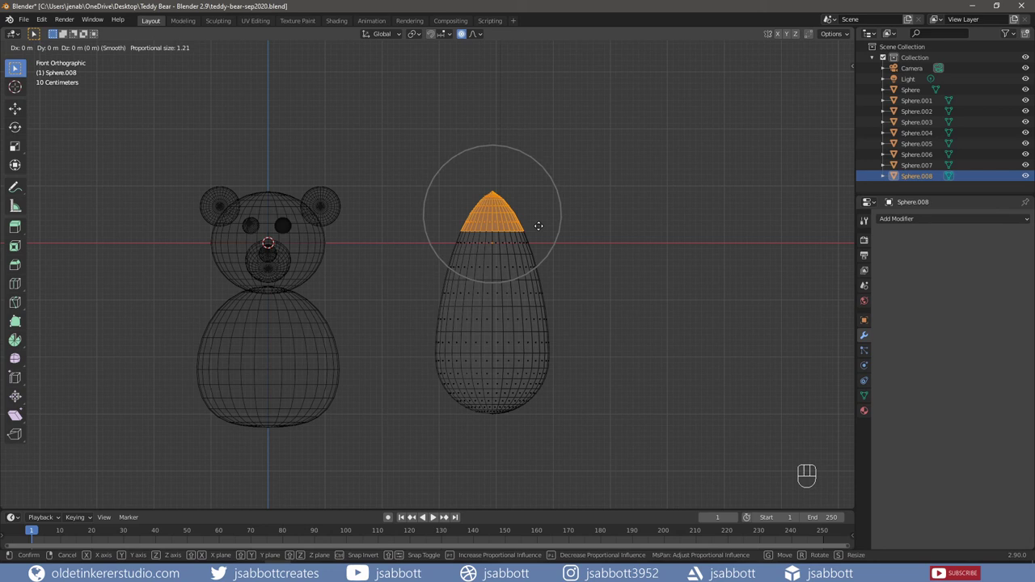
{"action": "scroll", "coordinate": [538, 225], "scroll_direction": "up", "scroll_amount": 5}
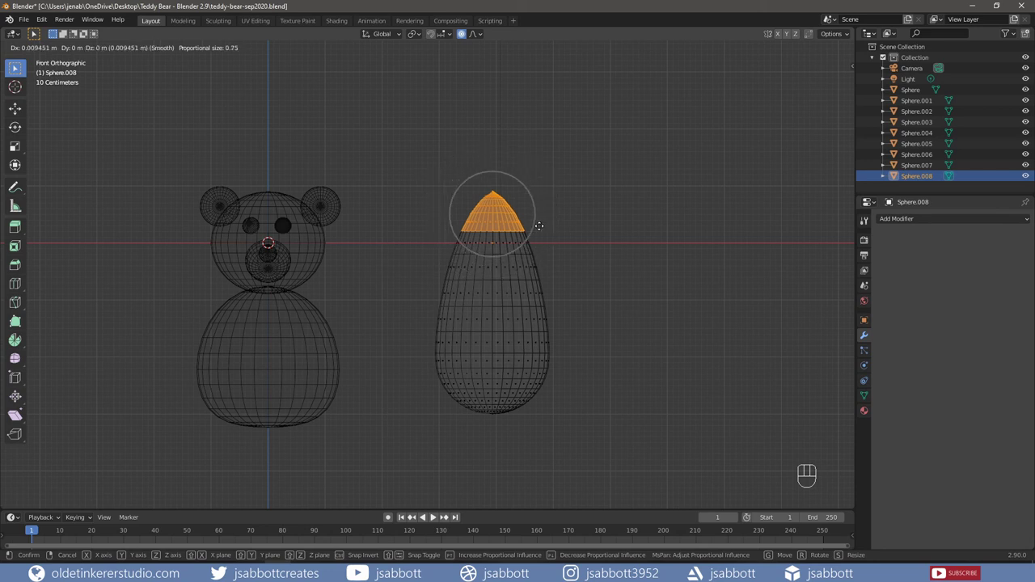
Scale the selected top section of the elongated sphere by 0.5 along X, with a proportional editing size of 0.68.
{"action": "scroll", "coordinate": [538, 225], "scroll_direction": "up", "scroll_amount": 1}
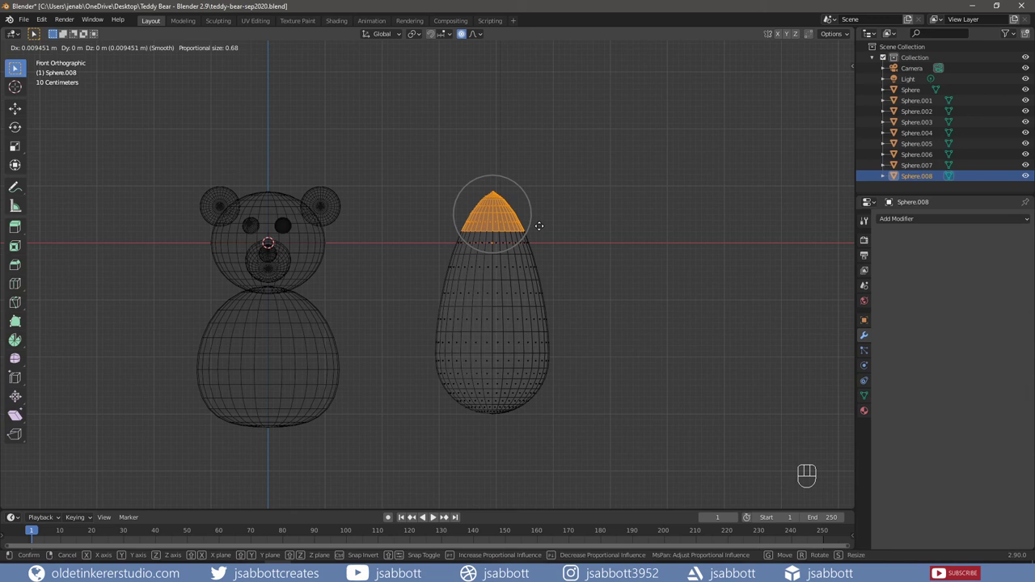
{"action": "key", "text": "s"}
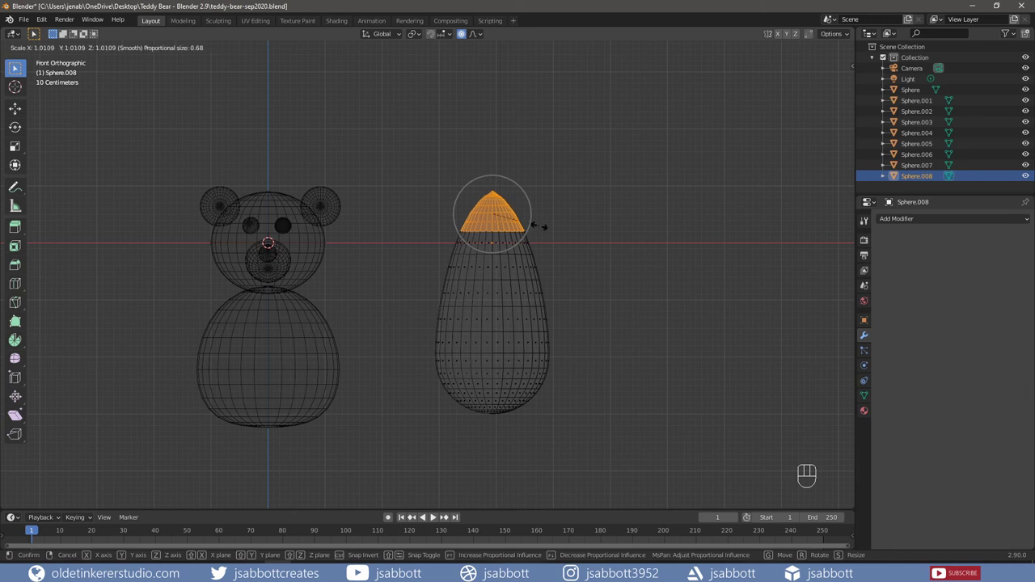
{"action": "key", "text": "x"}
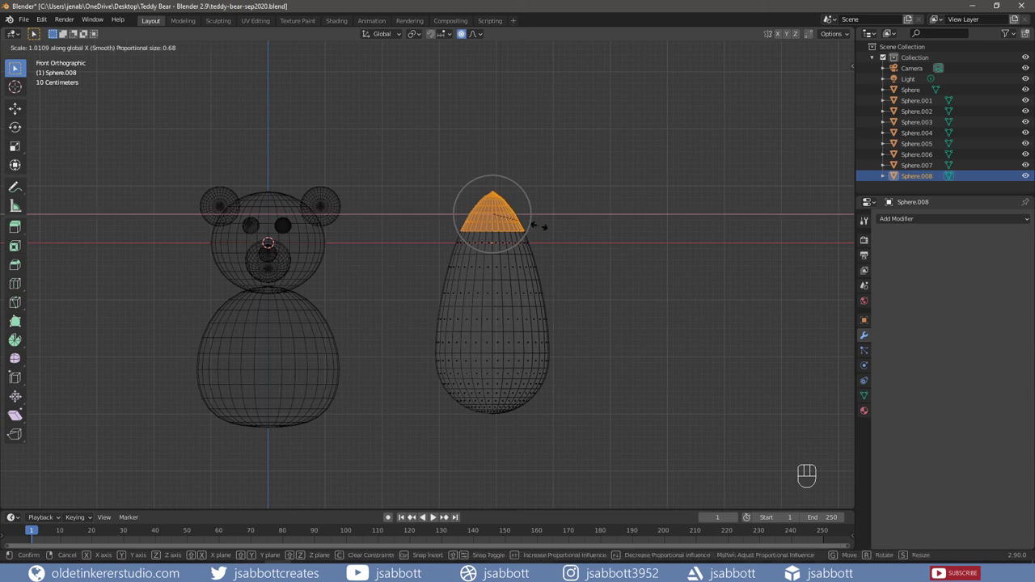
{"action": "type", "text": ".5"}
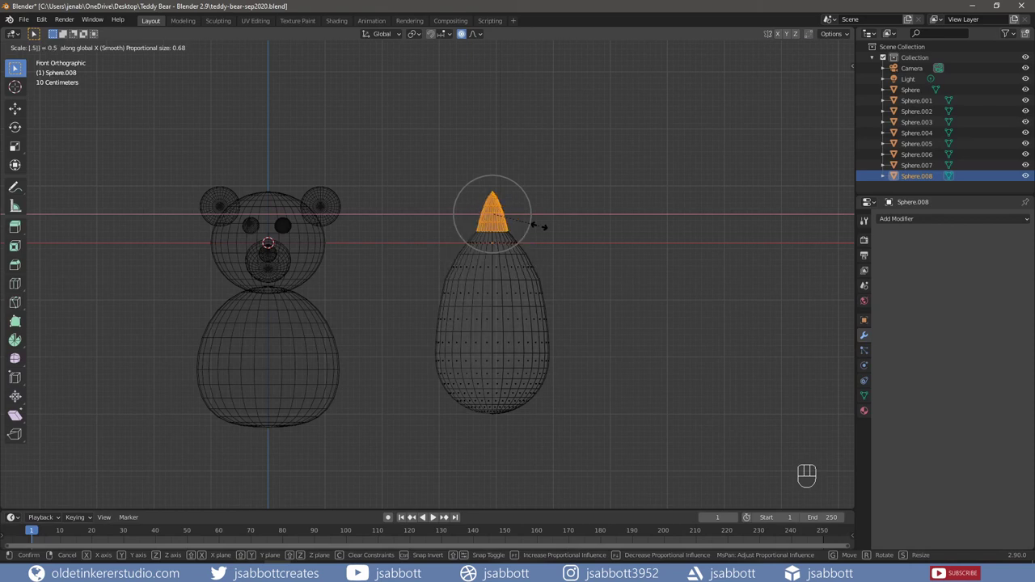
{"action": "key", "text": "Return"}
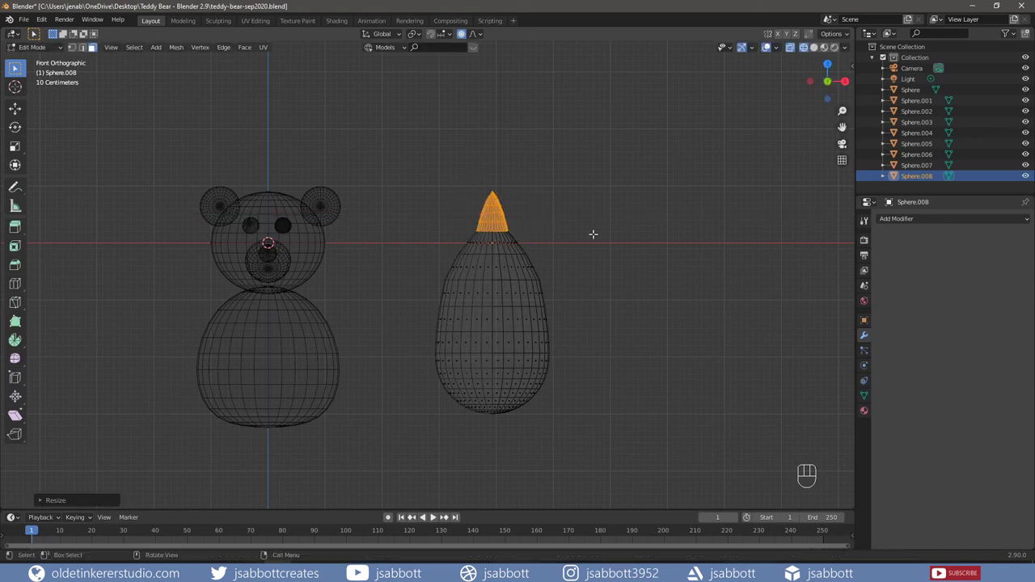
In solid shading, move the vertex at the elongated sphere's bottom pole 1 m along Z with proportional editing.
{"action": "key", "text": "z"}
{"action": "left_click", "coordinate": [666, 233]}
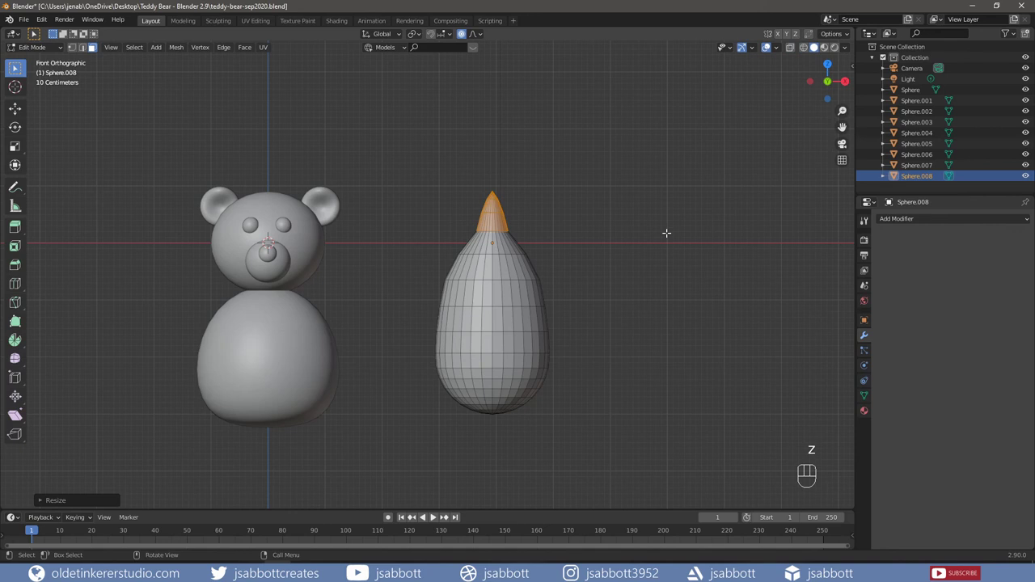
{"action": "key", "text": "1"}
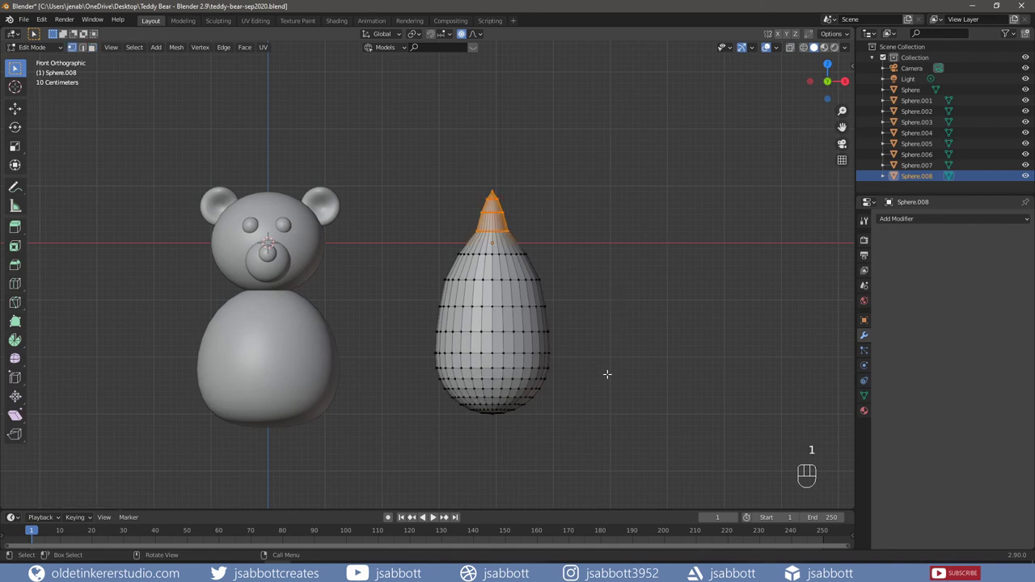
{"action": "middle_click_drag", "start_coordinate": [607, 374], "coordinate": [570, 345]}
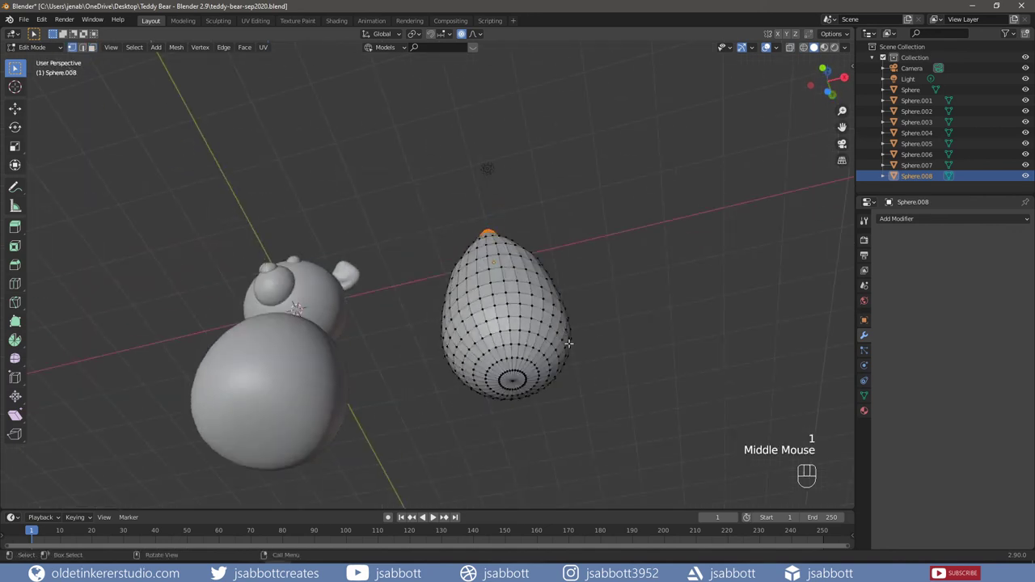
{"action": "left_click", "coordinate": [512, 380]}
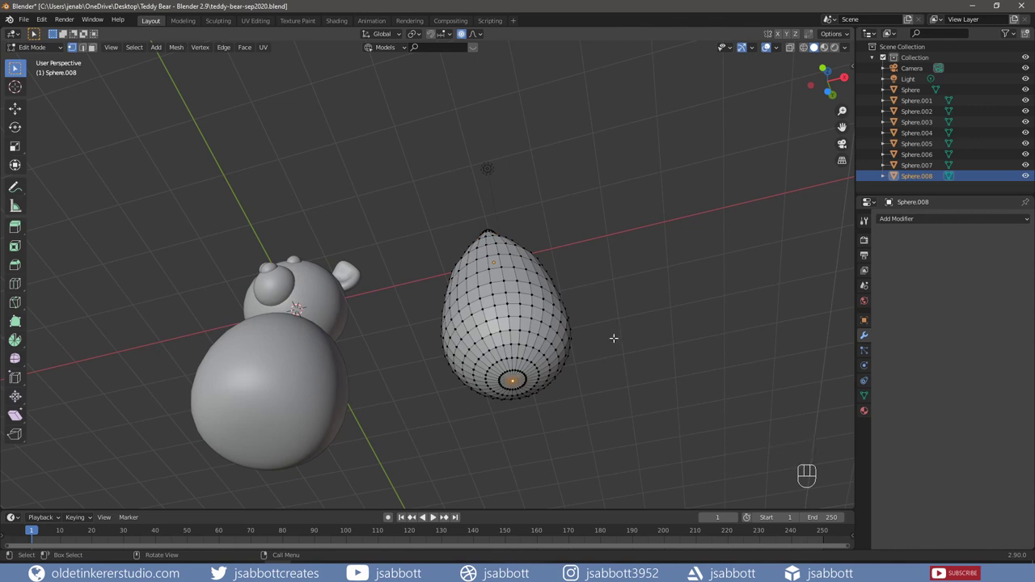
{"action": "key", "text": "g"}
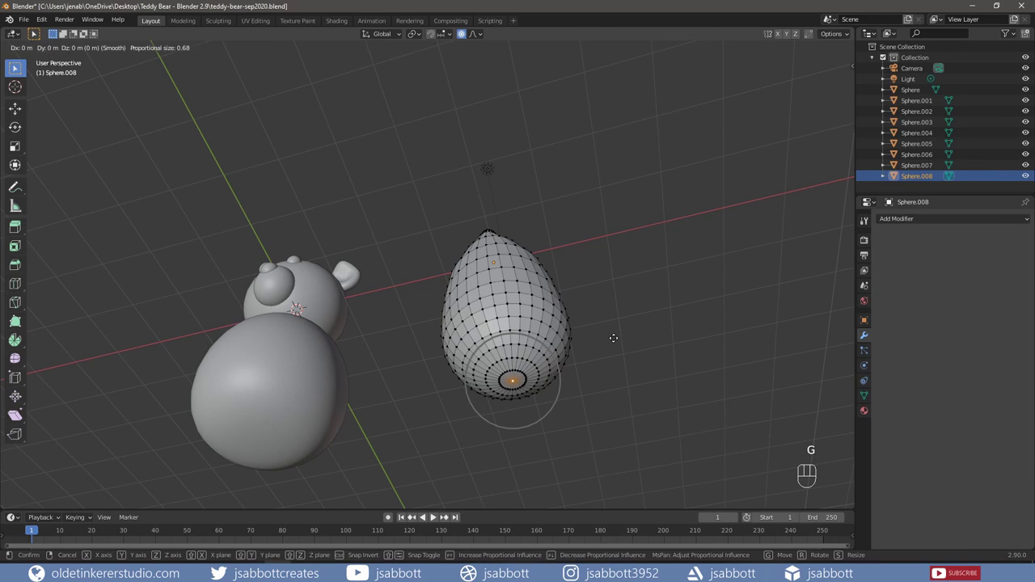
{"action": "key", "text": "z"}
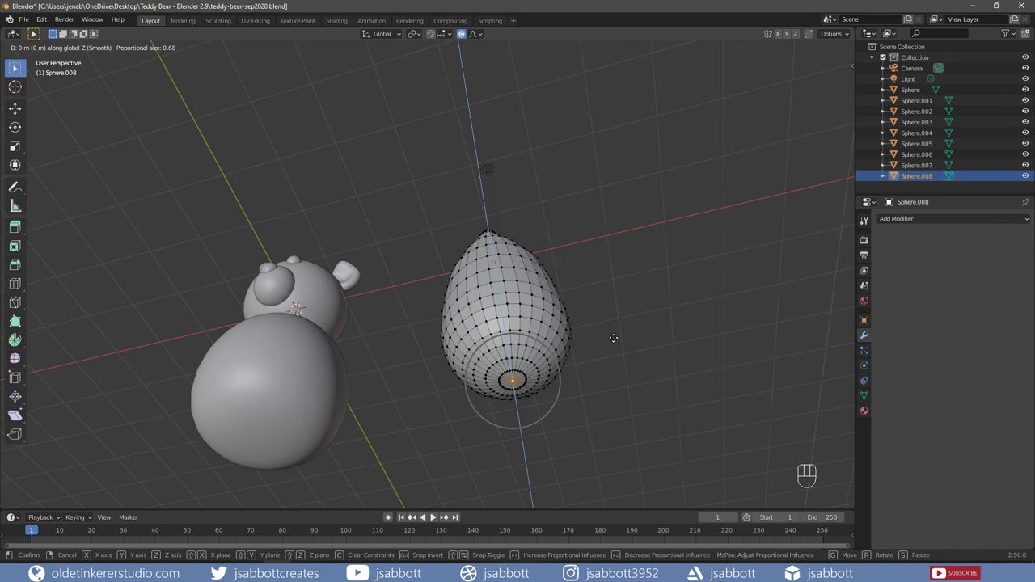
{"action": "type", "text": "1"}
{"action": "key", "text": "Return"}
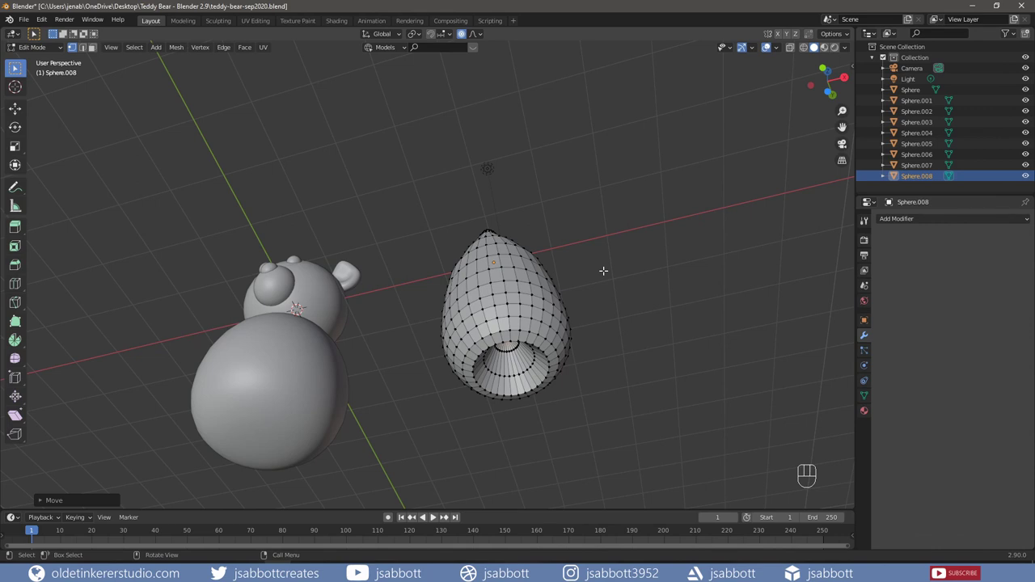
Turn off proportional editing, return to Object Mode and scale the whole limb shape by 0.5.
{"action": "key", "text": "o"}
{"action": "key", "text": "Tab"}
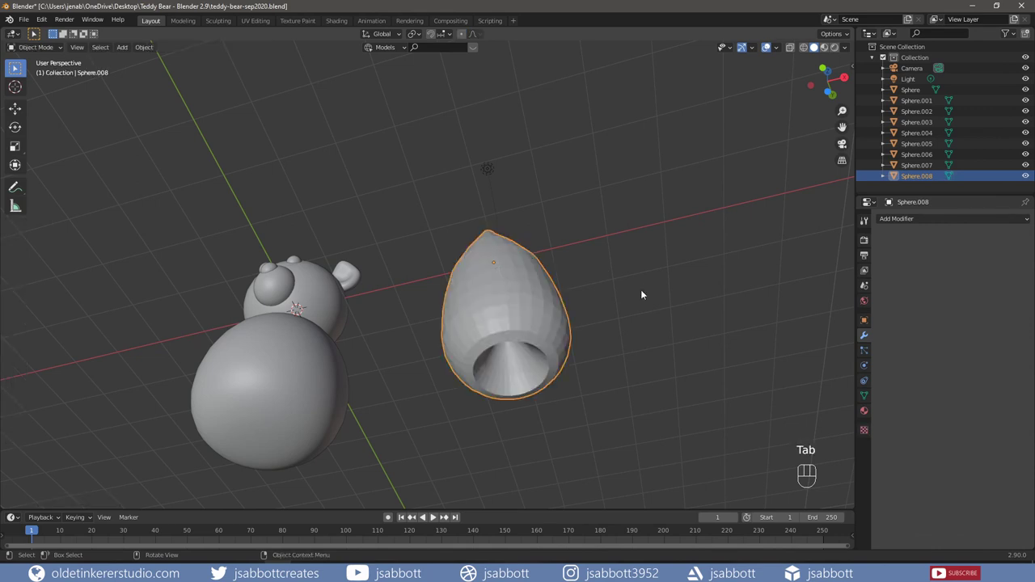
{"action": "key", "text": "KP_1"}
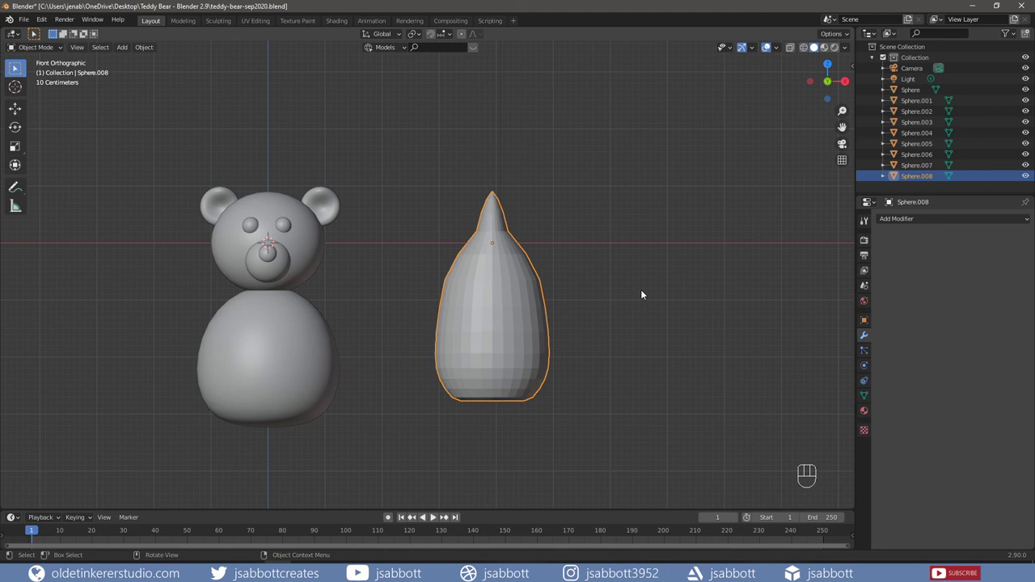
{"action": "type", "text": "s.5"}
{"action": "left_click", "coordinate": [642, 291]}
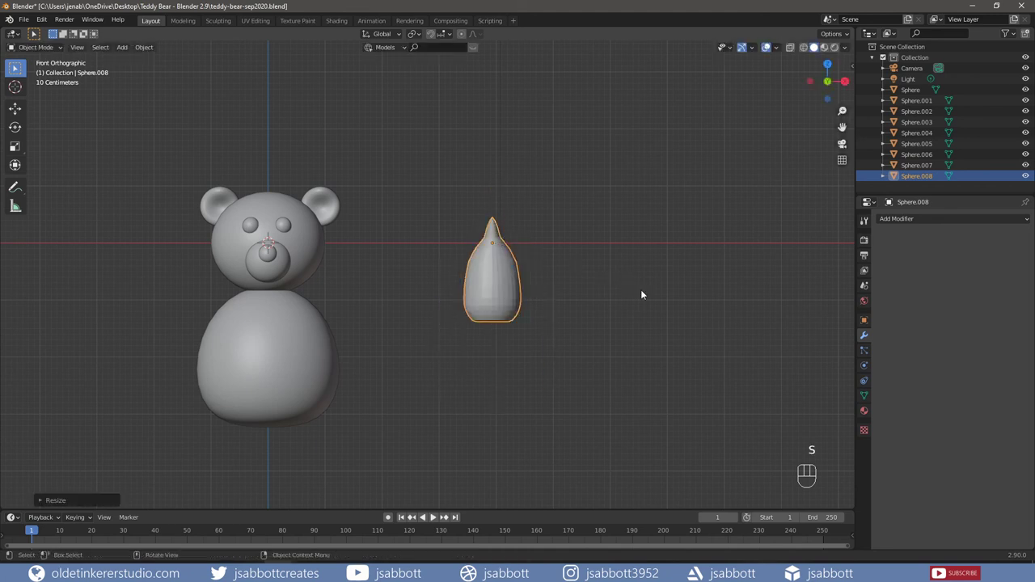
Rotate the limb shape -90° about the global X axis and shade it smooth.
{"action": "key", "text": "ctrl+z"}
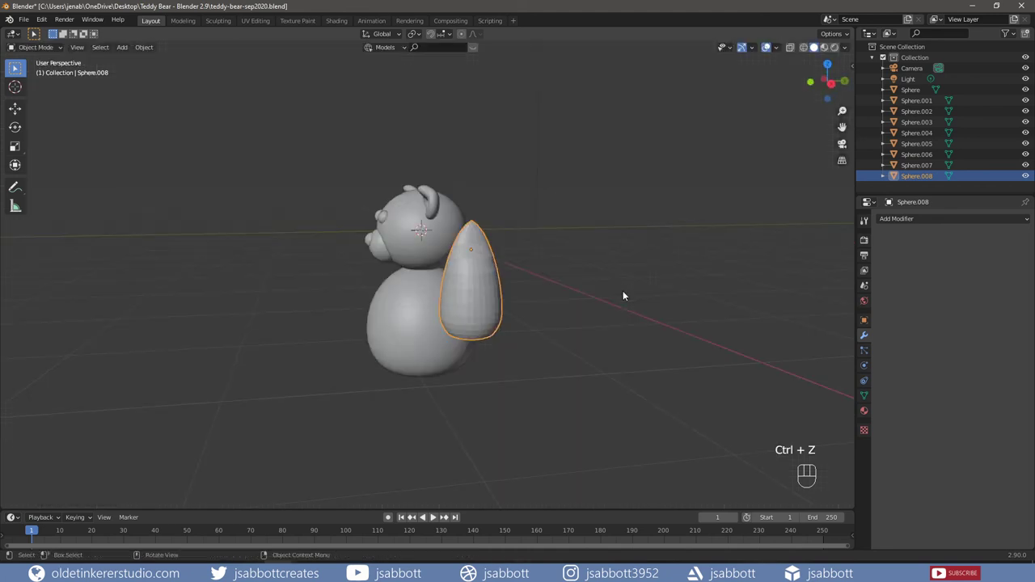
{"action": "type", "text": "r"}
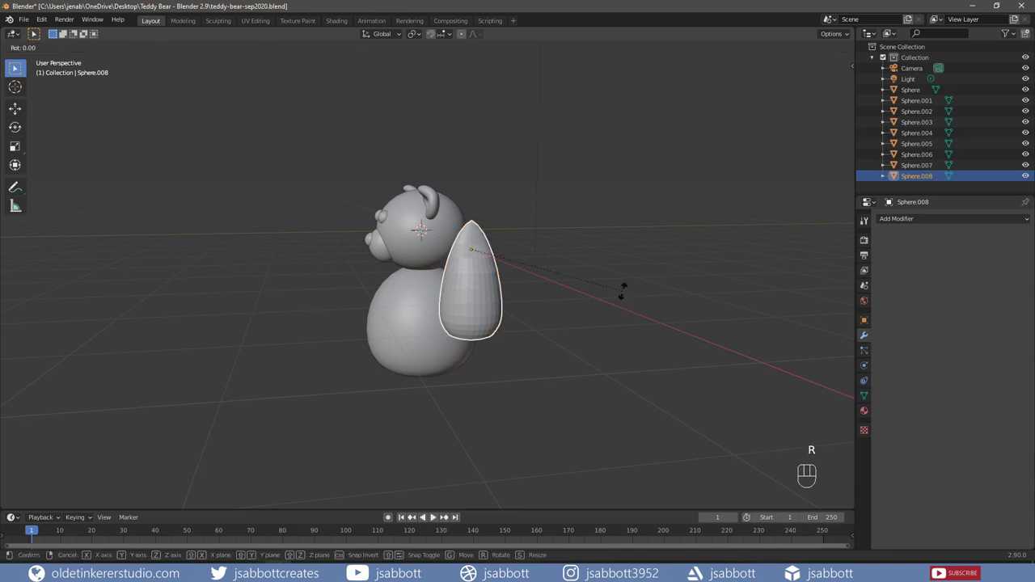
{"action": "type", "text": "x"}
{"action": "type", "text": "0"}
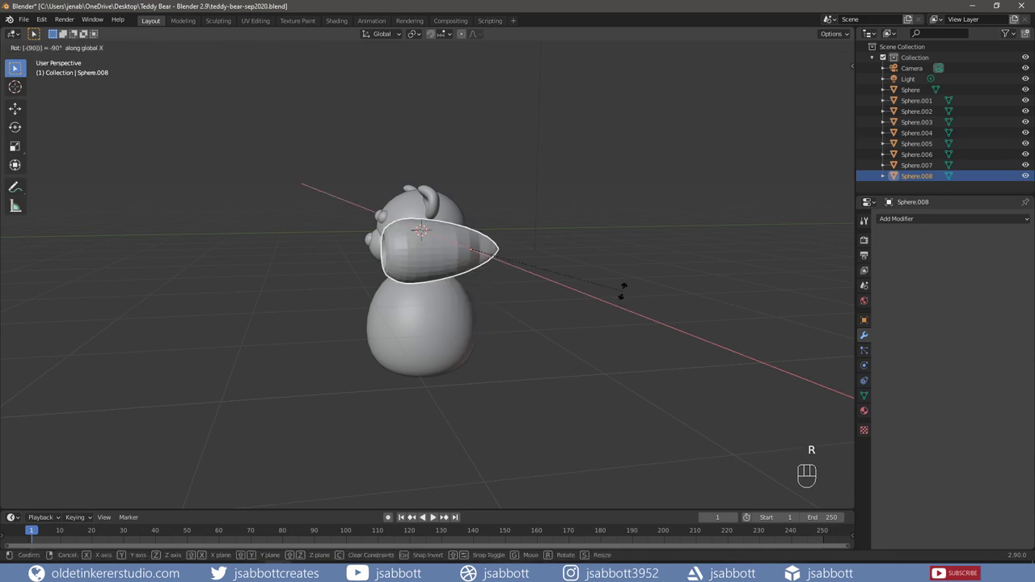
{"action": "key", "text": "Return"}
{"action": "right_click", "coordinate": [444, 254]}
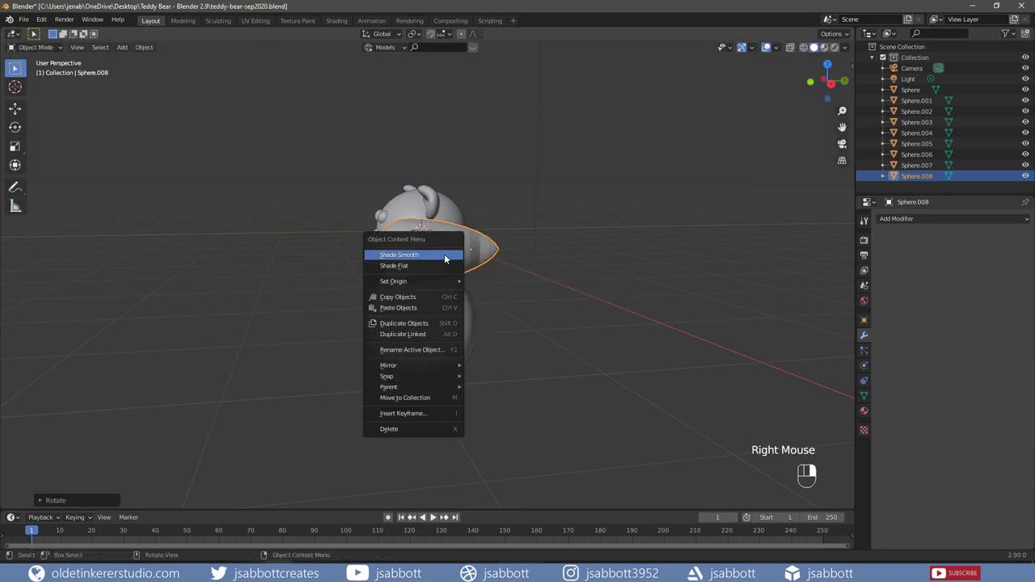
{"action": "left_click", "coordinate": [444, 254]}
Apply the scale and the rotation to the limb shape.
{"action": "middle_click_drag", "start_coordinate": [498, 323], "coordinate": [565, 328]}
{"action": "key", "text": "ctrl+a"}
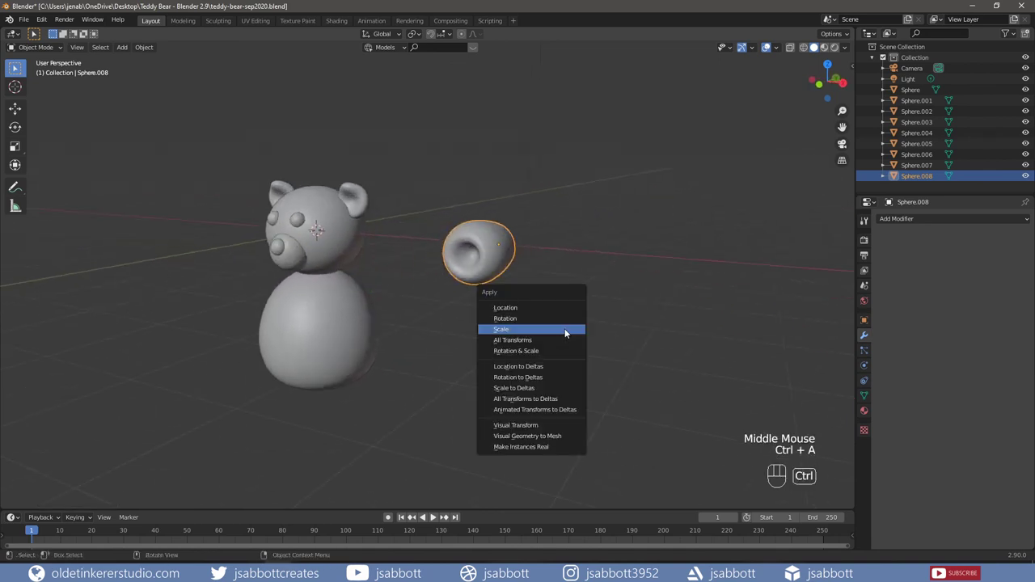
{"action": "left_click", "coordinate": [564, 329]}
{"action": "key", "text": "ctrl+a"}
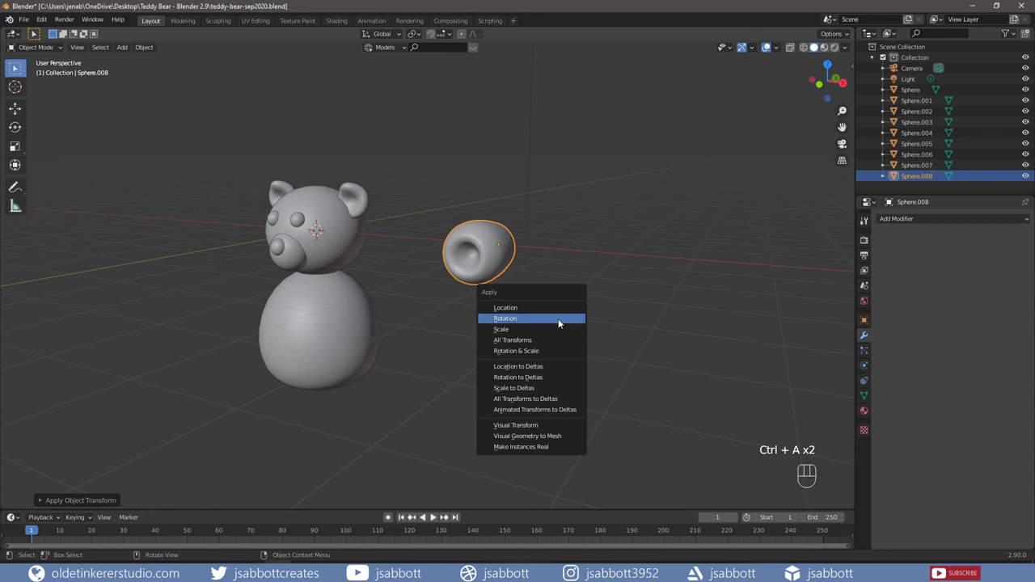
{"action": "left_click", "coordinate": [558, 318]}
Add a UV sphere and move it along X to the far side of the limb shape, clear of it.
{"action": "key", "text": "KP_1"}
{"action": "left_click", "coordinate": [540, 348]}
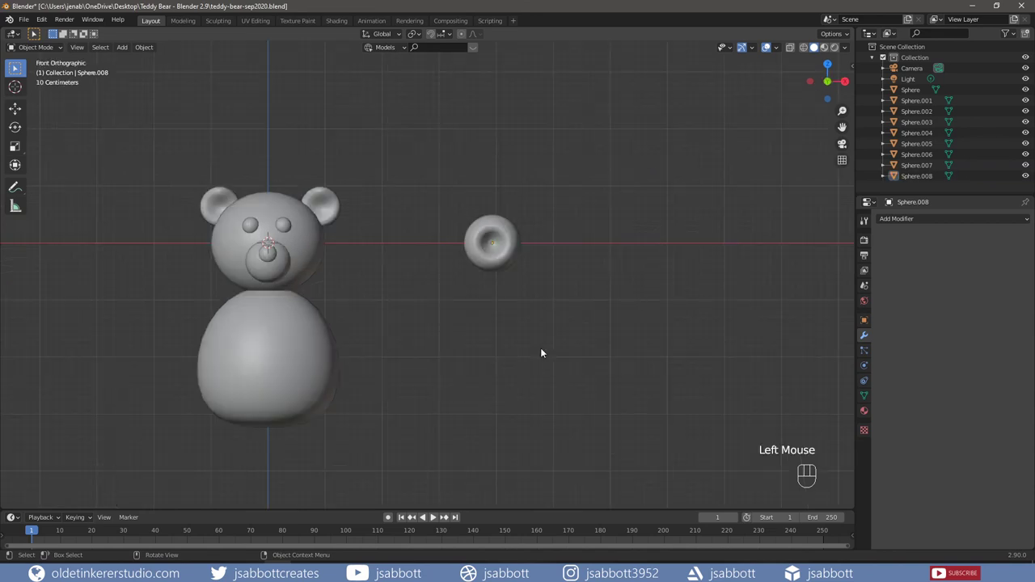
{"action": "key", "text": "shift+a"}
{"action": "mouse_move", "coordinate": [540, 350]}
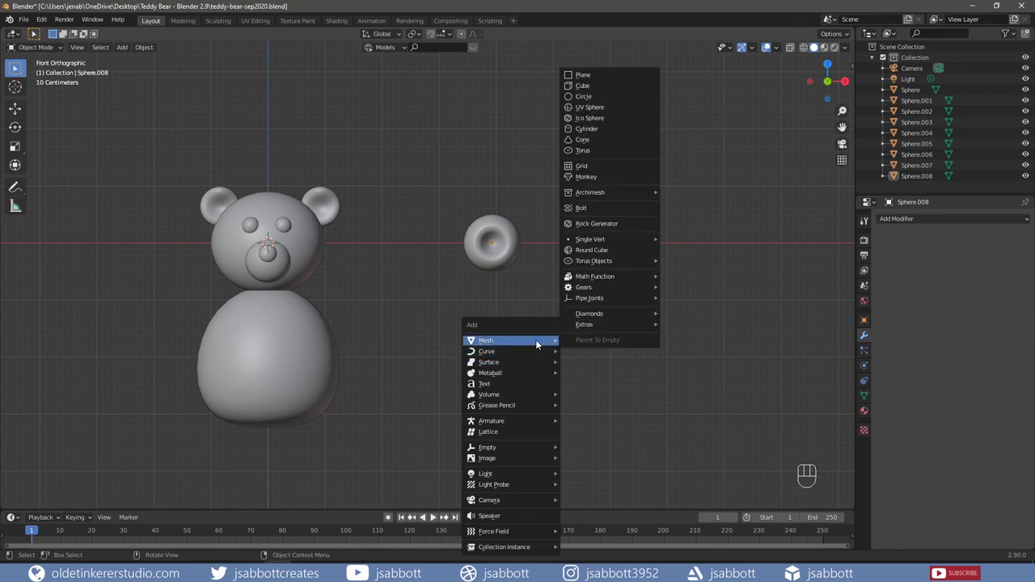
{"action": "left_click", "coordinate": [616, 107]}
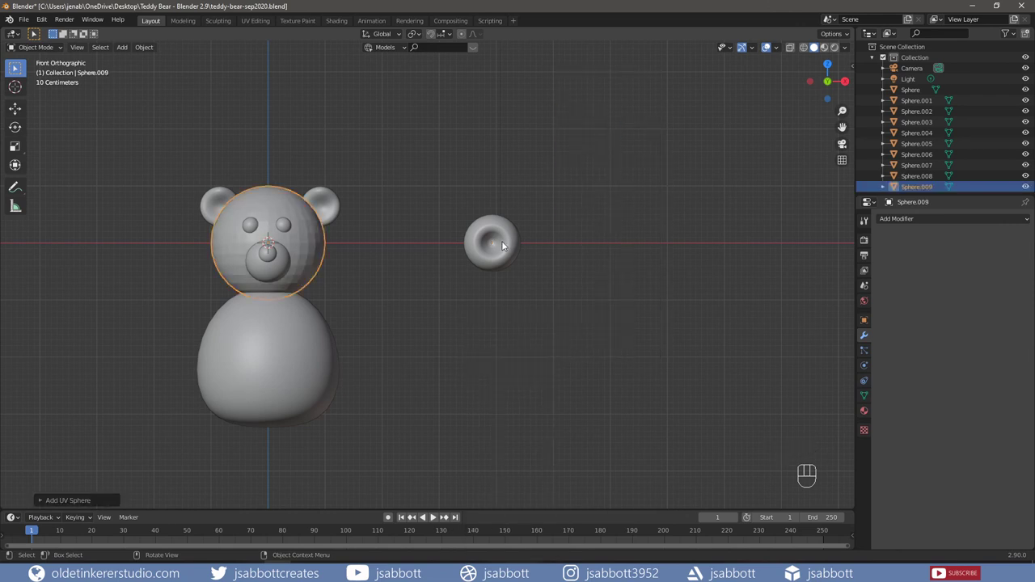
{"action": "key", "text": "g"}
{"action": "key", "text": "x"}
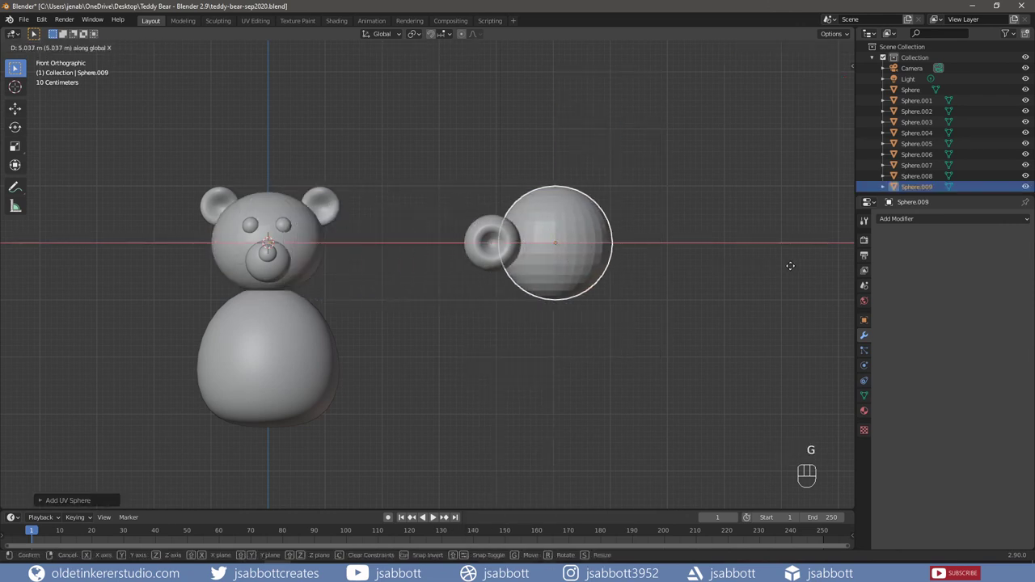
{"action": "left_click", "coordinate": [822, 259]}
Shrink the new sphere to roughly a third of its size and rotate it 90° about the global X axis.
{"action": "middle_click_drag", "start_coordinate": [733, 258], "coordinate": [651, 227], "text": "shift"}
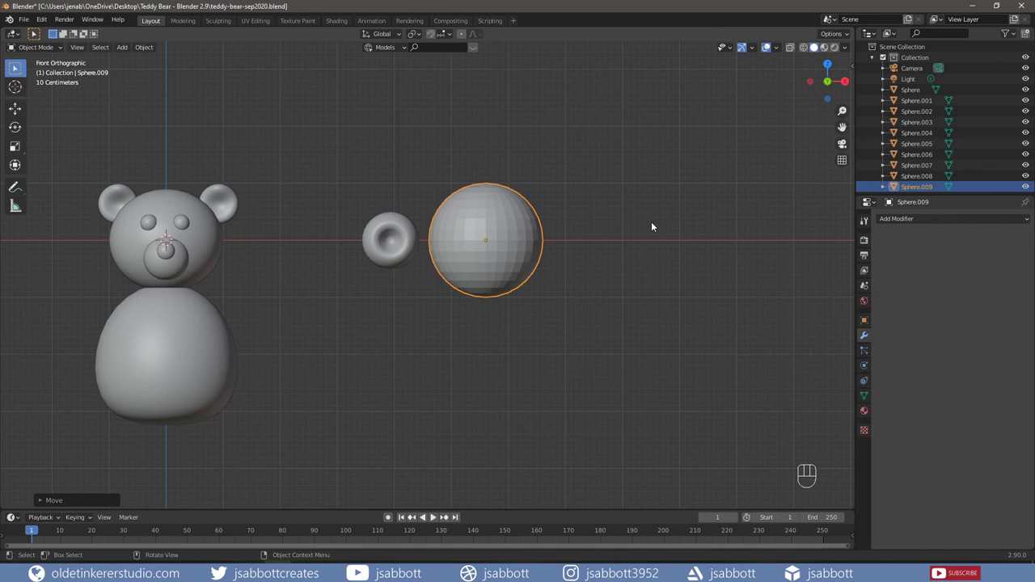
{"action": "key", "text": "s"}
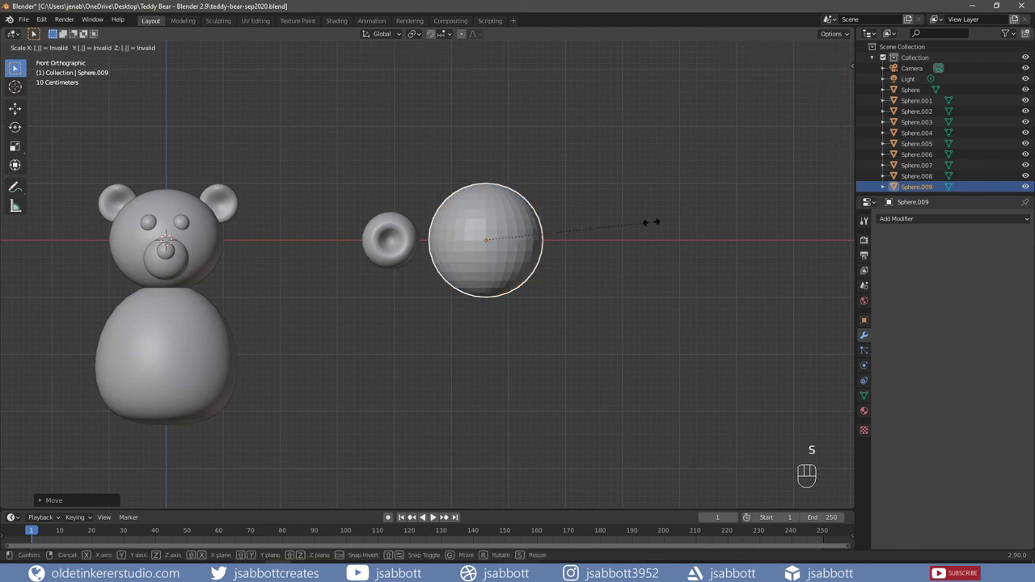
{"action": "left_click", "coordinate": [651, 222]}
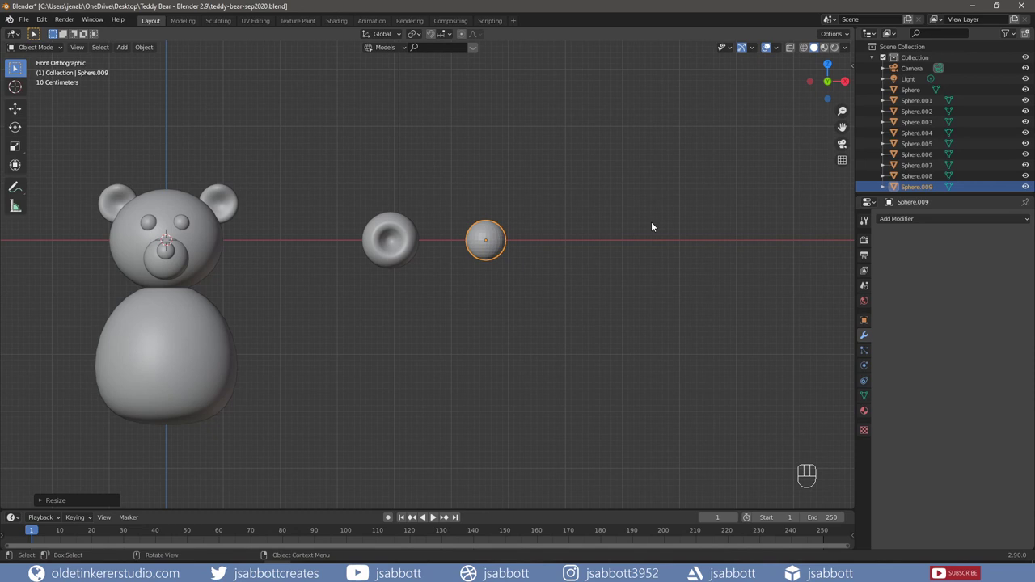
{"action": "type", "text": "rx90"}
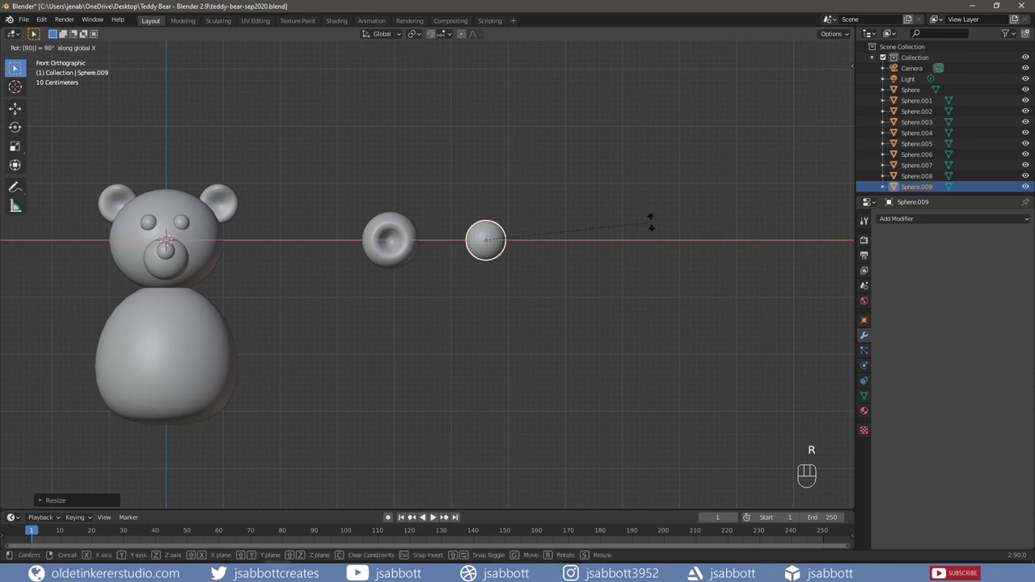
{"action": "left_click", "coordinate": [651, 222]}
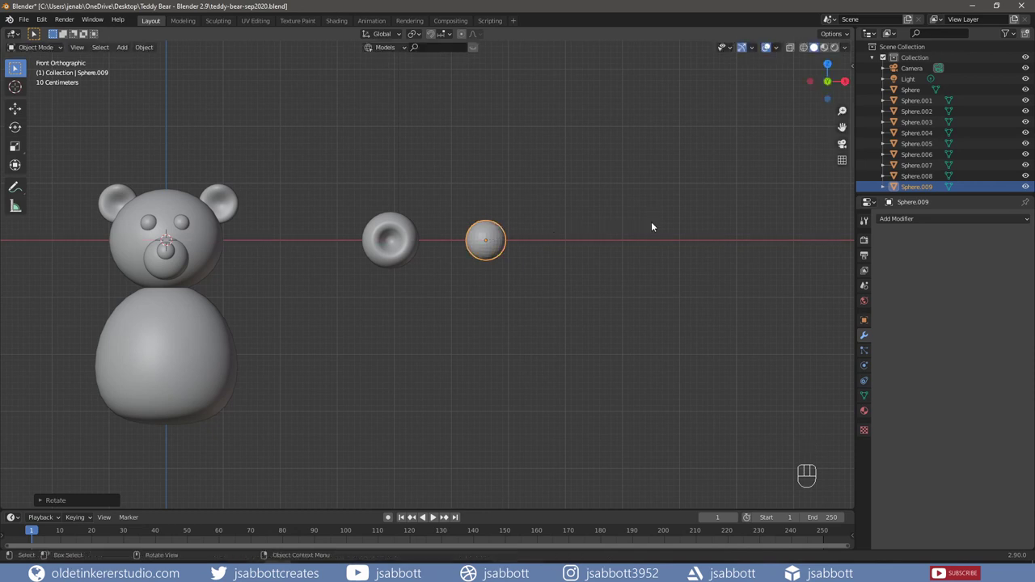
Flatten the small sphere by scaling it by 0.3 along the global Y axis in the right side view.
{"action": "key", "text": "KP_3"}
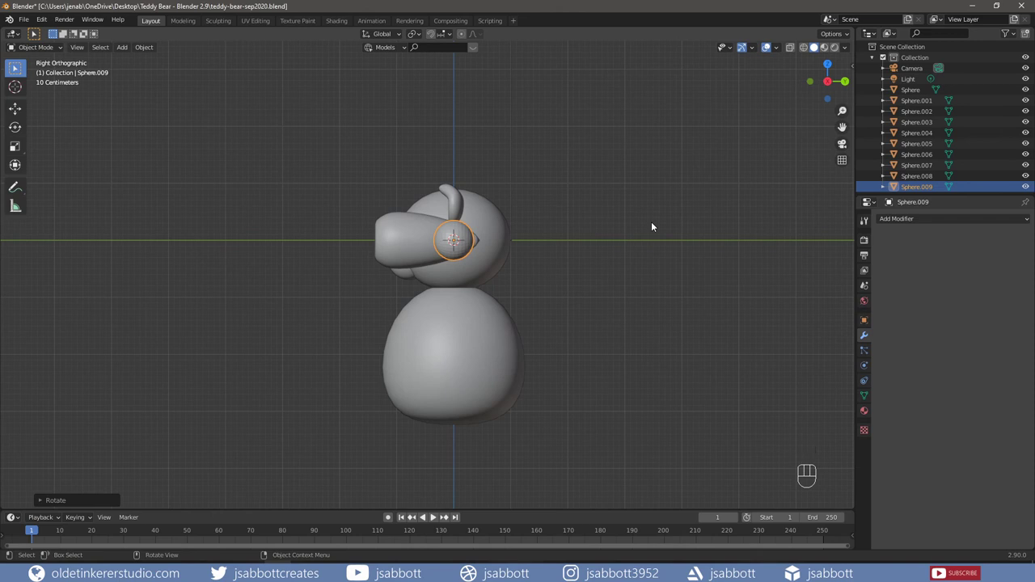
{"action": "key", "text": "s"}
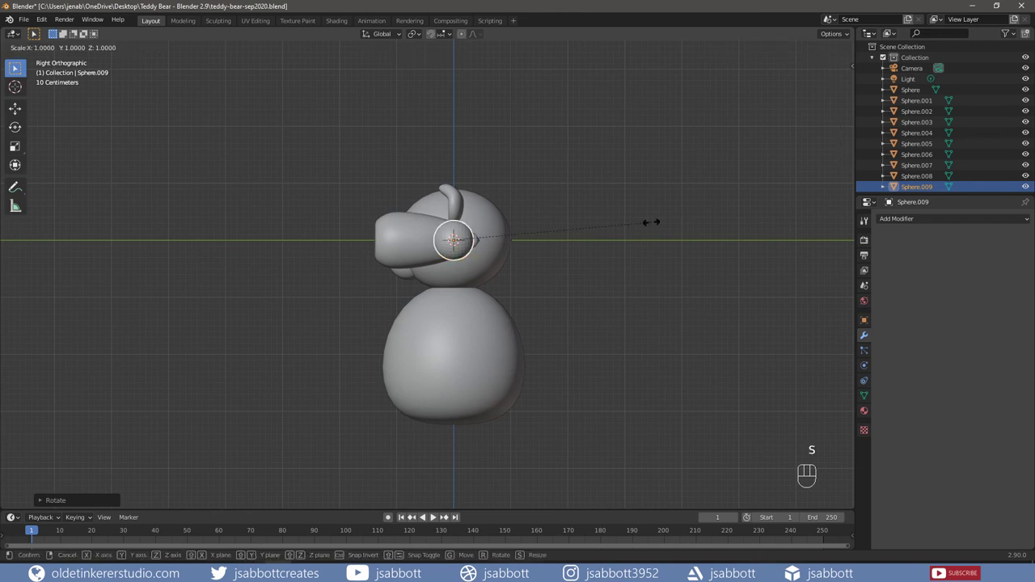
{"action": "key", "text": "y"}
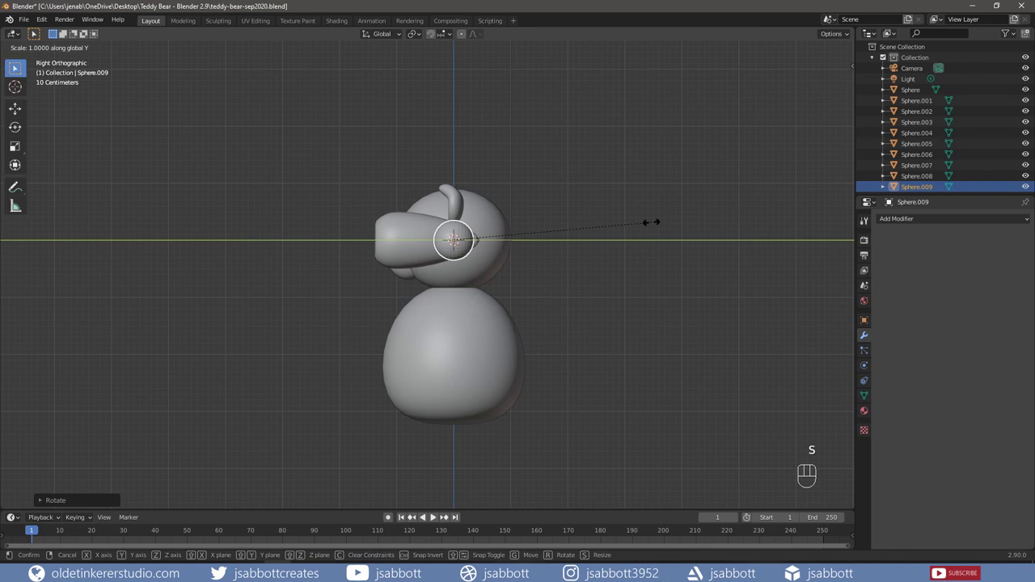
{"action": "type", "text": ".3"}
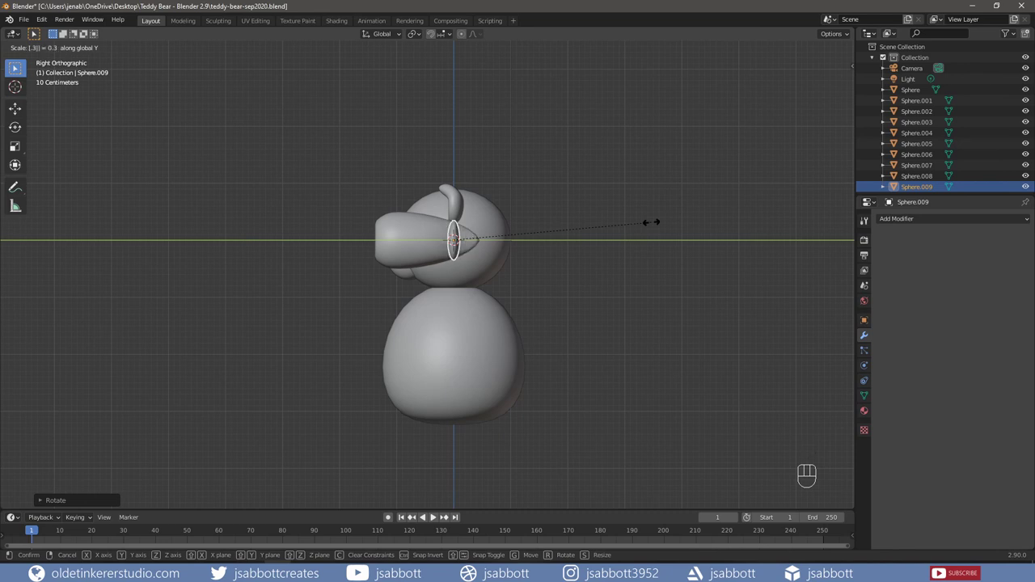
{"action": "key", "text": "Return"}
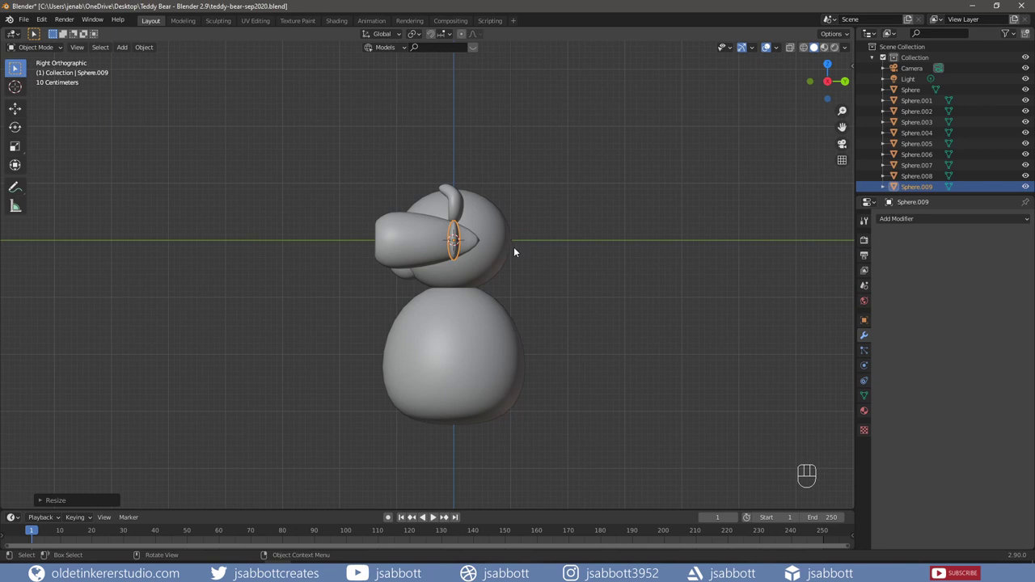
Move the flattened sphere along Y to the limb's hollow end, and along X in front view to line it up with the limb.
{"action": "key", "text": "g"}
{"action": "key", "text": "y"}
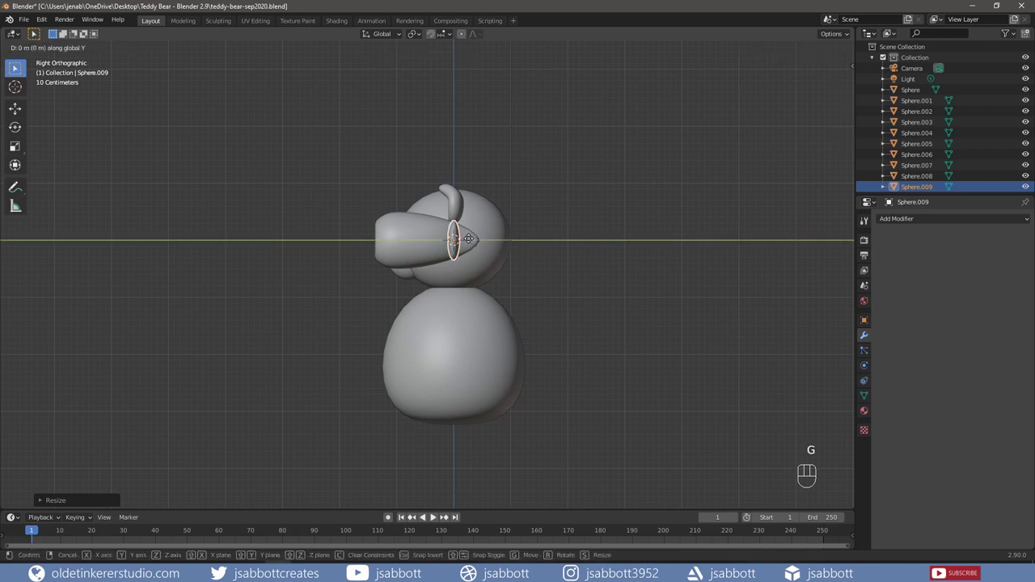
{"action": "left_click", "coordinate": [391, 245]}
{"action": "key", "text": "KP_1"}
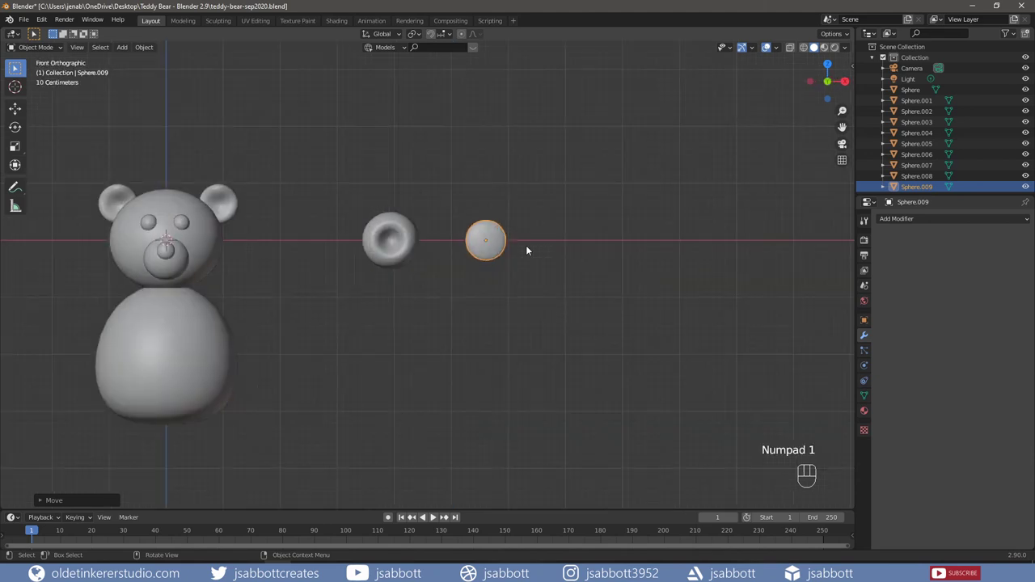
{"action": "key", "text": "g"}
{"action": "key", "text": "x"}
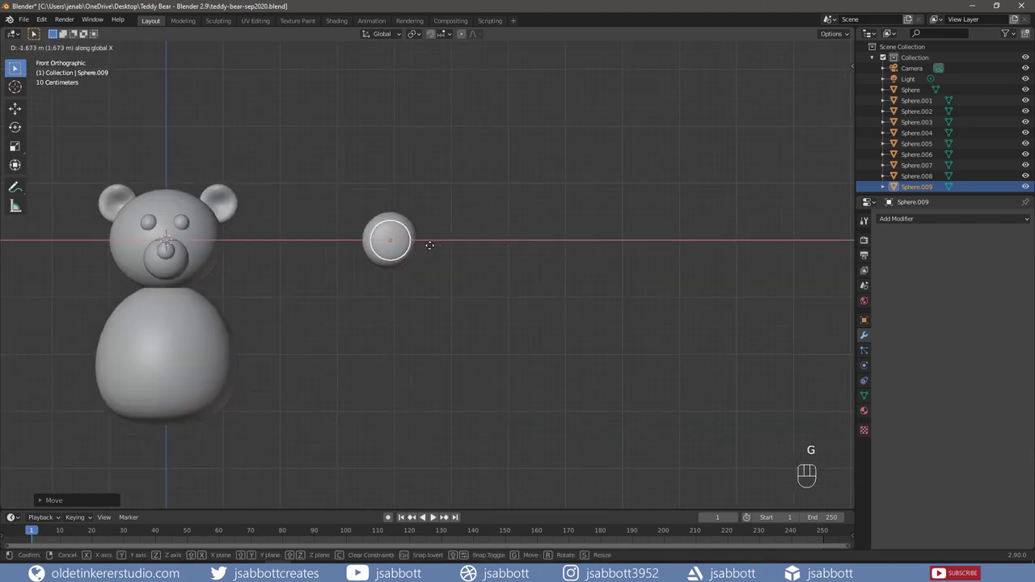
{"action": "left_click", "coordinate": [457, 278]}
In wireframe shading, fine-tune the flattened sphere's position along X so it is centred on the limb.
{"action": "scroll", "coordinate": [456, 281], "scroll_direction": "up", "scroll_amount": 2}
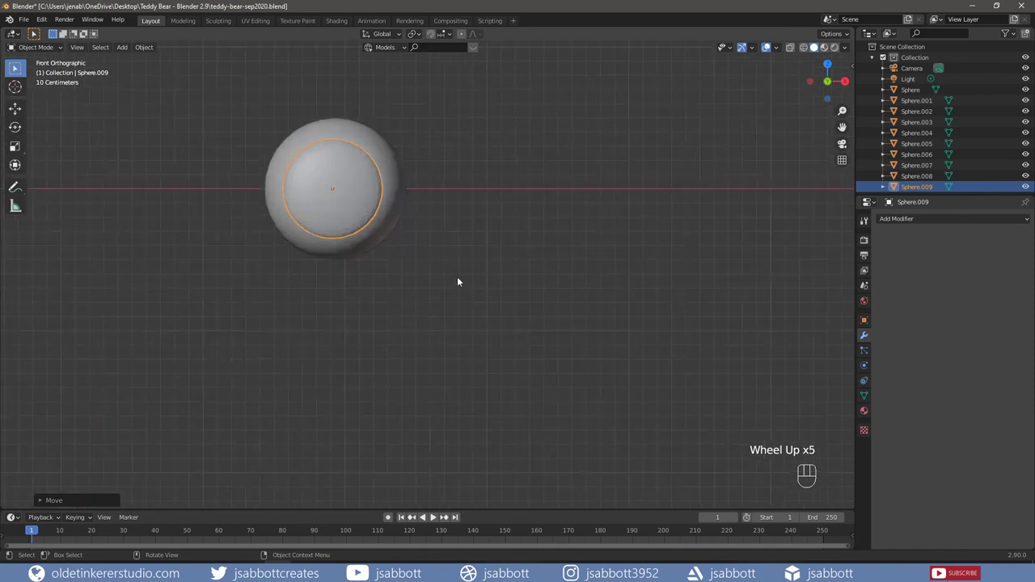
{"action": "middle_click_drag", "start_coordinate": [356, 279], "coordinate": [464, 351], "text": "shift"}
{"action": "key", "text": "z"}
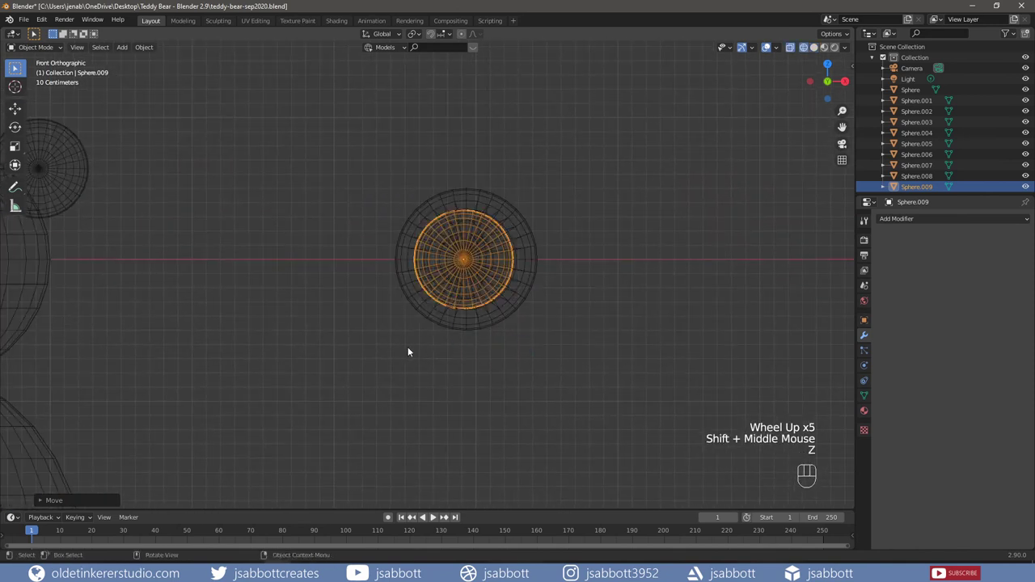
{"action": "scroll", "coordinate": [535, 278], "scroll_direction": "up", "scroll_amount": 4}
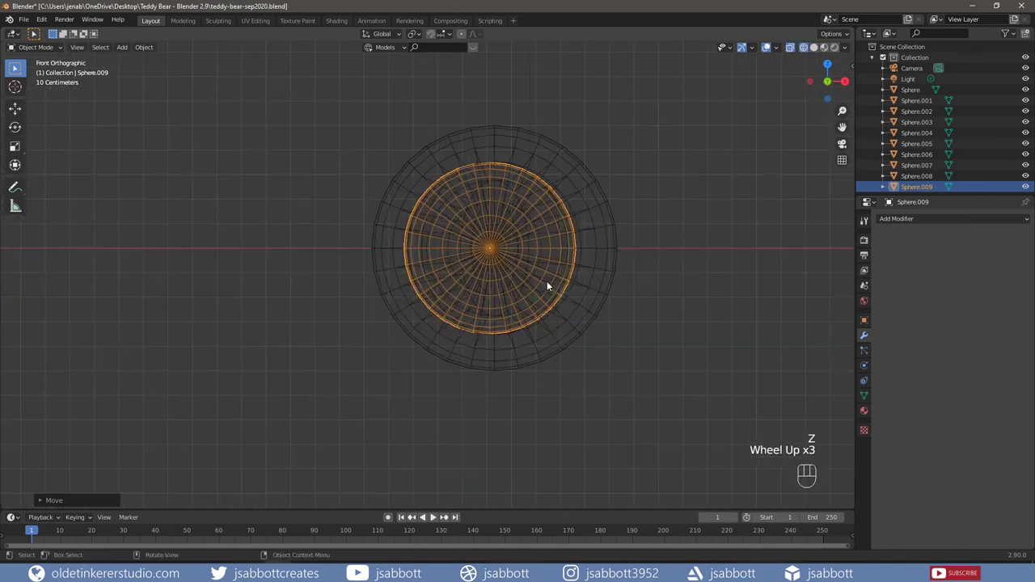
{"action": "key", "text": "g"}
{"action": "key", "text": "x"}
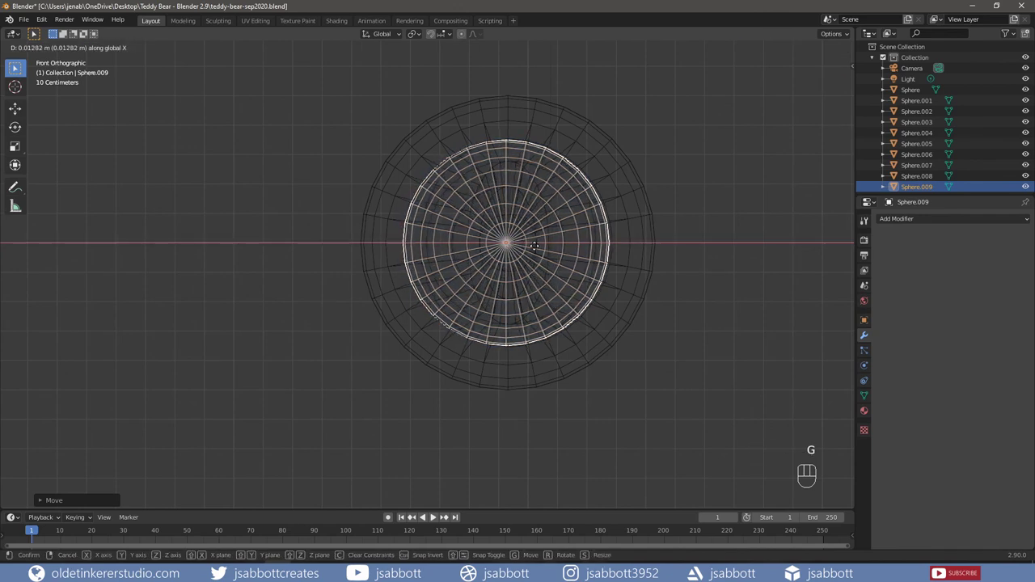
{"action": "left_click", "coordinate": [535, 245]}
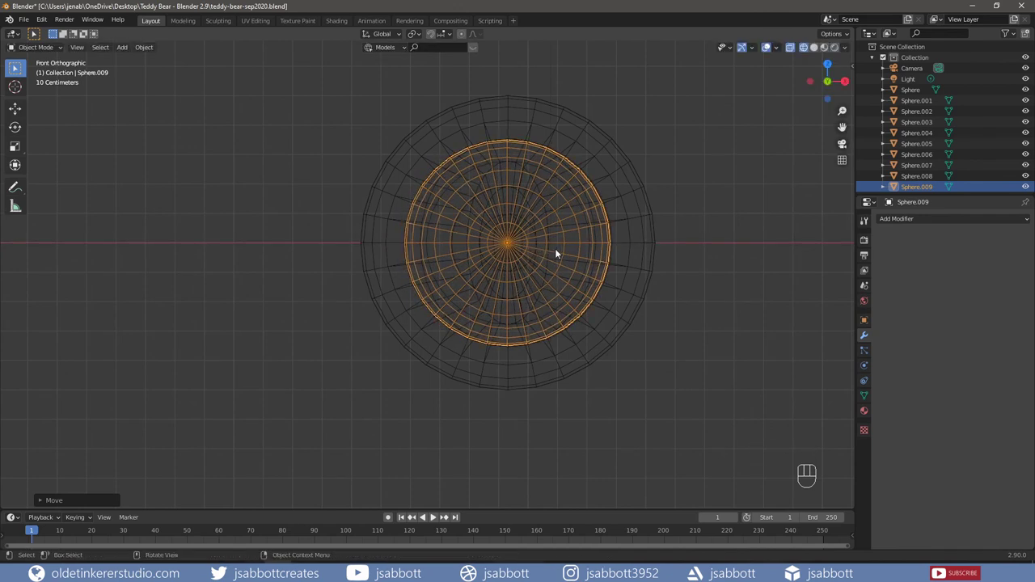
Return to solid shading and scale the flattened sphere uniformly to about 0.92 so it fits the limb's hollow end.
{"action": "key", "text": "z"}
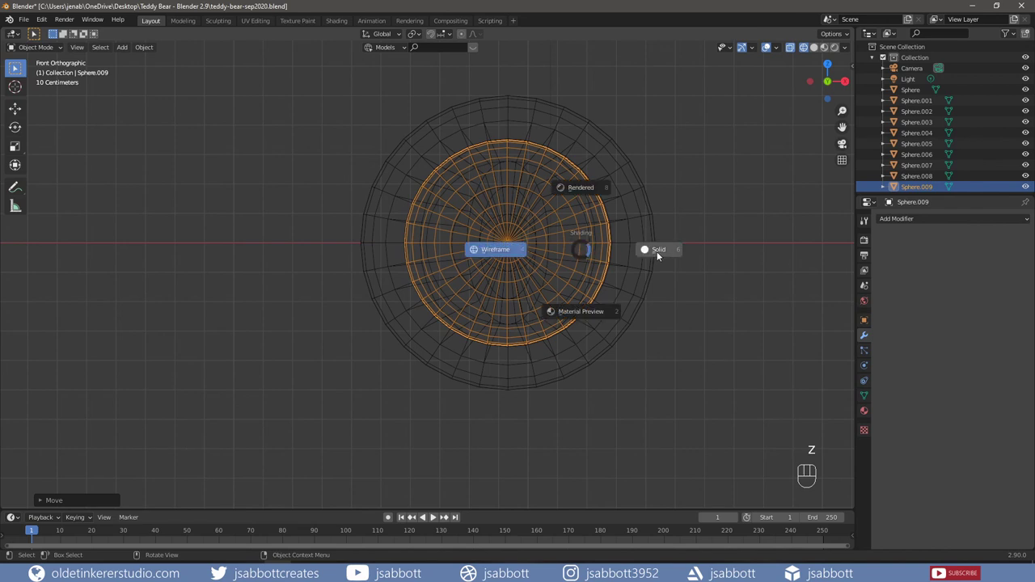
{"action": "left_click", "coordinate": [656, 251]}
{"action": "key", "text": "s"}
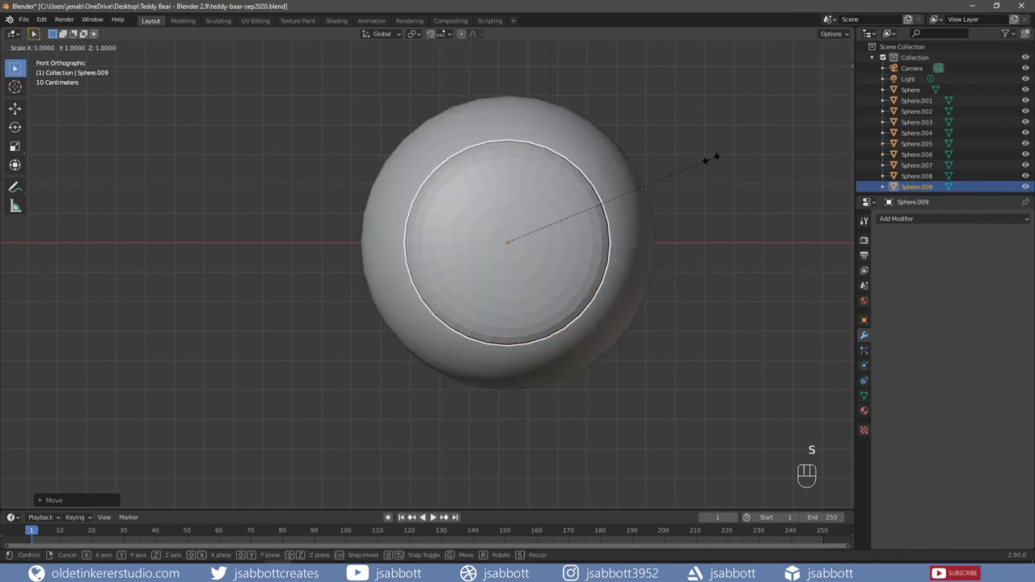
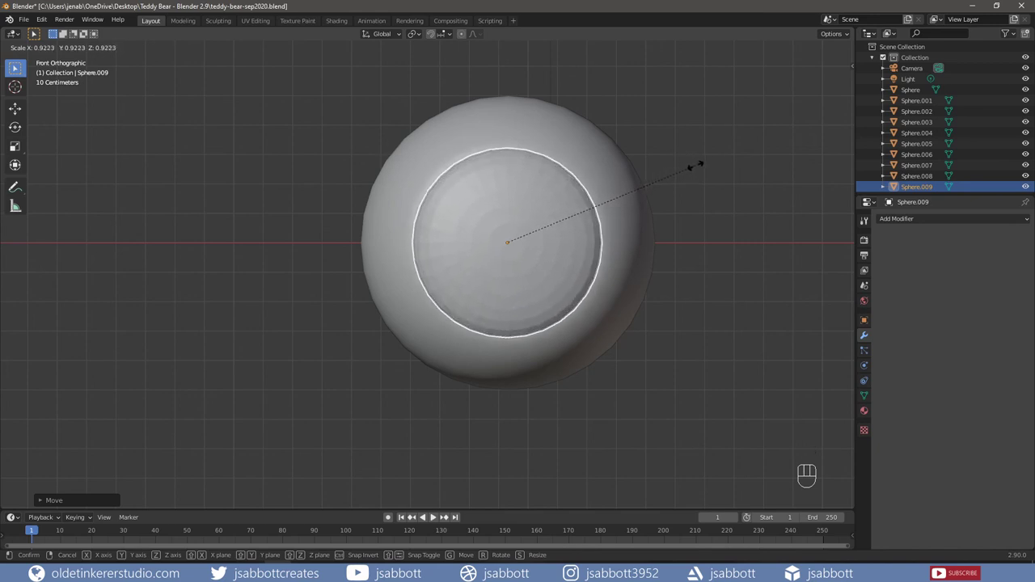
{"action": "left_click", "coordinate": [697, 165]}
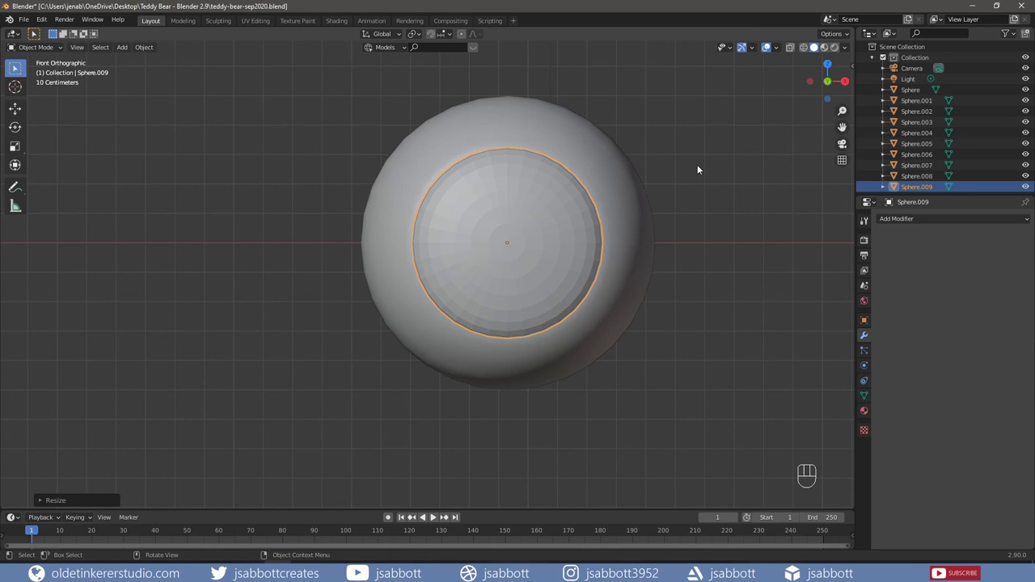
Shade the flattened sphere smooth and apply its rotation and scale.
{"action": "right_click", "coordinate": [479, 204]}
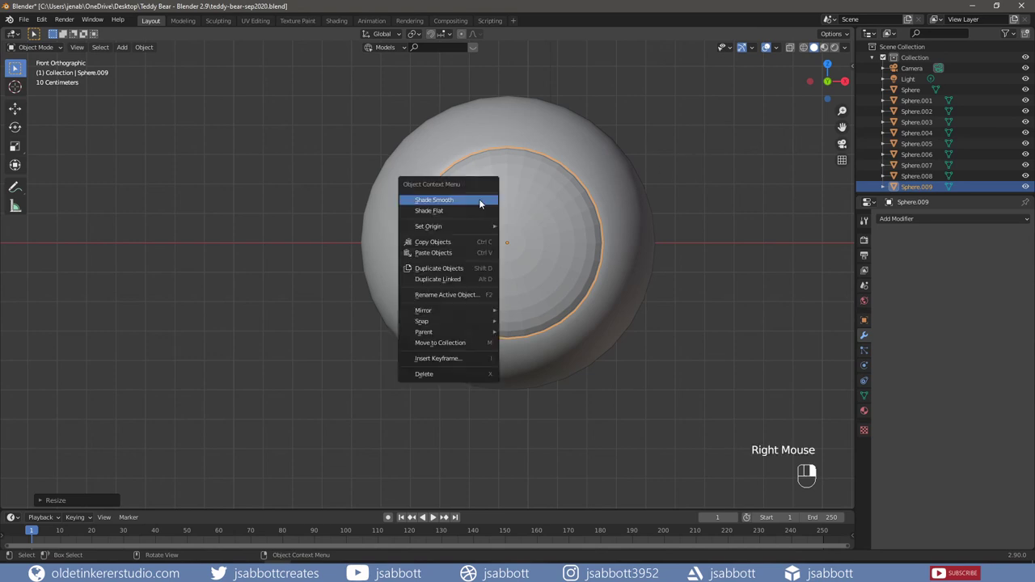
{"action": "left_click", "coordinate": [479, 201]}
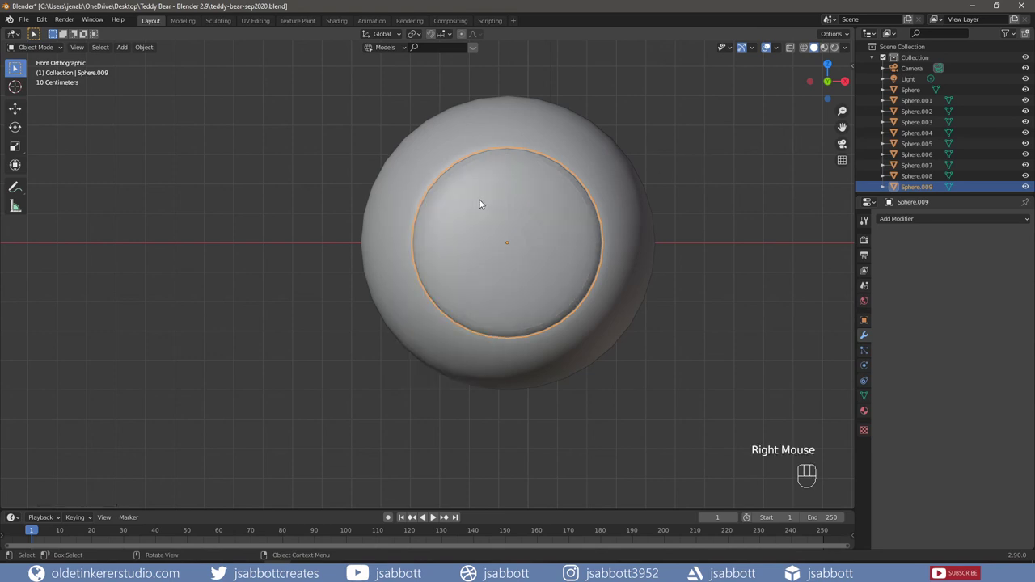
{"action": "key", "text": "ctrl+a"}
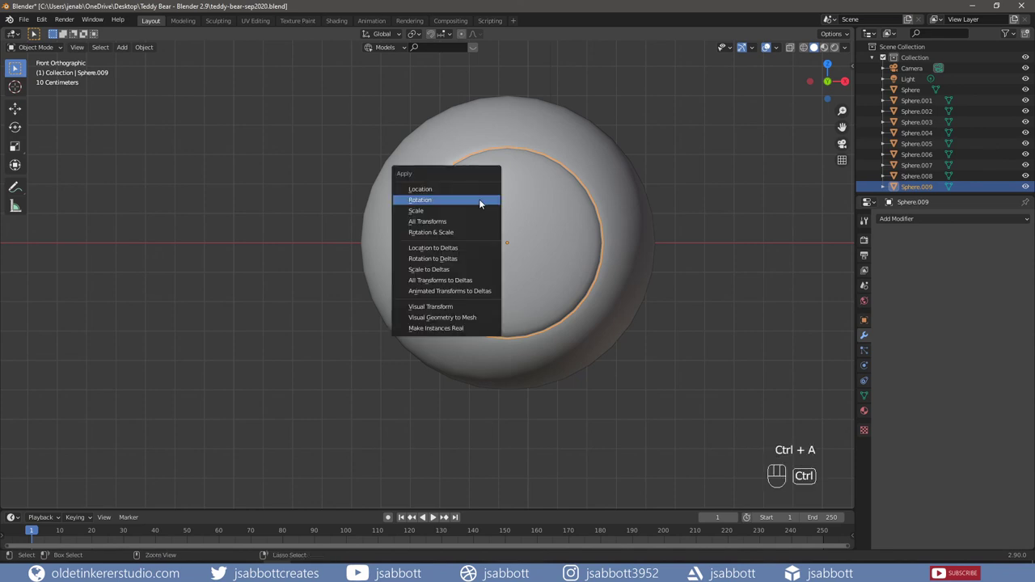
{"action": "left_click", "coordinate": [478, 203]}
{"action": "key", "text": "ctrl+a"}
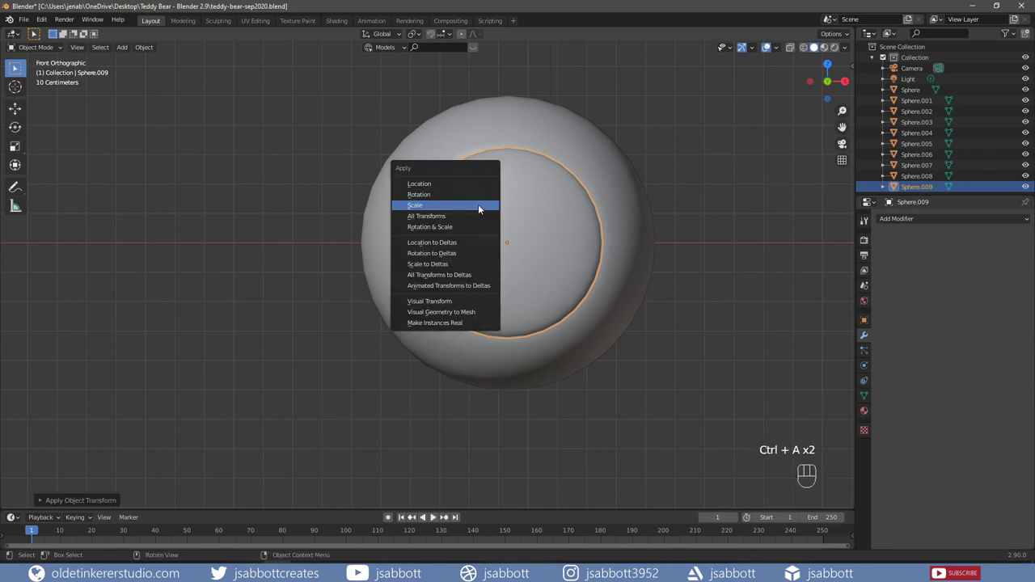
{"action": "left_click", "coordinate": [477, 197]}
Duplicate the limb together with its end pad and move the copies along X to the opposite side of the head.
{"action": "scroll", "coordinate": [598, 208], "scroll_direction": "down", "scroll_amount": 9}
{"action": "middle_click_drag", "start_coordinate": [598, 207], "coordinate": [574, 235], "text": "shift"}
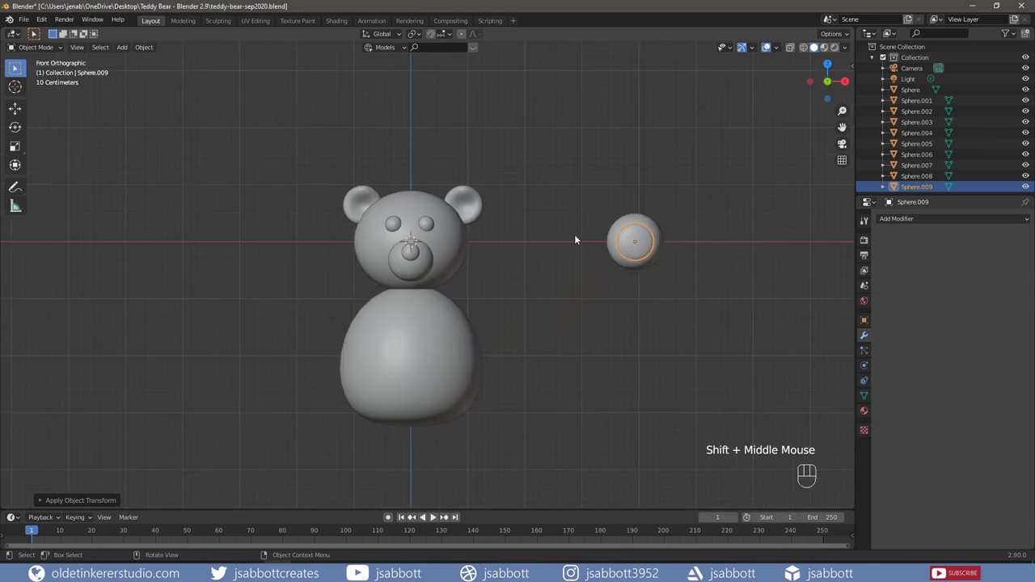
{"action": "left_click", "coordinate": [621, 227], "text": "shift"}
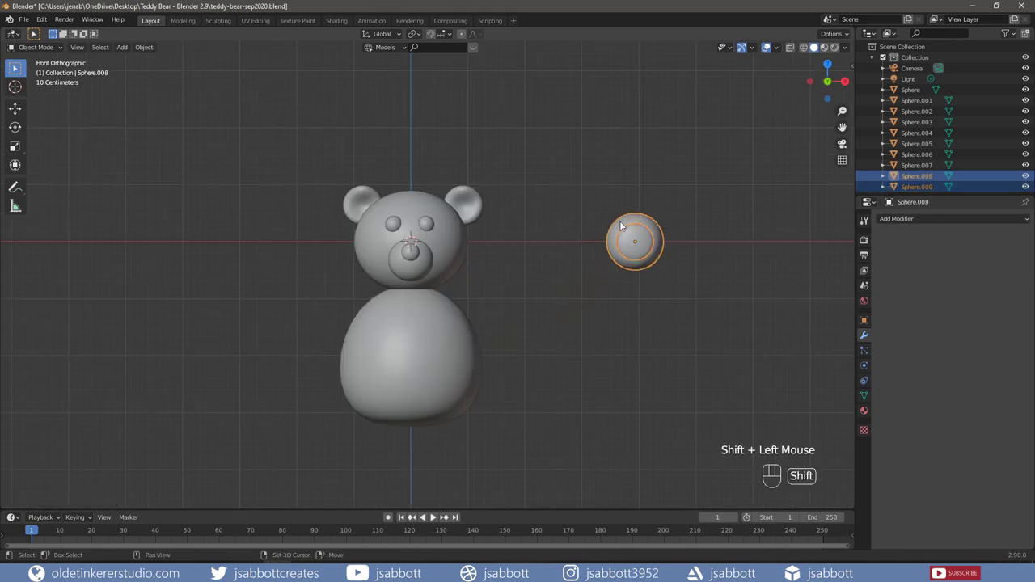
{"action": "key", "text": "shift+d"}
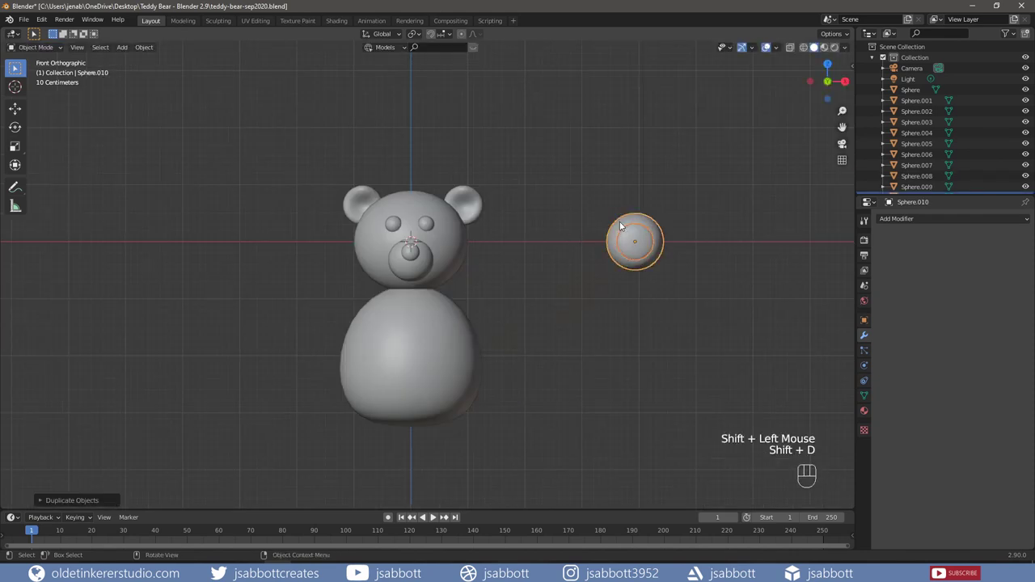
{"action": "key", "text": "g"}
{"action": "key", "text": "x"}
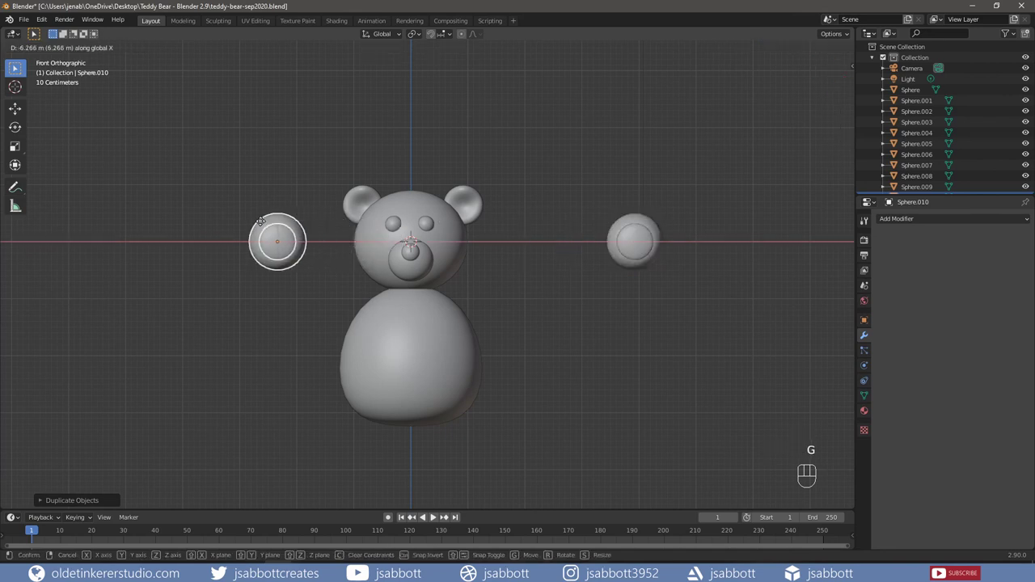
{"action": "left_click", "coordinate": [255, 224]}
Rotate the original limb and its pad, on the positive X side, by -35° about the global Y axis.
{"action": "left_click", "coordinate": [688, 160]}
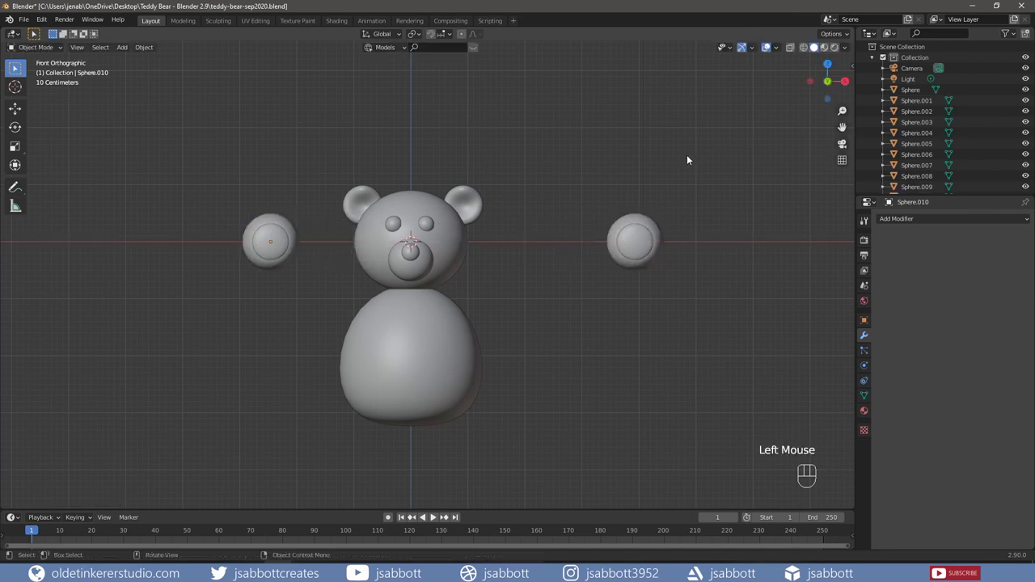
{"action": "left_click", "coordinate": [635, 233]}
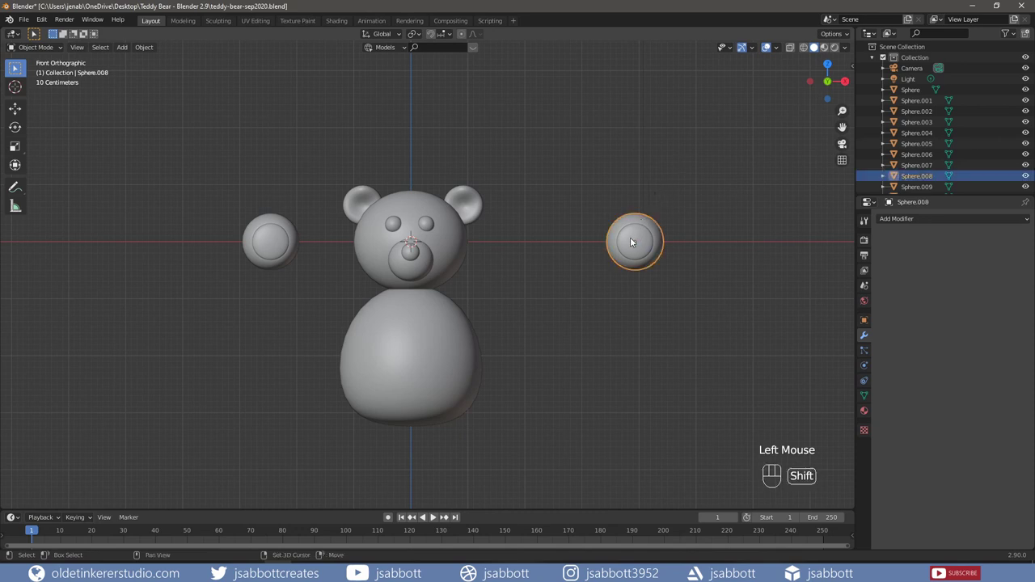
{"action": "left_click", "coordinate": [632, 242], "text": "shift"}
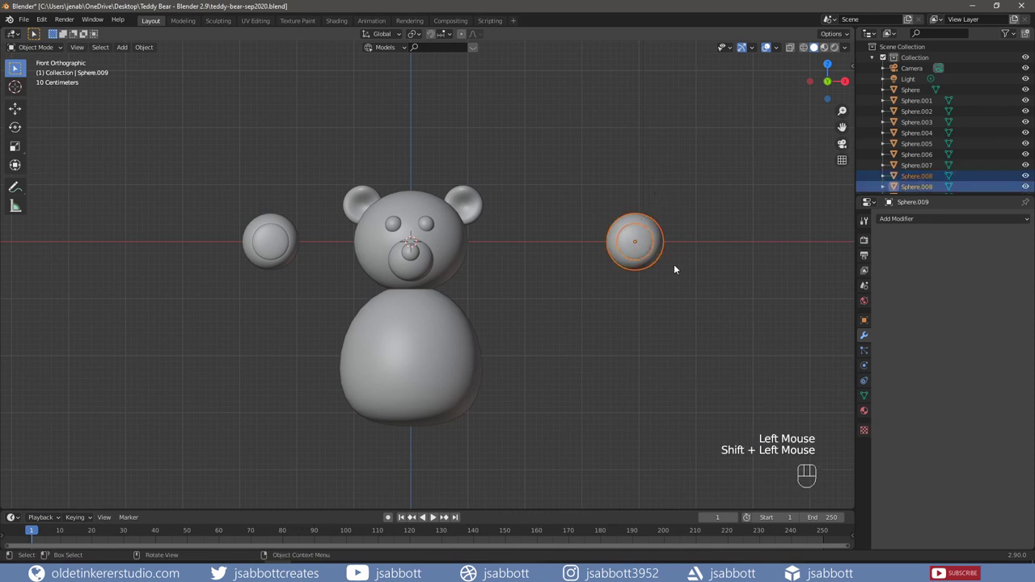
{"action": "middle_click_drag", "start_coordinate": [674, 269], "coordinate": [542, 283]}
{"action": "key", "text": "r"}
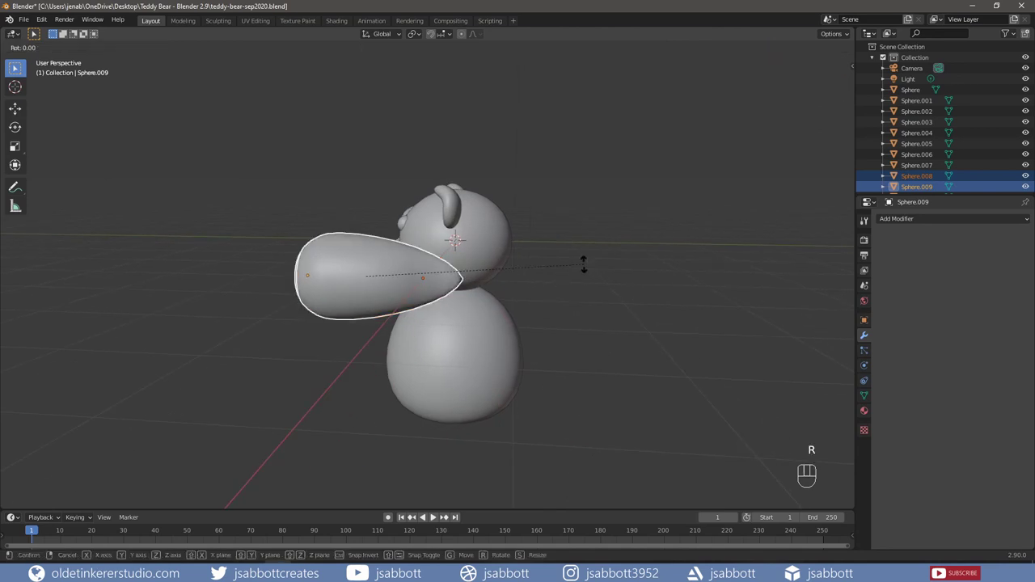
{"action": "key", "text": "y"}
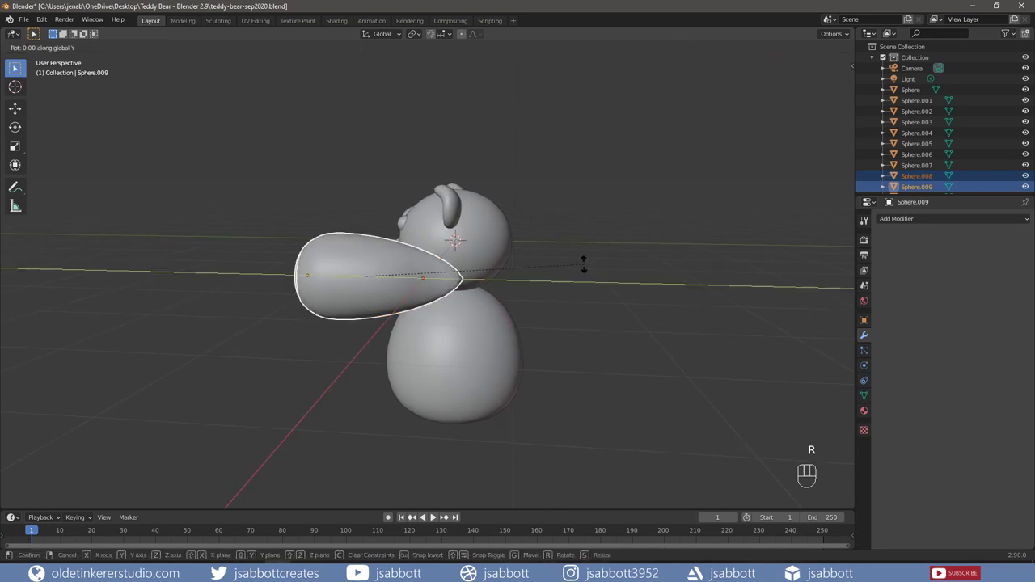
{"action": "type", "text": "-35"}
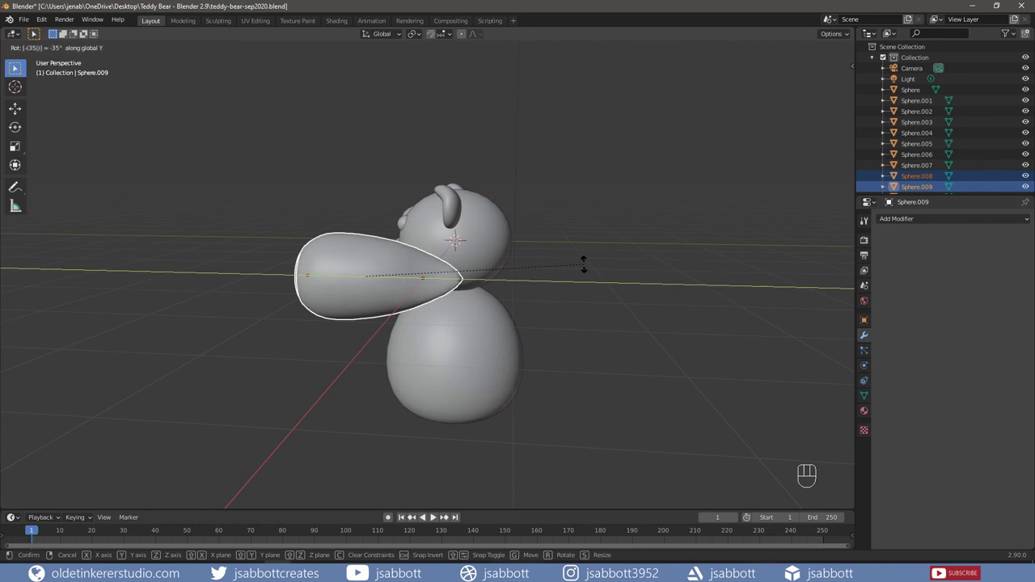
{"action": "key", "text": "Return"}
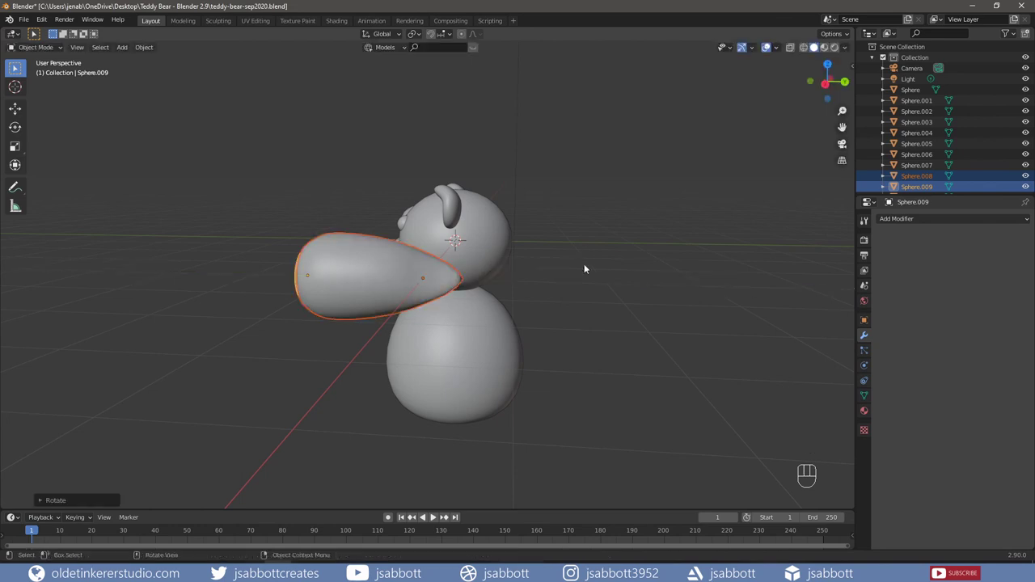
Rotate the same limb and pad by 15° about the global Z axis.
{"action": "middle_click_drag", "start_coordinate": [601, 279], "coordinate": [582, 283]}
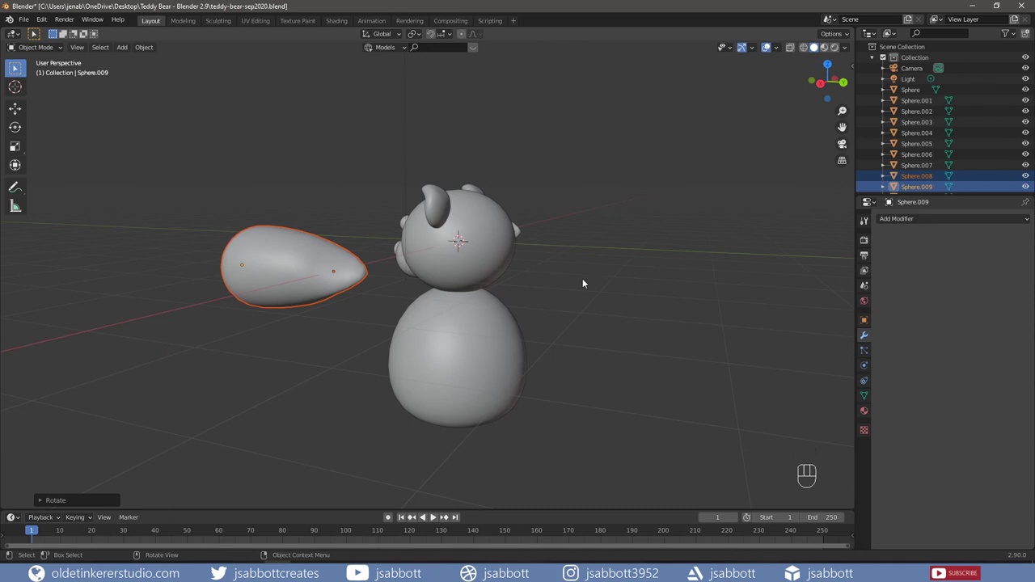
{"action": "key", "text": "r"}
{"action": "key", "text": "z"}
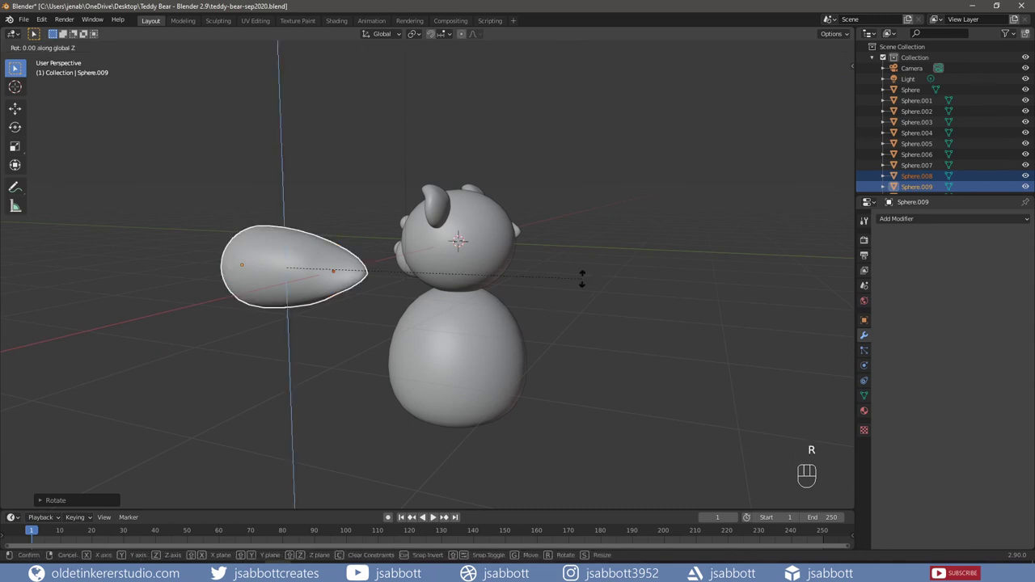
{"action": "type", "text": "15"}
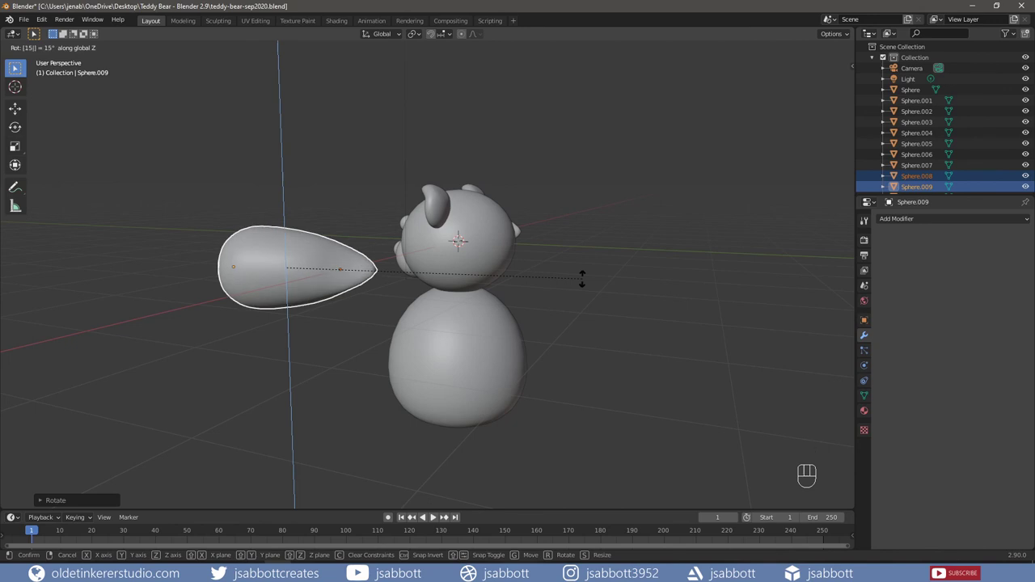
{"action": "key", "text": "Return"}
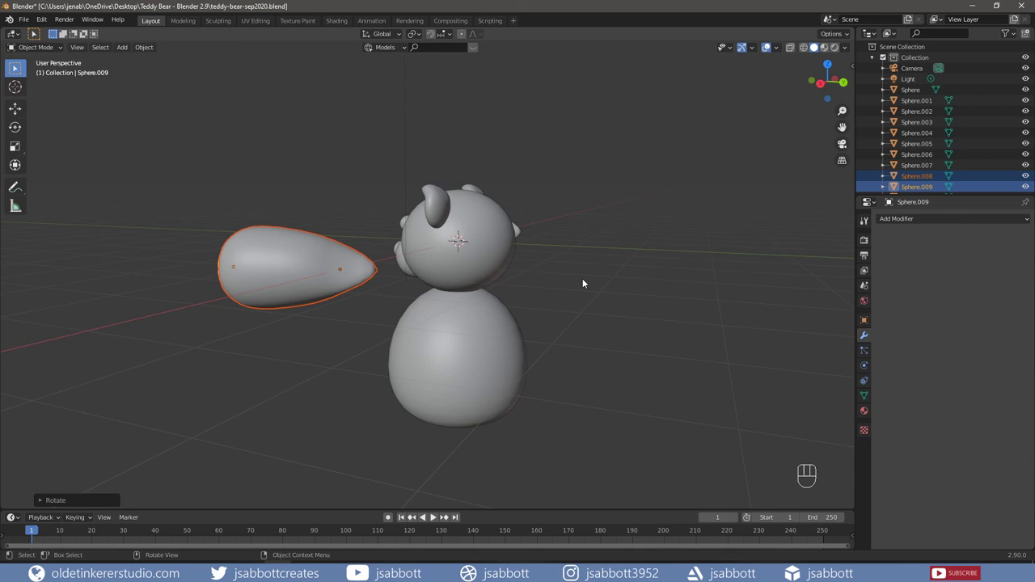
Move the selected limb and pad along X toward the body and about 1.36 m down along Z, beside the upper body.
{"action": "key", "text": "KP_1"}
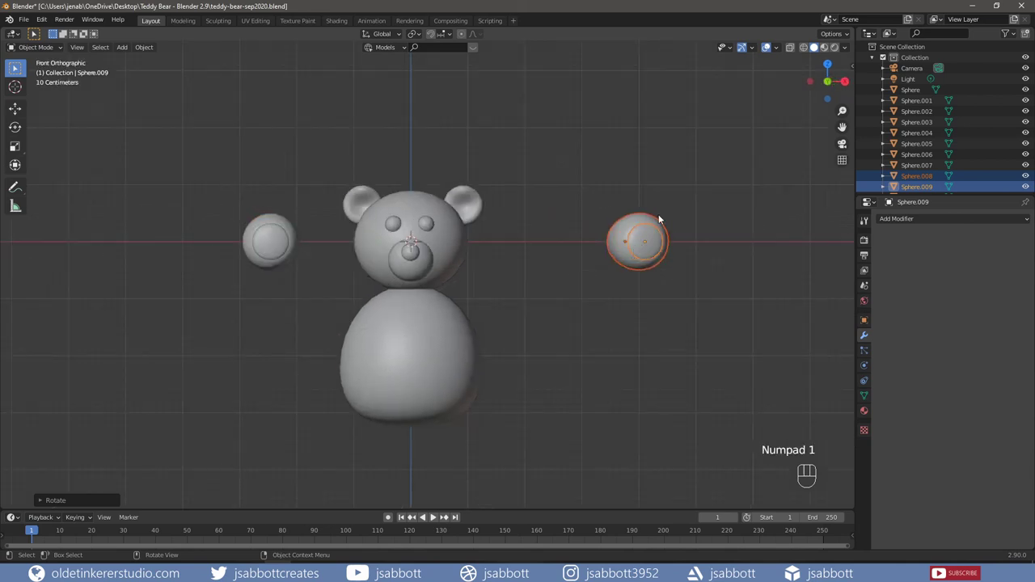
{"action": "key", "text": "g"}
{"action": "key", "text": "x"}
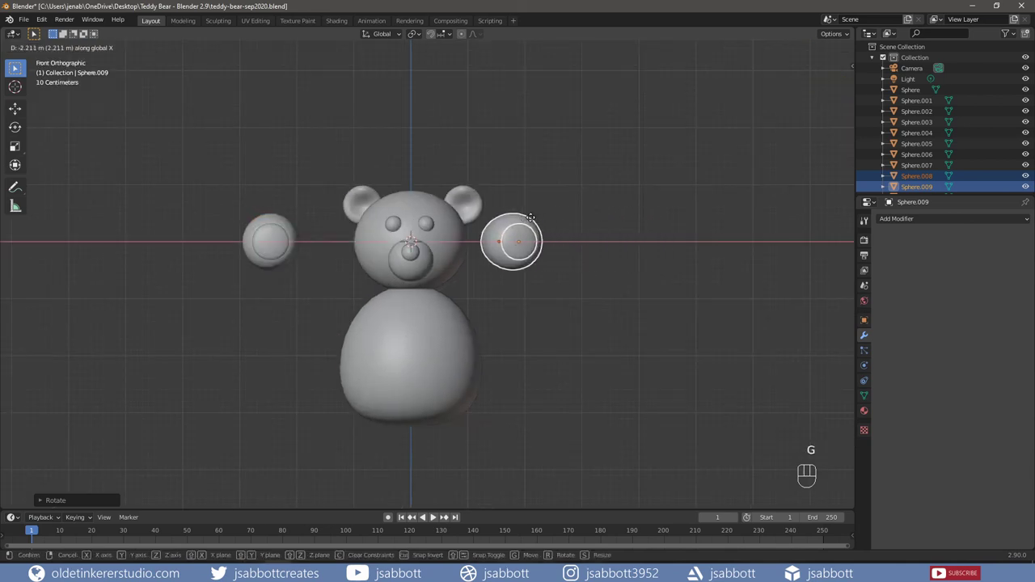
{"action": "left_click", "coordinate": [521, 223]}
{"action": "key", "text": "g"}
{"action": "key", "text": "z"}
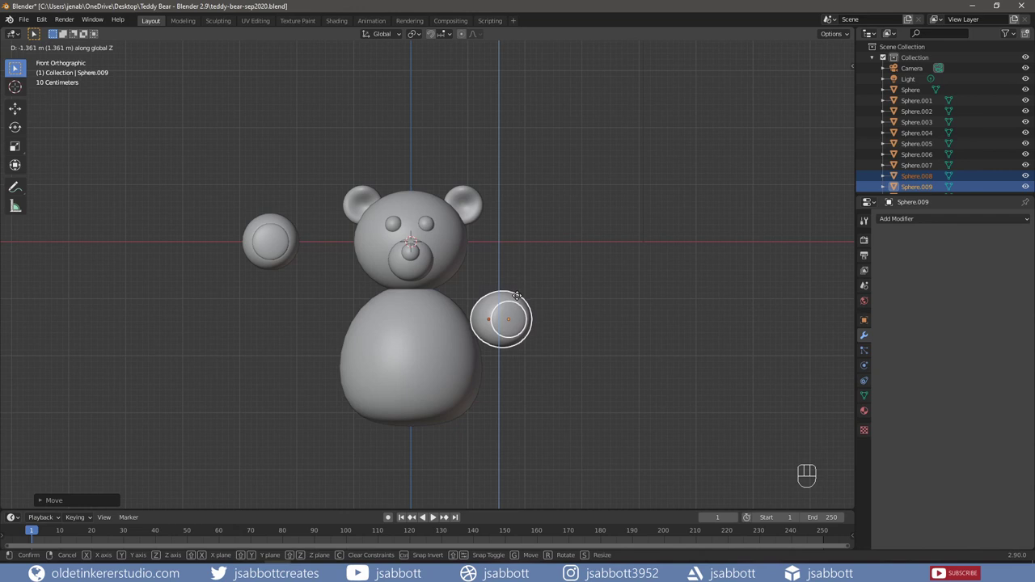
{"action": "left_click", "coordinate": [516, 296]}
Shift the same limb and pad about 0.38 m in the negative X direction so the narrow end sinks into the body.
{"action": "middle_click_drag", "start_coordinate": [586, 300], "coordinate": [419, 313]}
{"action": "key", "text": "g"}
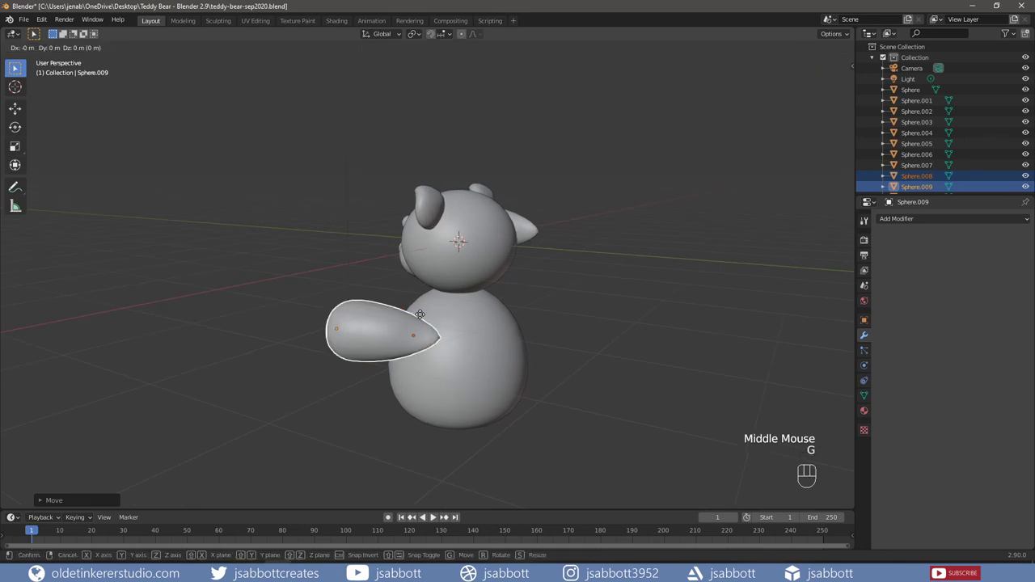
{"action": "key", "text": "x"}
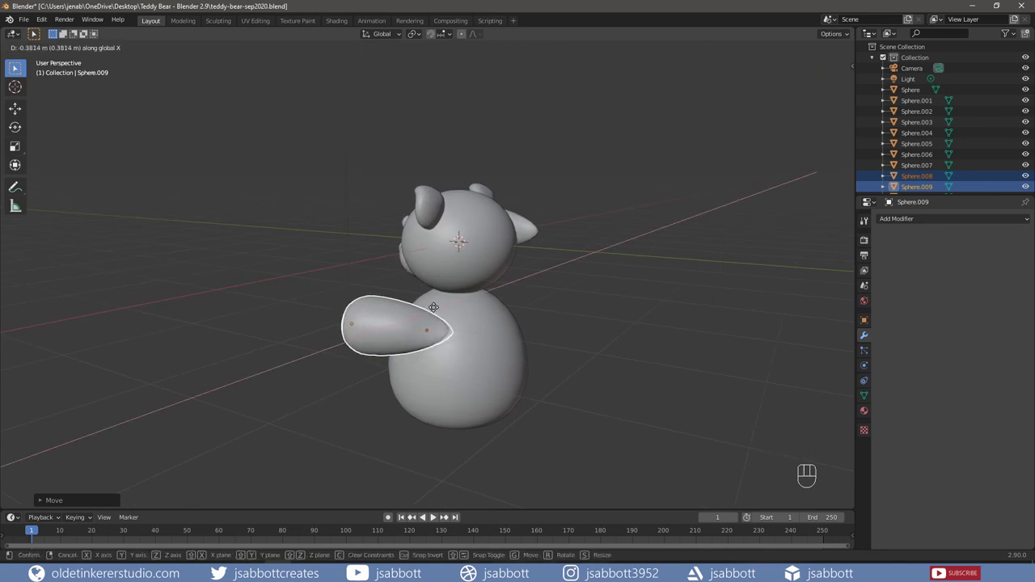
{"action": "left_click", "coordinate": [433, 308]}
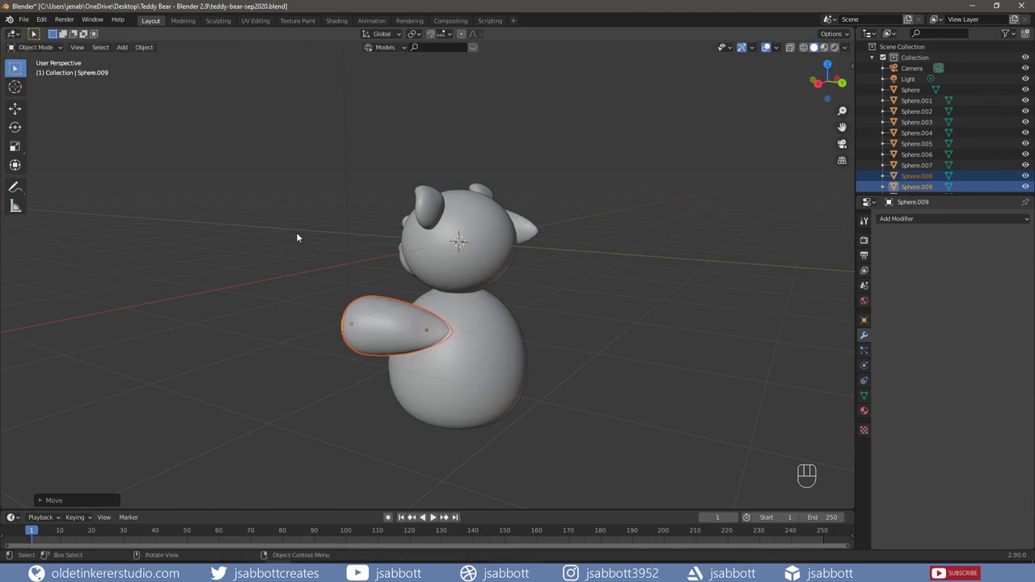
Select the unplaced limb and its pad on the negative X side and rotate them about the global Y axis.
{"action": "middle_click_drag", "start_coordinate": [296, 237], "coordinate": [485, 231]}
{"action": "left_click", "coordinate": [312, 303]}
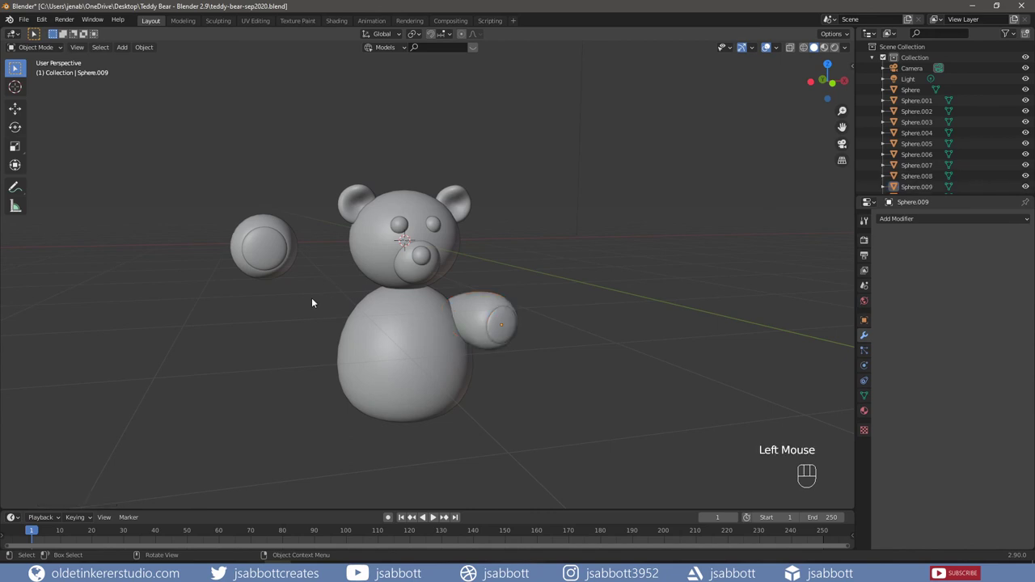
{"action": "left_click", "coordinate": [319, 265]}
{"action": "left_click", "coordinate": [270, 241]}
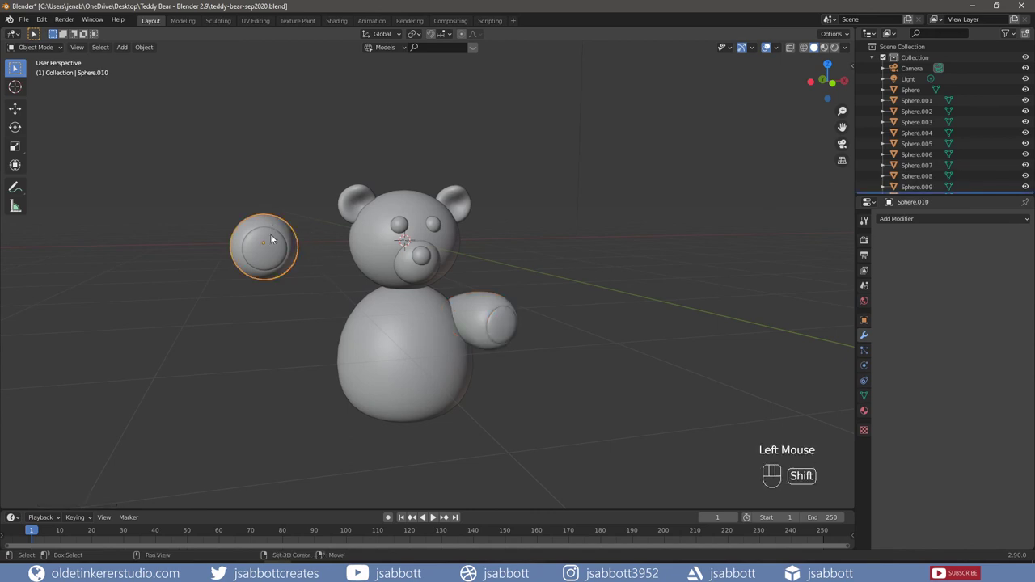
{"action": "left_click", "coordinate": [270, 245], "text": "shift"}
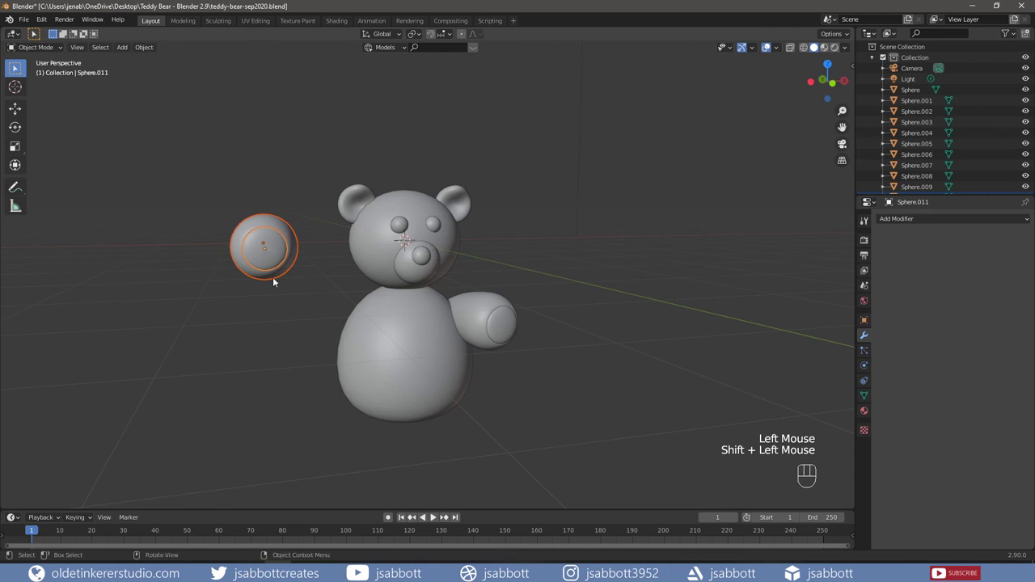
{"action": "middle_click_drag", "start_coordinate": [245, 348], "coordinate": [518, 345]}
{"action": "key", "text": "r"}
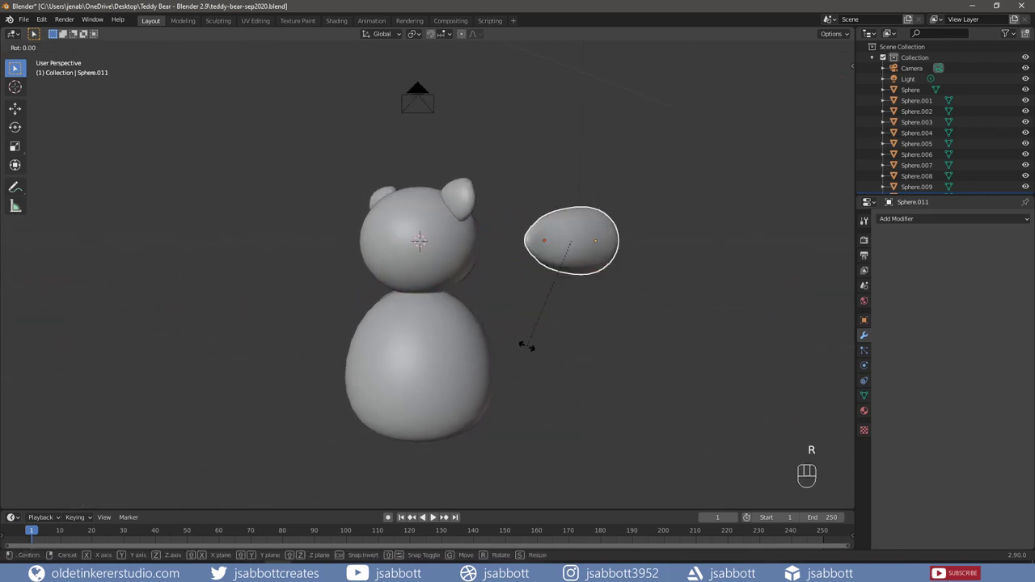
{"action": "key", "text": "y"}
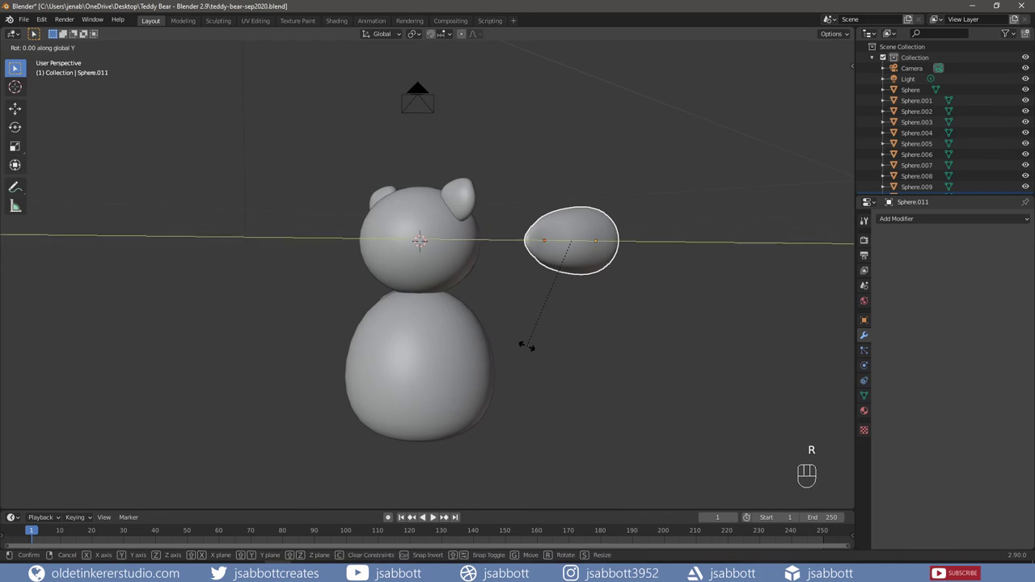
{"action": "left_click", "coordinate": [526, 345]}
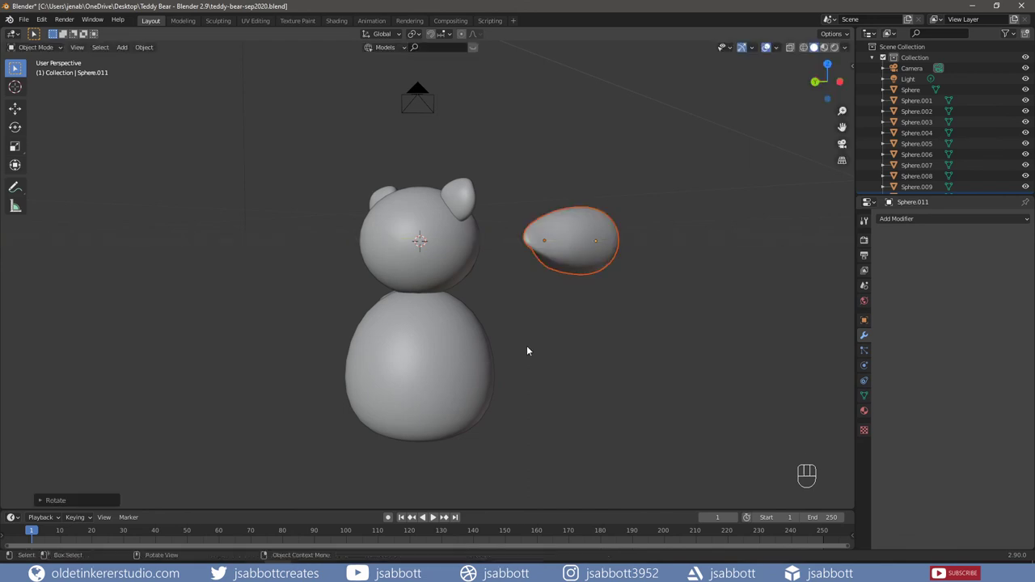
Rotate the negative X side limb and pad by -15° about the global Z axis.
{"action": "type", "text": "r"}
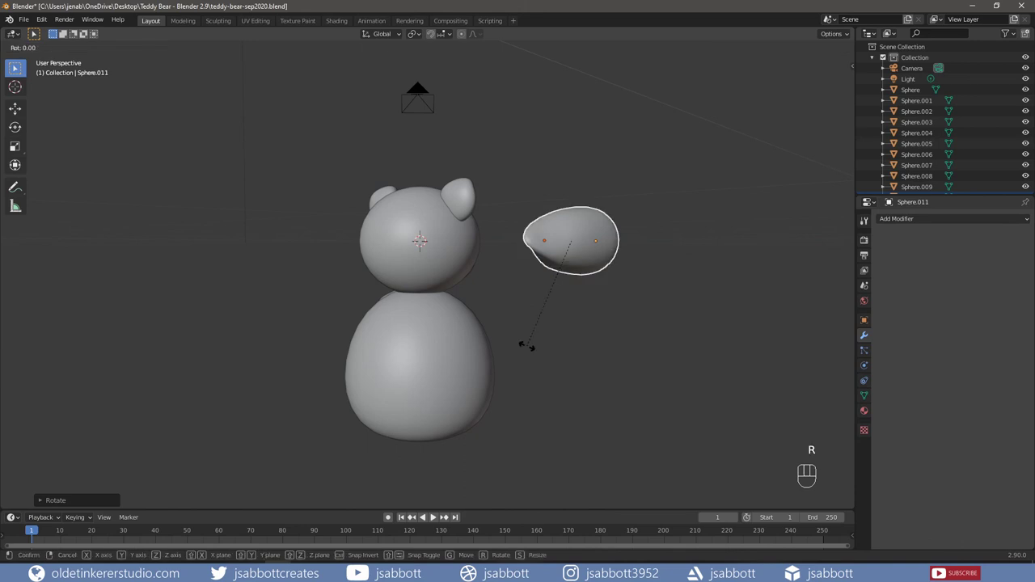
{"action": "type", "text": "z-15"}
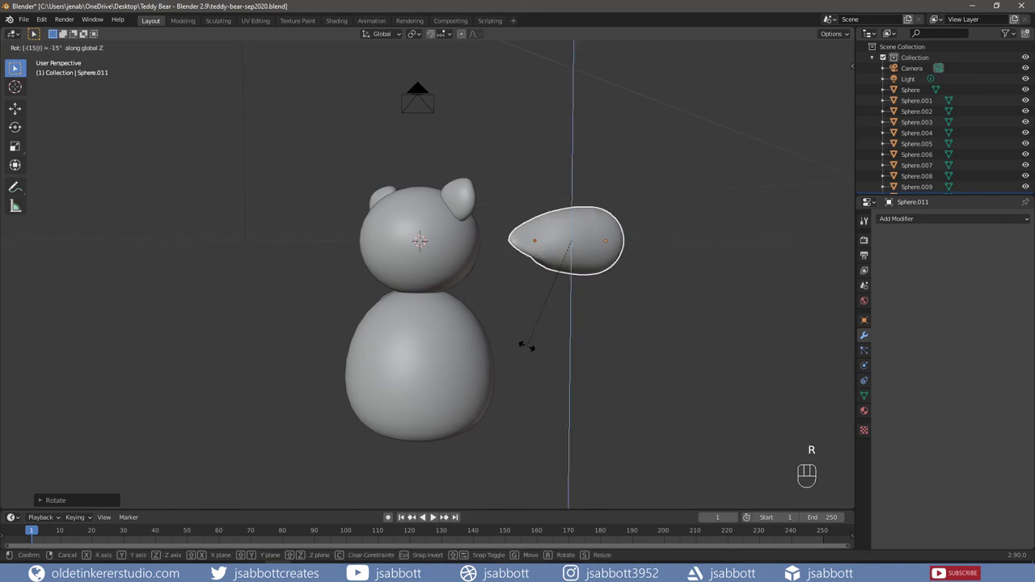
{"action": "left_click", "coordinate": [527, 345]}
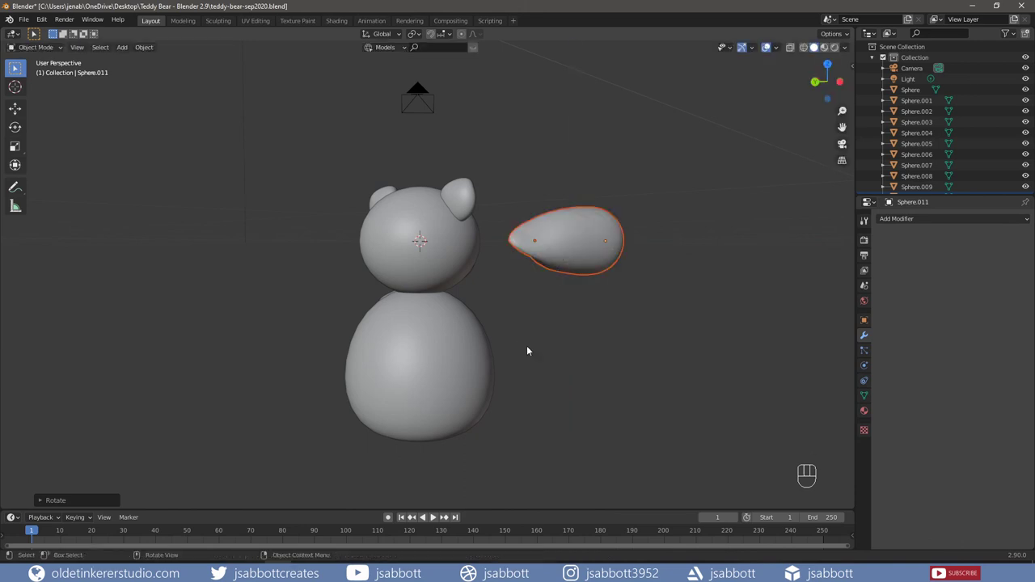
Move this limb and pad along X toward the body and about 1.37 m down along Z, level with the opposite arm.
{"action": "key", "text": "KP_1"}
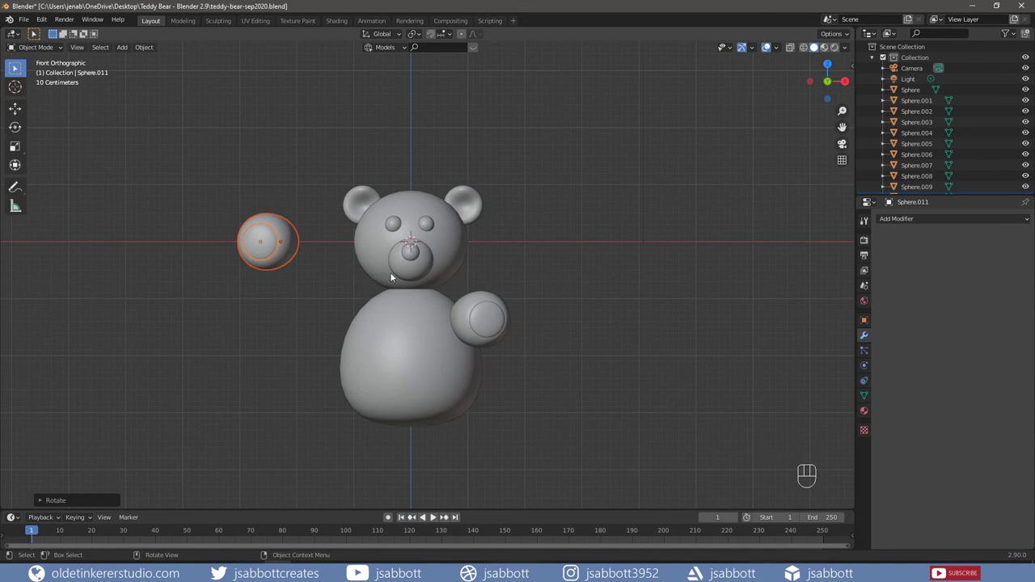
{"action": "key", "text": "g"}
{"action": "key", "text": "x"}
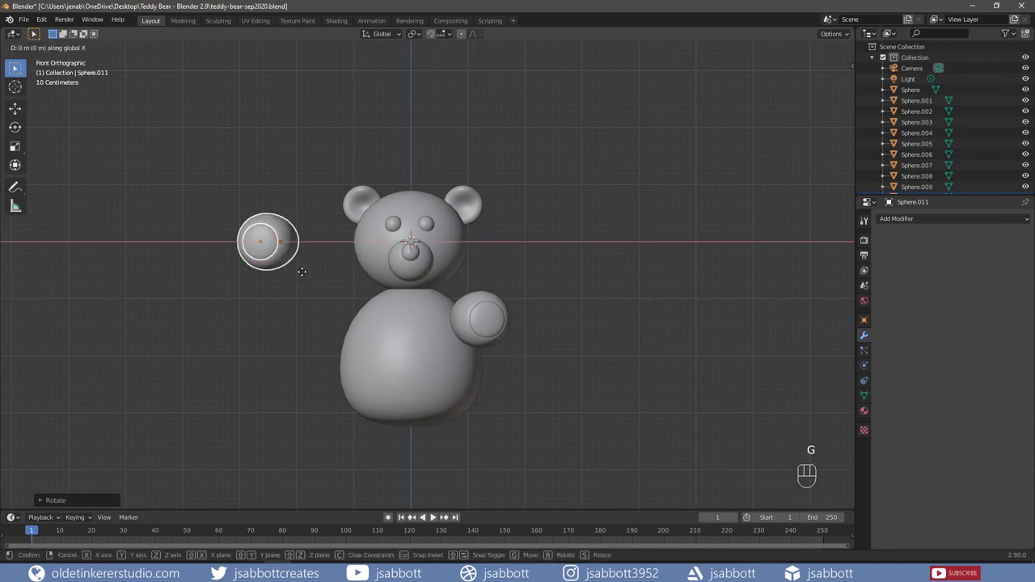
{"action": "left_click", "coordinate": [337, 270]}
{"action": "key", "text": "g"}
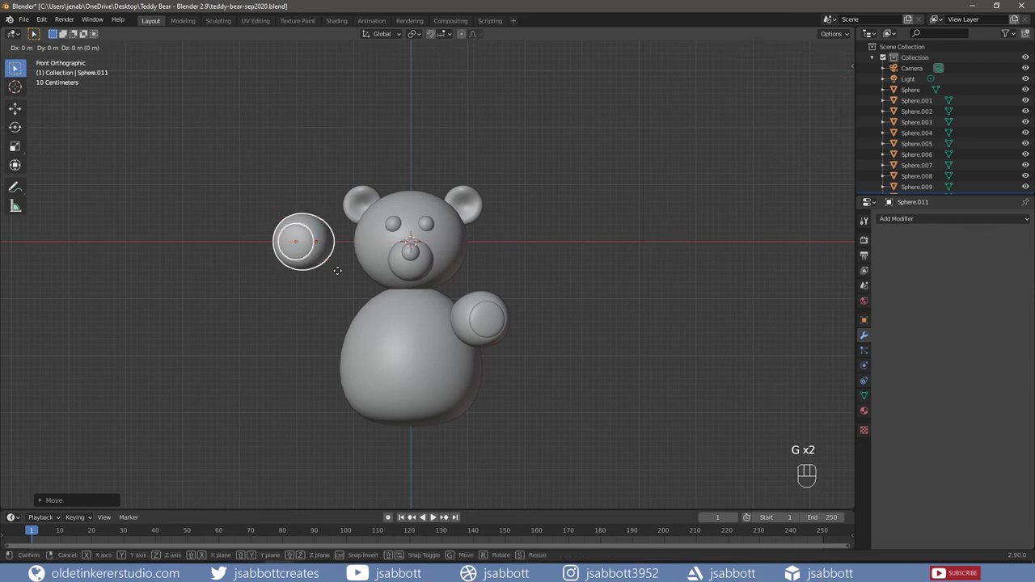
{"action": "key", "text": "z"}
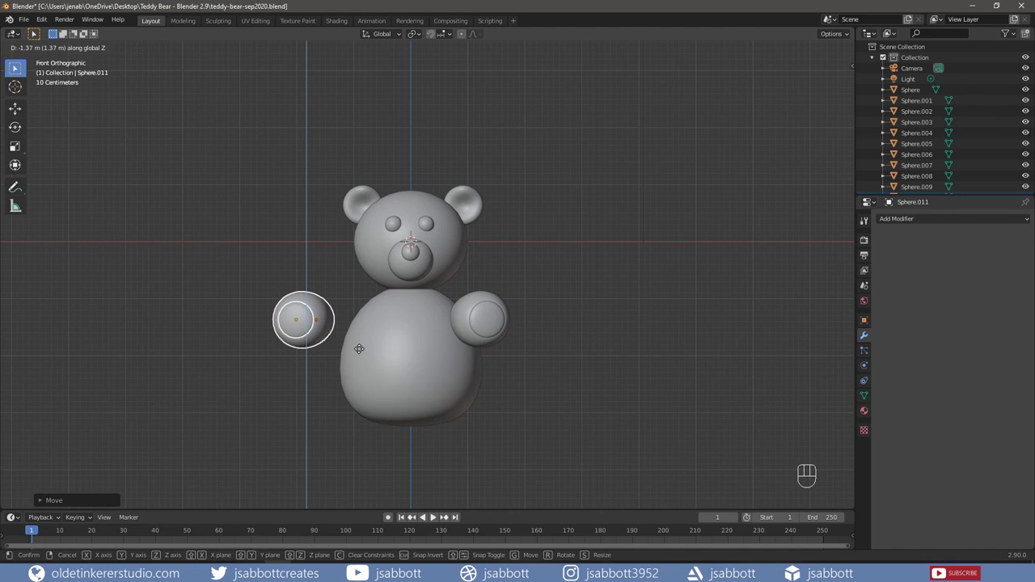
{"action": "left_click", "coordinate": [359, 348]}
Shift the second arm and its pad along X until the narrow end sinks into the side of the body.
{"action": "middle_click_drag", "start_coordinate": [359, 348], "coordinate": [532, 375]}
{"action": "key", "text": "g"}
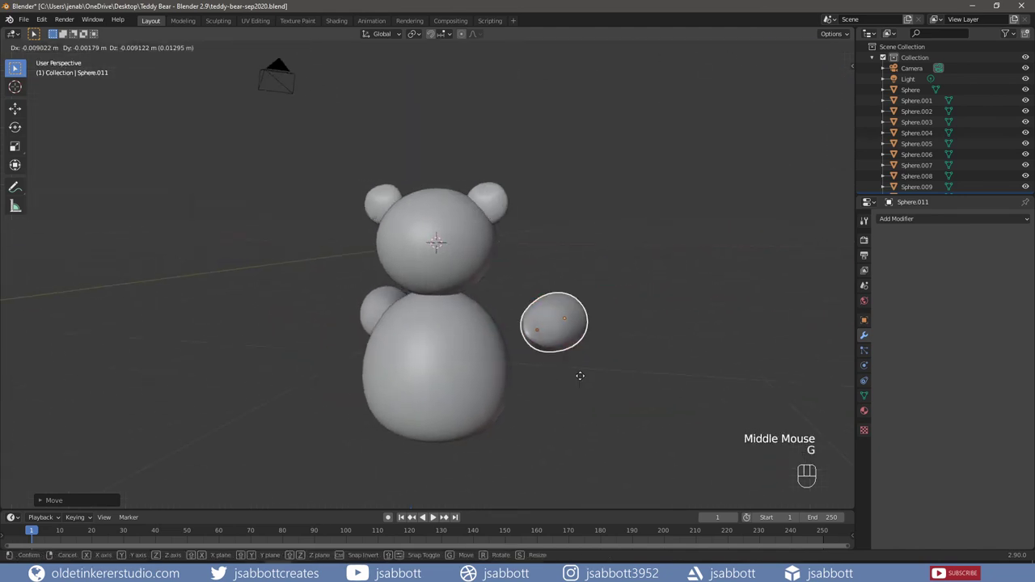
{"action": "key", "text": "x"}
{"action": "left_click", "coordinate": [561, 375]}
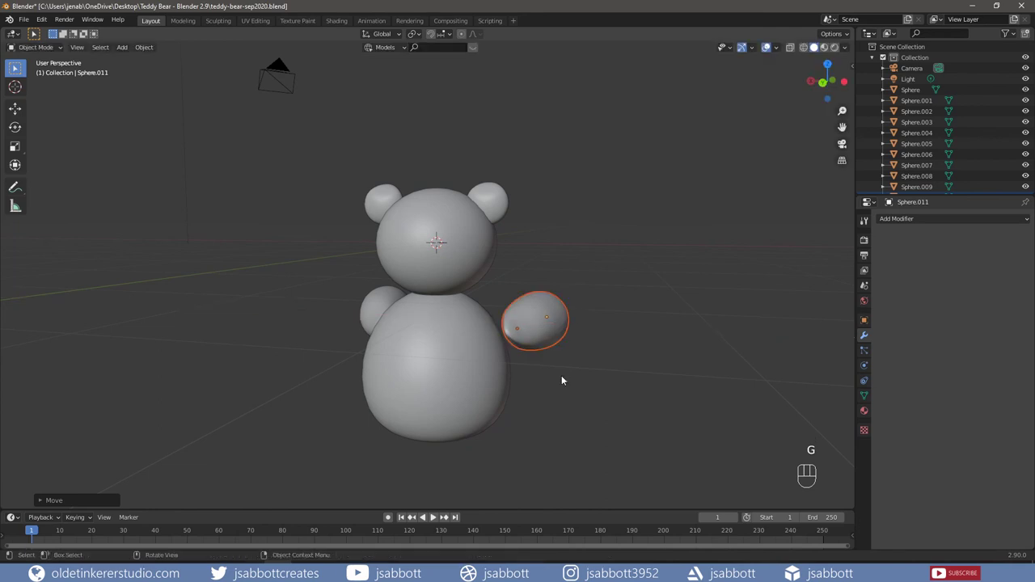
{"action": "middle_click_drag", "start_coordinate": [561, 375], "coordinate": [533, 386]}
{"action": "key", "text": "g"}
{"action": "key", "text": "x"}
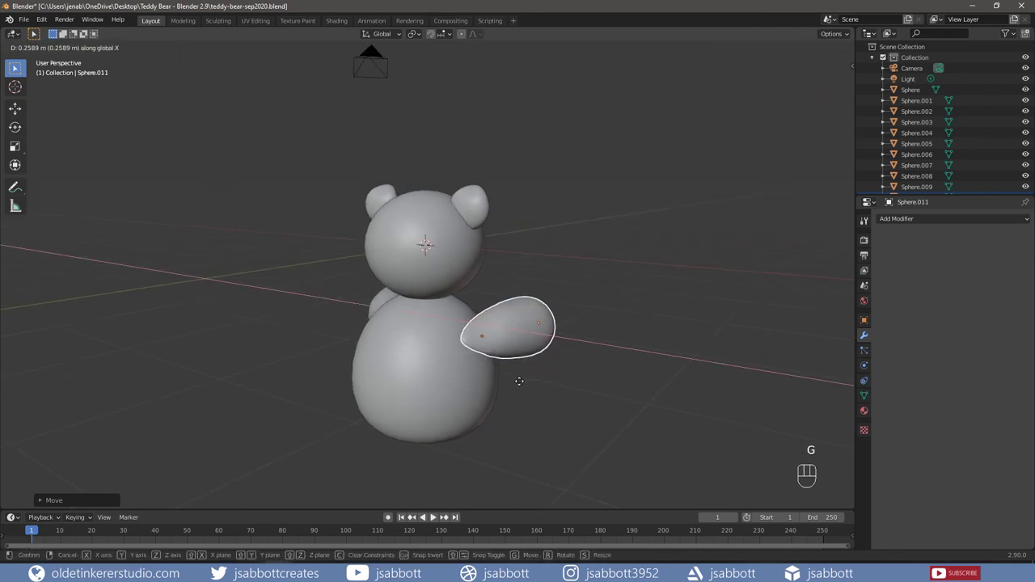
{"action": "left_click", "coordinate": [514, 381]}
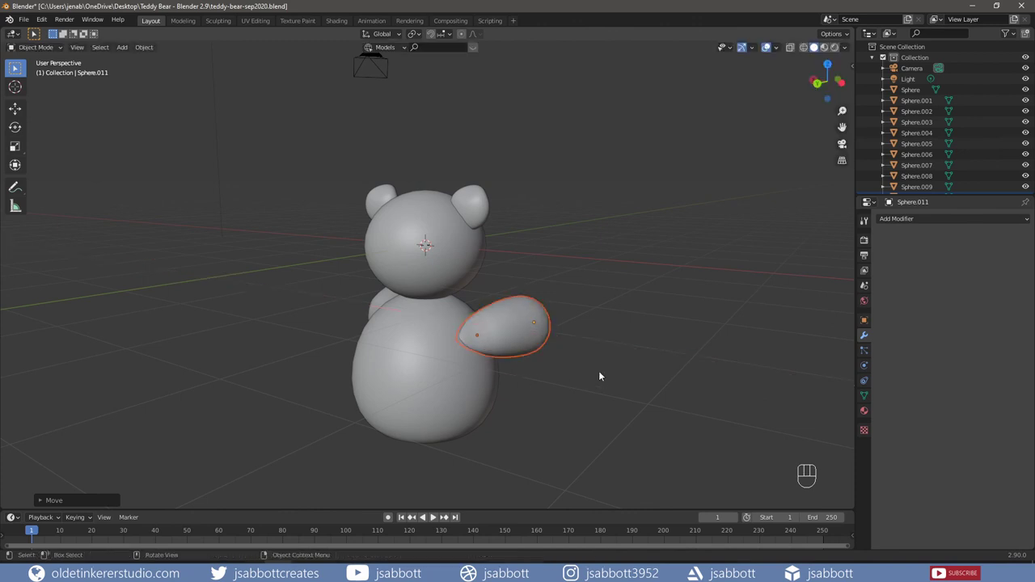
Duplicate both arms with their pads and move the copies about 1.5 m down along Z to form legs at the body's base.
{"action": "key", "text": "KP_1"}
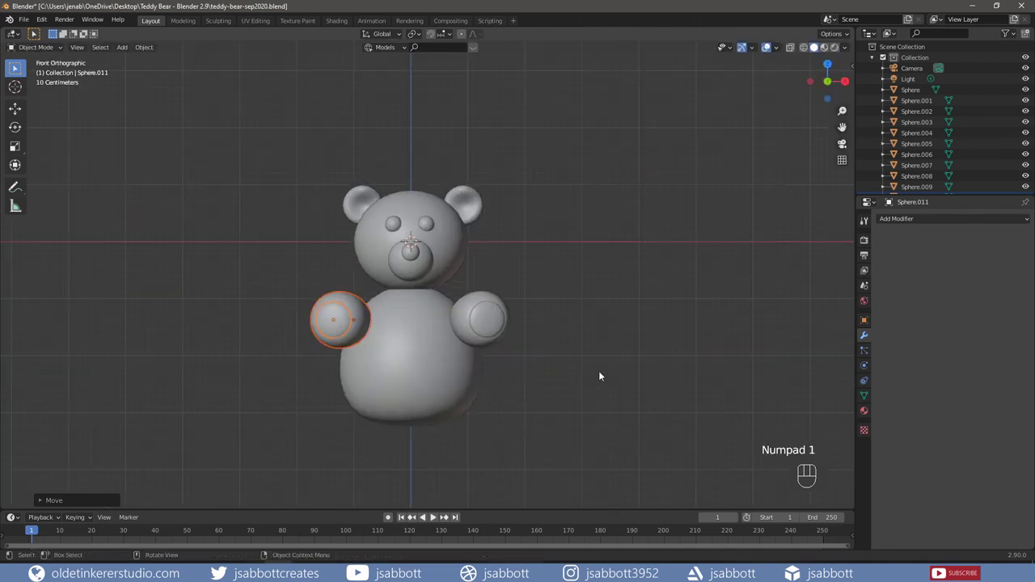
{"action": "left_click", "coordinate": [476, 308], "text": "shift"}
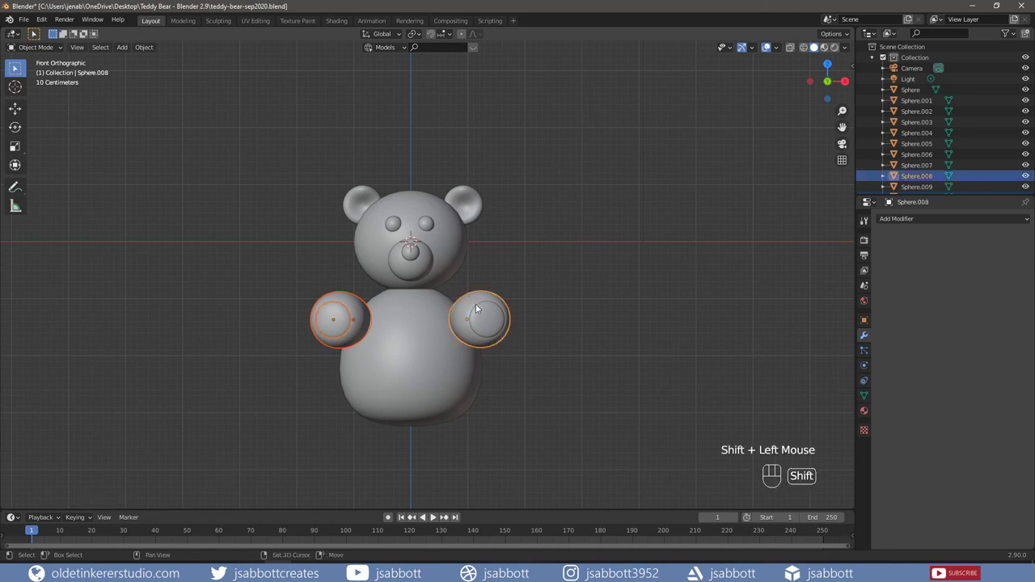
{"action": "left_click", "coordinate": [486, 319], "text": "shift"}
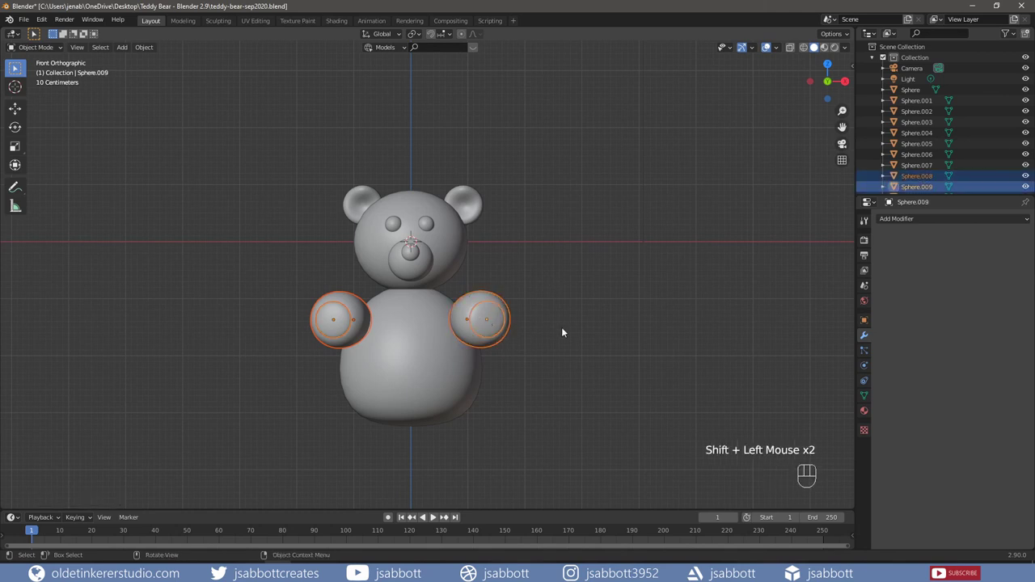
{"action": "key", "text": "shift+d"}
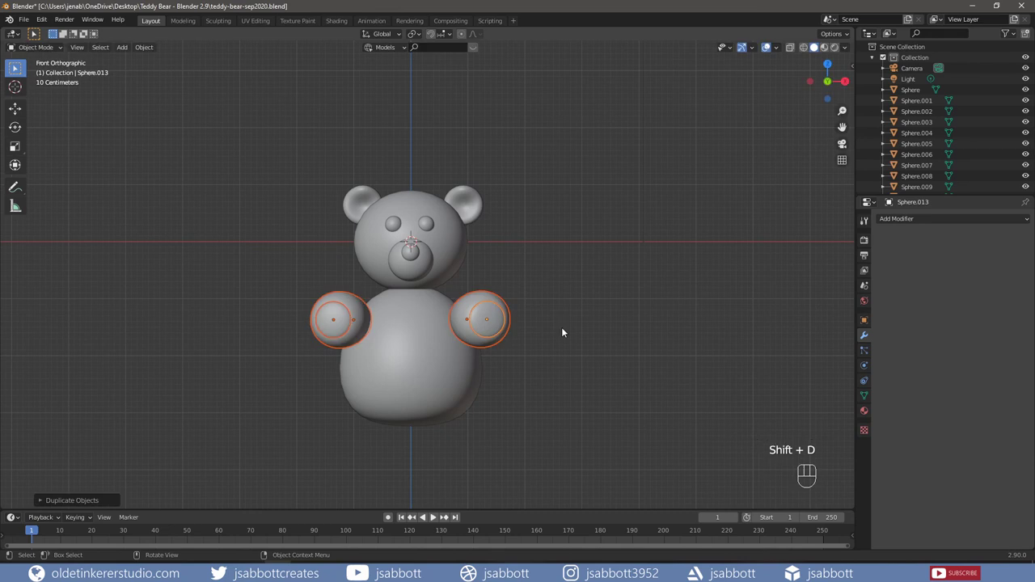
{"action": "key", "text": "g"}
{"action": "key", "text": "z"}
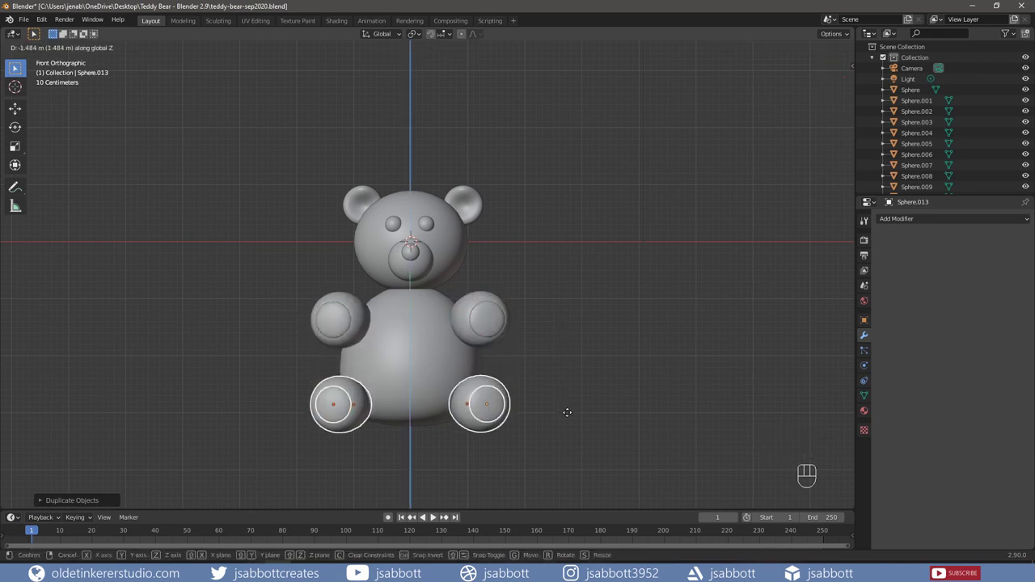
{"action": "left_click", "coordinate": [568, 417]}
{"action": "key", "text": "KP_1"}
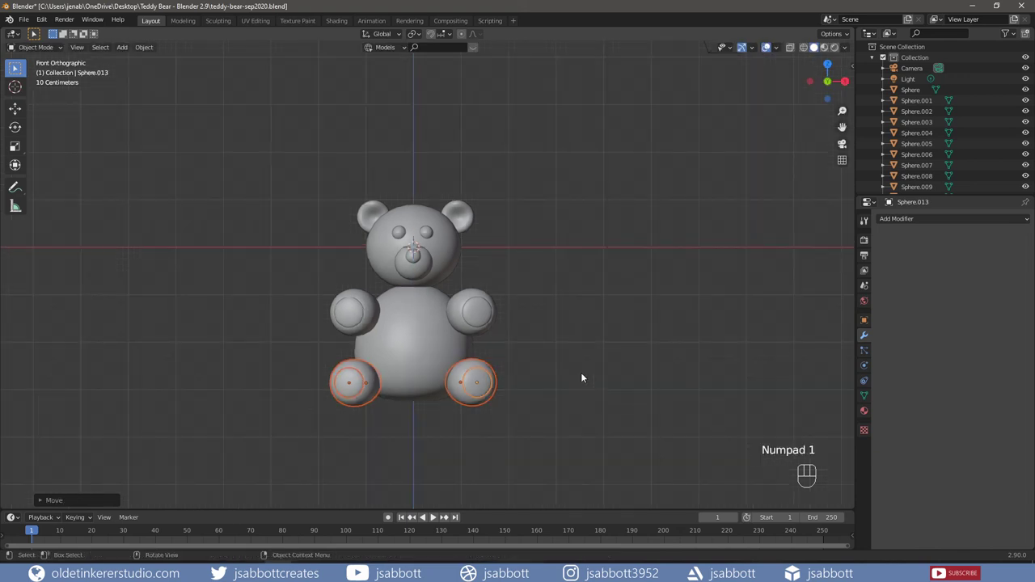
Rotate the legs and their pads by about -10° around the global X axis and raise them slightly along Z.
{"action": "middle_click_drag", "start_coordinate": [580, 377], "coordinate": [500, 368]}
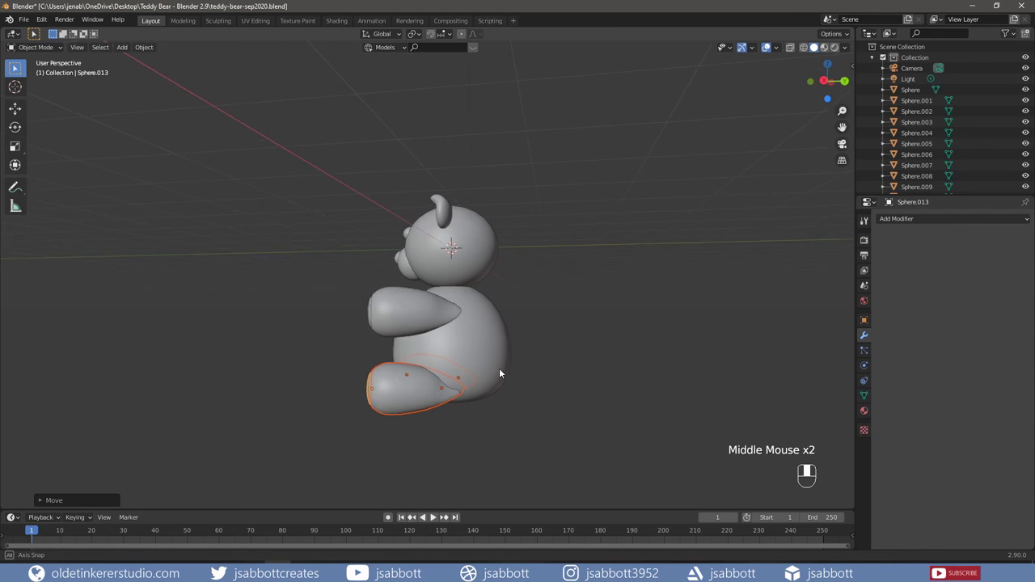
{"action": "key", "text": "r"}
{"action": "key", "text": "x"}
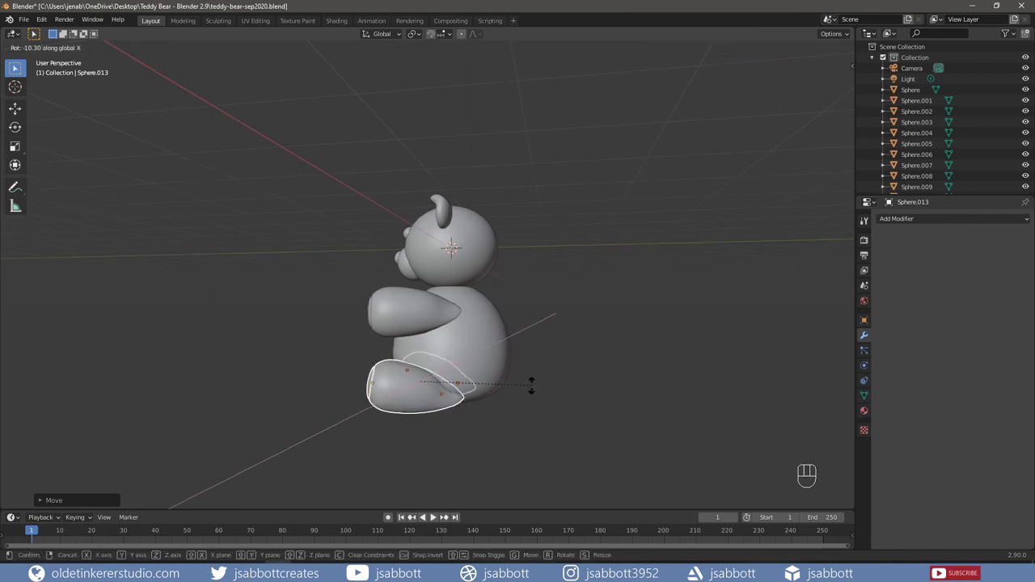
{"action": "left_click", "coordinate": [532, 388]}
{"action": "key", "text": "g"}
{"action": "key", "text": "z"}
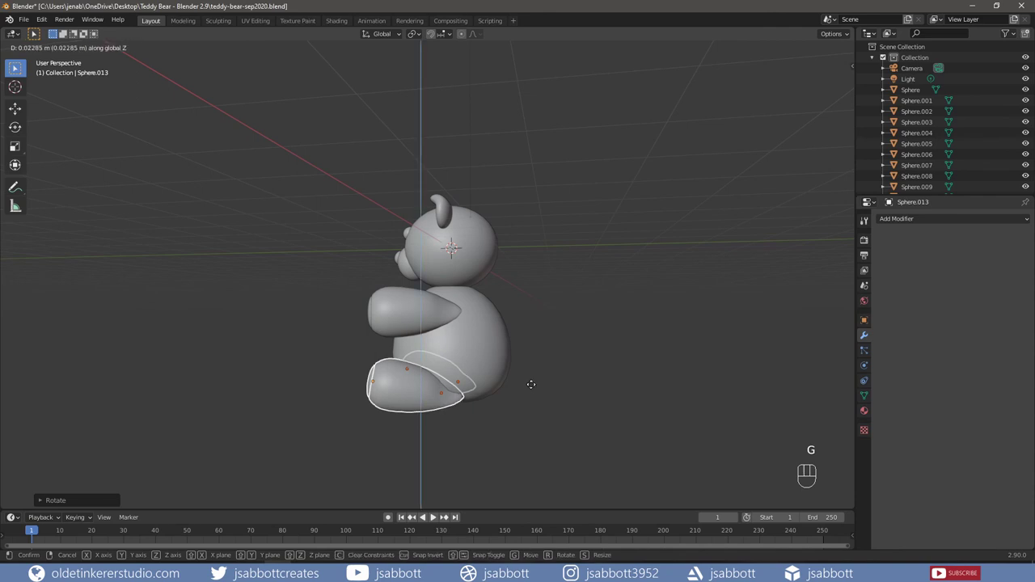
{"action": "left_click", "coordinate": [531, 379]}
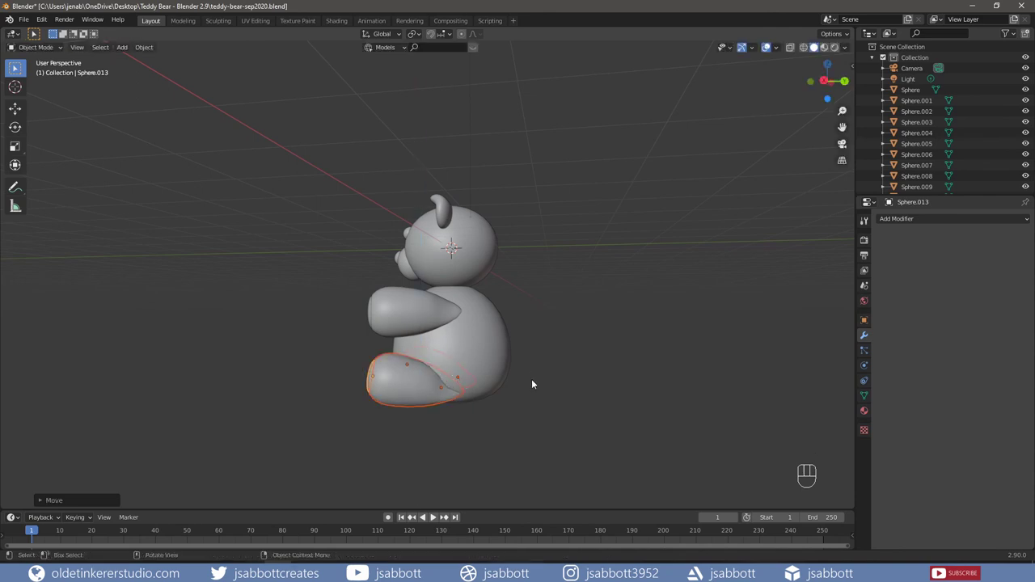
Apply the rotation and scale of the body, both arms, both legs and their four pads.
{"action": "middle_click_drag", "start_coordinate": [351, 411], "coordinate": [496, 415]}
{"action": "key", "text": "KP_1"}
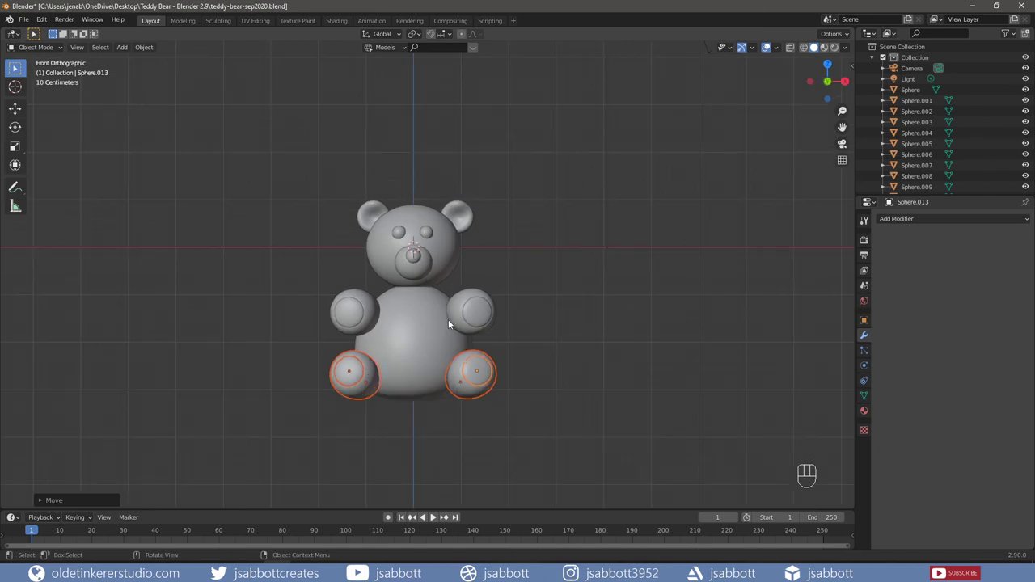
{"action": "left_click", "coordinate": [404, 328]}
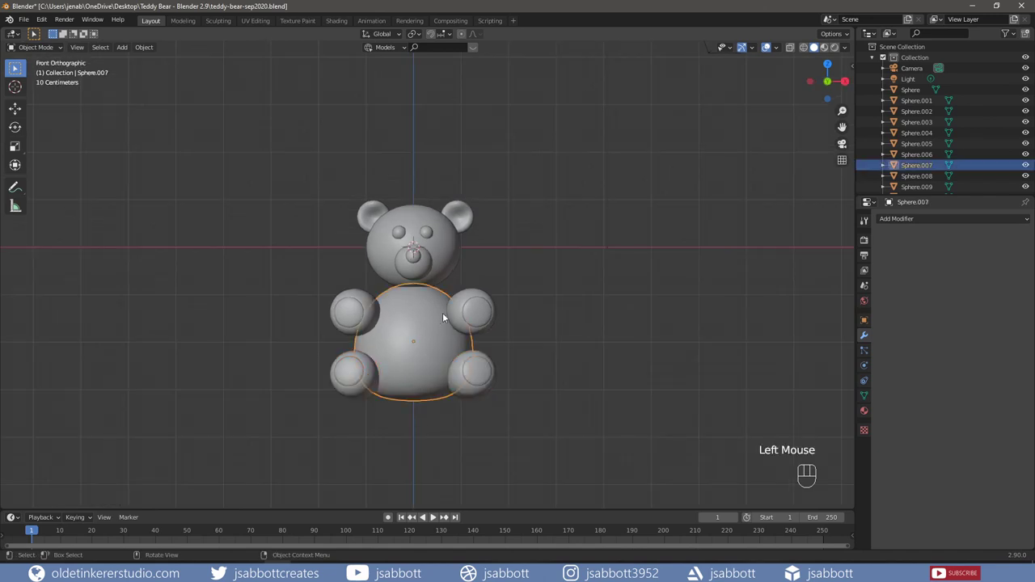
{"action": "left_click", "coordinate": [467, 306], "text": "shift"}
{"action": "left_click", "coordinate": [364, 300], "text": "shift"}
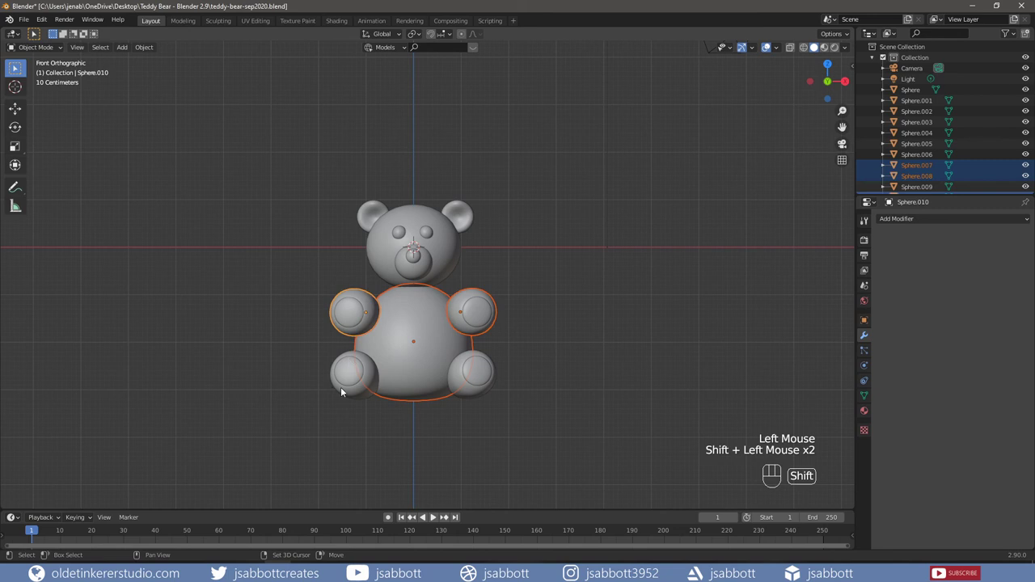
{"action": "left_click", "coordinate": [341, 390], "text": "shift"}
{"action": "left_click", "coordinate": [470, 395], "text": "shift"}
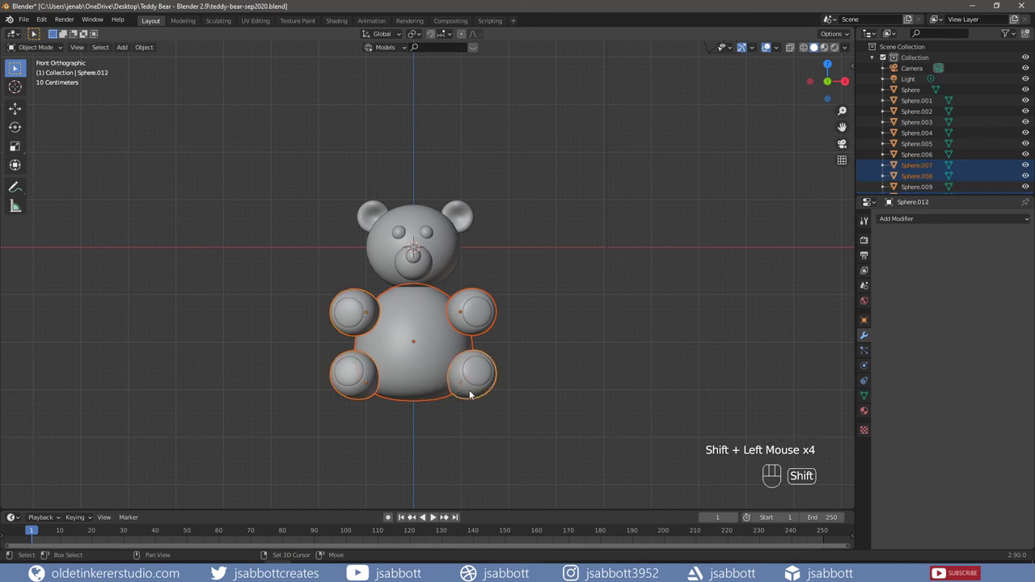
{"action": "left_click", "coordinate": [478, 357], "text": "shift"}
{"action": "left_click", "coordinate": [477, 317], "text": "shift"}
{"action": "left_click", "coordinate": [352, 312], "text": "shift"}
{"action": "left_click", "coordinate": [350, 371], "text": "shift"}
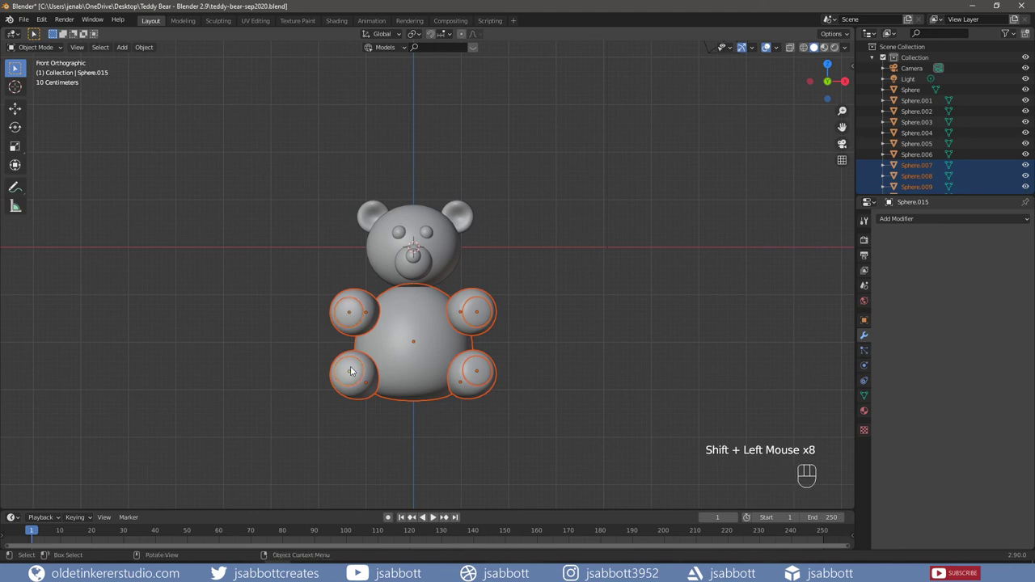
{"action": "key", "text": "ctrl+a"}
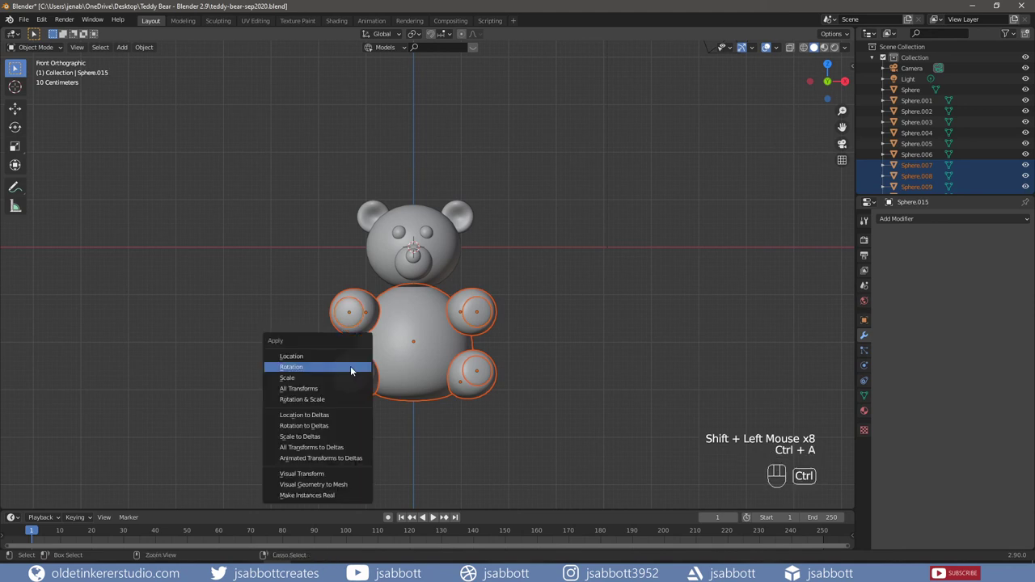
{"action": "left_click", "coordinate": [351, 367]}
{"action": "key", "text": "ctrl+a"}
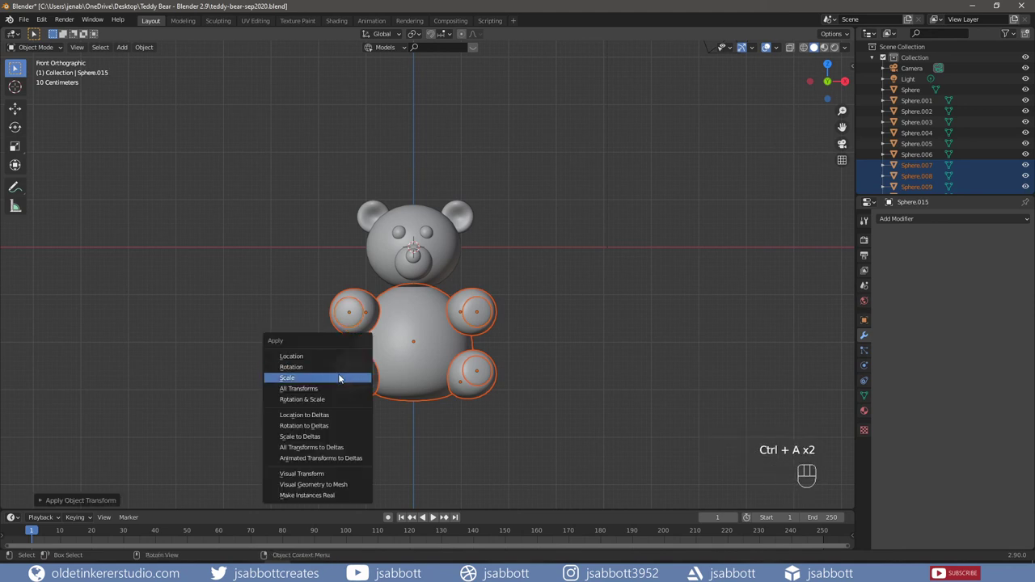
{"action": "left_click", "coordinate": [350, 366]}
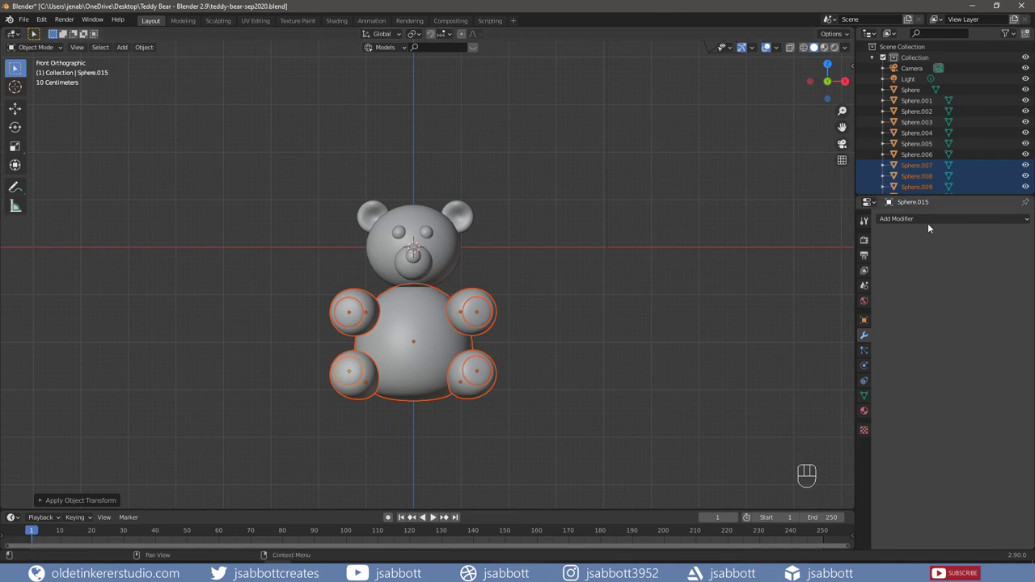
Give the active leg pad a Subdivision Surface modifier with its viewport level raised by one, and apply the modifier.
{"action": "left_click", "coordinate": [927, 219]}
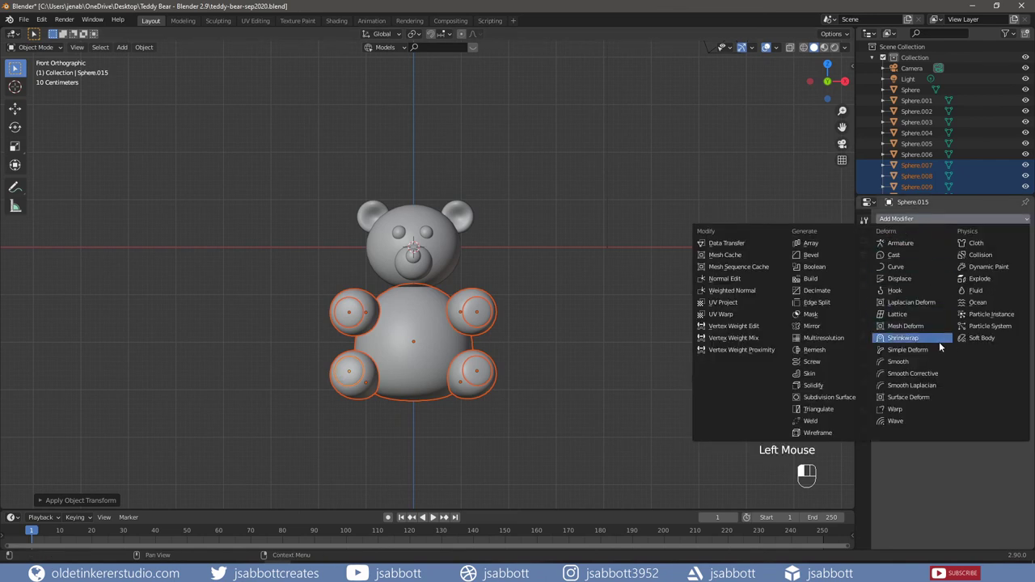
{"action": "left_click", "coordinate": [826, 397]}
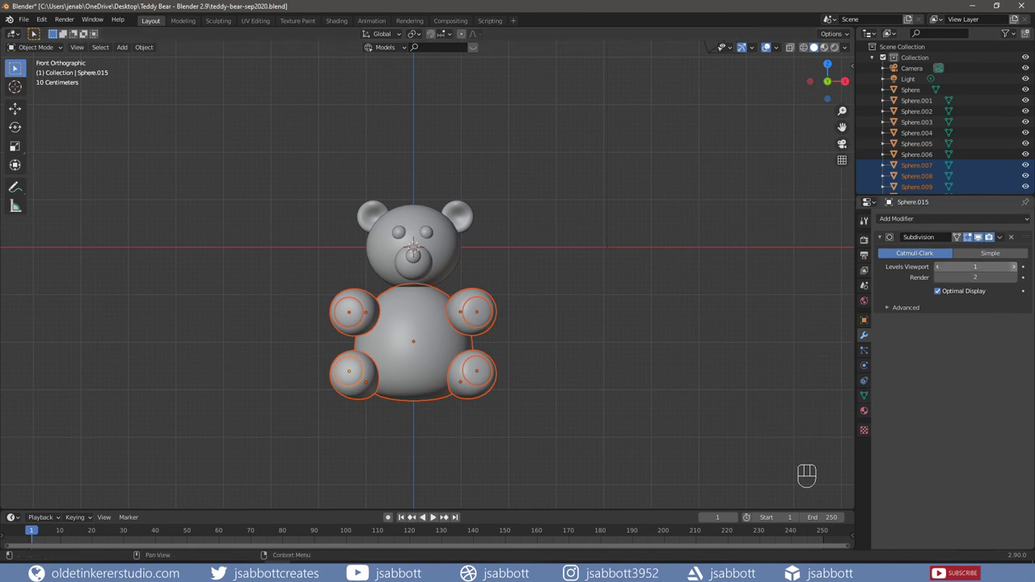
{"action": "left_click", "coordinate": [1014, 266]}
{"action": "left_click", "coordinate": [999, 236]}
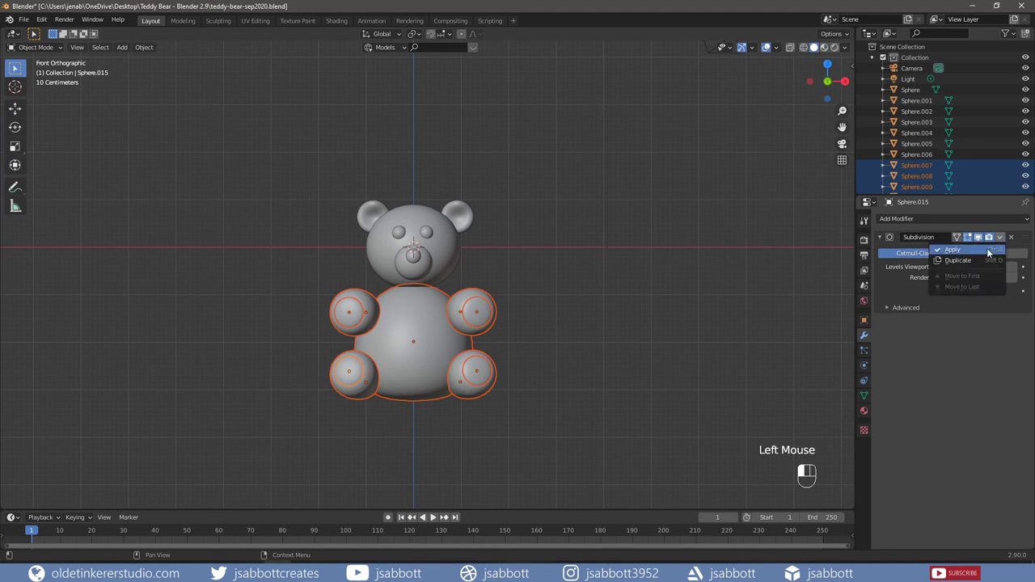
{"action": "left_click", "coordinate": [987, 251]}
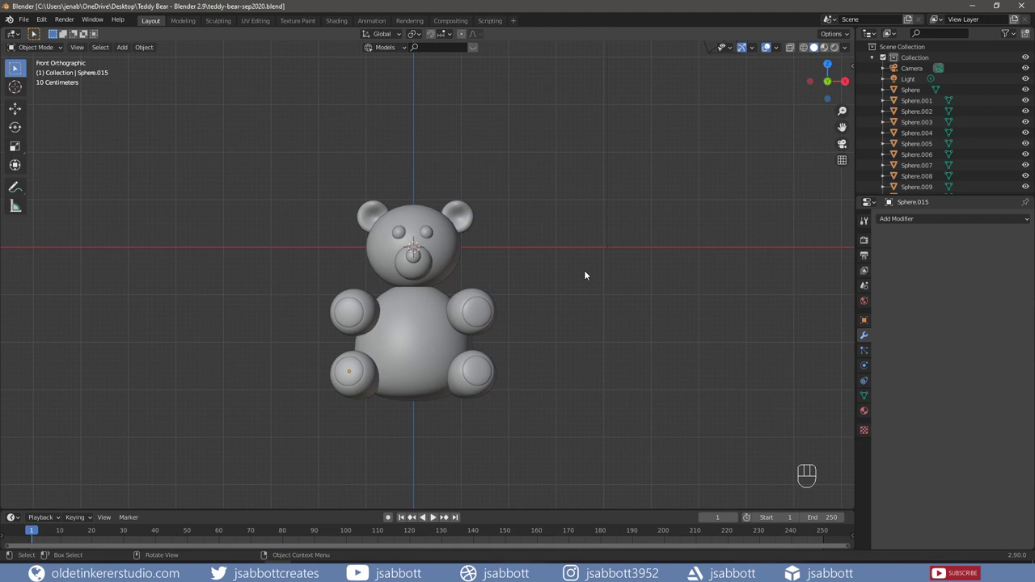
Join the two eye spheres into one object and rename it "eyes".
{"action": "left_click", "coordinate": [434, 236]}
{"action": "left_click", "coordinate": [398, 234], "text": "shift"}
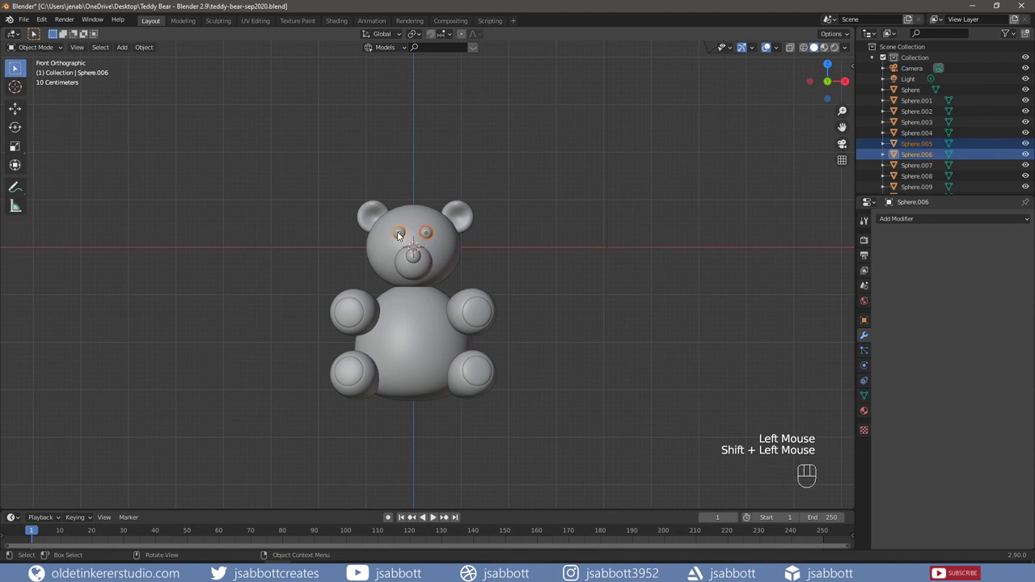
{"action": "key", "text": "ctrl+j"}
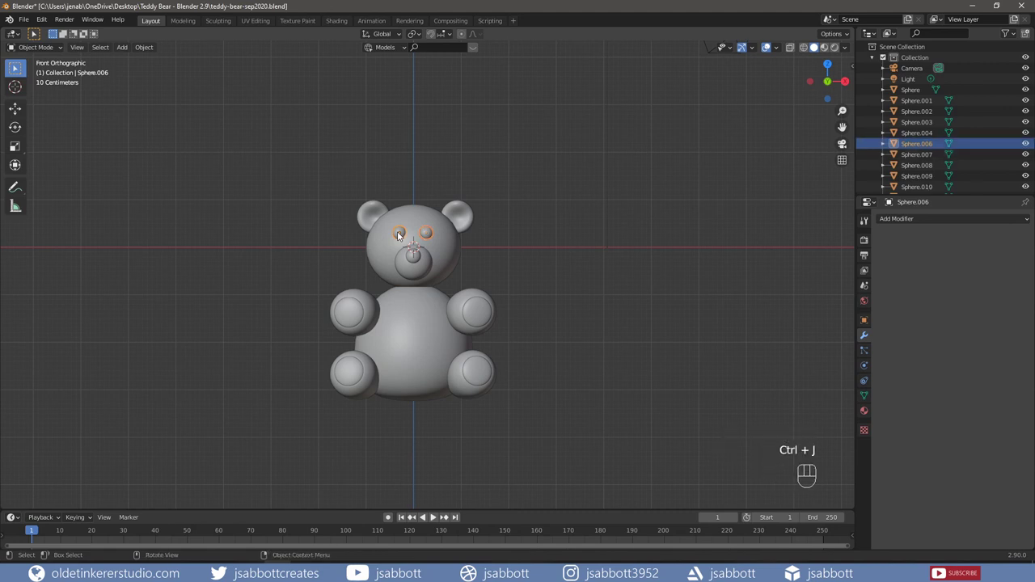
{"action": "double_click", "coordinate": [916, 143]}
{"action": "type", "text": "eyes"}
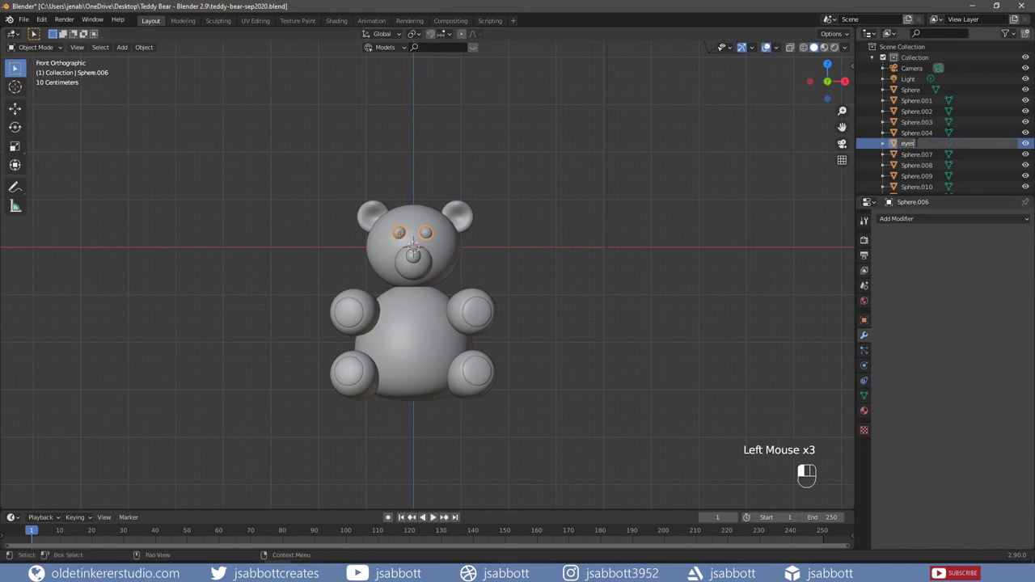
{"action": "key", "text": "Return"}
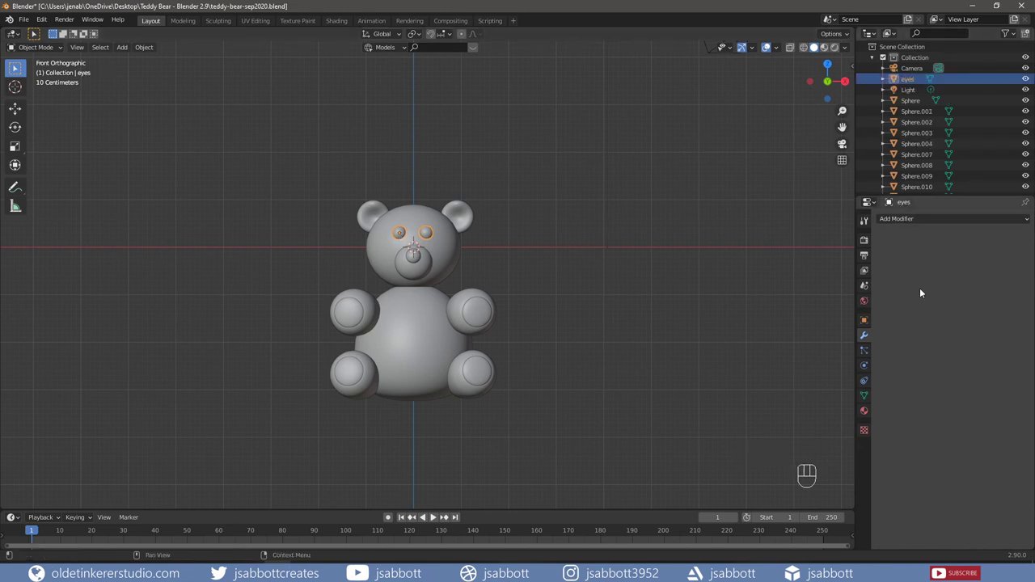
Create a new material on the eyes object and name it "eyes".
{"action": "left_click", "coordinate": [863, 411]}
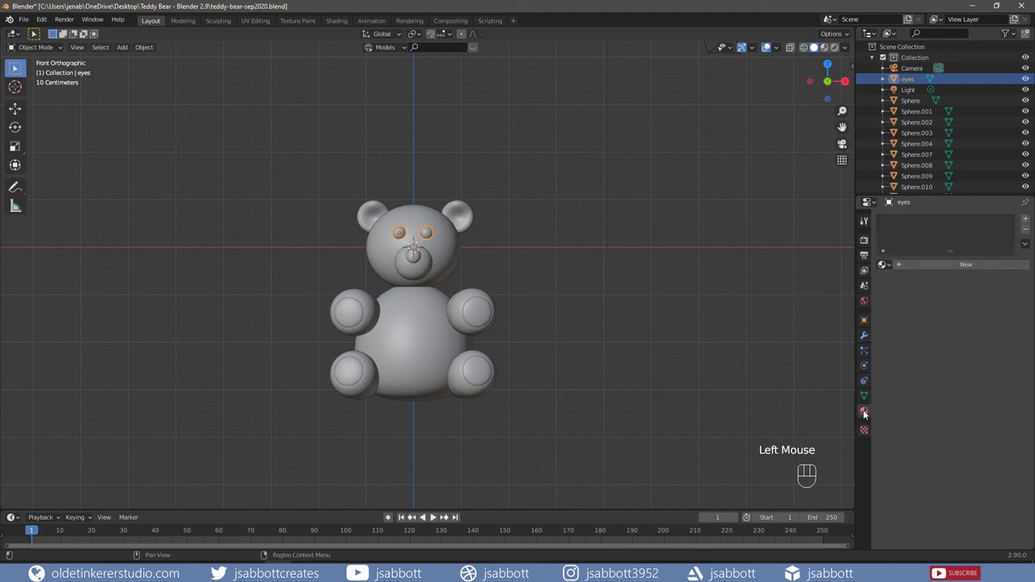
{"action": "left_click", "coordinate": [946, 265]}
{"action": "left_click", "coordinate": [939, 264]}
{"action": "type", "text": "eyes"}
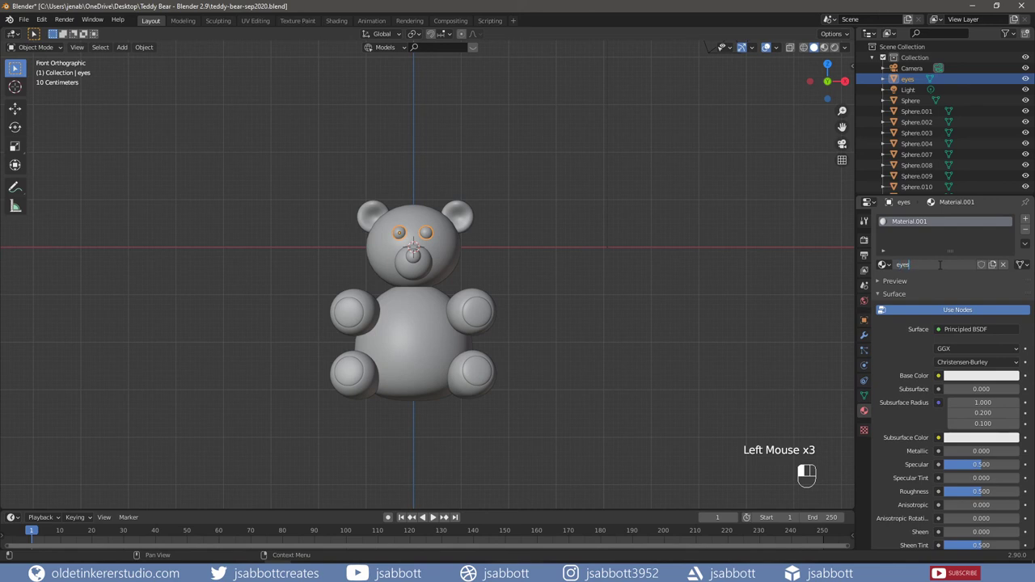
{"action": "key", "text": "Return"}
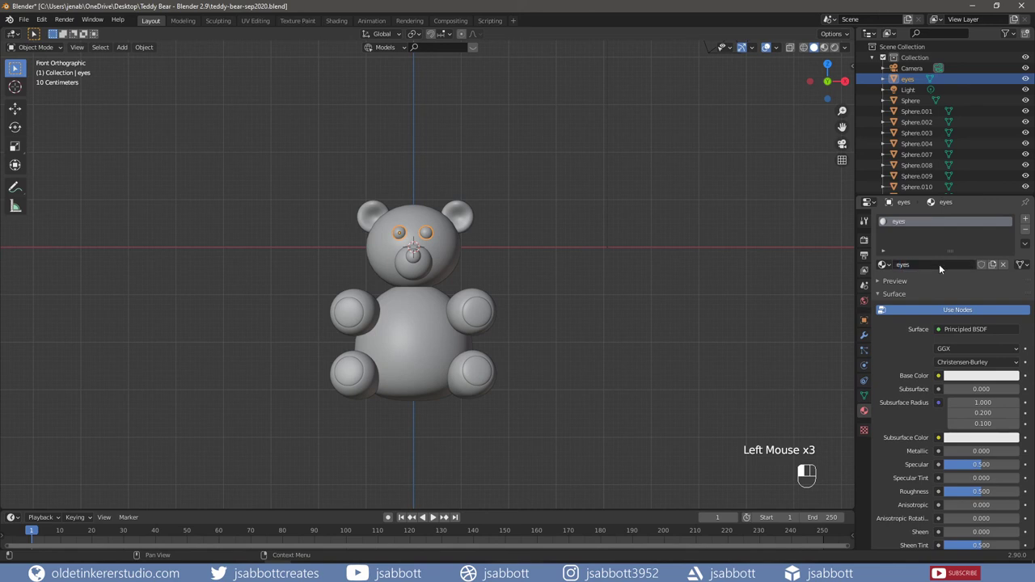
Set the eyes material's base color to black and roughness to 0.3, and show the viewport in Material Preview.
{"action": "left_click", "coordinate": [966, 377]}
{"action": "left_click_drag", "start_coordinate": [1009, 234], "coordinate": [1010, 301]}
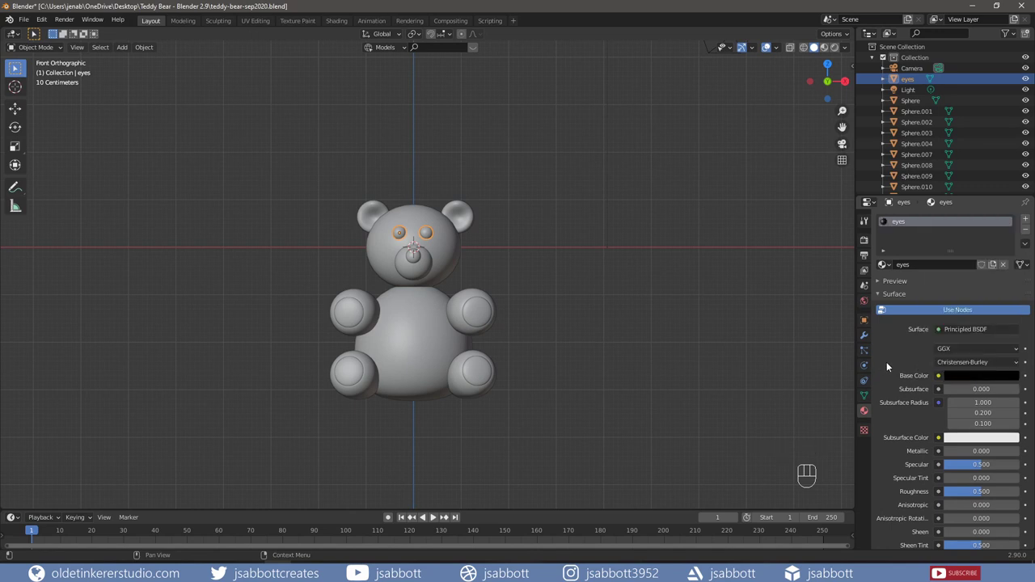
{"action": "mouse_move", "coordinate": [986, 491]}
{"action": "left_mouse_down"}
{"action": "mouse_move", "coordinate": [954, 491]}
{"action": "mouse_move", "coordinate": [966, 491]}
{"action": "left_mouse_up"}
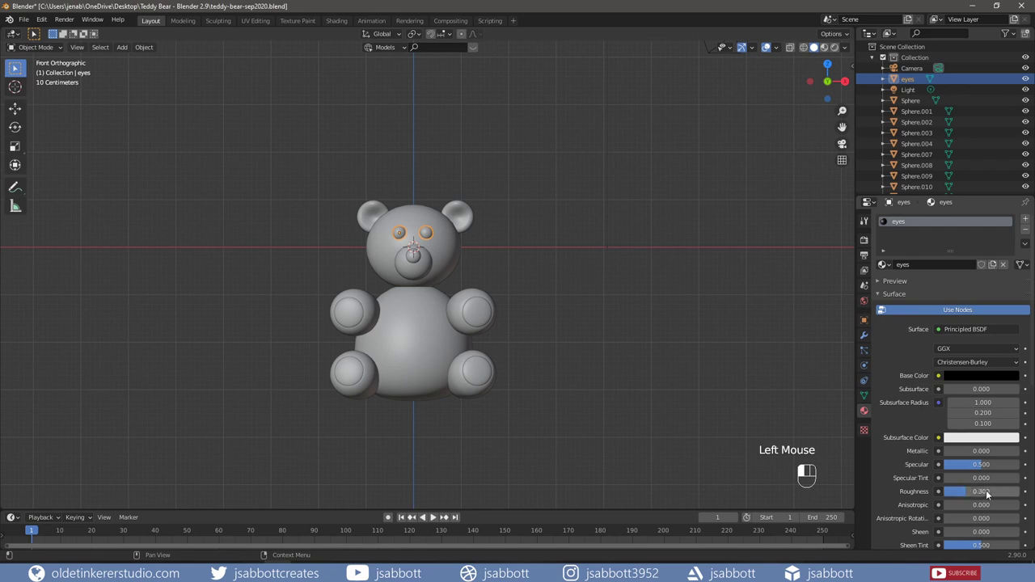
{"action": "left_click", "coordinate": [823, 47]}
Join the snout and the four limb pads into one object and rename it "snout-pads".
{"action": "left_click", "coordinate": [419, 267]}
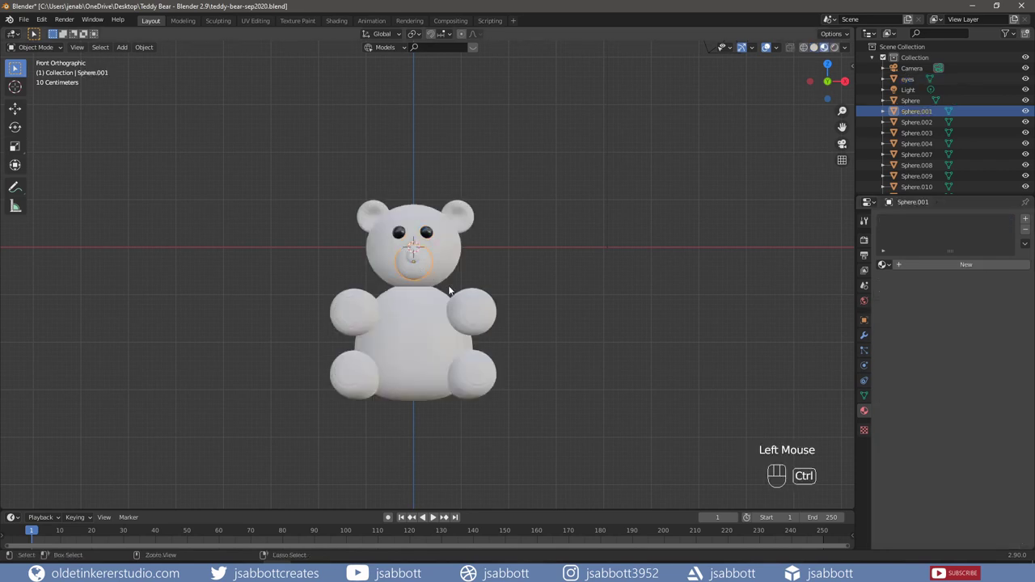
{"action": "left_click", "coordinate": [474, 307], "text": "shift"}
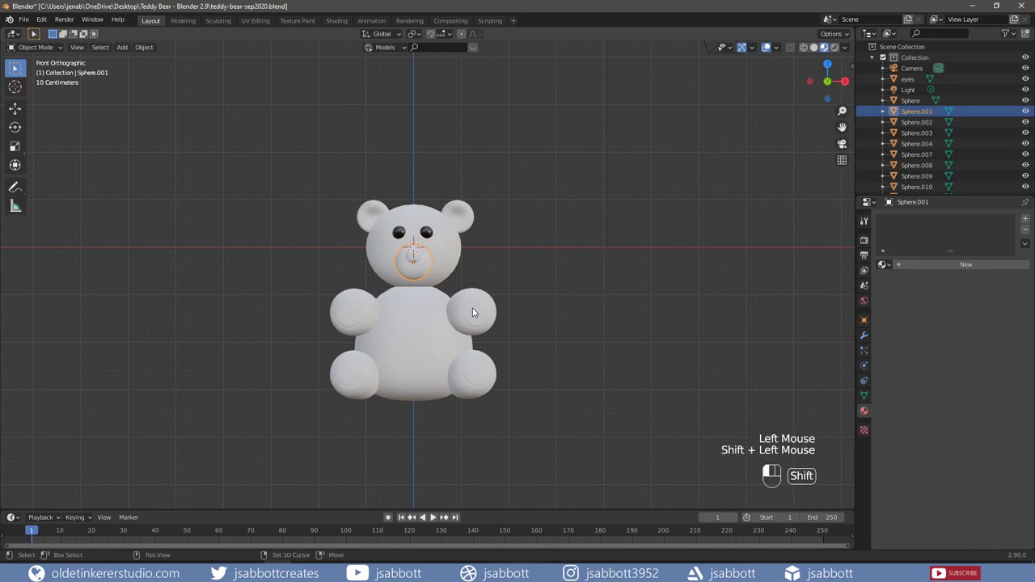
{"action": "left_click", "coordinate": [475, 371], "text": "shift"}
{"action": "left_click", "coordinate": [357, 374], "text": "shift"}
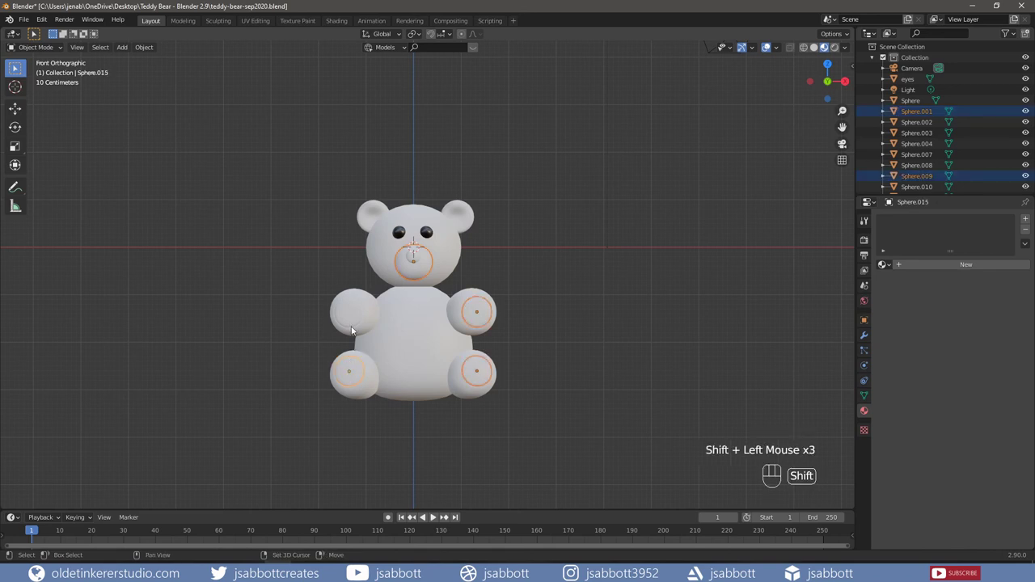
{"action": "left_click", "coordinate": [350, 317], "text": "shift"}
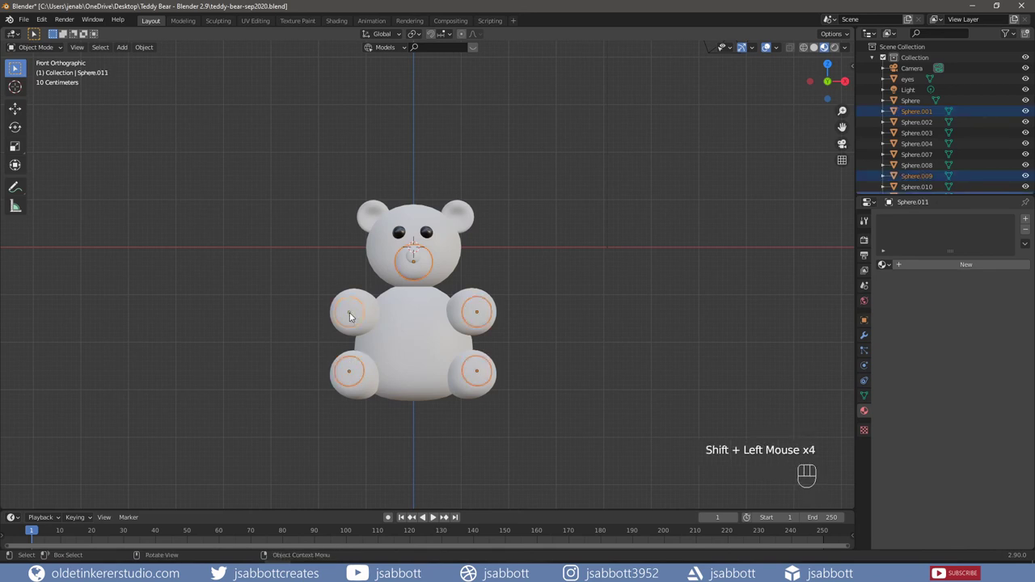
{"action": "key", "text": "ctrl+j"}
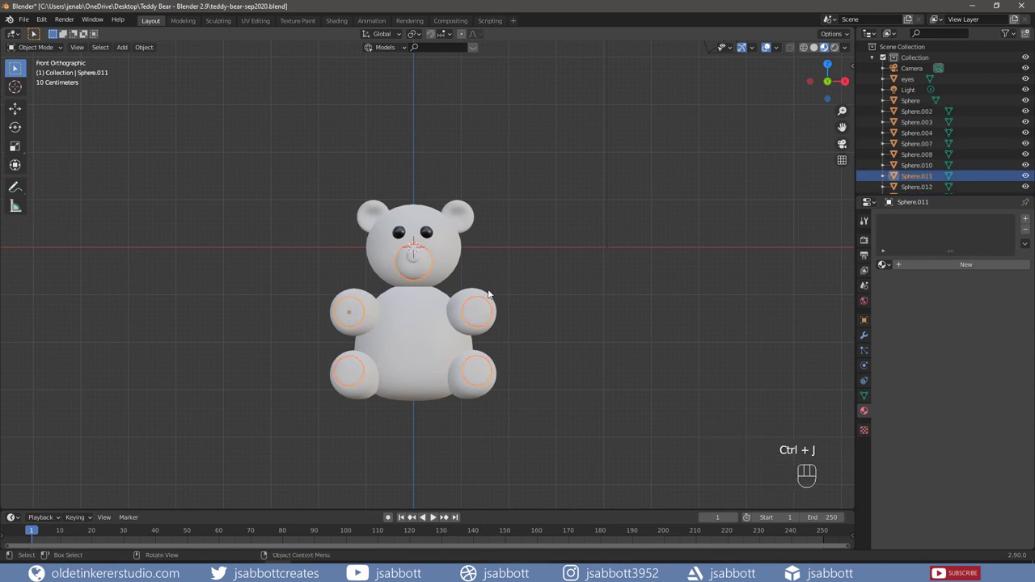
{"action": "triple_click", "coordinate": [916, 178]}
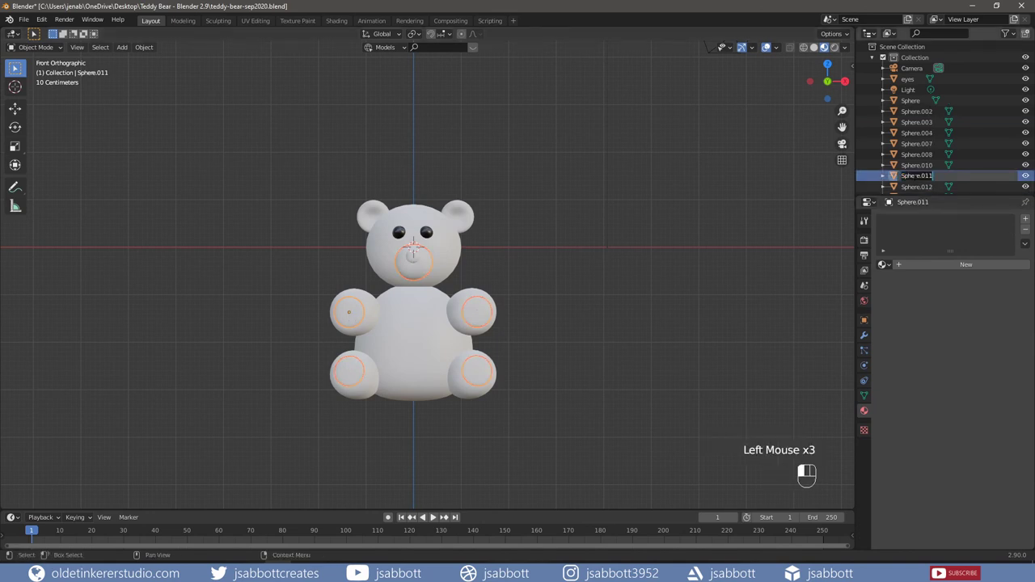
{"action": "type", "text": "snout-pads"}
{"action": "key", "text": "Return"}
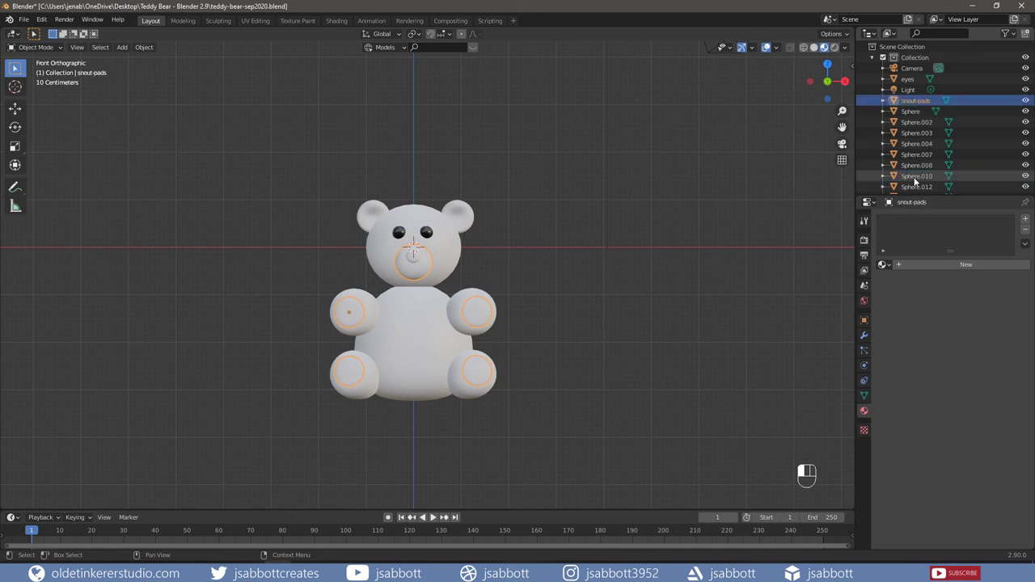
Create a new material on the joined snout and pads and name it "snout-pads".
{"action": "left_click", "coordinate": [943, 265]}
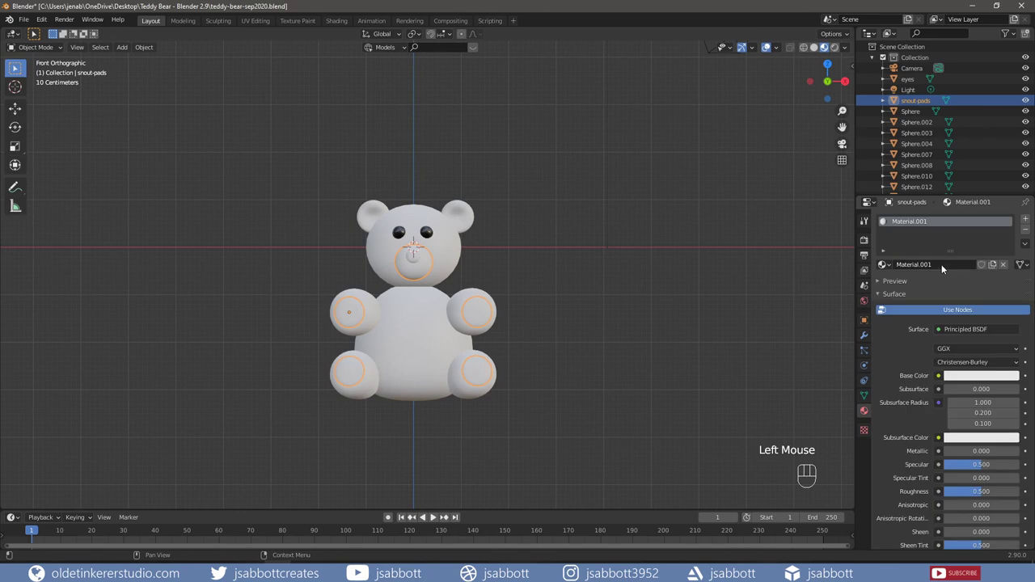
{"action": "double_click", "coordinate": [941, 265]}
{"action": "type", "text": "s"}
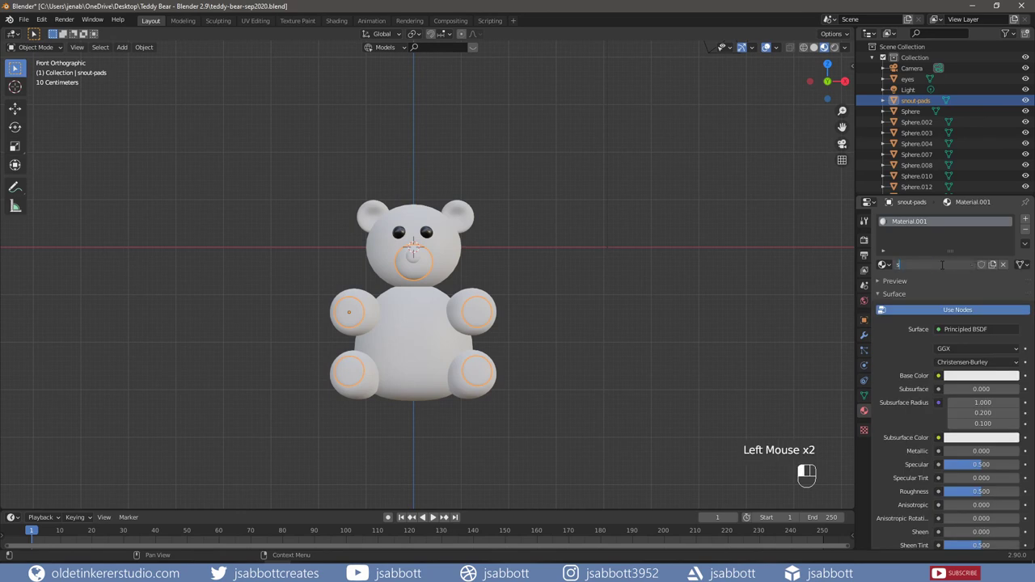
{"action": "type", "text": "nout-pads"}
{"action": "key", "text": "Return"}
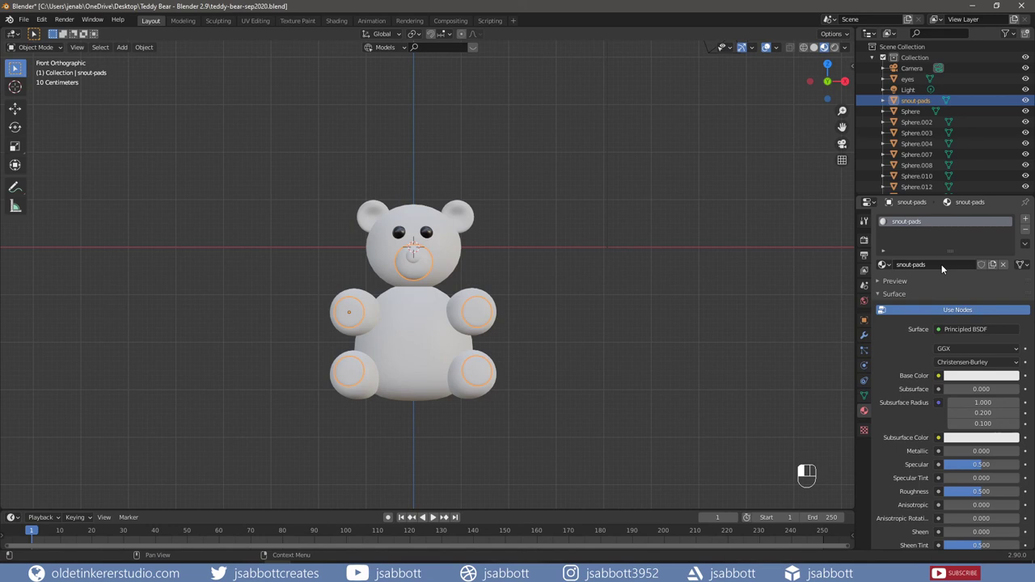
Set the snout-pads material's base color to hex B18B53.
{"action": "left_click", "coordinate": [971, 376]}
{"action": "left_click", "coordinate": [993, 311]}
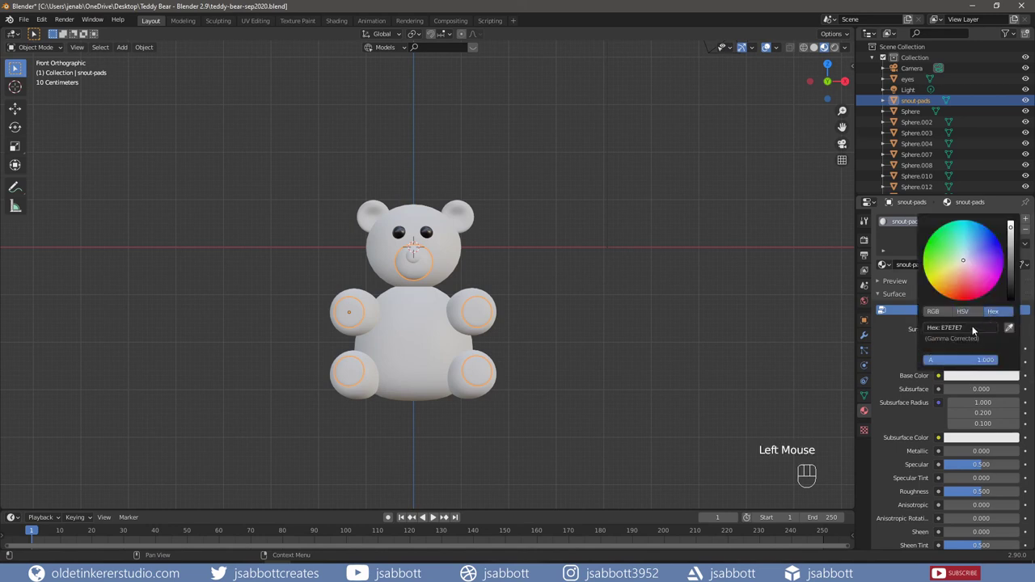
{"action": "left_click", "coordinate": [968, 327]}
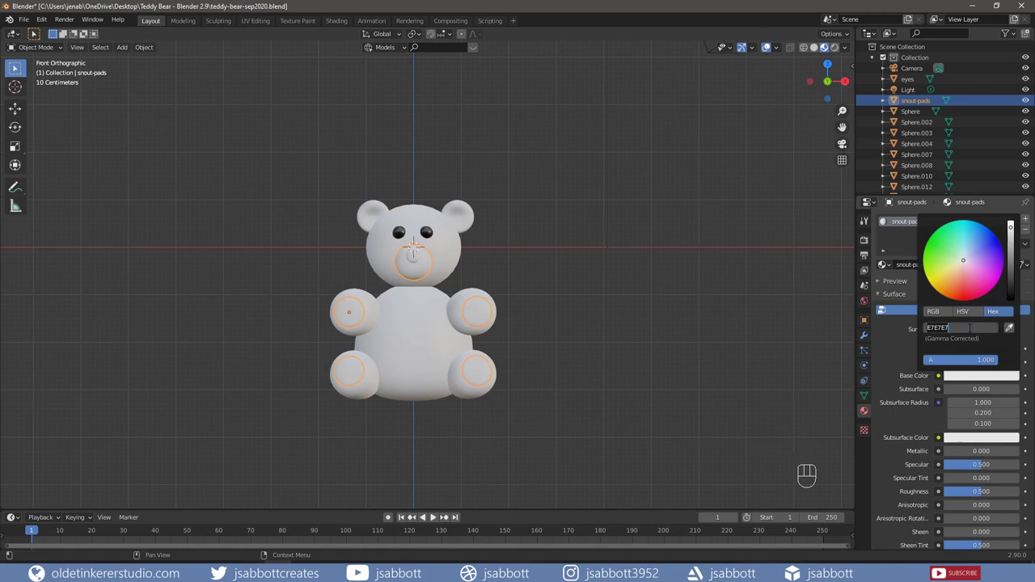
{"action": "type", "text": "b18b53"}
{"action": "key", "text": "Return"}
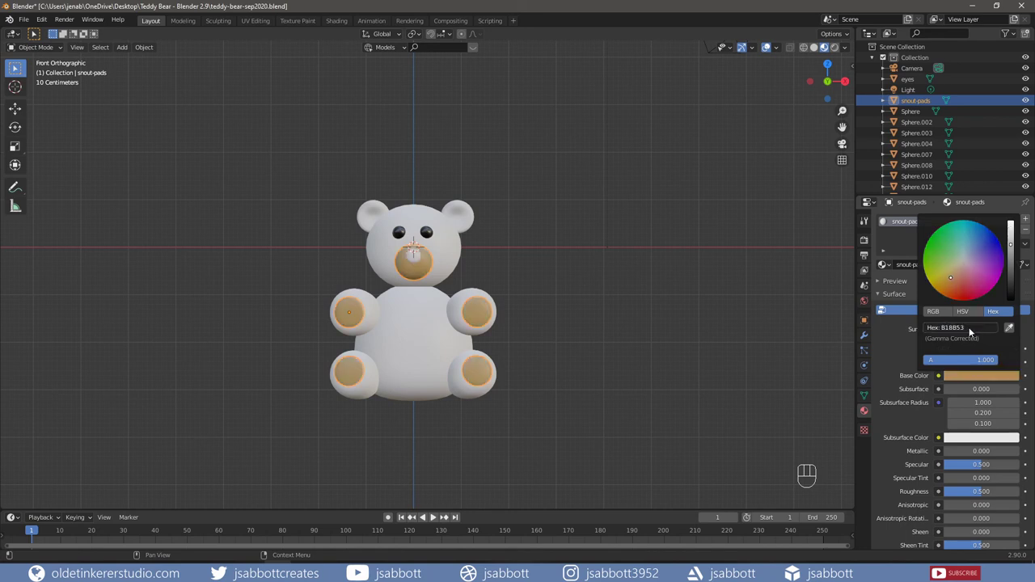
Join the head, both ears, the body and the four limbs into one object.
{"action": "left_click", "coordinate": [451, 254]}
{"action": "left_click", "coordinate": [461, 223], "text": "shift"}
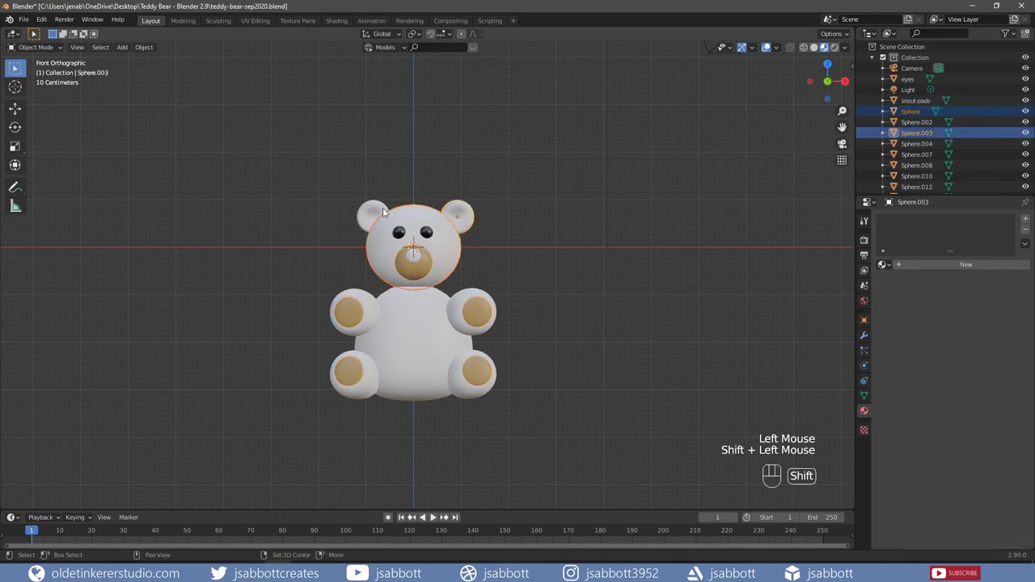
{"action": "left_click", "coordinate": [367, 212], "text": "shift"}
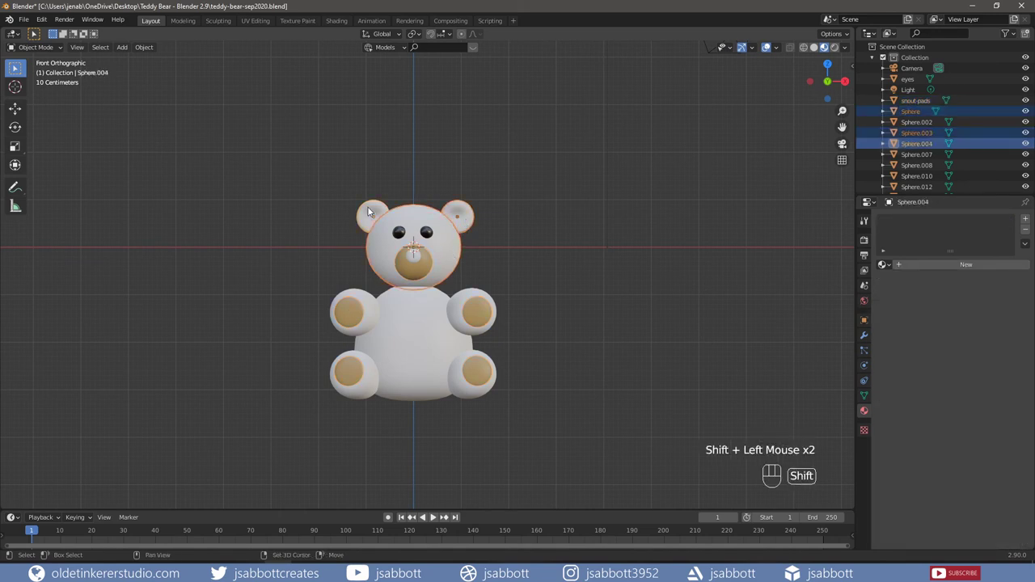
{"action": "left_click", "coordinate": [398, 350], "text": "shift"}
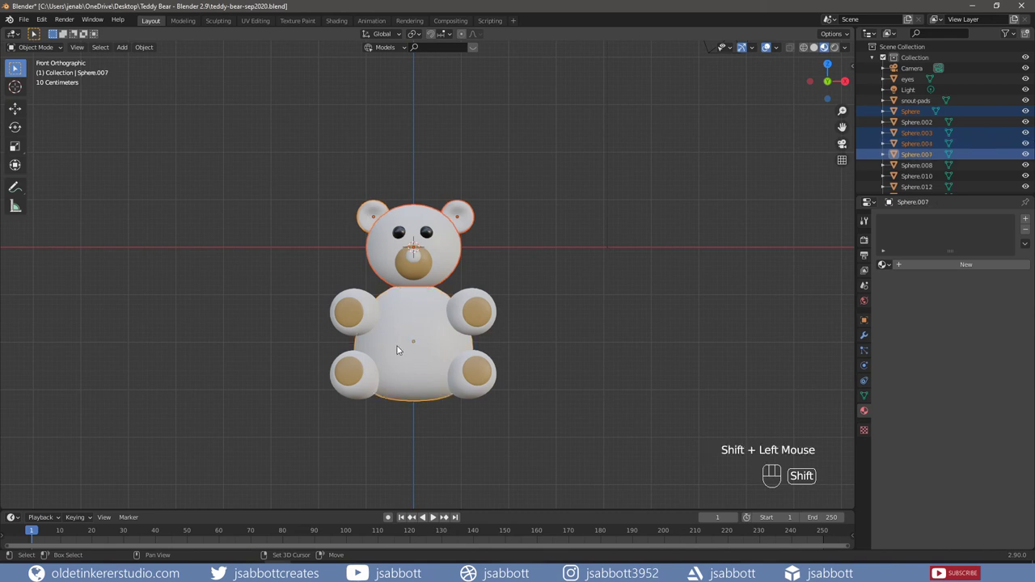
{"action": "left_click", "coordinate": [466, 294], "text": "shift"}
{"action": "left_click", "coordinate": [363, 332], "text": "shift"}
{"action": "left_click", "coordinate": [344, 389], "text": "shift"}
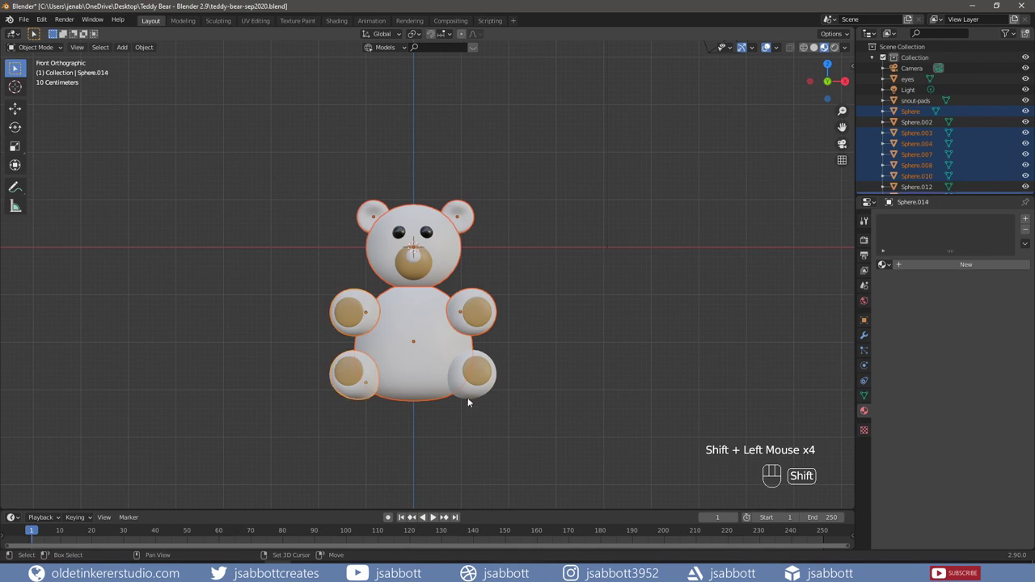
{"action": "left_click", "coordinate": [475, 396], "text": "shift"}
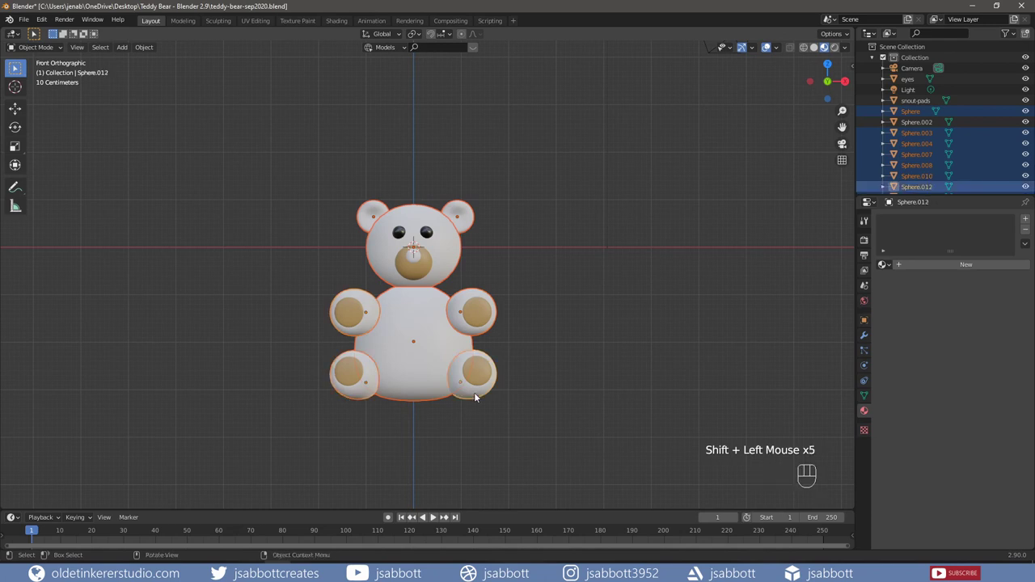
{"action": "key", "text": "ctrl+j"}
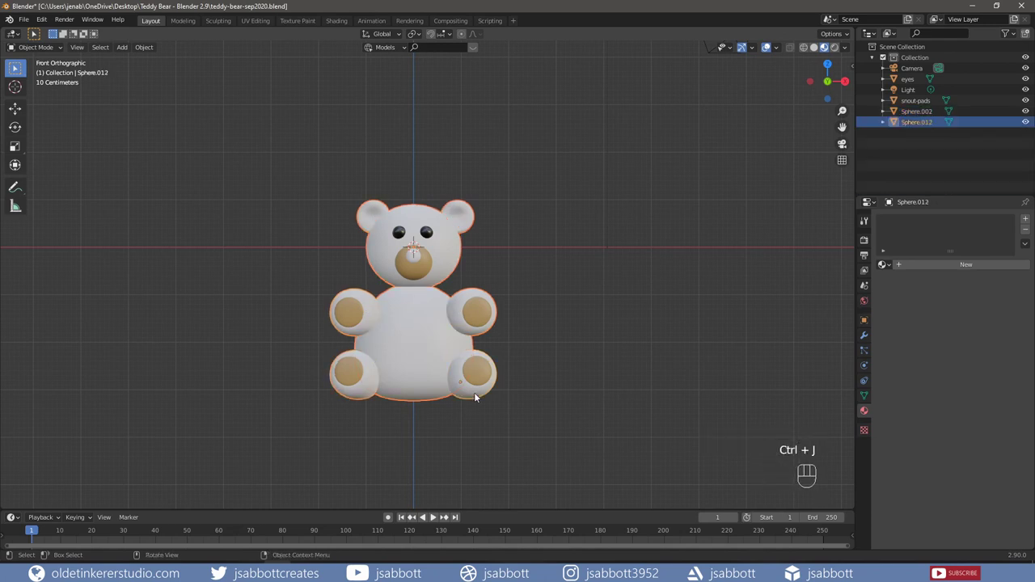
Rename the joined head, body and limbs object "head-body".
{"action": "triple_click", "coordinate": [916, 121]}
{"action": "type", "text": "head"}
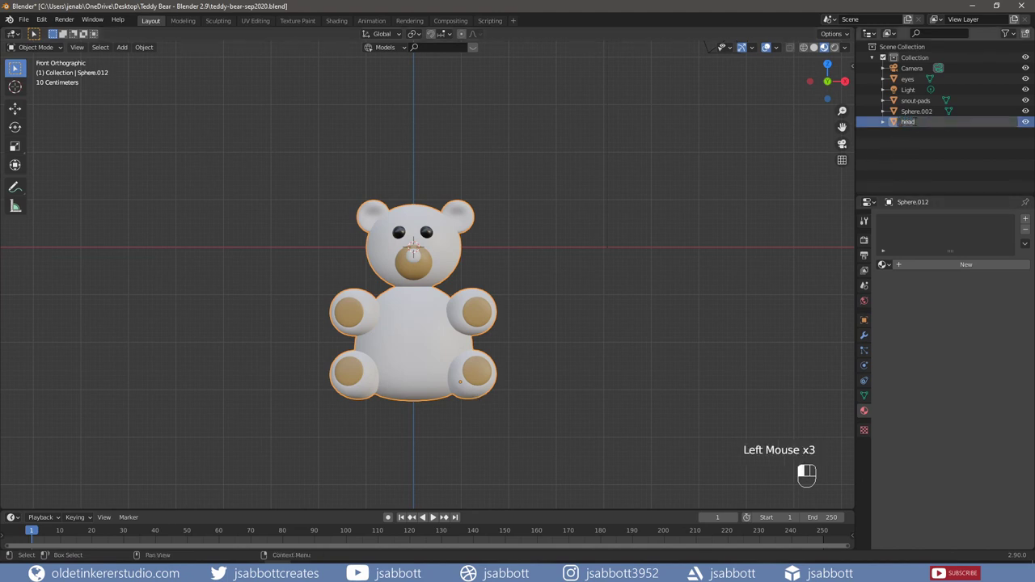
{"action": "type", "text": " body"}
{"action": "key", "text": "Return"}
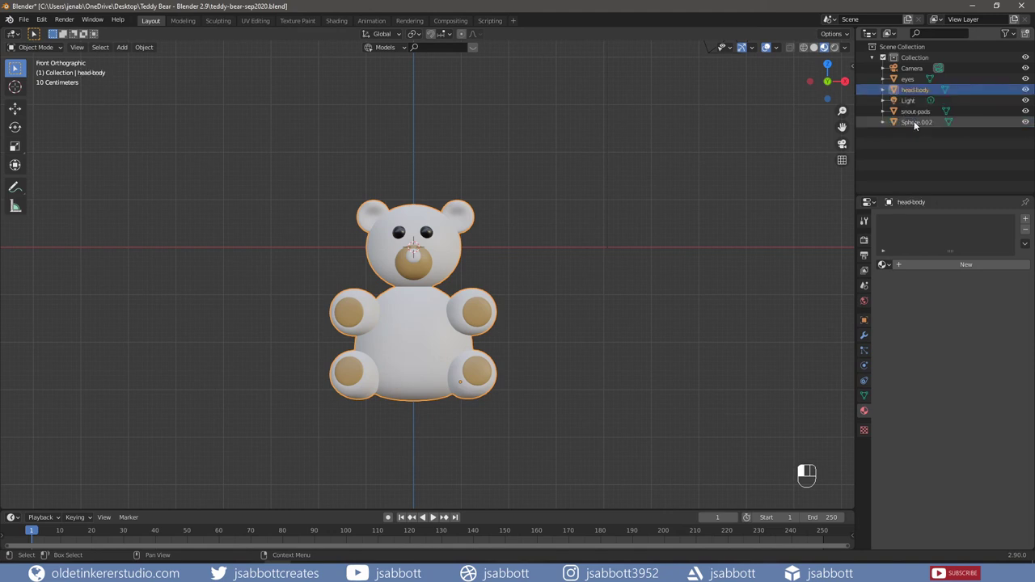
Create a new material on the head-body object and name it "head-body".
{"action": "left_click", "coordinate": [863, 413]}
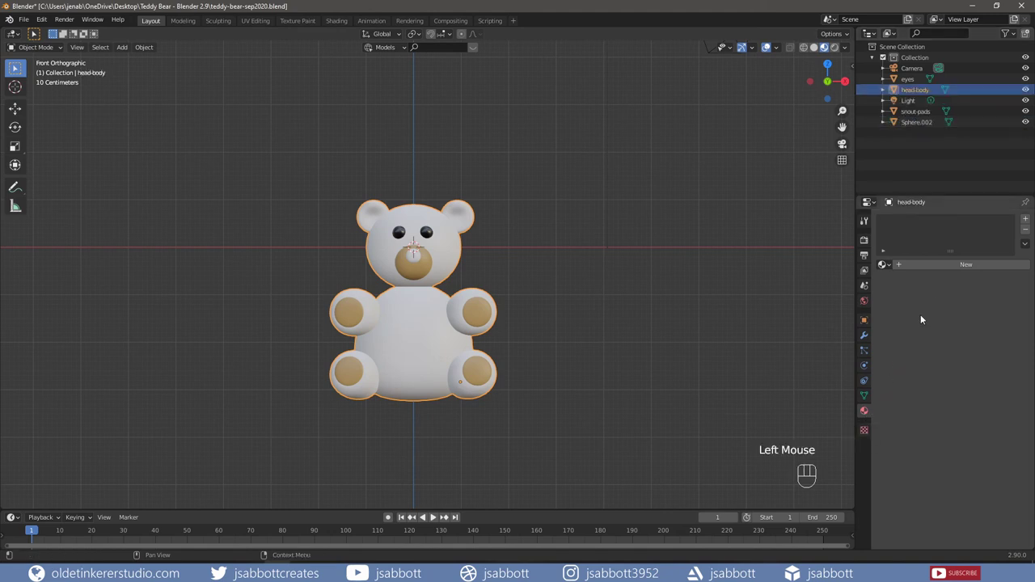
{"action": "left_click", "coordinate": [941, 265]}
{"action": "left_click", "coordinate": [940, 265]}
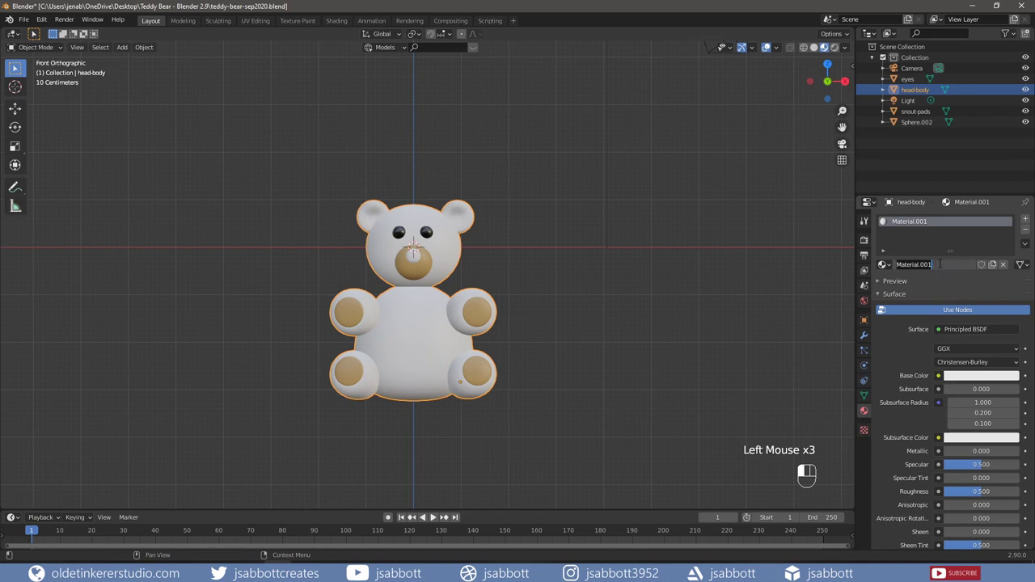
{"action": "type", "text": "head-body"}
{"action": "key", "text": "Return"}
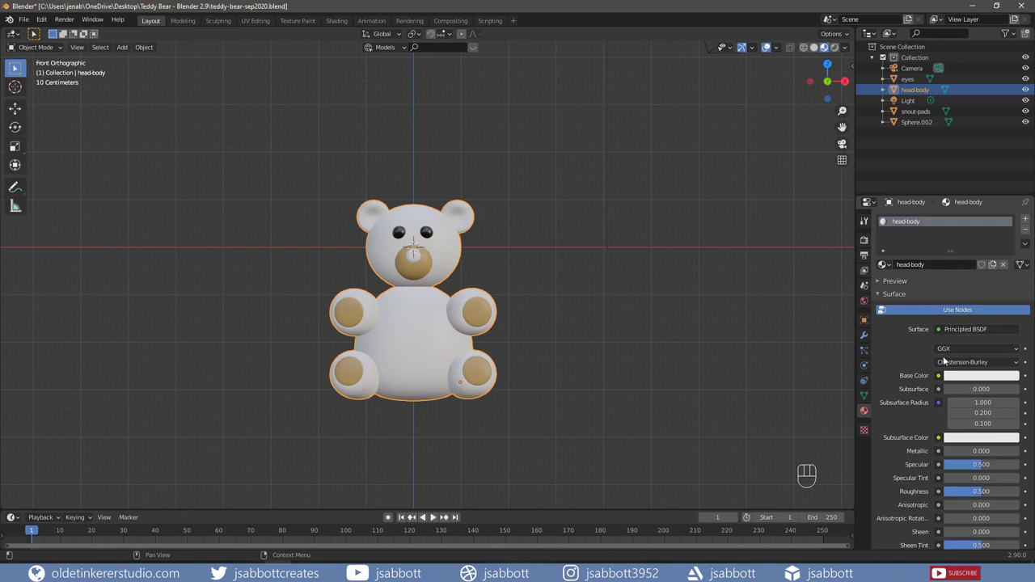
Set the head-body material's base color to hex 80653C.
{"action": "left_click", "coordinate": [966, 376]}
{"action": "left_click", "coordinate": [975, 327]}
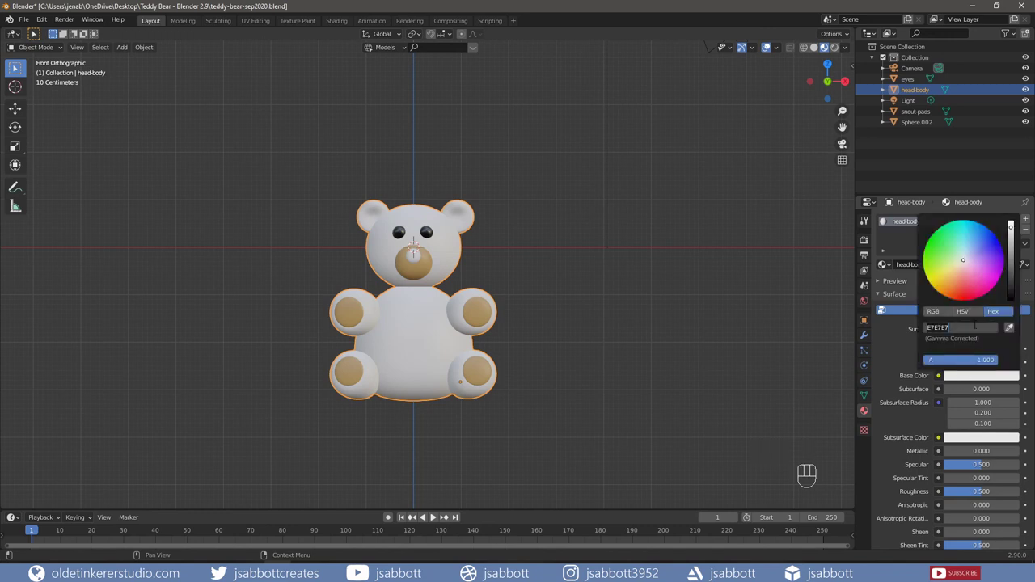
{"action": "type", "text": "80653c"}
{"action": "key", "text": "Return"}
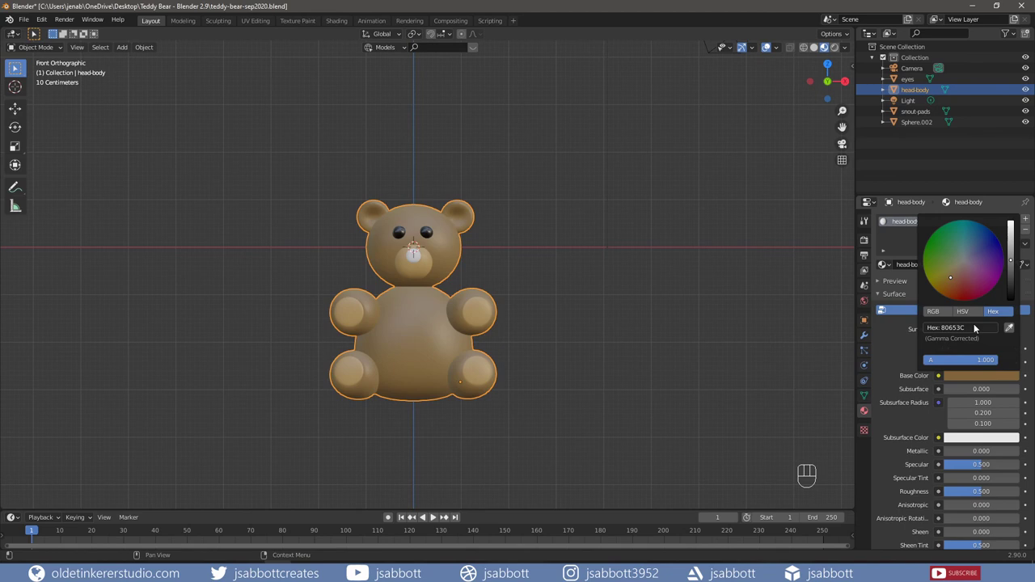
Add a second material slot to the head-body object with a new material named "head-body-hair".
{"action": "left_click", "coordinate": [1025, 218]}
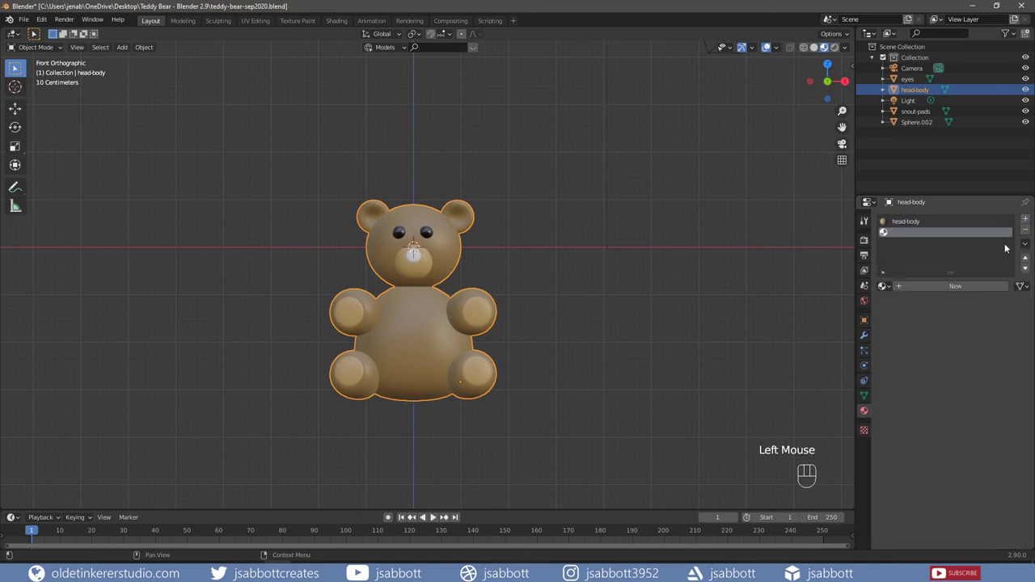
{"action": "left_click", "coordinate": [944, 287]}
{"action": "left_click", "coordinate": [941, 285]}
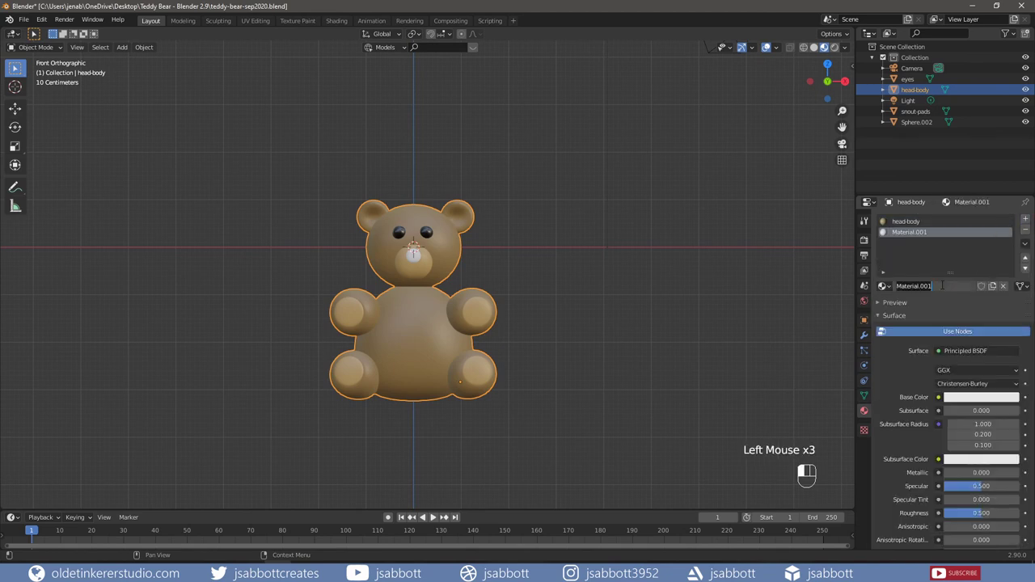
{"action": "type", "text": "head-body"}
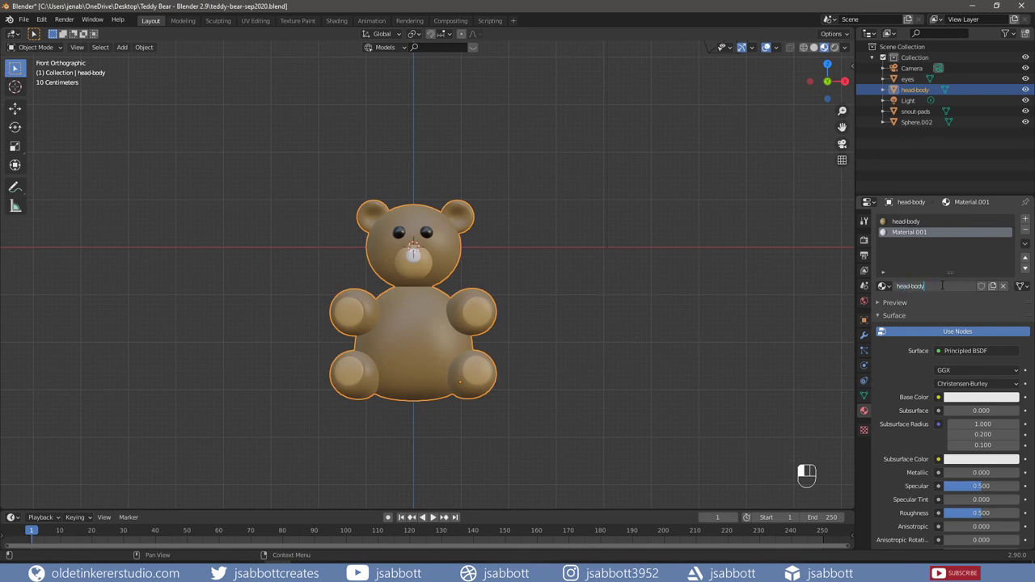
{"action": "type", "text": "-hair"}
{"action": "key", "text": "Return"}
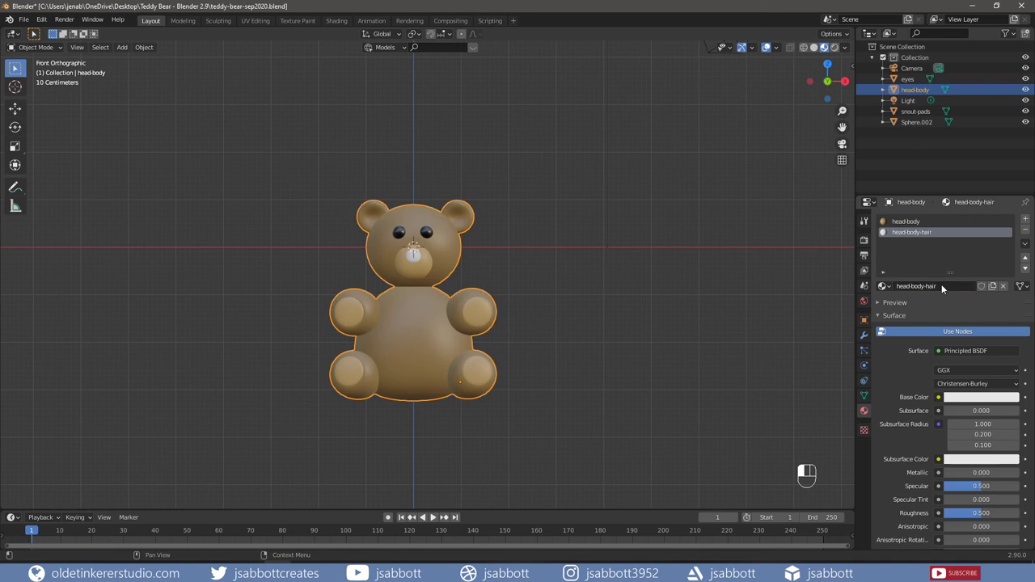
In the Shading workspace, add a ColorRamp node to the head-body-hair material and connect its Color output to the Principled BSDF's Base Color.
{"action": "left_click", "coordinate": [336, 20]}
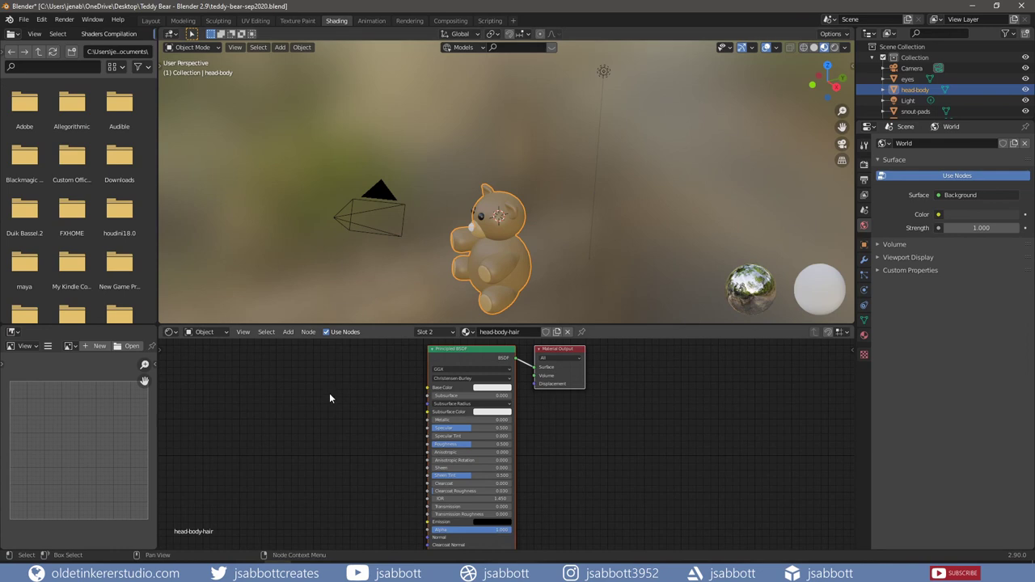
{"action": "middle_click_drag", "start_coordinate": [324, 389], "coordinate": [402, 391]}
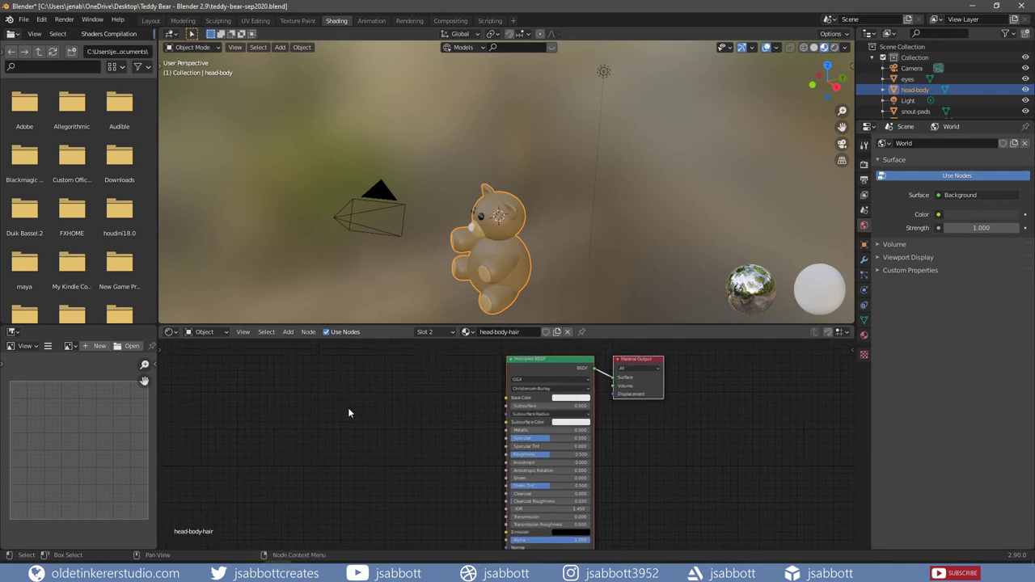
{"action": "key", "text": "shift+a"}
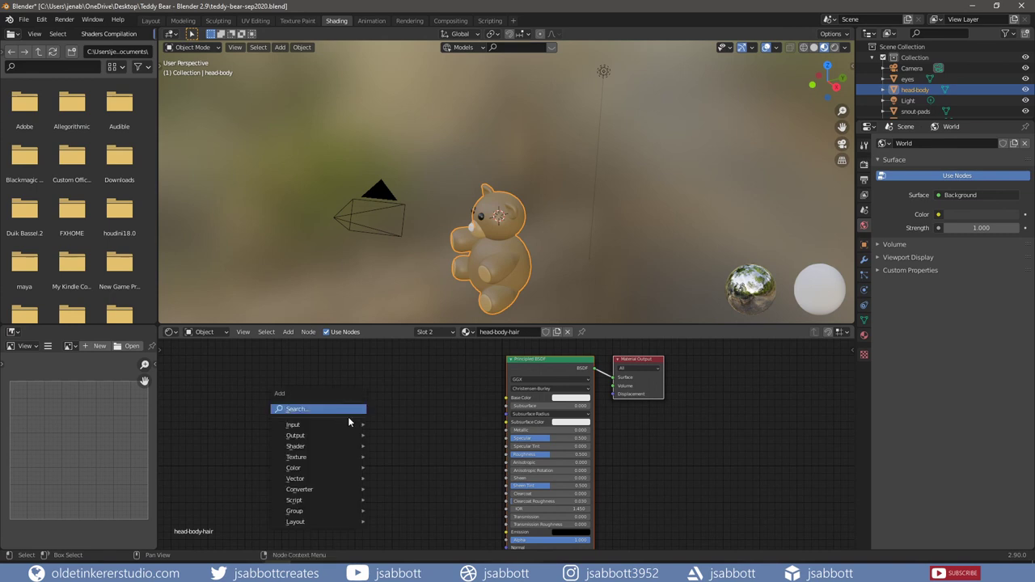
{"action": "mouse_move", "coordinate": [342, 489]}
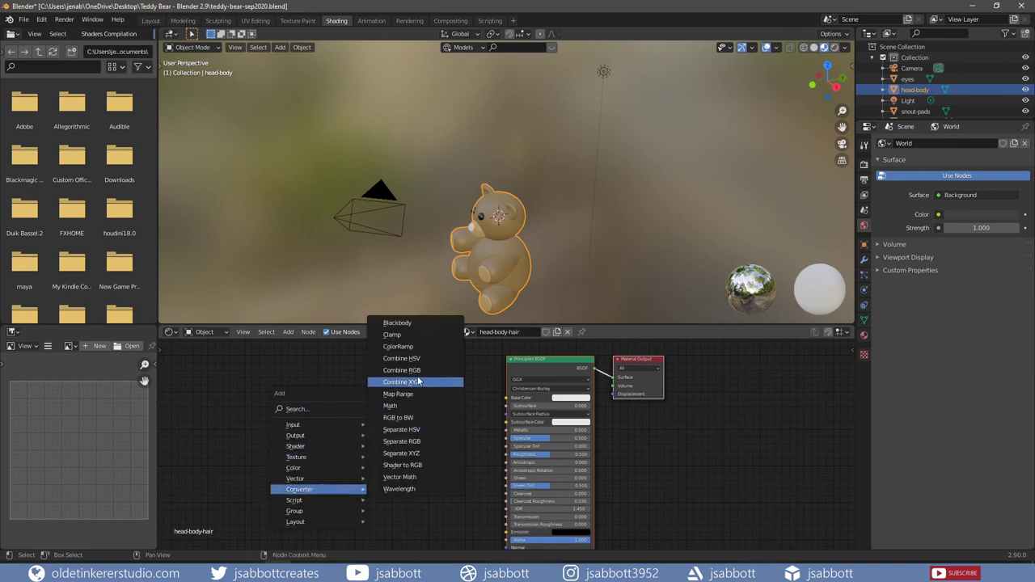
{"action": "left_click", "coordinate": [410, 349]}
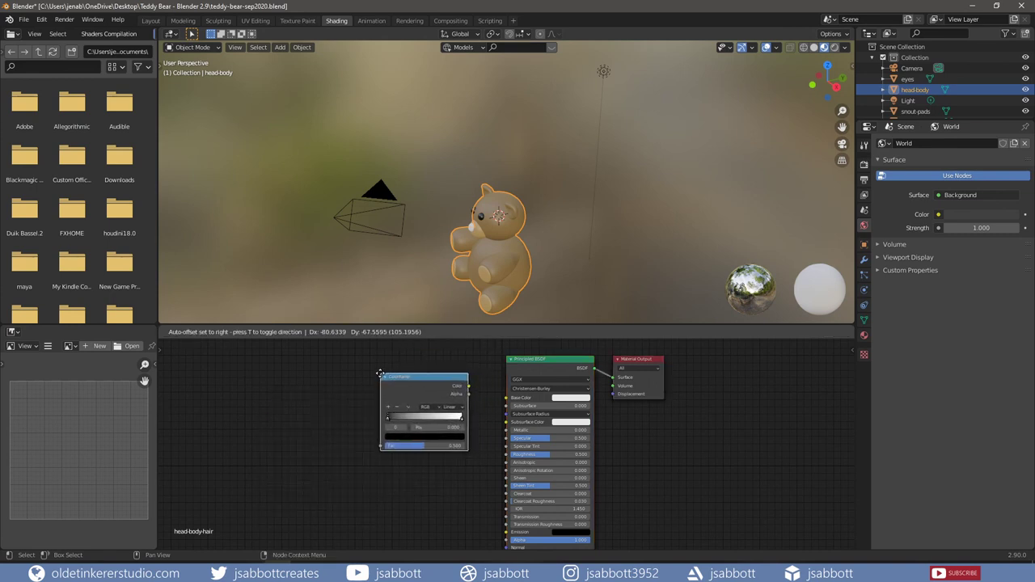
{"action": "left_click", "coordinate": [382, 376]}
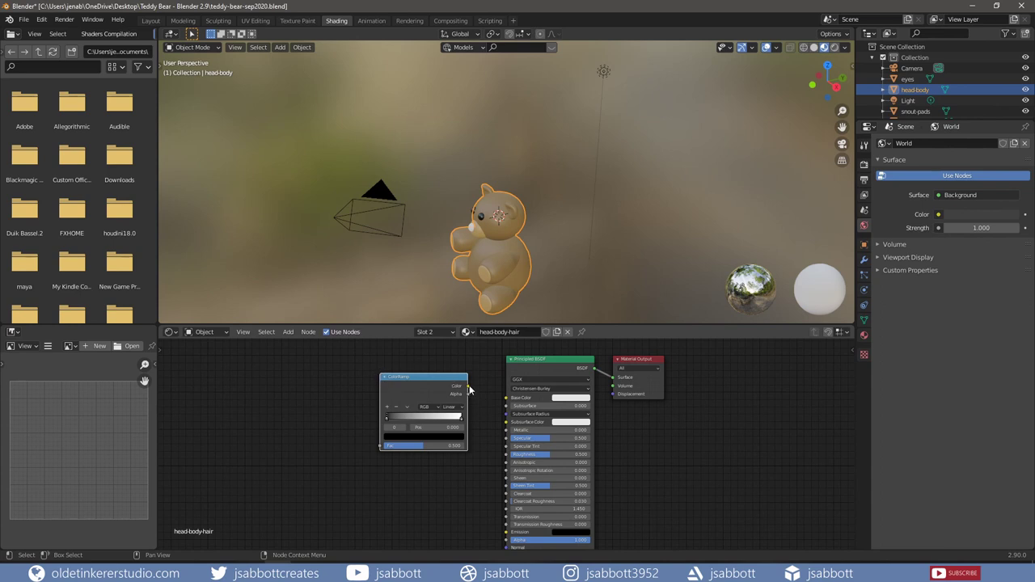
{"action": "left_click_drag", "start_coordinate": [468, 386], "coordinate": [501, 402]}
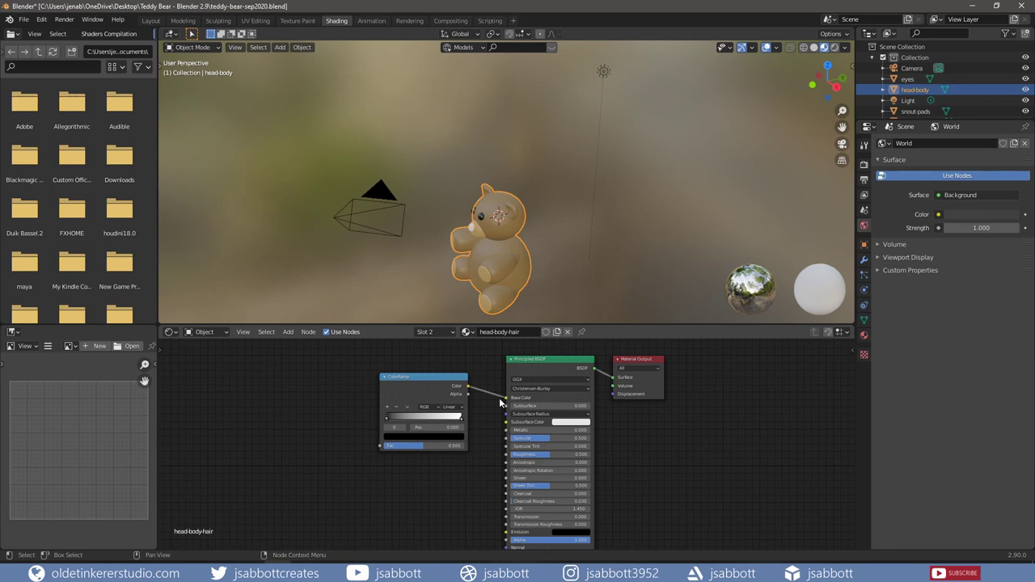
Set the ColorRamp's first stop to hex 80653C and move it to near the middle of the ramp.
{"action": "left_click", "coordinate": [395, 441]}
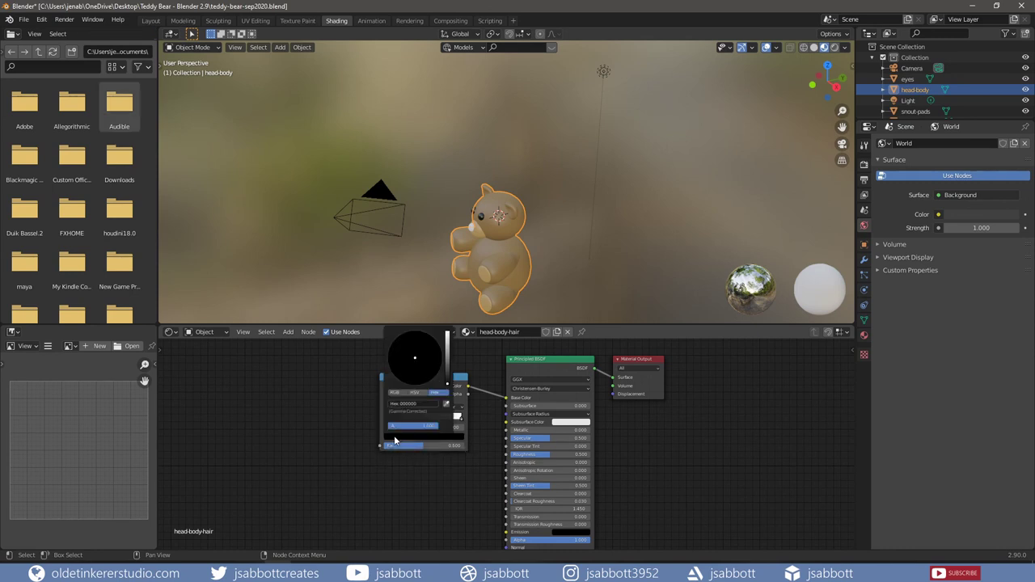
{"action": "left_click", "coordinate": [424, 405]}
{"action": "key", "text": "BackSpace"}
{"action": "type", "text": "80653C"}
{"action": "key", "text": "Return"}
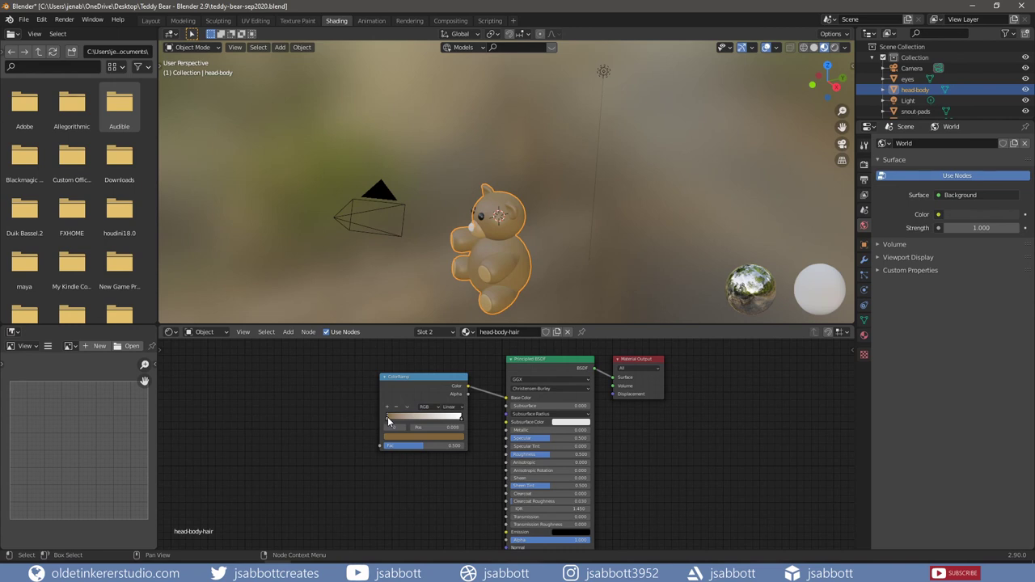
{"action": "left_click_drag", "start_coordinate": [386, 416], "coordinate": [417, 418]}
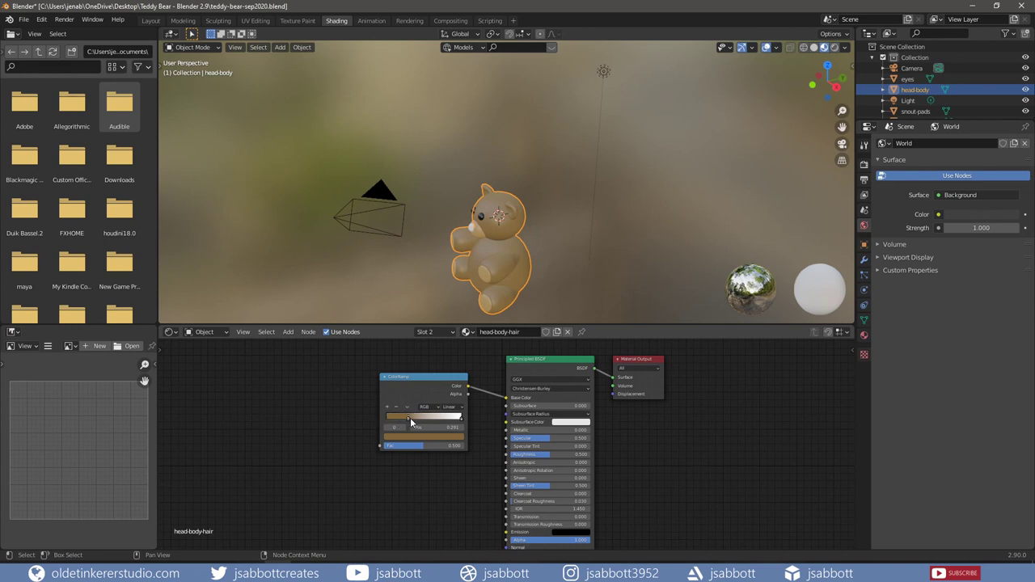
Set the ColorRamp's second stop to hex B18C53 and move it to position 0.936.
{"action": "left_click", "coordinate": [461, 417]}
{"action": "left_click", "coordinate": [437, 442]}
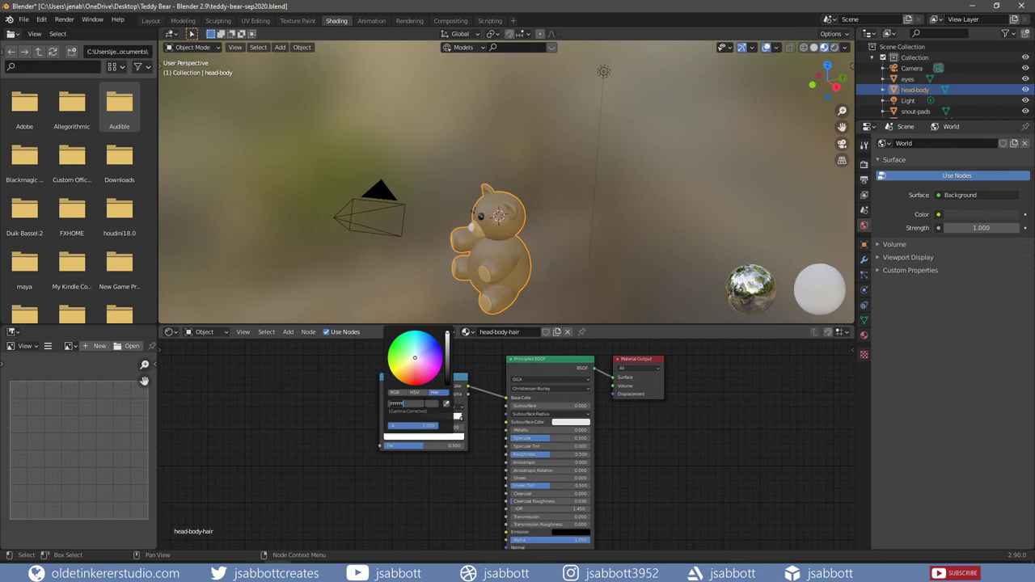
{"action": "type", "text": "b18c53"}
{"action": "key", "text": "Return"}
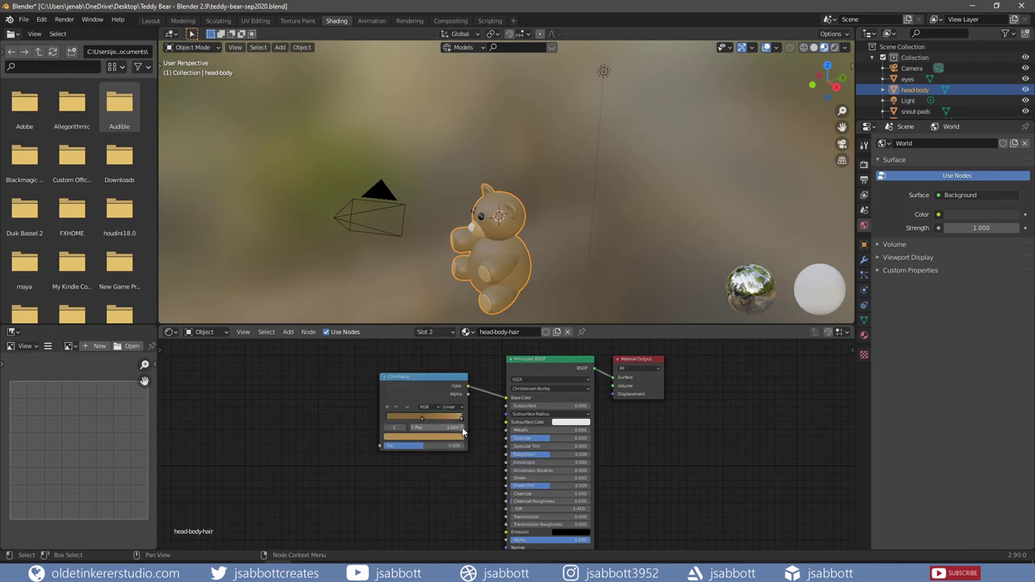
{"action": "left_click_drag", "start_coordinate": [460, 422], "coordinate": [455, 422]}
Add a Hair Info node and connect its Intercept output to the ColorRamp's Fac input.
{"action": "key", "text": "shift+a"}
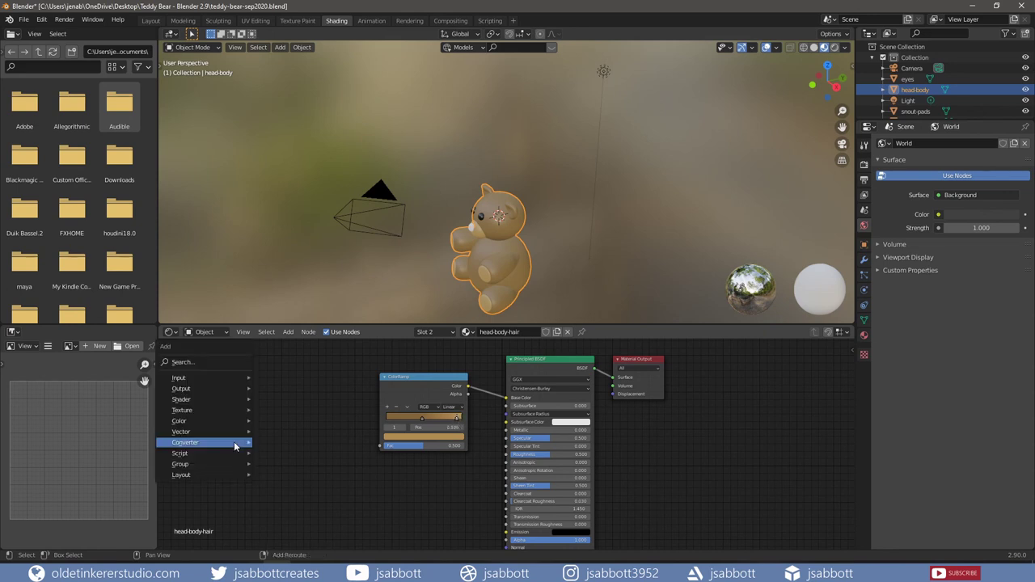
{"action": "left_click", "coordinate": [211, 361]}
{"action": "type", "text": "ha"}
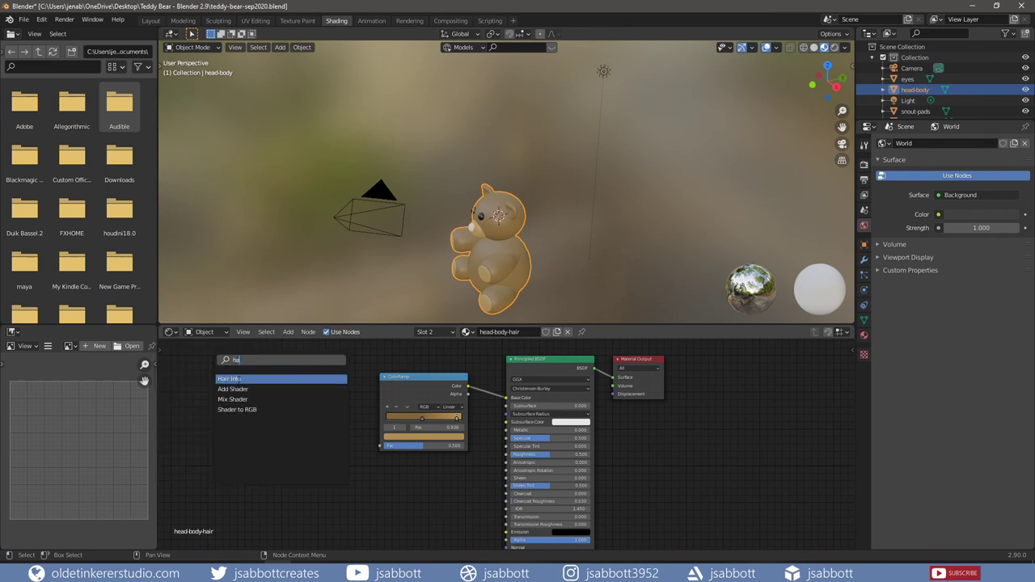
{"action": "left_click", "coordinate": [240, 379]}
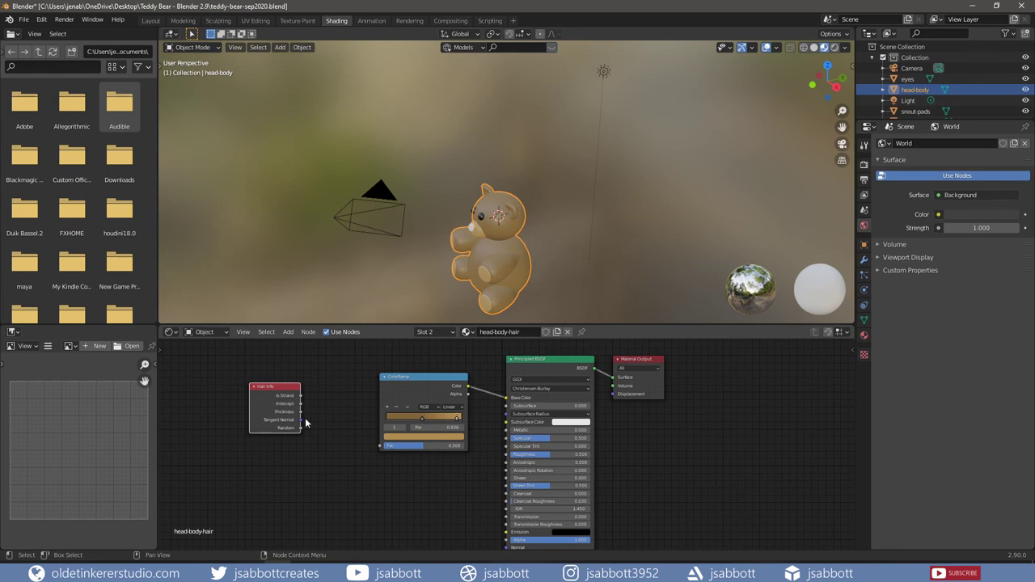
{"action": "scroll", "coordinate": [326, 438], "scroll_direction": "up", "scroll_amount": 2}
{"action": "middle_click_drag", "start_coordinate": [300, 412], "coordinate": [359, 416], "text": "shift"}
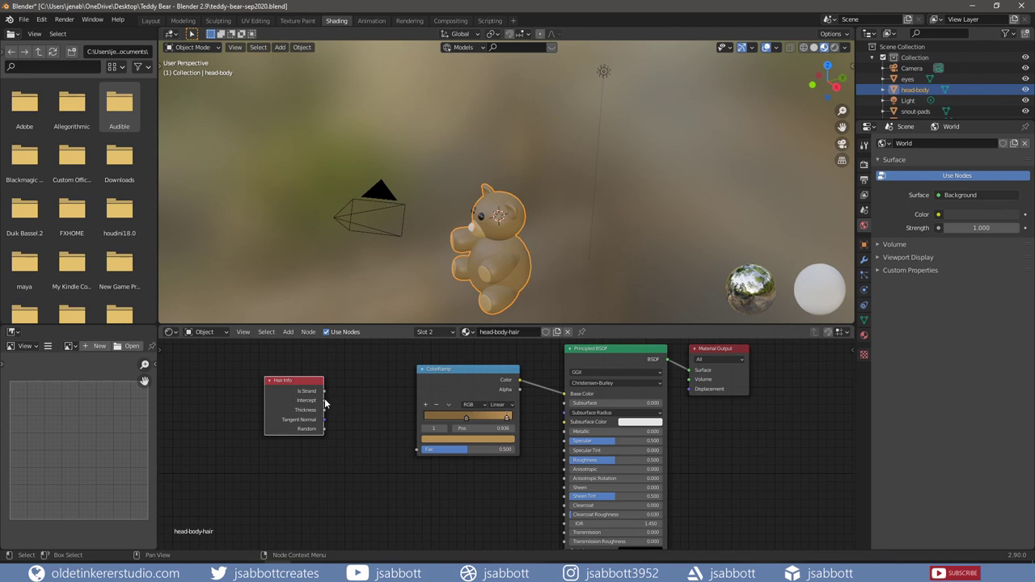
{"action": "left_click_drag", "start_coordinate": [324, 399], "coordinate": [416, 451]}
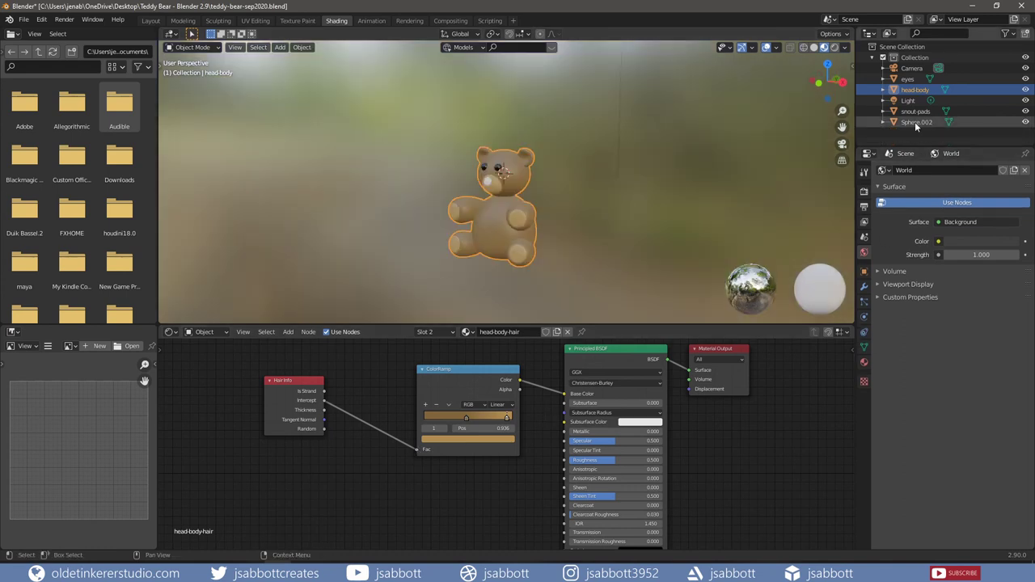
Rename the Sphere.002 object as nose and give it a new material named nose.
{"action": "double_click", "coordinate": [916, 122]}
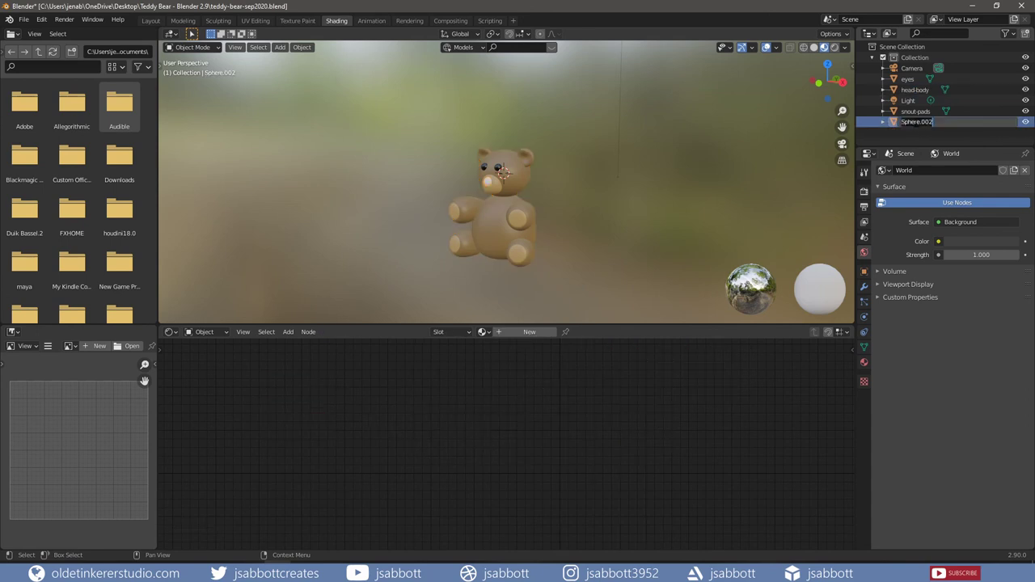
{"action": "type", "text": "nose"}
{"action": "key", "text": "Return"}
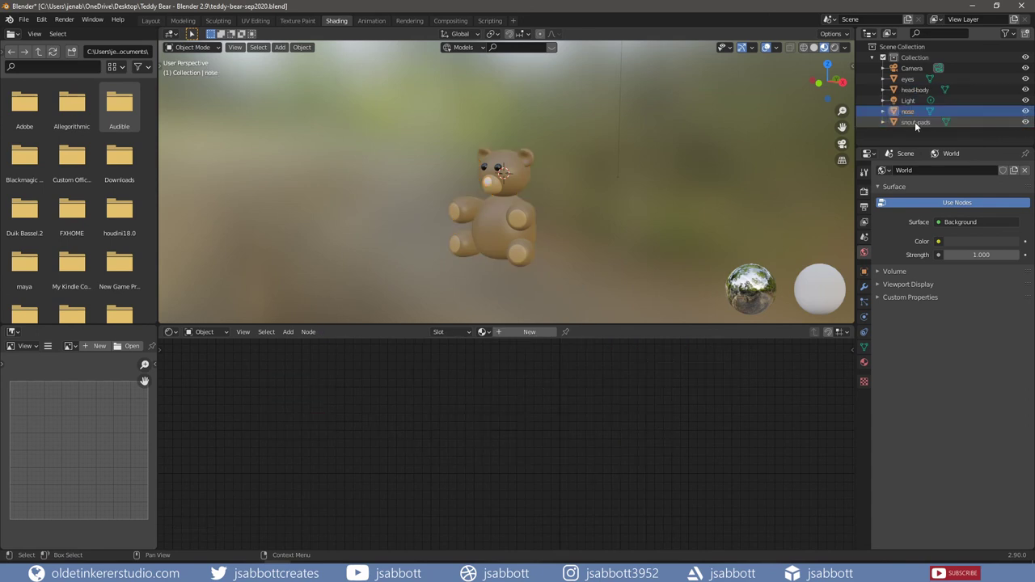
{"action": "left_click", "coordinate": [863, 362]}
{"action": "left_click", "coordinate": [962, 219]}
{"action": "double_click", "coordinate": [942, 215]}
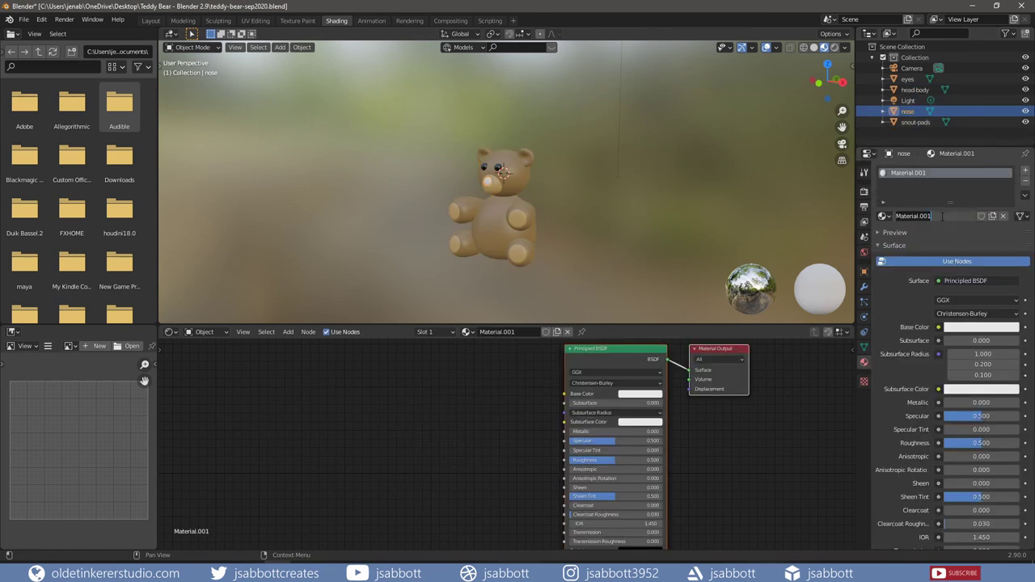
{"action": "type", "text": "nose"}
{"action": "key", "text": "Return"}
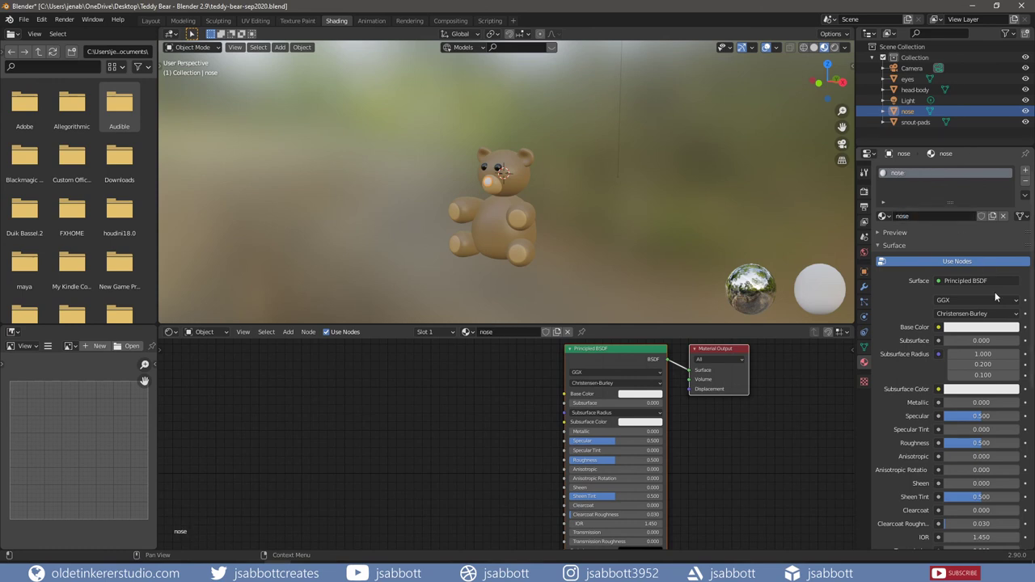
Set the nose material's base color to hex 80653C.
{"action": "left_click", "coordinate": [970, 331]}
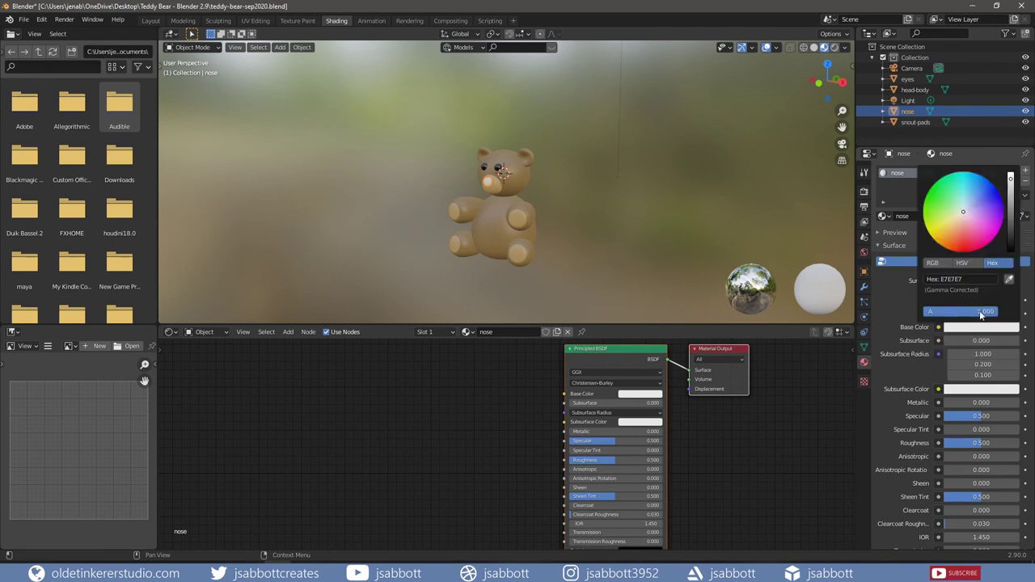
{"action": "left_click", "coordinate": [973, 278]}
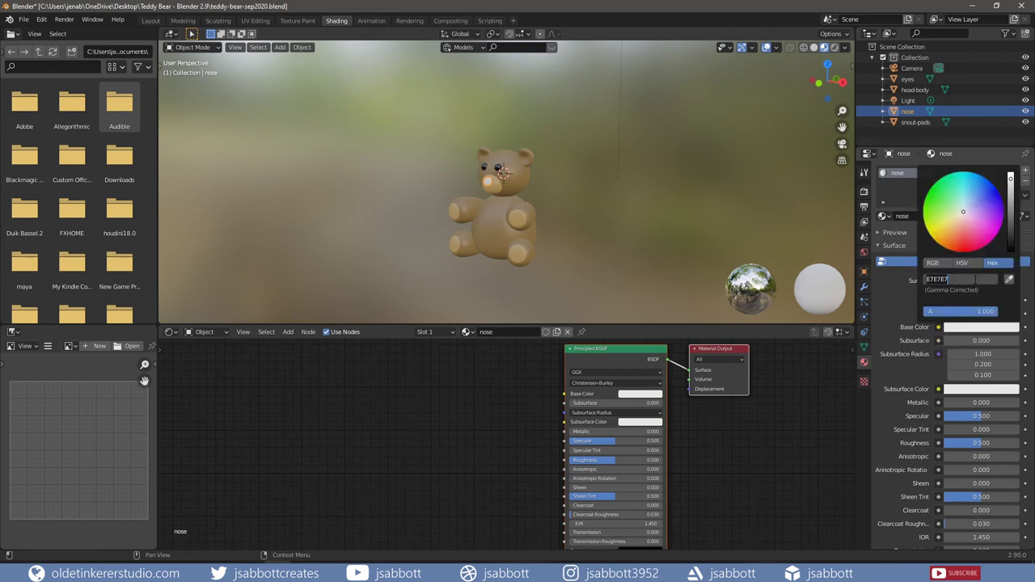
{"action": "type", "text": "80653C"}
{"action": "key", "text": "Return"}
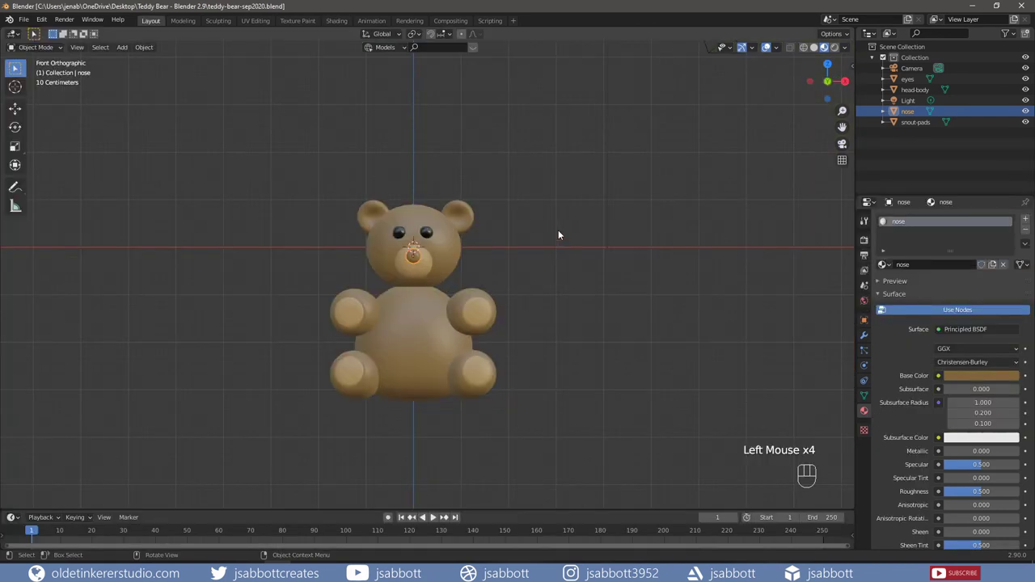
Add a particle system to the head-body object and set its type to Hair.
{"action": "middle_click_drag", "start_coordinate": [557, 235], "coordinate": [502, 256]}
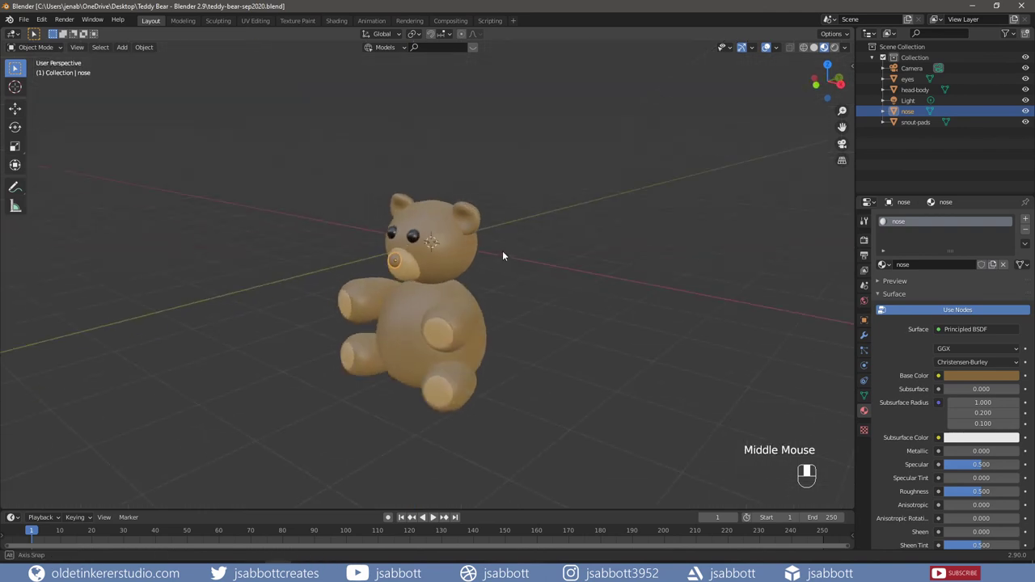
{"action": "left_click", "coordinate": [446, 265]}
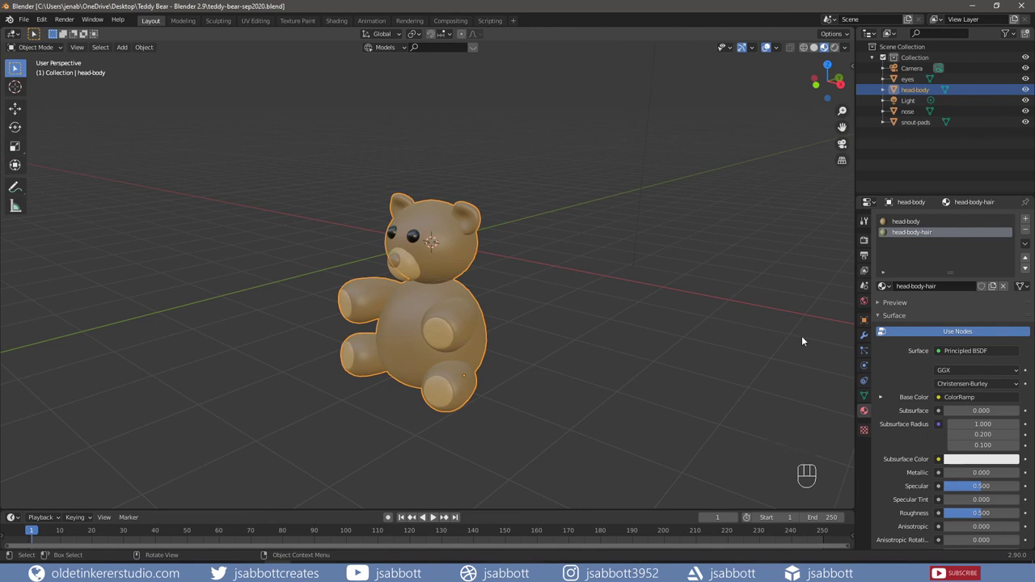
{"action": "left_click", "coordinate": [864, 354]}
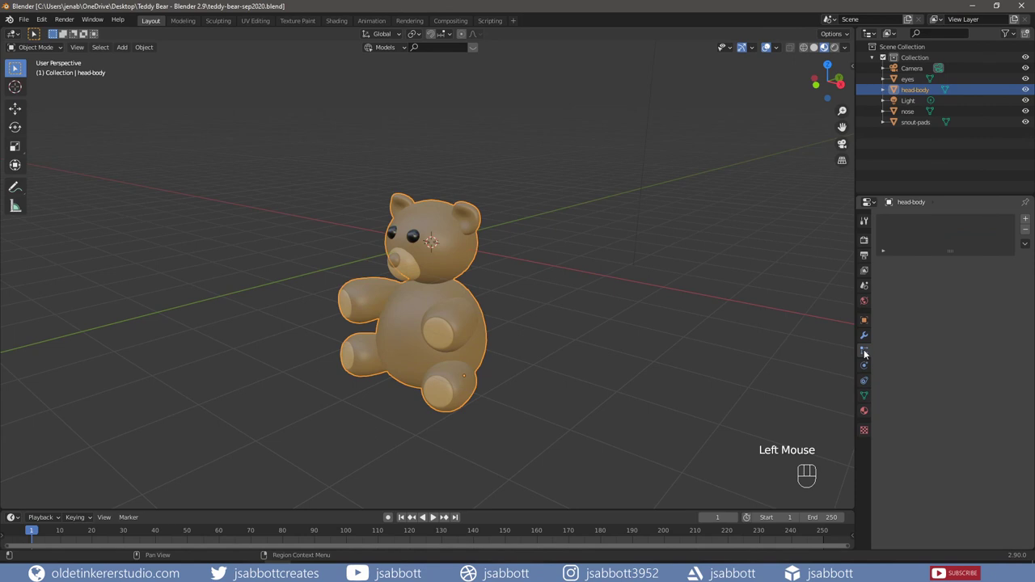
{"action": "left_click", "coordinate": [1024, 221]}
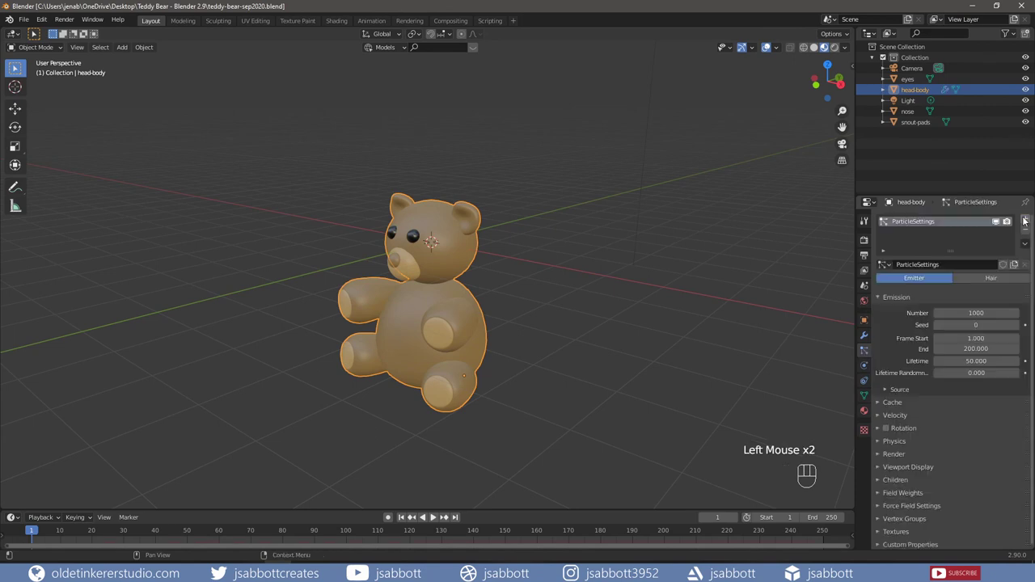
{"action": "left_click", "coordinate": [994, 278]}
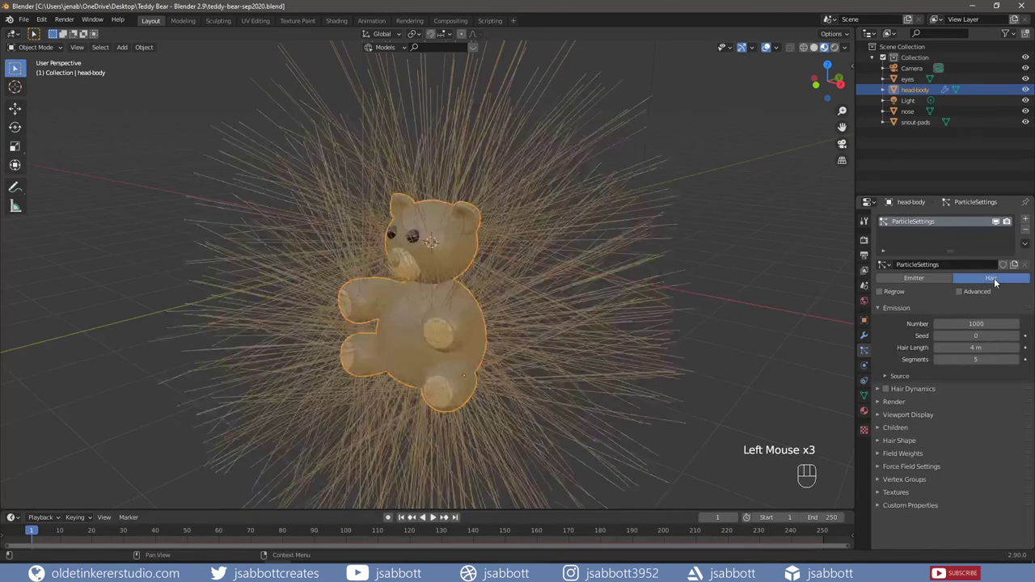
Set the hair particles' render material to head-body-hair.
{"action": "left_click", "coordinate": [878, 402]}
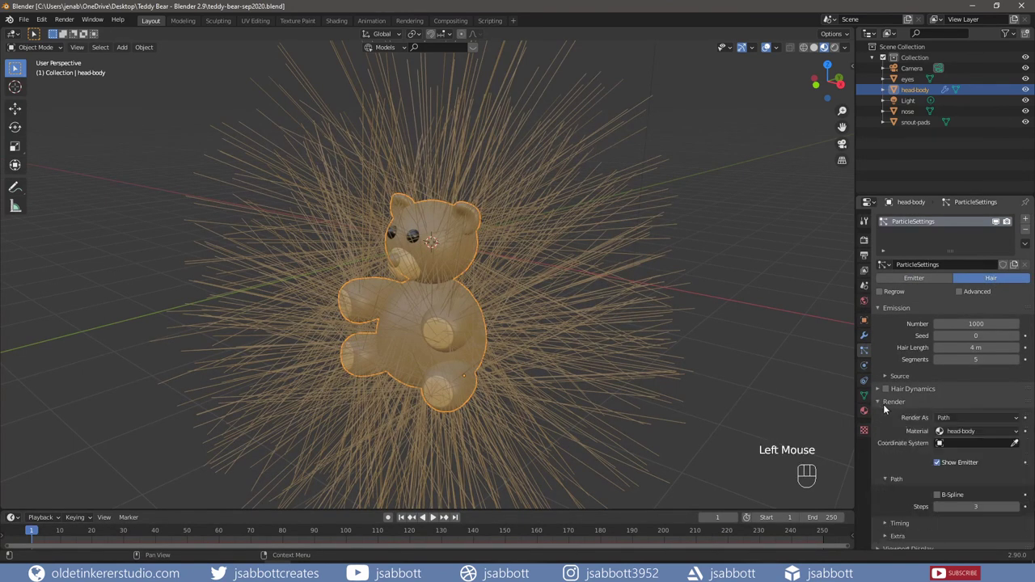
{"action": "left_click", "coordinate": [974, 430]}
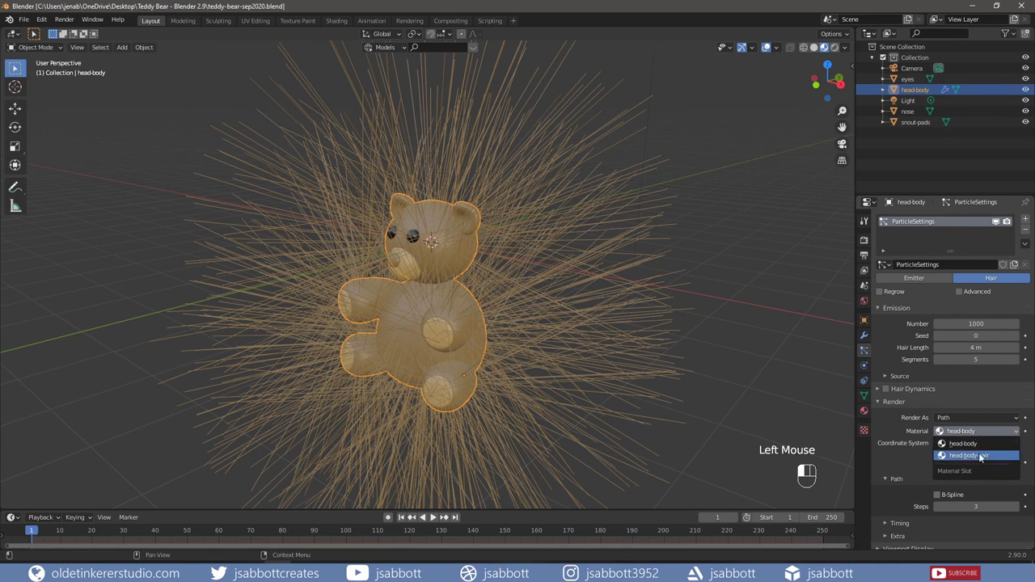
{"action": "left_click", "coordinate": [980, 456]}
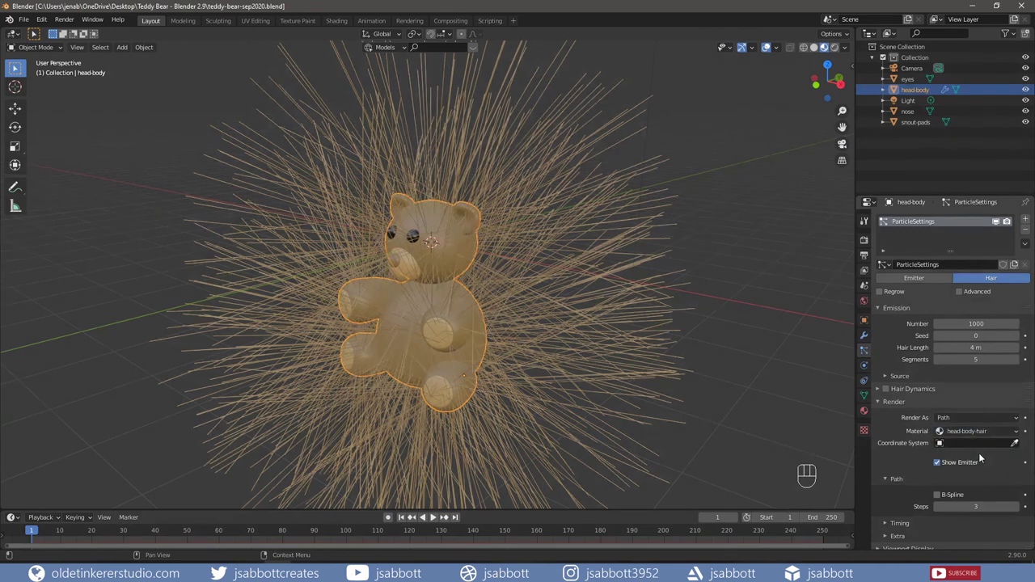
{"action": "left_click", "coordinate": [894, 402]}
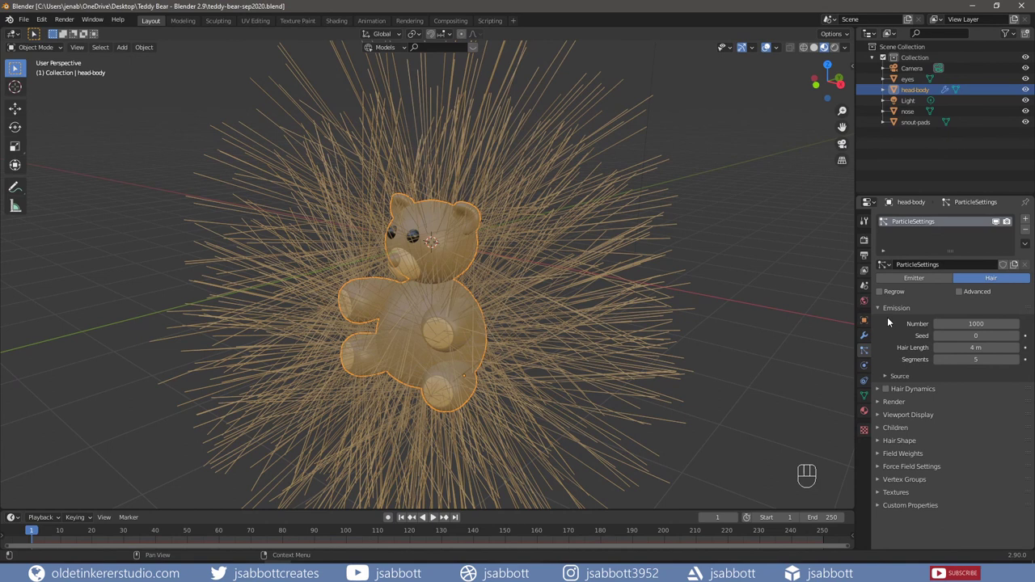
Set the head-body hair's emission number to 5000 and its hair length to 0.1 m.
{"action": "left_click", "coordinate": [961, 324]}
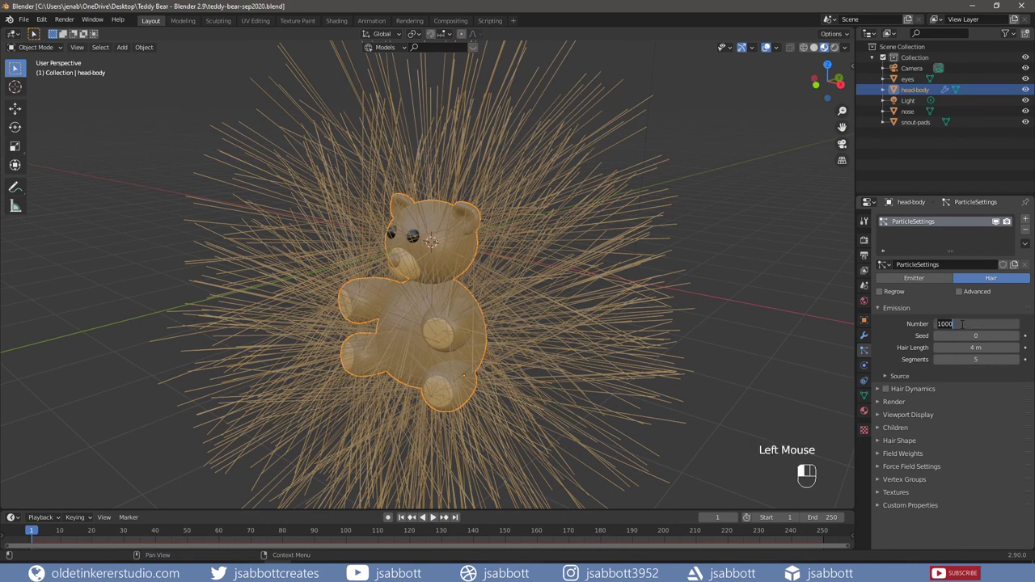
{"action": "type", "text": "5000"}
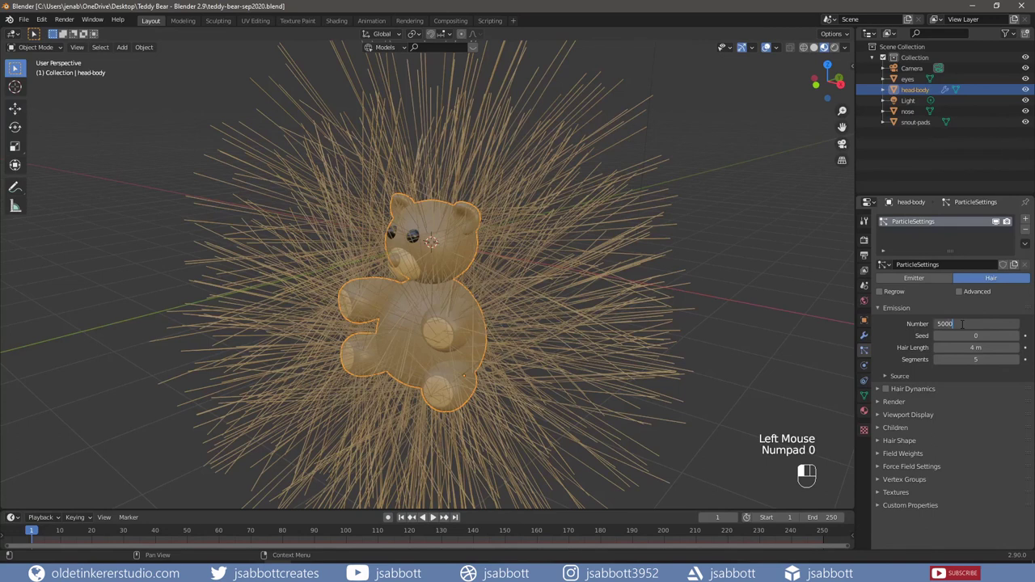
{"action": "key", "text": "Return"}
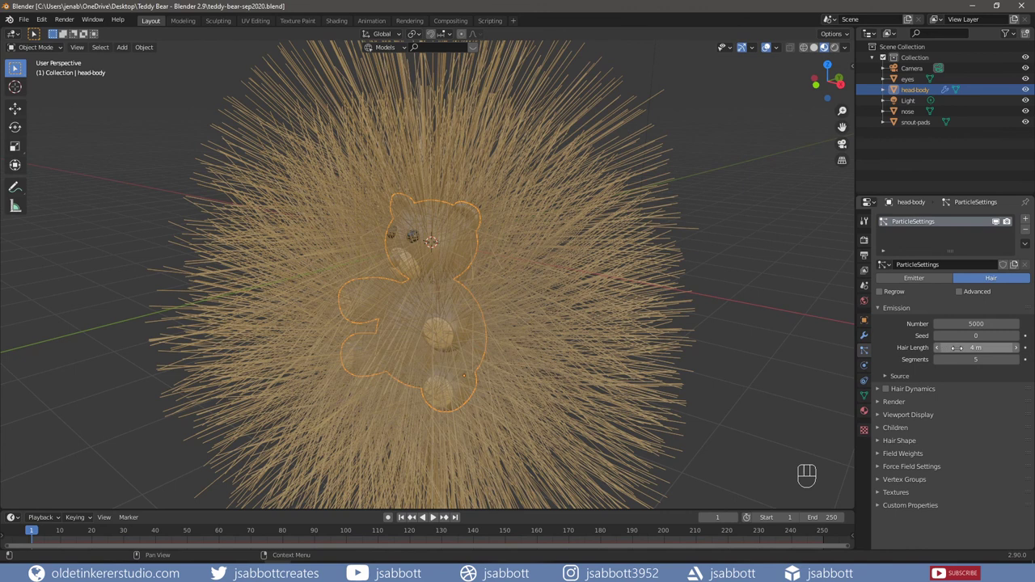
{"action": "left_click", "coordinate": [957, 348]}
{"action": "type", "text": "0.1"}
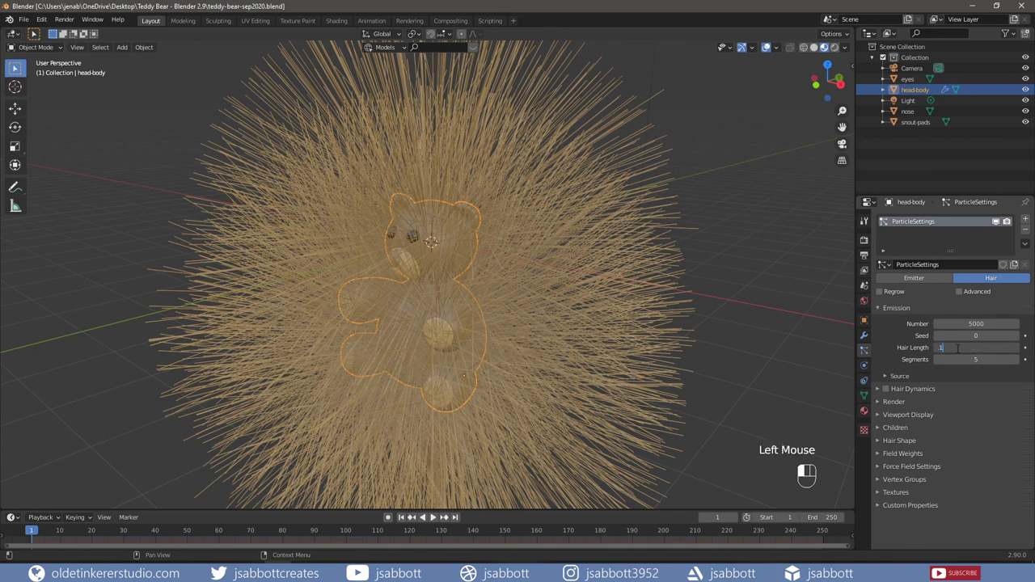
{"action": "key", "text": "Return"}
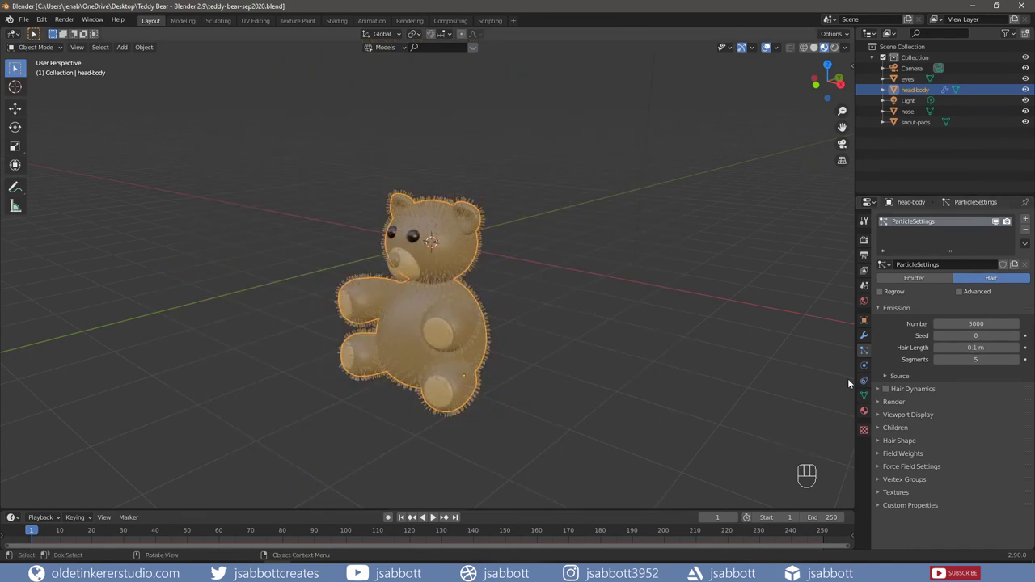
Give the head-body hair interpolated children with a length of 0.1 and a threshold of 1.
{"action": "left_click", "coordinate": [878, 429]}
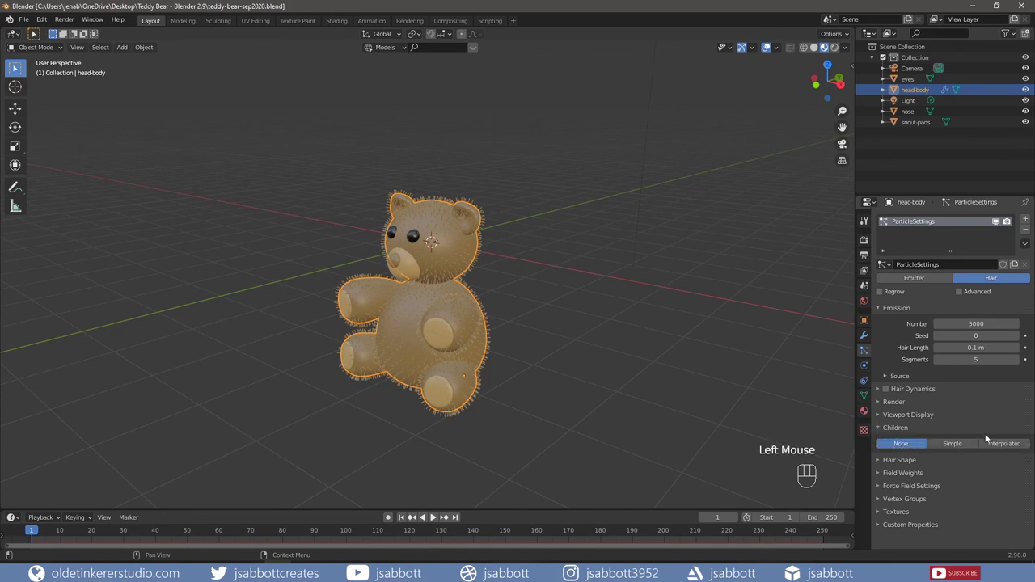
{"action": "left_click", "coordinate": [1008, 450]}
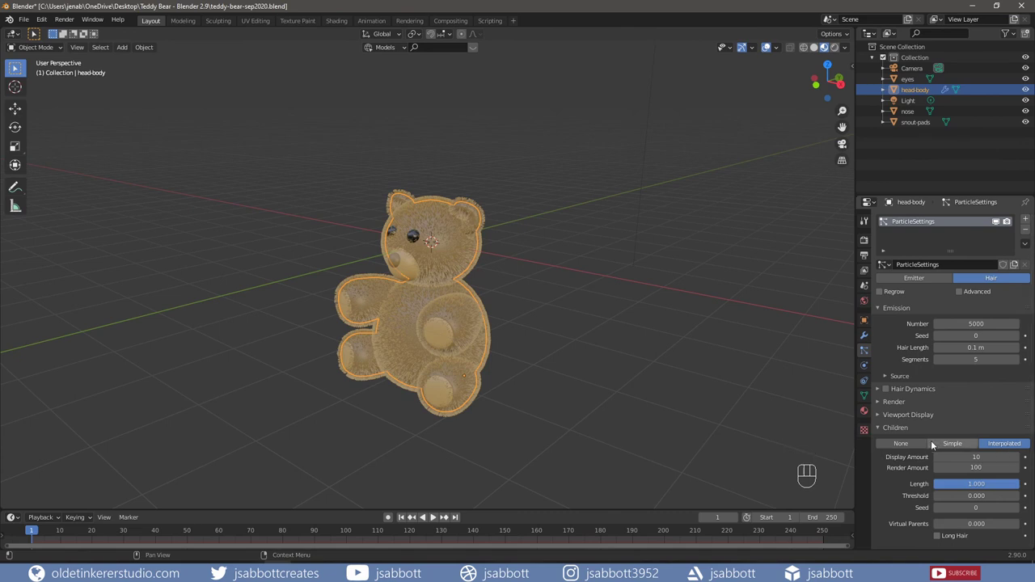
{"action": "scroll", "coordinate": [931, 439], "scroll_direction": "down", "scroll_amount": 4}
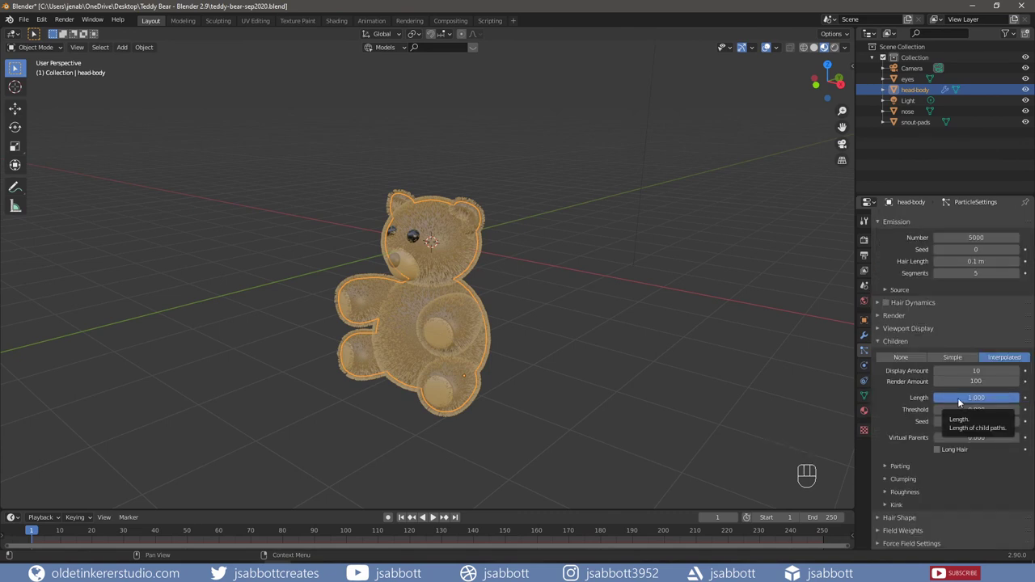
{"action": "left_click", "coordinate": [958, 397]}
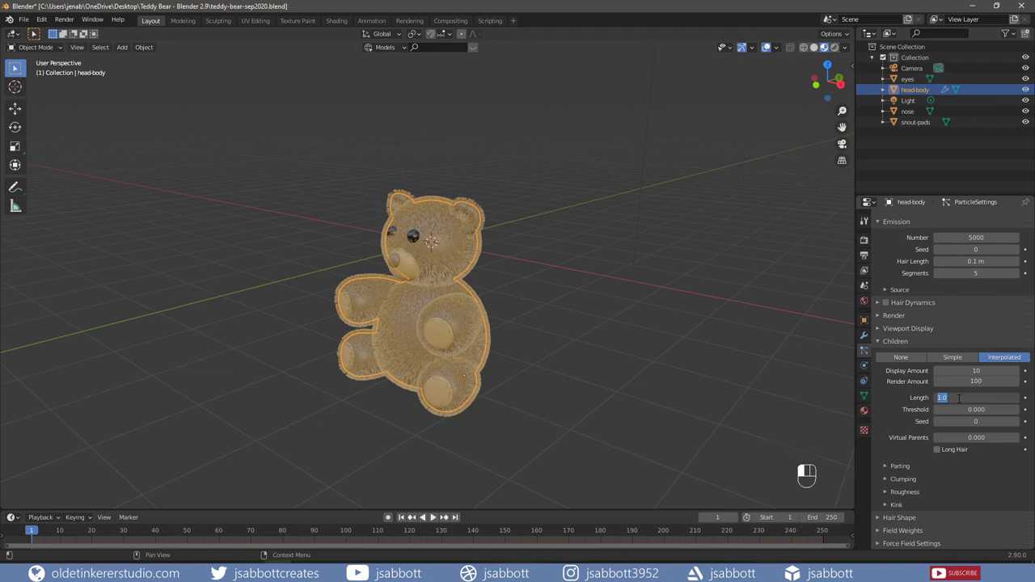
{"action": "type", "text": ".1"}
{"action": "key", "text": "Return"}
{"action": "key", "text": "KP_Decimal"}
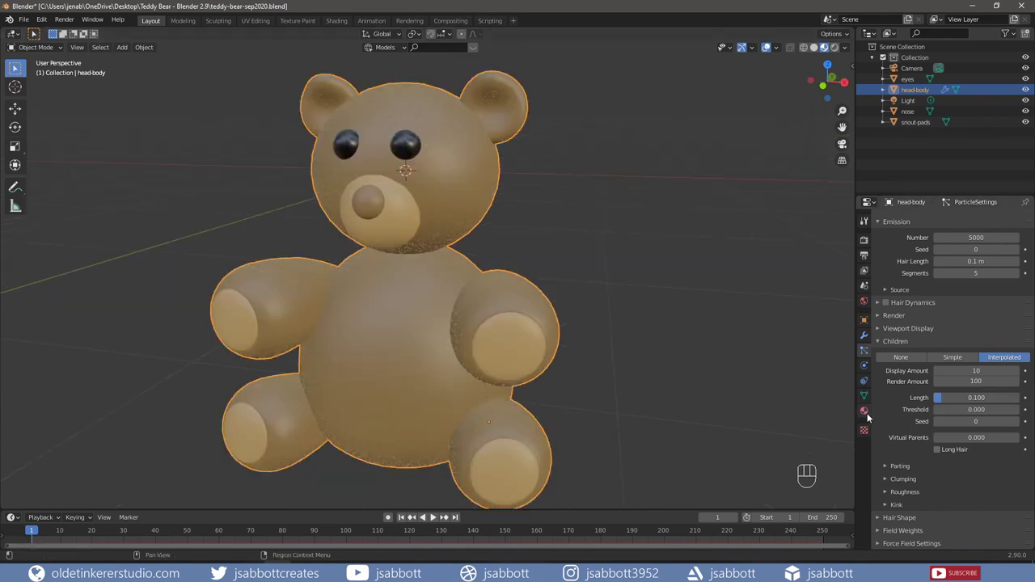
{"action": "left_click", "coordinate": [965, 410]}
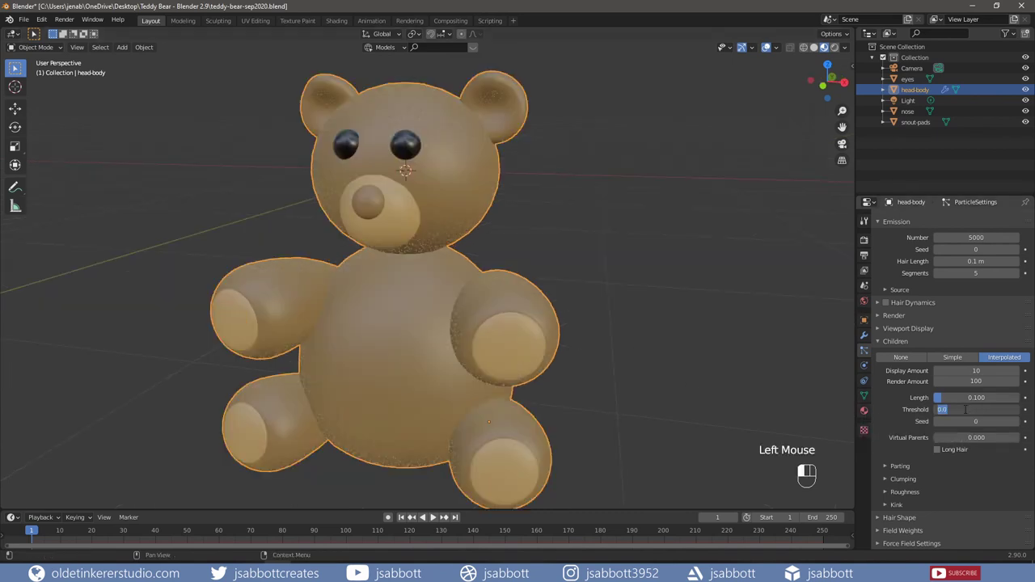
{"action": "type", "text": "1"}
{"action": "key", "text": "Return"}
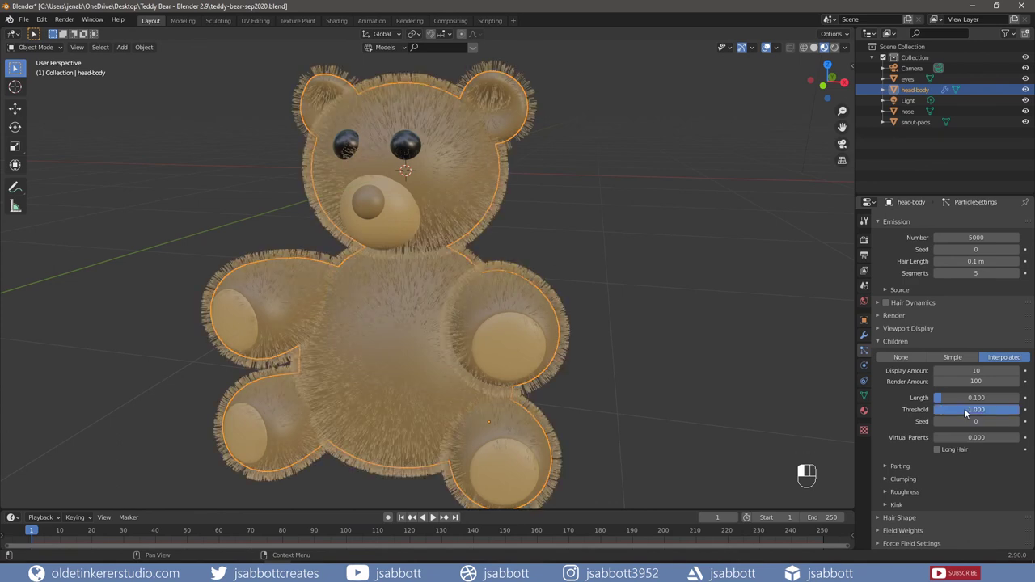
Set the child hairs' uniform roughness to 0.15 and endpoint roughness to 0.1.
{"action": "left_click", "coordinate": [885, 491]}
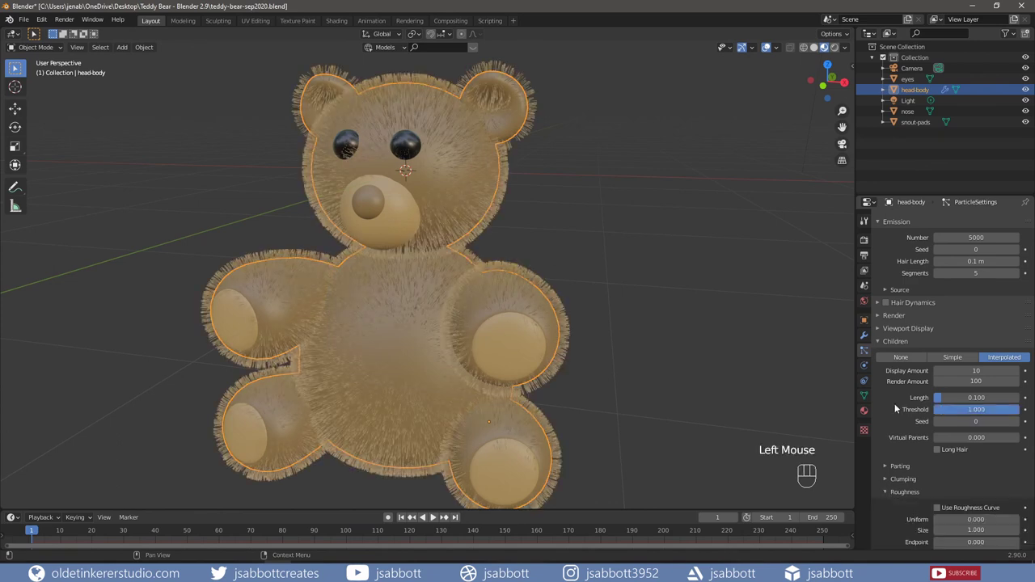
{"action": "scroll", "coordinate": [894, 404], "scroll_direction": "down", "scroll_amount": 7}
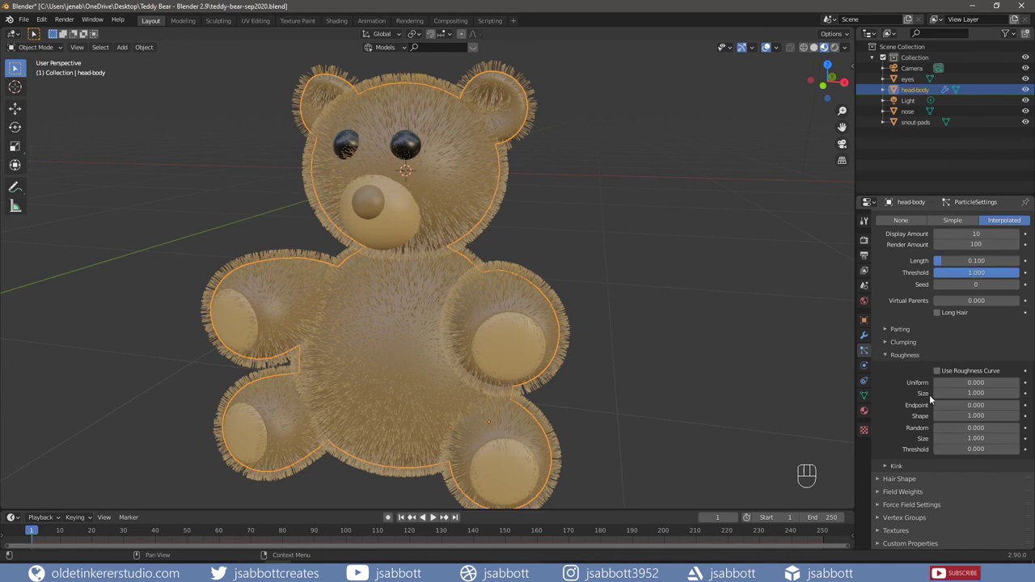
{"action": "left_click", "coordinate": [946, 382]}
{"action": "type", "text": "0.0"}
{"action": "type", "text": "15"}
{"action": "key", "text": "Return"}
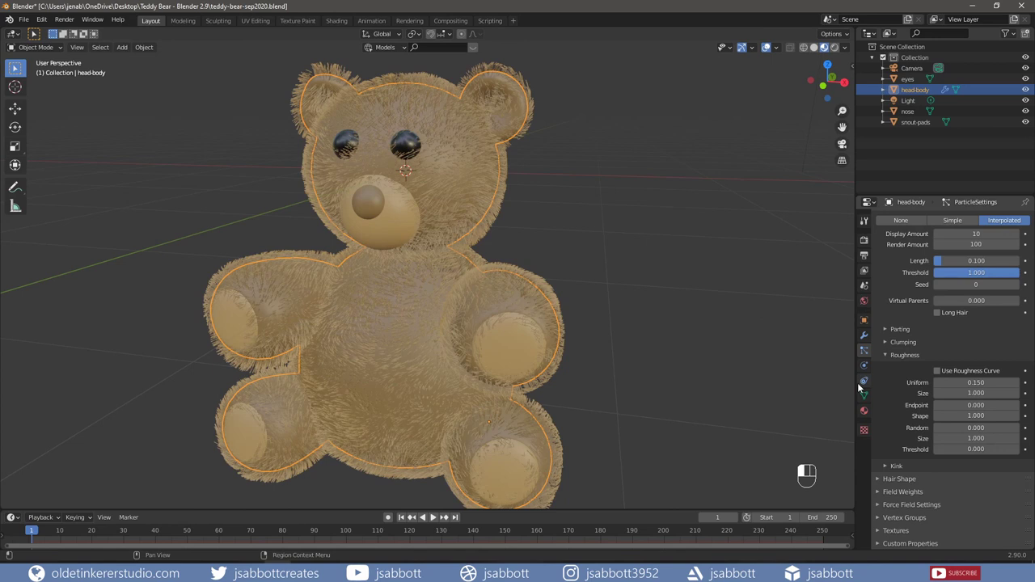
{"action": "left_click", "coordinate": [976, 405]}
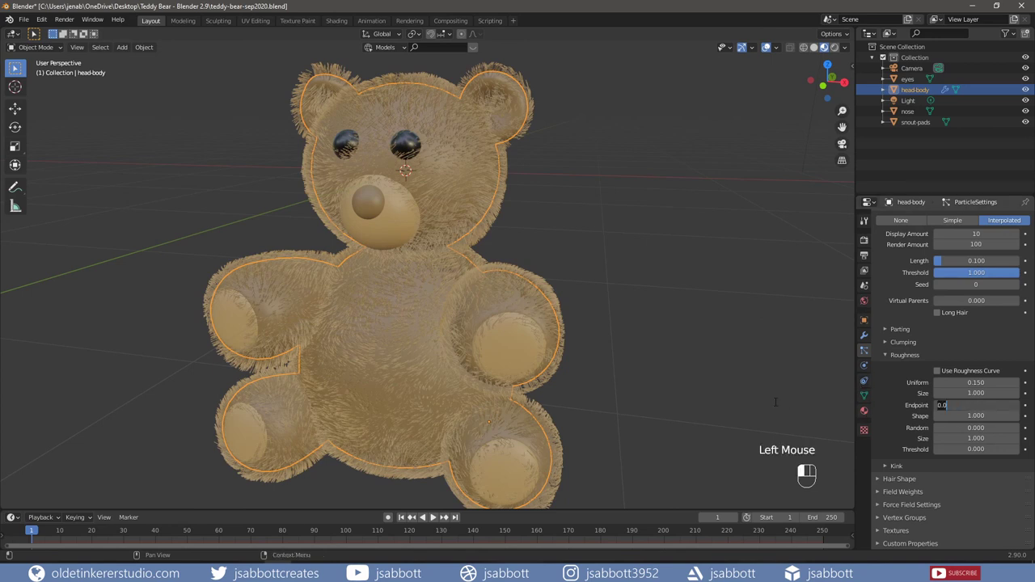
{"action": "type", "text": ".1"}
{"action": "key", "text": "Return"}
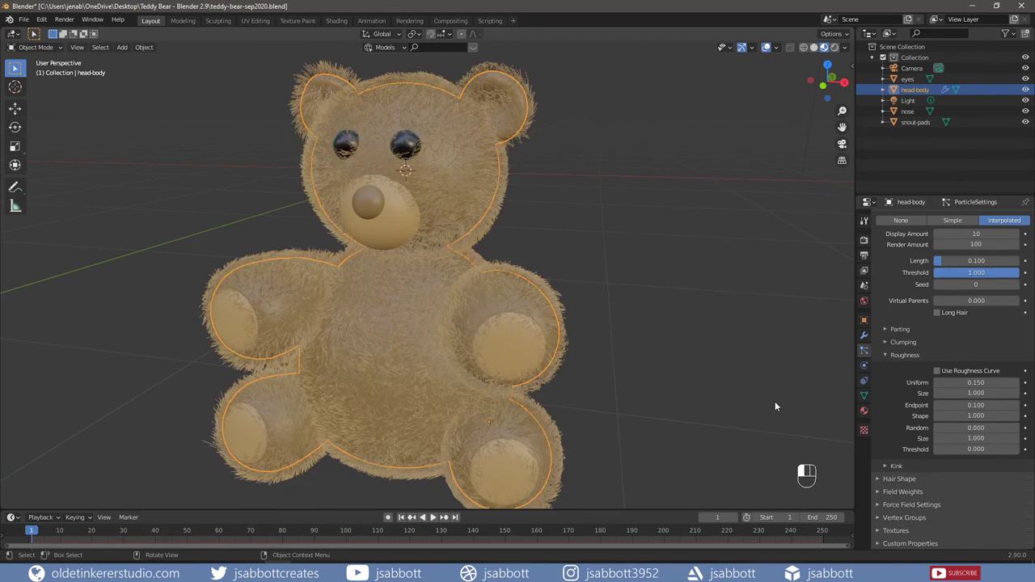
Set the display amount of the child hairs to 20.
{"action": "left_click", "coordinate": [962, 234]}
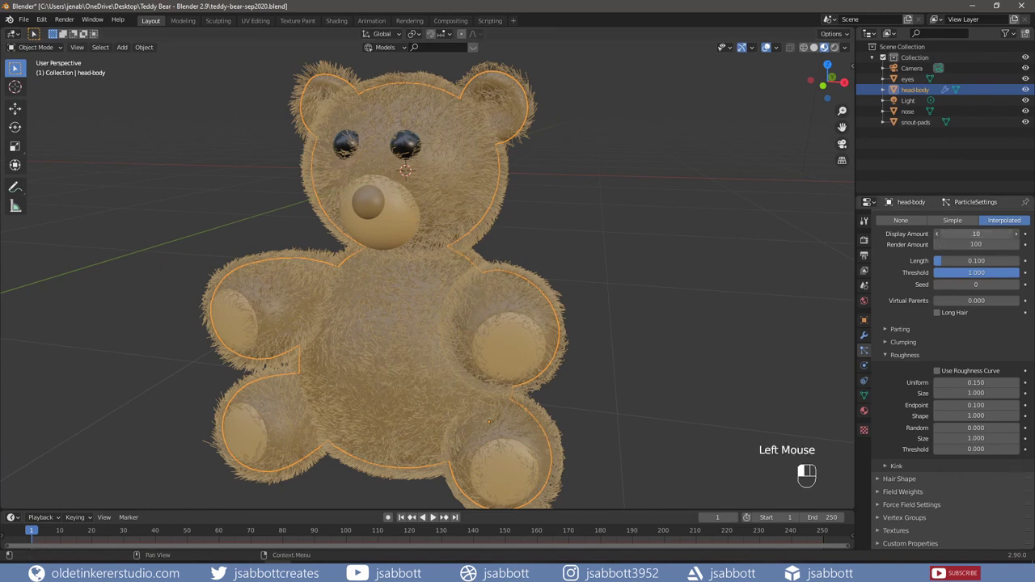
{"action": "type", "text": "20"}
{"action": "key", "text": "Return"}
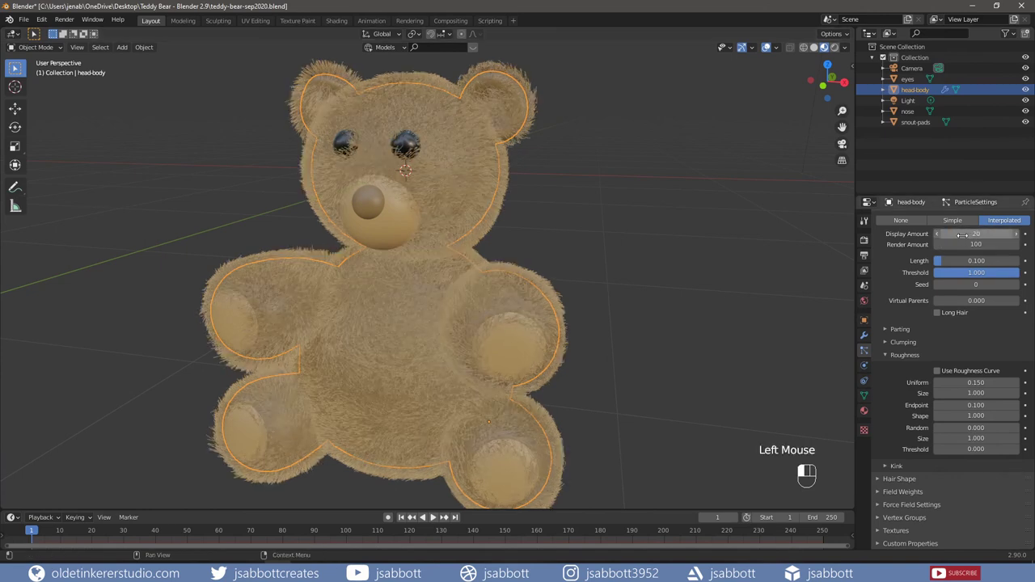
Save the file and switch the head-body object to Particle Edit mode.
{"action": "key", "text": "ctrl+s"}
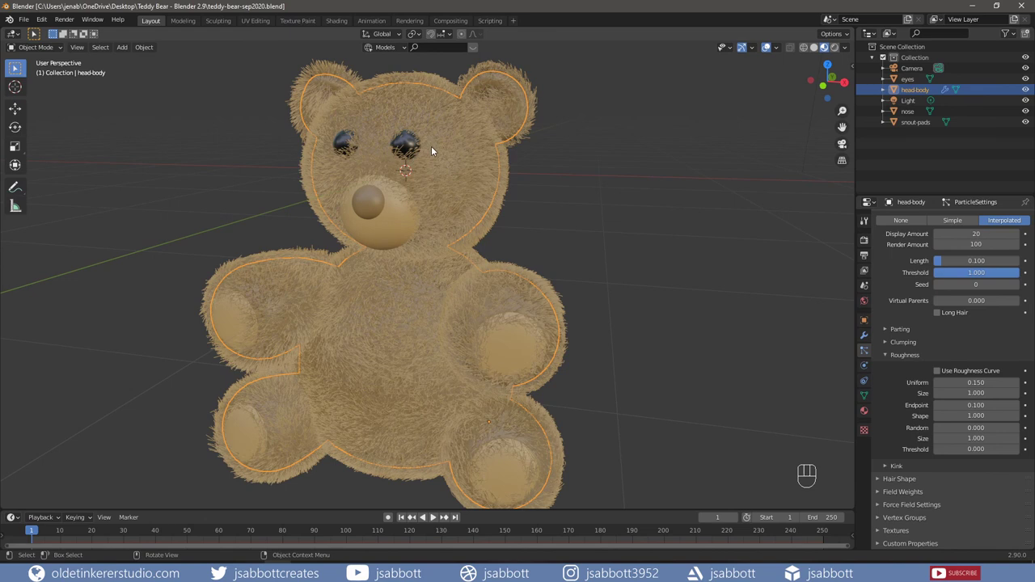
{"action": "left_click", "coordinate": [58, 47]}
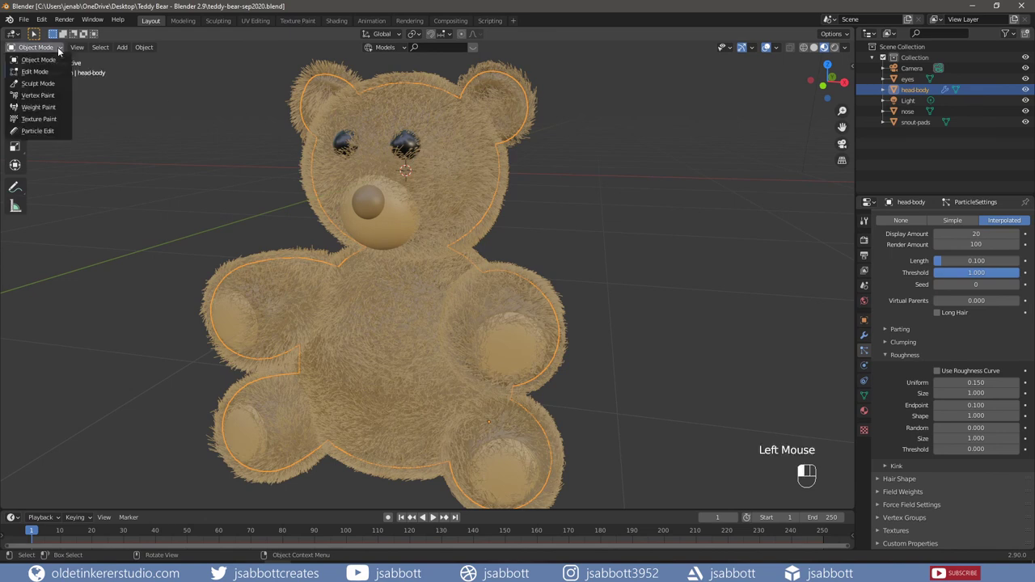
{"action": "left_click", "coordinate": [50, 131]}
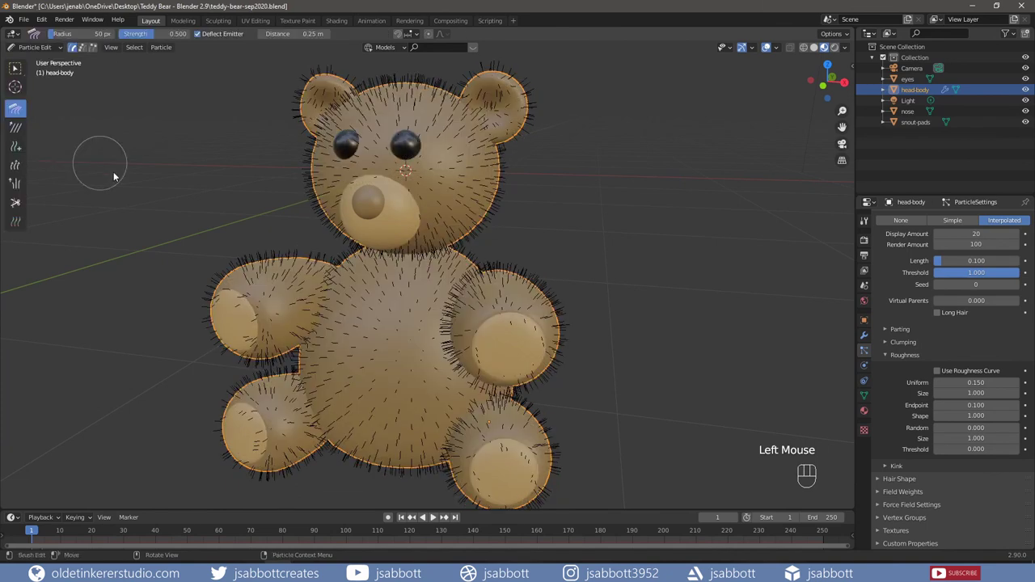
{"action": "key", "text": "t"}
{"action": "key", "text": "t"}
{"action": "key", "text": "t"}
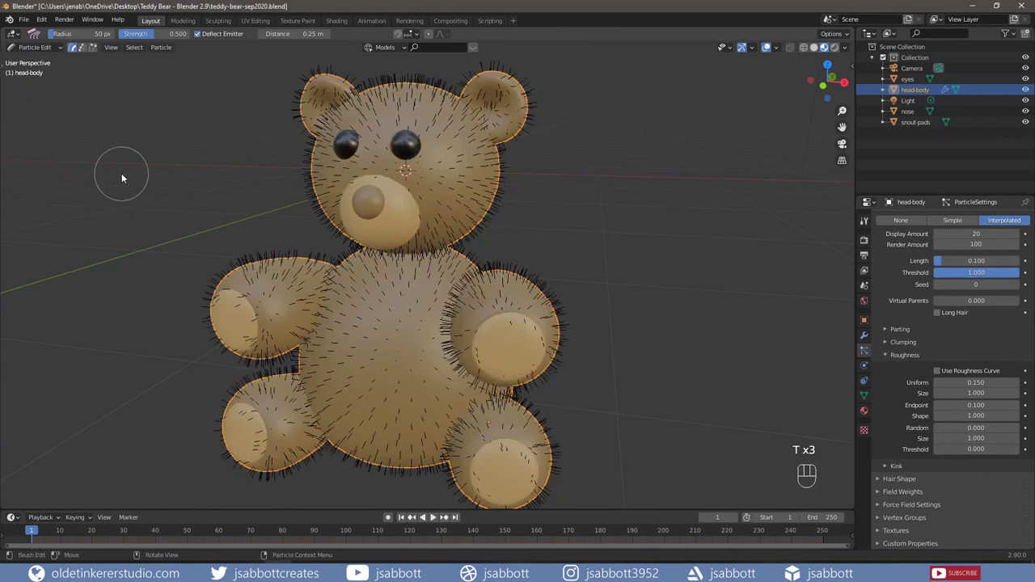
{"action": "key", "text": "t"}
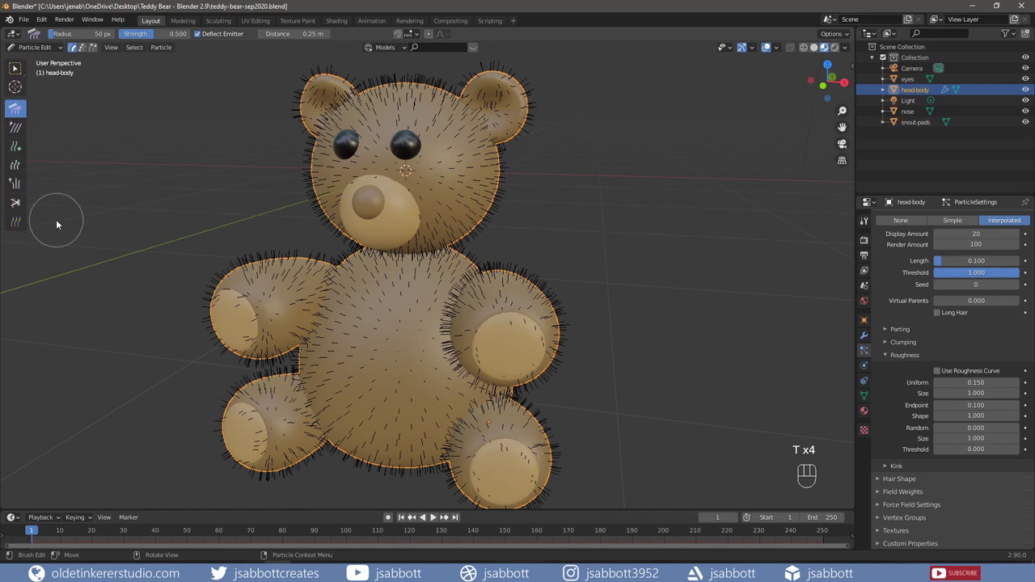
Choose the Length brush for the hair and set it to Shrink with a strength of 1.
{"action": "left_click", "coordinate": [15, 166]}
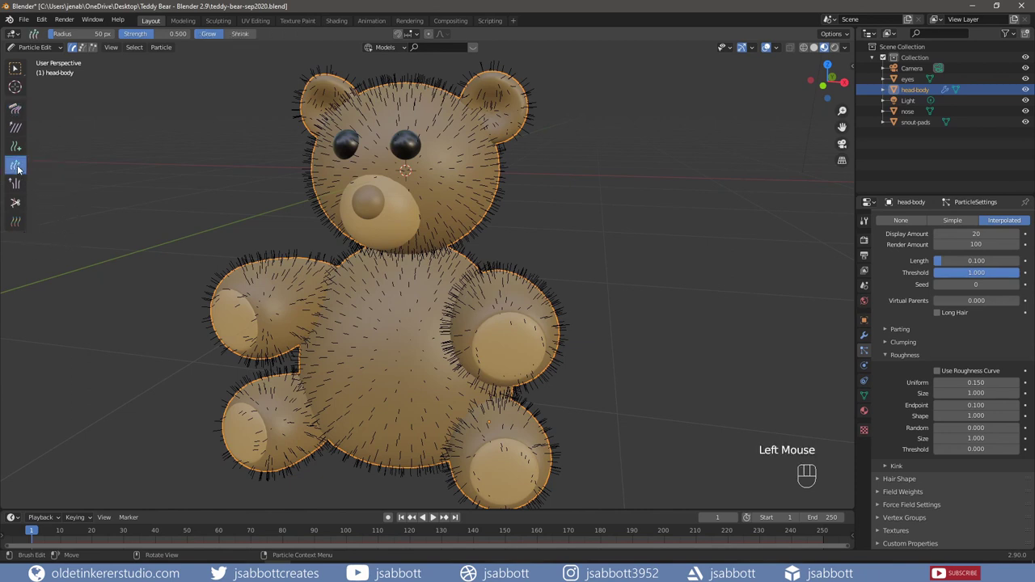
{"action": "left_click", "coordinate": [864, 221]}
{"action": "left_click", "coordinate": [1009, 269]}
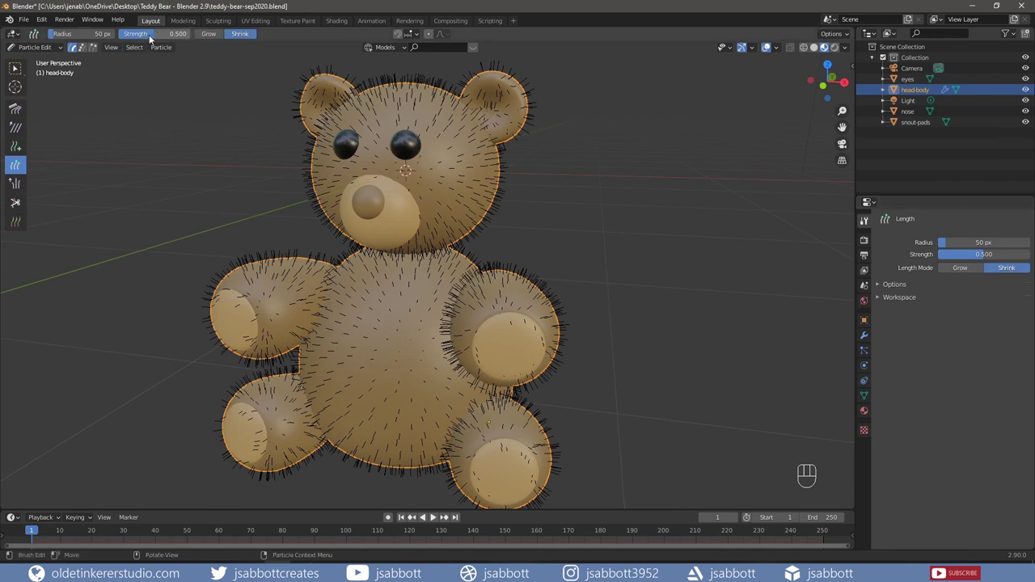
{"action": "left_click_drag", "start_coordinate": [151, 37], "coordinate": [191, 36]}
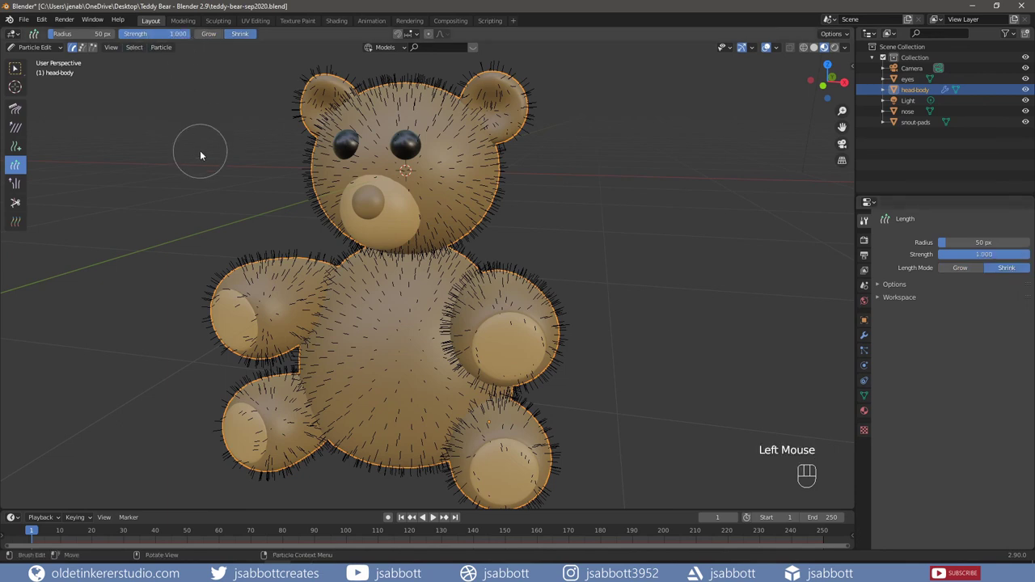
In the front view, shorten the hairs around both eyes with the Length brush, and return to Object Mode.
{"action": "key", "text": "KP_1"}
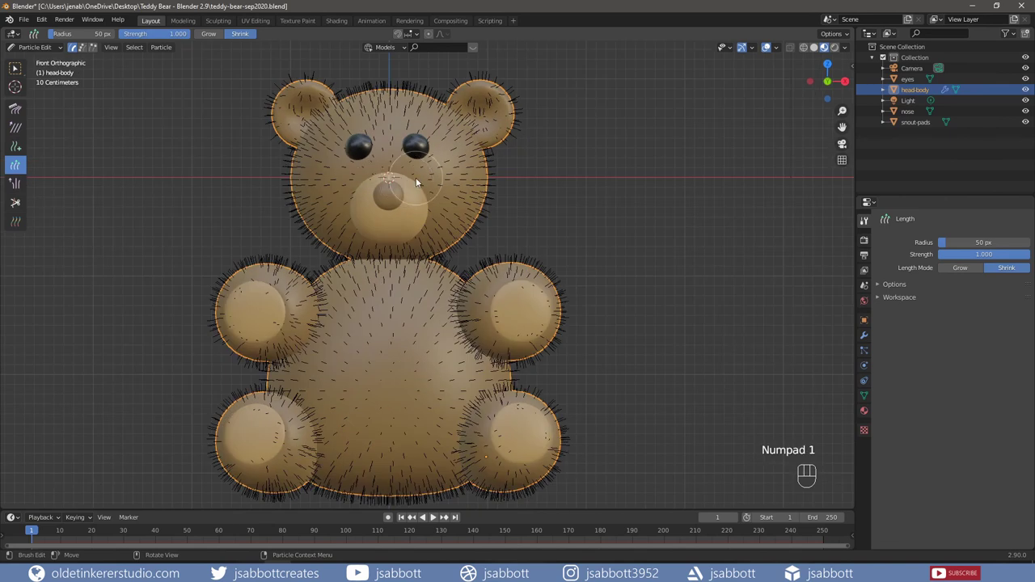
{"action": "scroll", "coordinate": [415, 177], "scroll_direction": "up", "scroll_amount": 3}
{"action": "middle_click_drag", "start_coordinate": [427, 132], "coordinate": [488, 280], "text": "shift"}
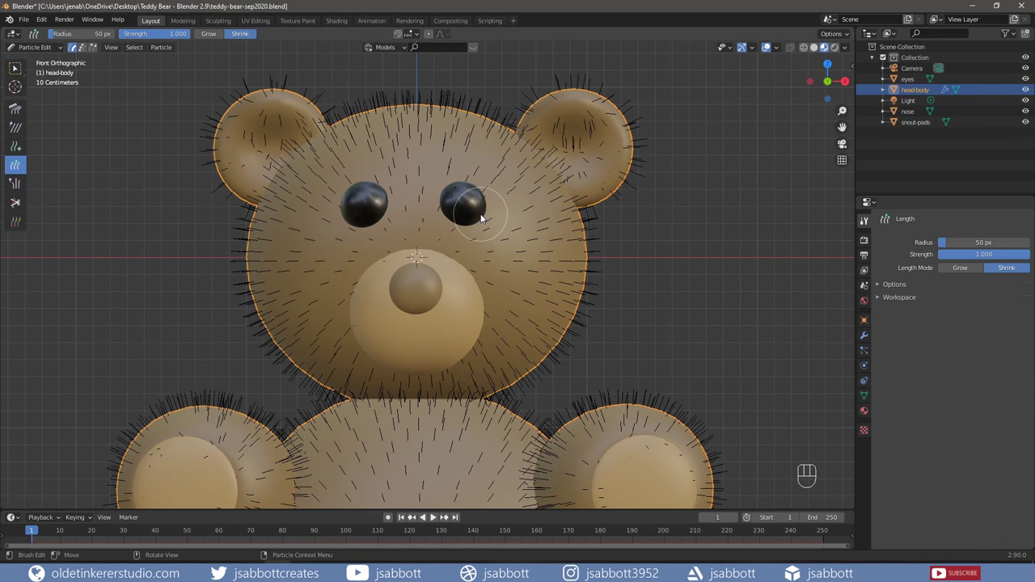
{"action": "mouse_move", "coordinate": [482, 218]}
{"action": "left_mouse_down"}
{"action": "mouse_move", "coordinate": [458, 186]}
{"action": "mouse_move", "coordinate": [443, 210]}
{"action": "mouse_move", "coordinate": [480, 219]}
{"action": "mouse_move", "coordinate": [465, 189]}
{"action": "mouse_move", "coordinate": [448, 194]}
{"action": "mouse_move", "coordinate": [474, 224]}
{"action": "mouse_move", "coordinate": [472, 196]}
{"action": "left_mouse_up"}
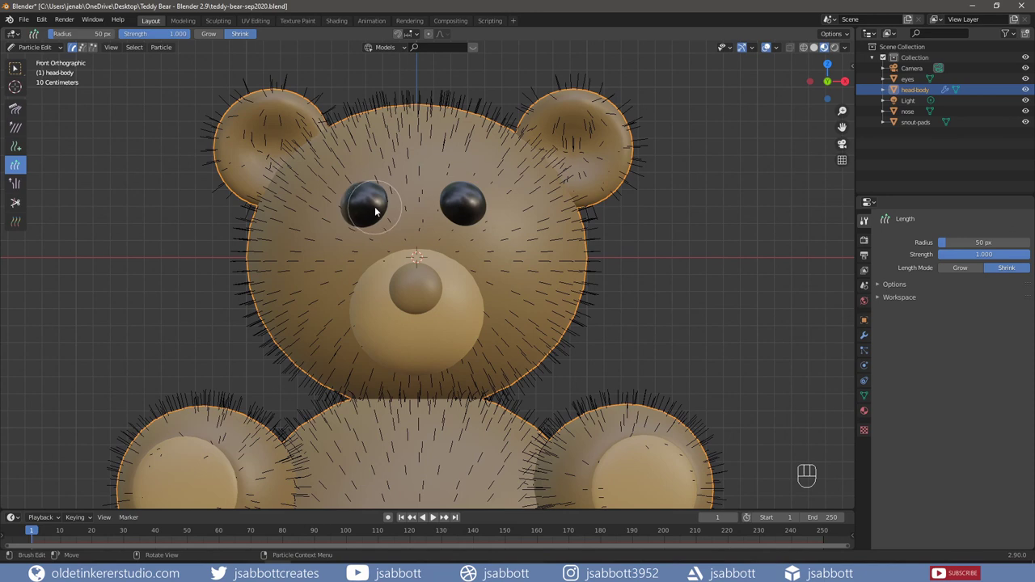
{"action": "mouse_move", "coordinate": [374, 209]}
{"action": "left_mouse_down"}
{"action": "mouse_move", "coordinate": [378, 184]}
{"action": "mouse_move", "coordinate": [350, 192]}
{"action": "mouse_move", "coordinate": [358, 219]}
{"action": "mouse_move", "coordinate": [382, 194]}
{"action": "mouse_move", "coordinate": [346, 198]}
{"action": "mouse_move", "coordinate": [405, 215]}
{"action": "mouse_move", "coordinate": [369, 185]}
{"action": "mouse_move", "coordinate": [351, 209]}
{"action": "mouse_move", "coordinate": [398, 214]}
{"action": "left_mouse_up"}
{"action": "left_click", "coordinate": [60, 48]}
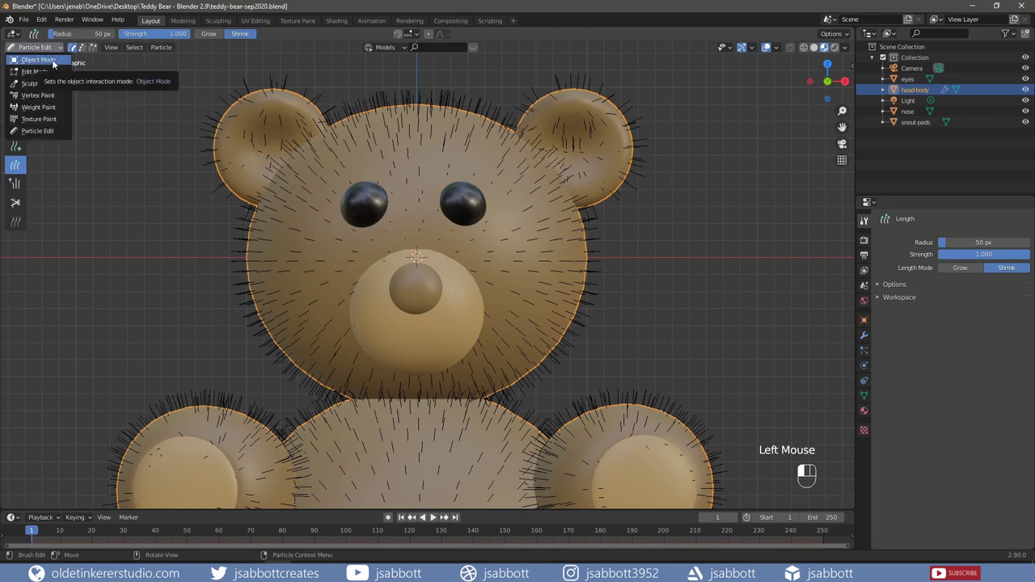
{"action": "left_click", "coordinate": [52, 60]}
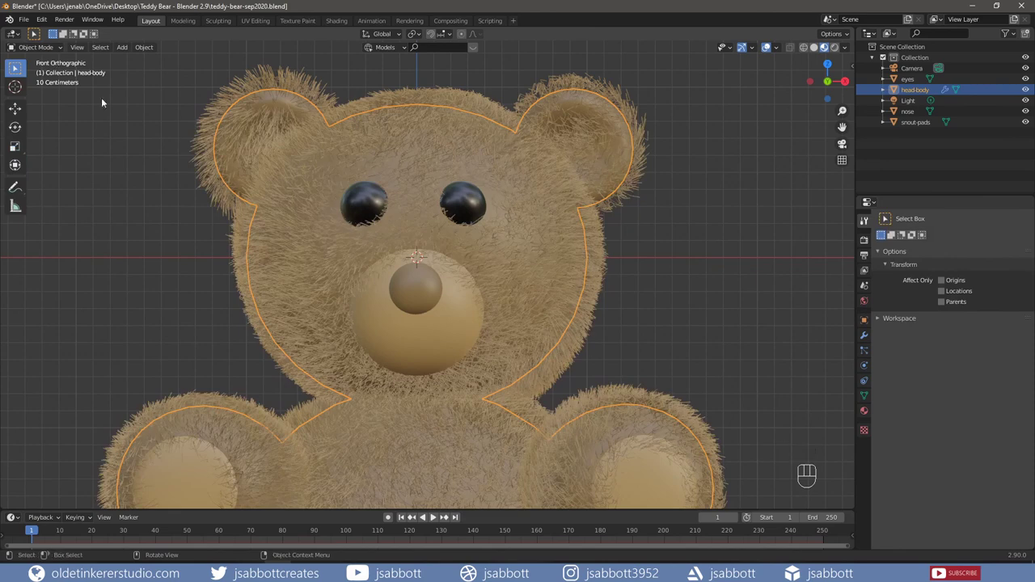
{"action": "middle_click_drag", "start_coordinate": [432, 178], "coordinate": [411, 215]}
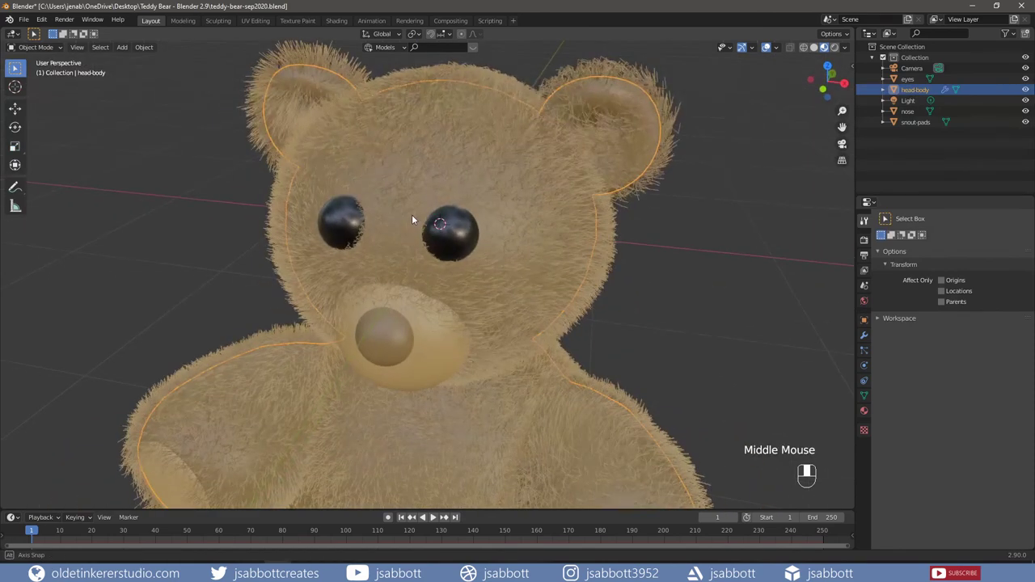